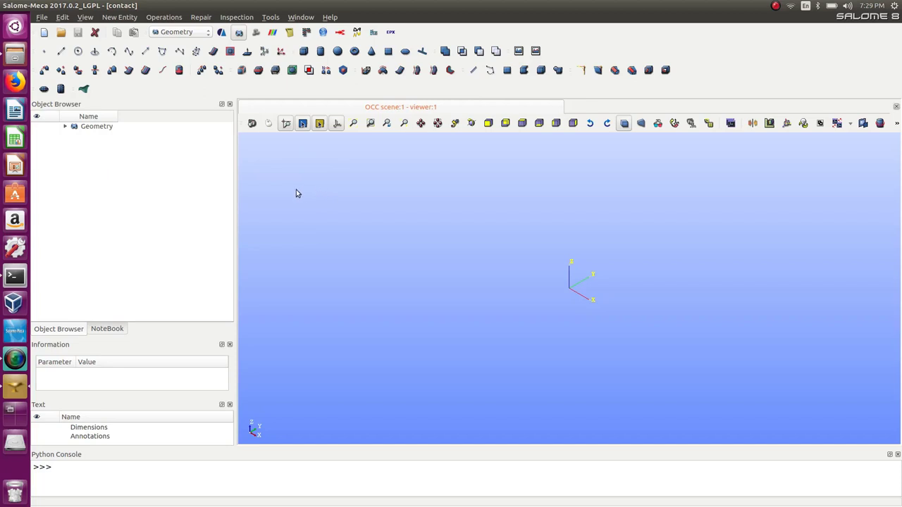
Create Box_1 as a 200×200×200 cube, then Box_2 with Dx 400 (400×200×200)
{"action": "left_click", "coordinate": [303, 51]}
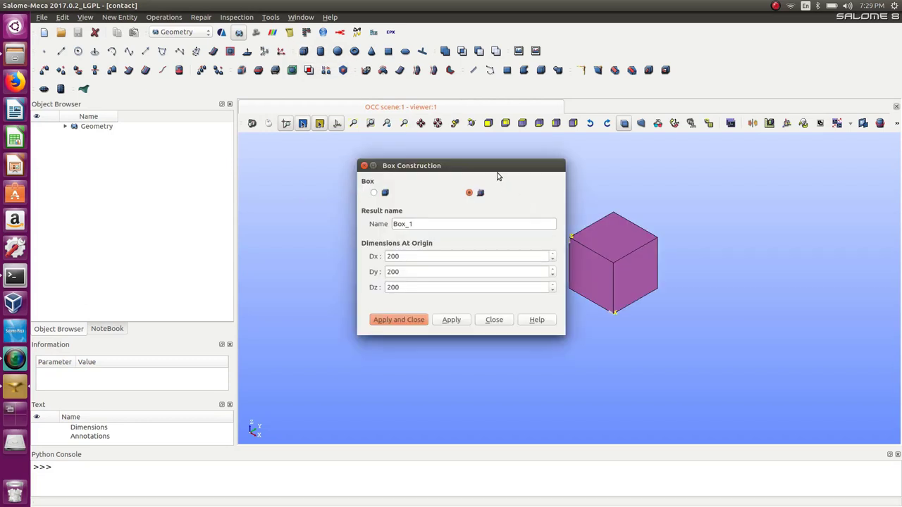
{"action": "left_click_drag", "start_coordinate": [496, 171], "coordinate": [436, 175]}
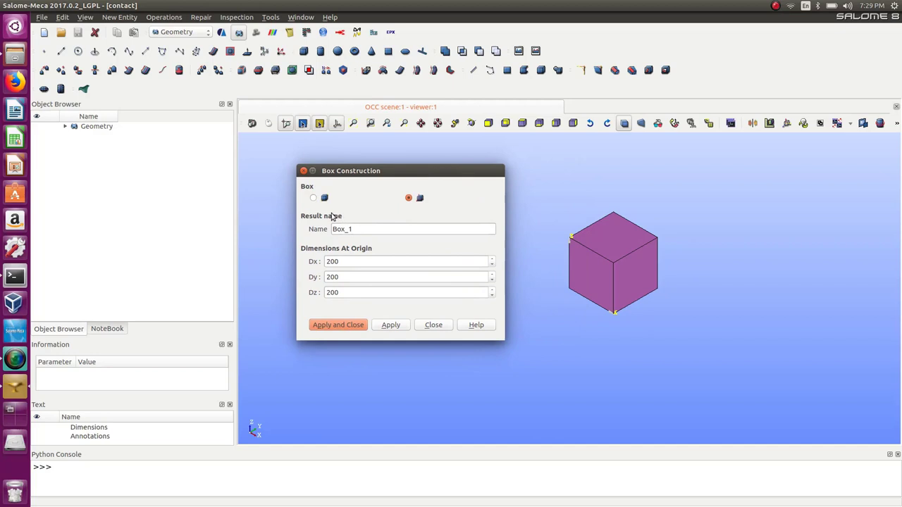
{"action": "left_click", "coordinate": [398, 327]}
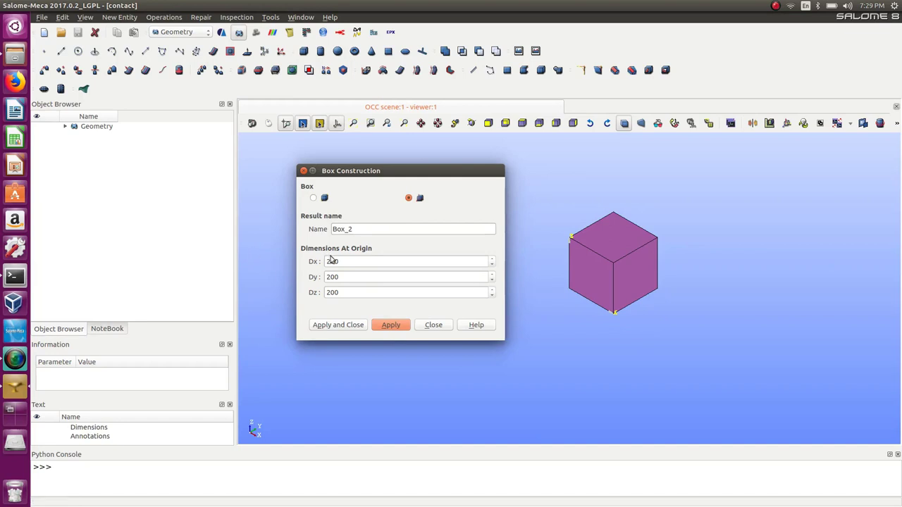
{"action": "left_click_drag", "start_coordinate": [345, 263], "coordinate": [310, 263]}
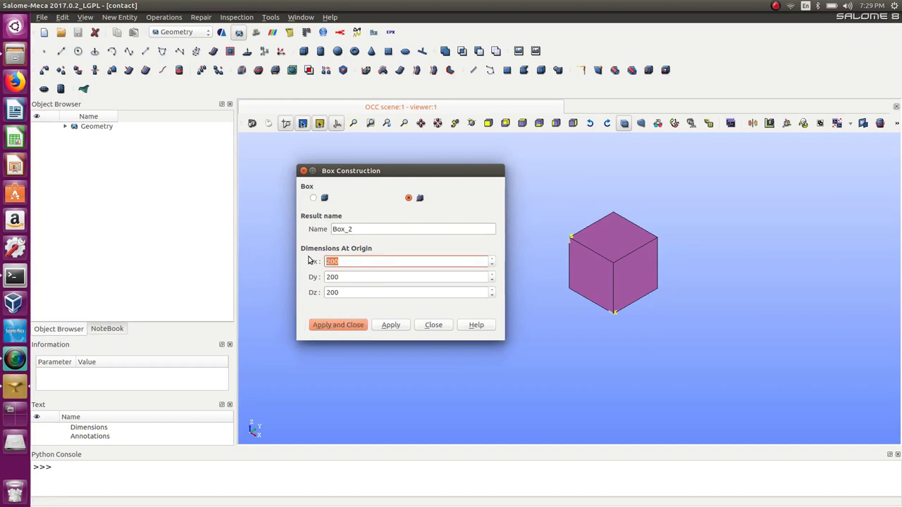
{"action": "type", "text": "400"}
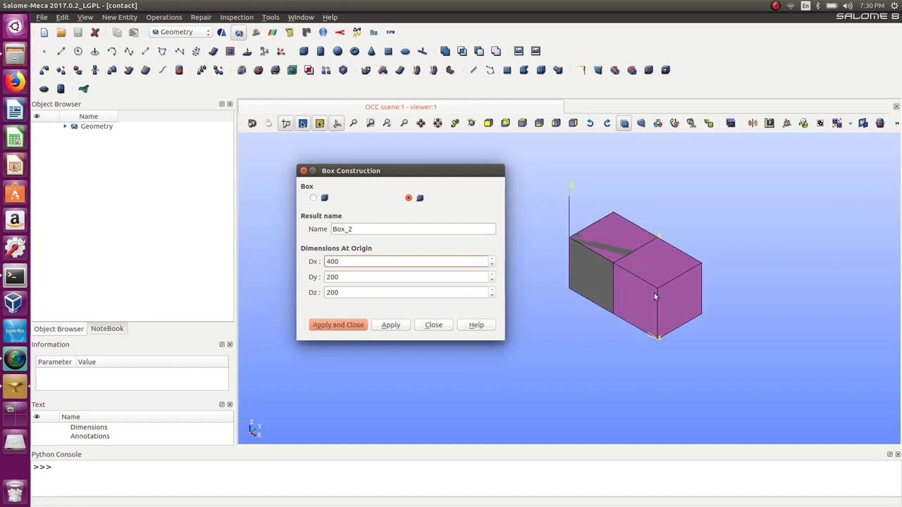
{"action": "left_click", "coordinate": [337, 326]}
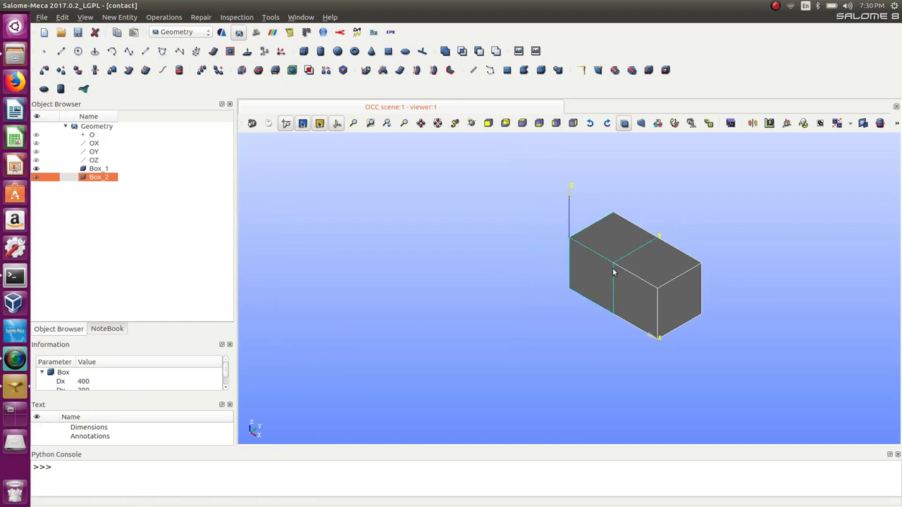
{"action": "right_click_drag", "start_coordinate": [626, 296], "coordinate": [694, 287], "text": "ctrl"}
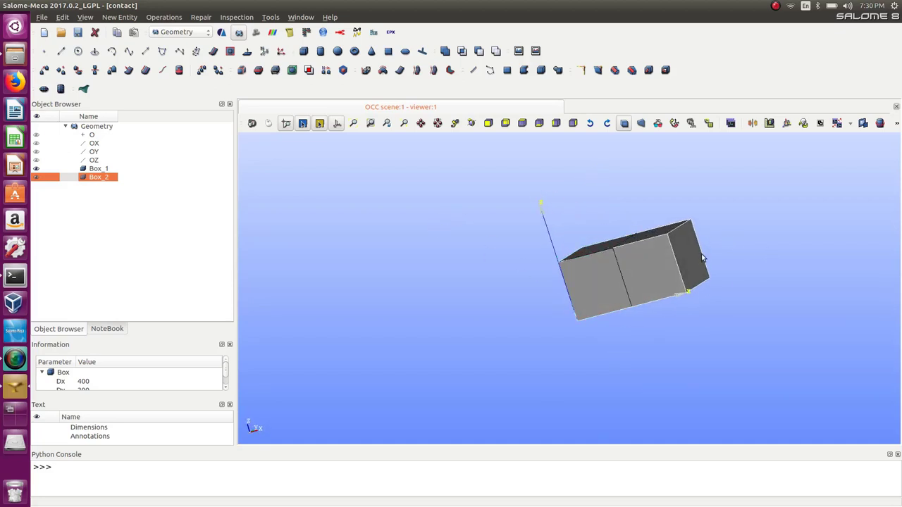
{"action": "right_click_drag", "start_coordinate": [675, 244], "coordinate": [648, 267], "text": "ctrl"}
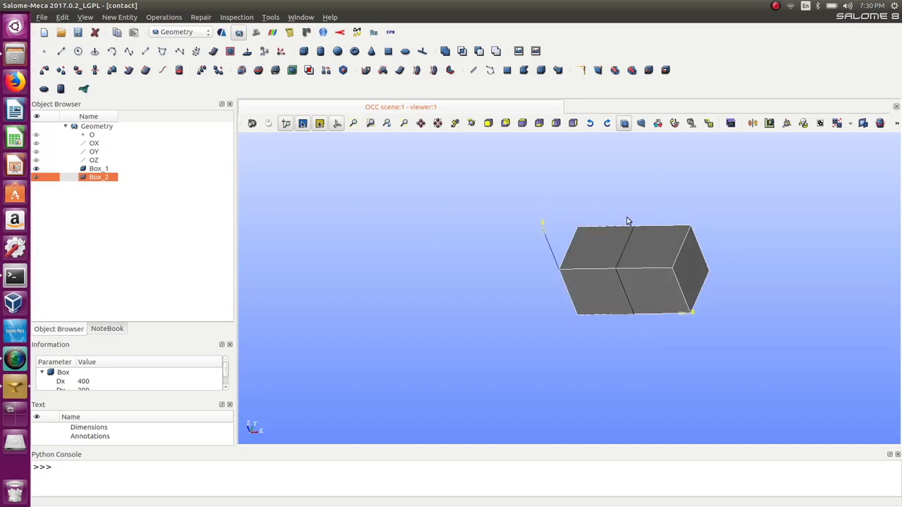
{"action": "right_click_drag", "start_coordinate": [628, 217], "coordinate": [540, 346], "text": "ctrl"}
{"action": "right_click_drag", "start_coordinate": [595, 214], "coordinate": [427, 284], "text": "ctrl"}
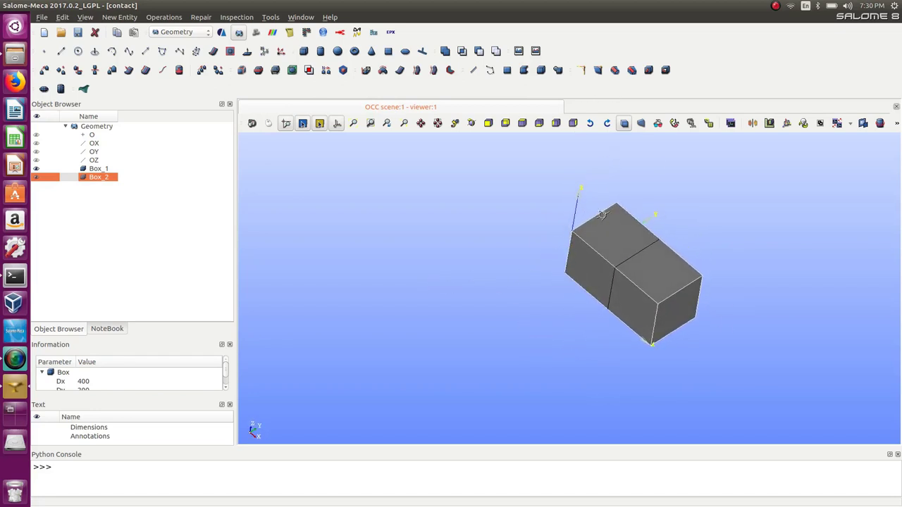
{"action": "right_click_drag", "start_coordinate": [601, 215], "coordinate": [716, 274], "text": "ctrl"}
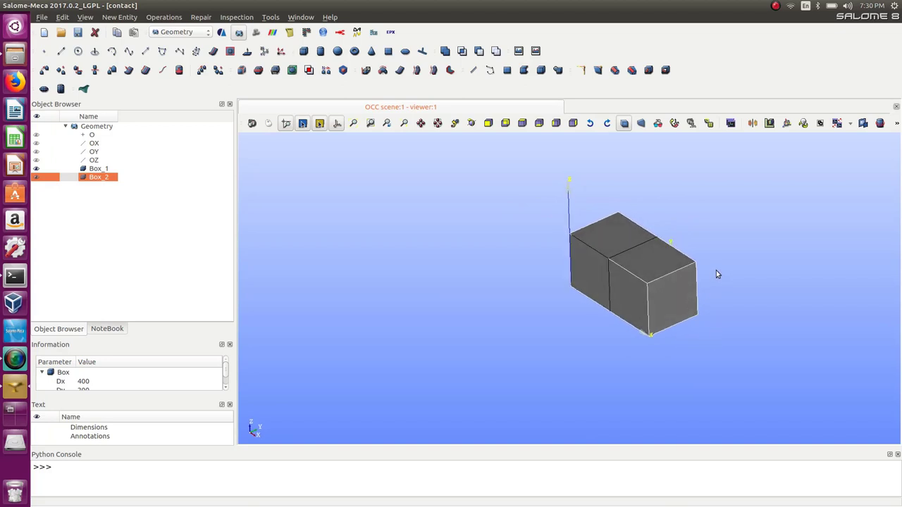
{"action": "scroll", "coordinate": [716, 274], "scroll_direction": "up", "scroll_amount": 3}
{"action": "right_click_drag", "start_coordinate": [582, 300], "coordinate": [510, 305], "text": "ctrl"}
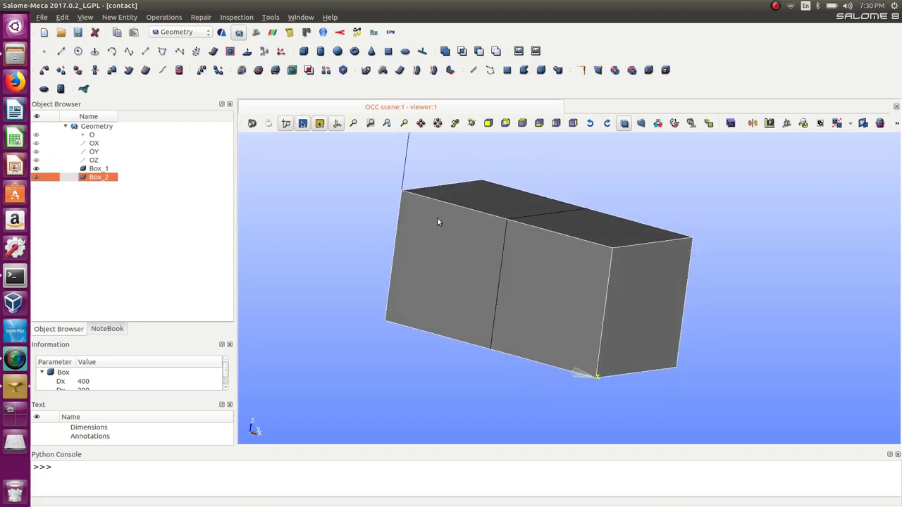
{"action": "right_click_drag", "start_coordinate": [438, 222], "coordinate": [420, 233], "text": "ctrl"}
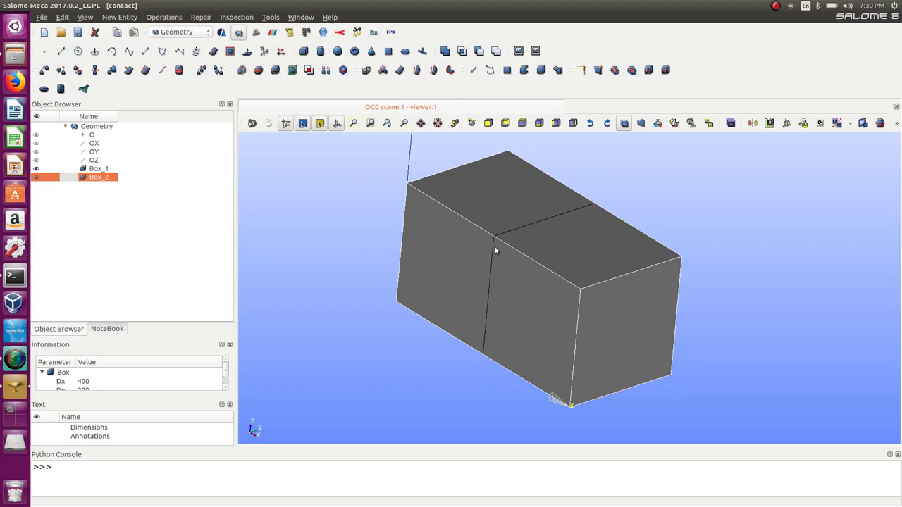
In the Geometry module, start a new group with the face sub-shape type
{"action": "left_click", "coordinate": [181, 33]}
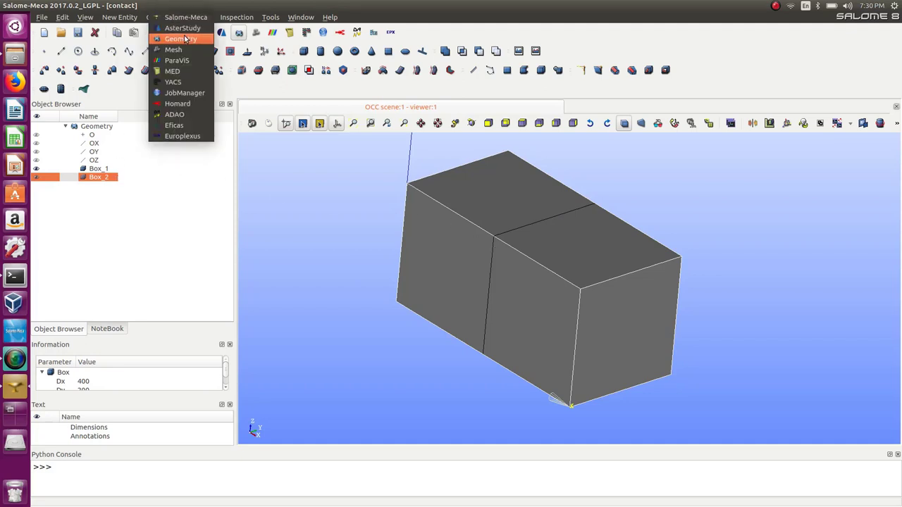
{"action": "left_click", "coordinate": [185, 38]}
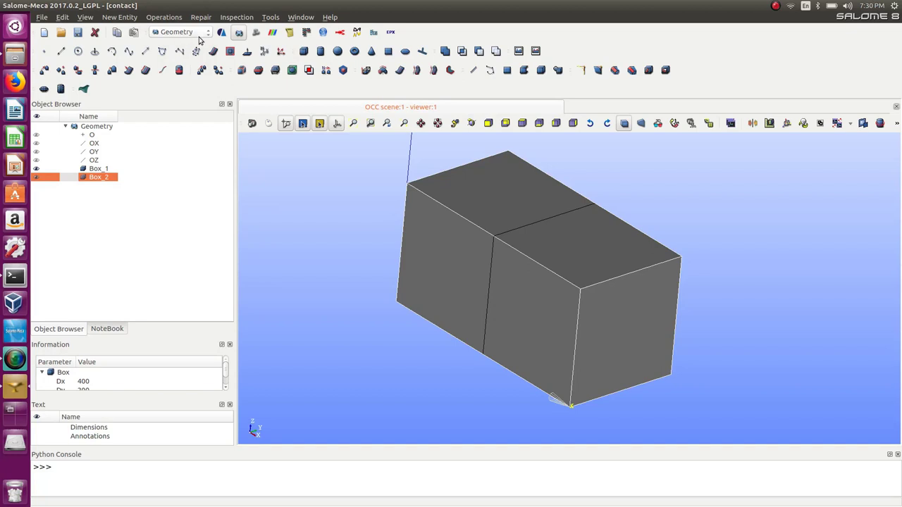
{"action": "left_click", "coordinate": [119, 17]}
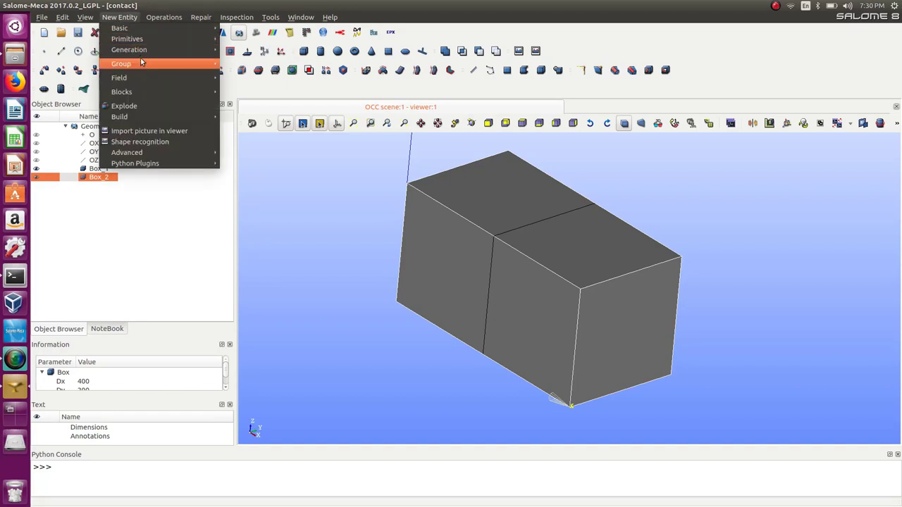
{"action": "mouse_move", "coordinate": [141, 63]}
{"action": "left_click", "coordinate": [227, 64]}
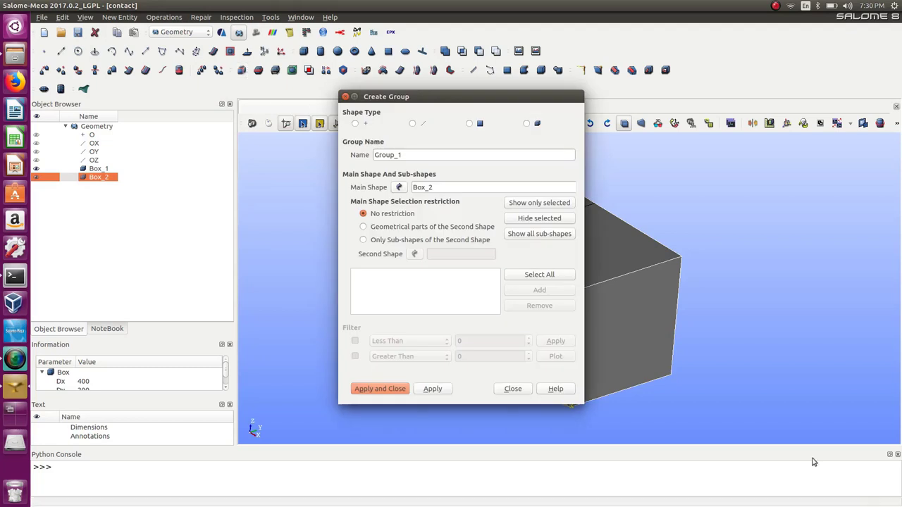
{"action": "left_click", "coordinate": [471, 125]}
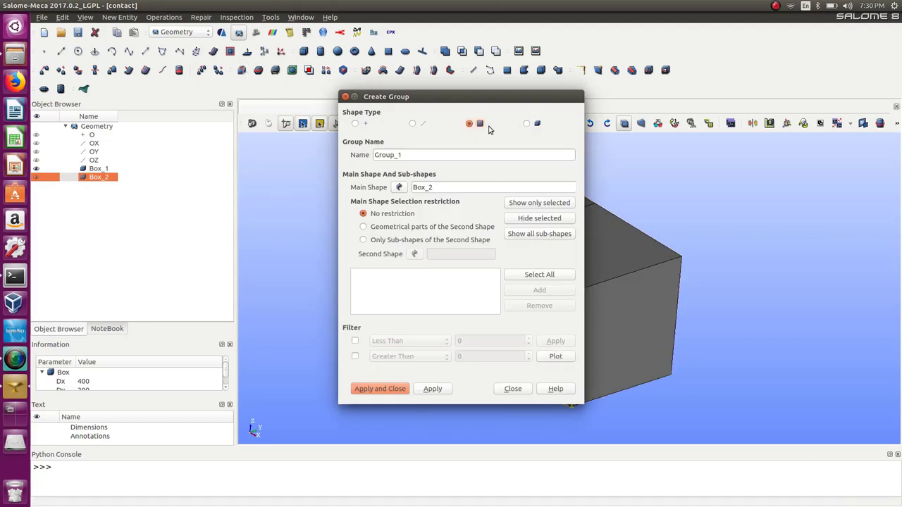
{"action": "left_click_drag", "start_coordinate": [479, 97], "coordinate": [254, 111]}
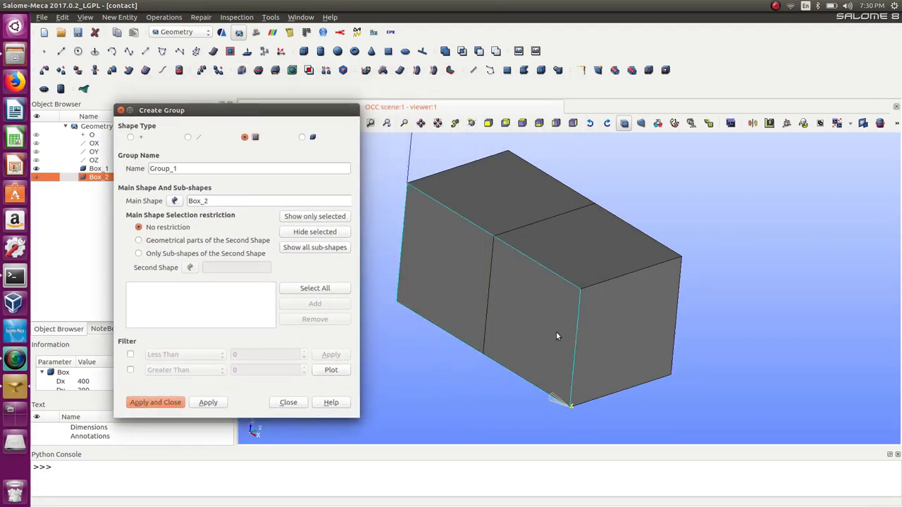
Add the boxes' left end face to the group, name it Left, and apply
{"action": "right_click_drag", "start_coordinate": [419, 230], "coordinate": [717, 326], "text": "ctrl"}
{"action": "left_click", "coordinate": [414, 248]}
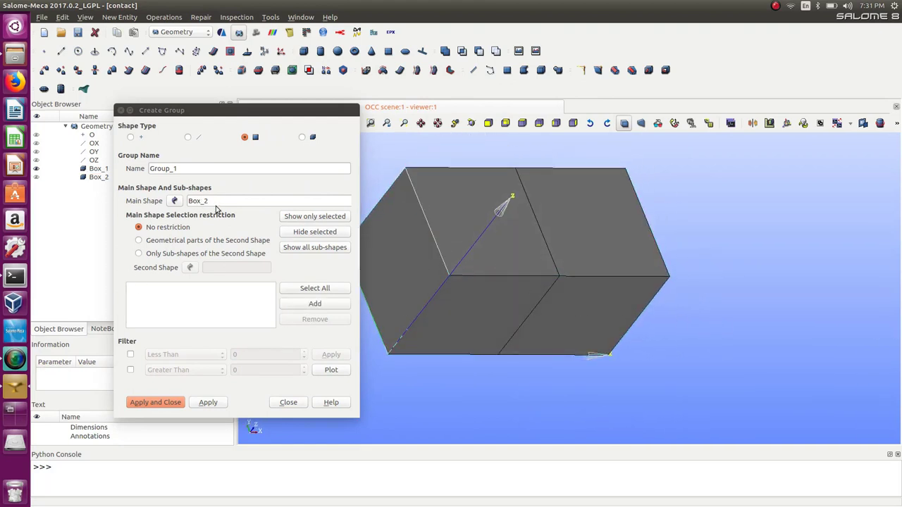
{"action": "left_click", "coordinate": [286, 306]}
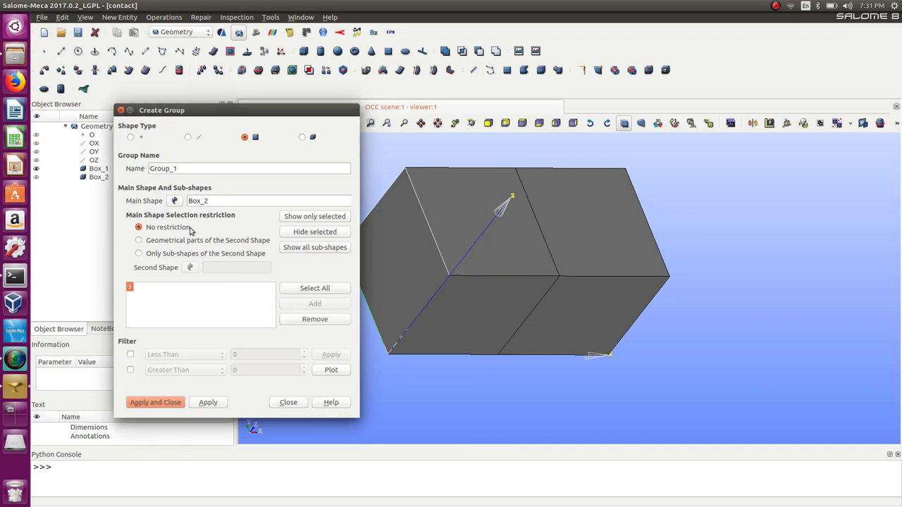
{"action": "double_click", "coordinate": [205, 168]}
{"action": "type", "text": "Left"}
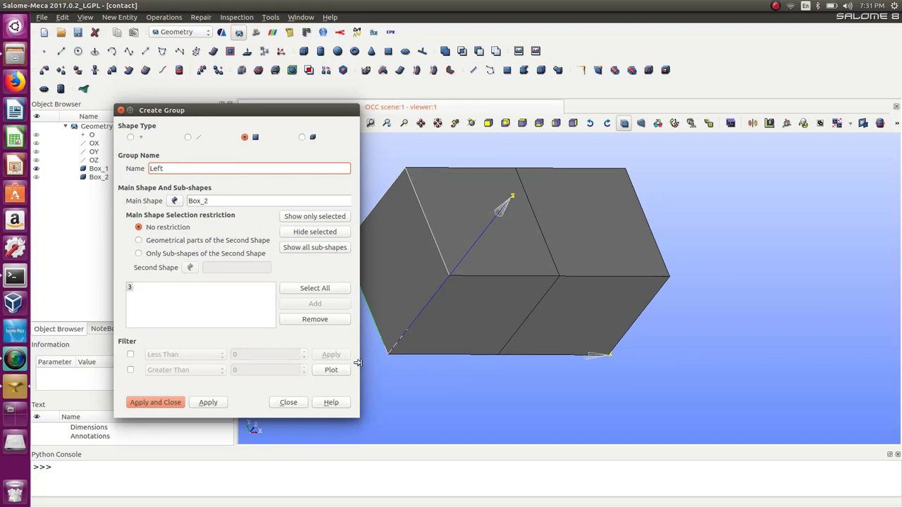
{"action": "left_click", "coordinate": [209, 402]}
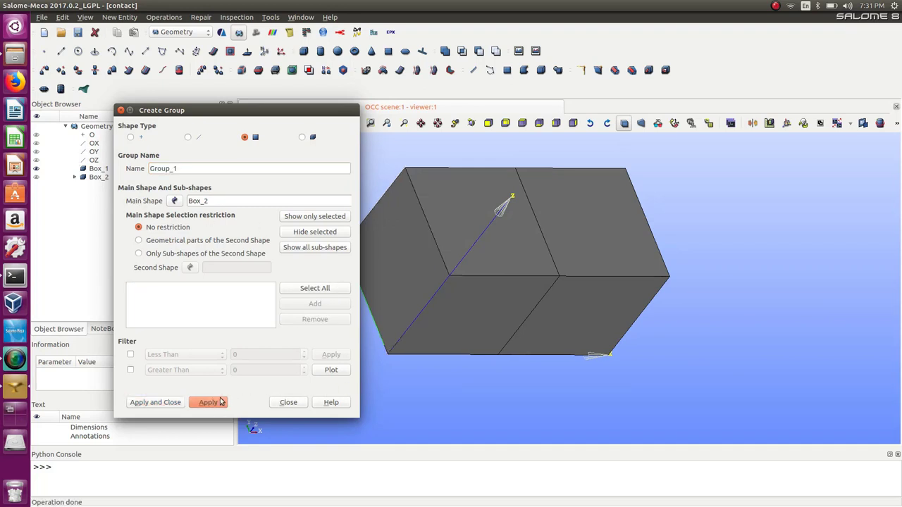
Pick the boxes' right end face, name the group right, add the face and apply
{"action": "left_click", "coordinate": [448, 322]}
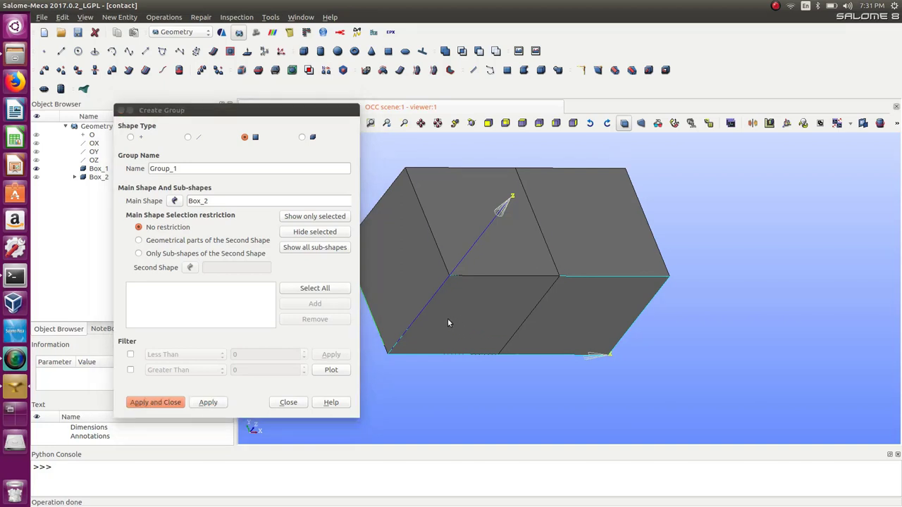
{"action": "right_click_drag", "start_coordinate": [448, 323], "coordinate": [647, 370], "text": "ctrl"}
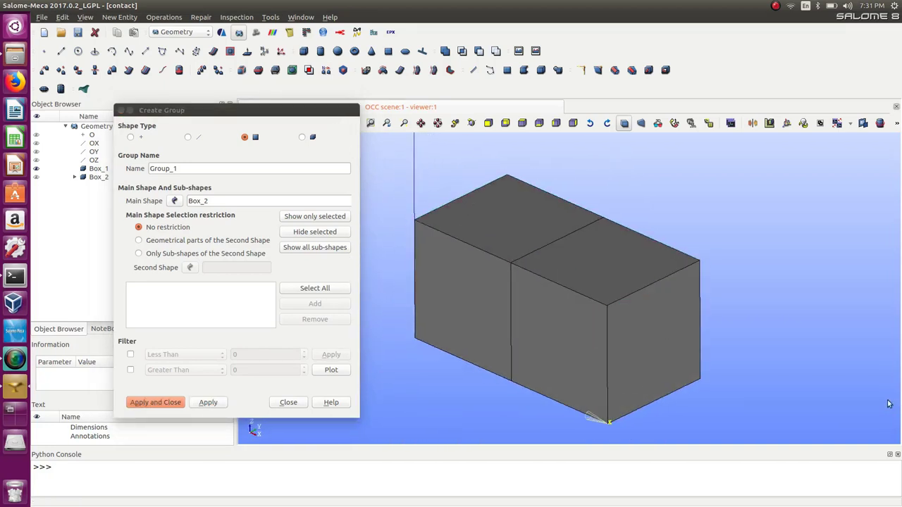
{"action": "left_click", "coordinate": [647, 370]}
{"action": "left_click_drag", "start_coordinate": [197, 169], "coordinate": [104, 167]}
{"action": "type", "text": "f"}
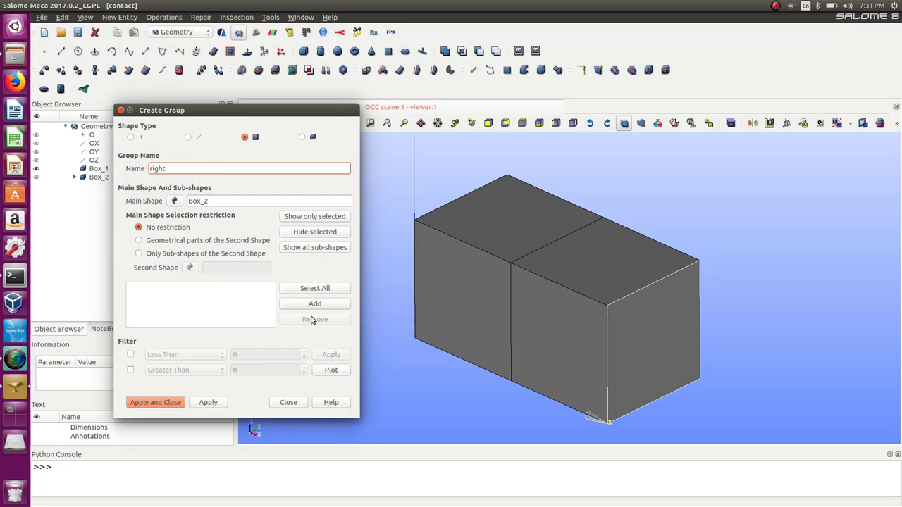
{"action": "left_click", "coordinate": [308, 306]}
{"action": "left_click", "coordinate": [208, 402]}
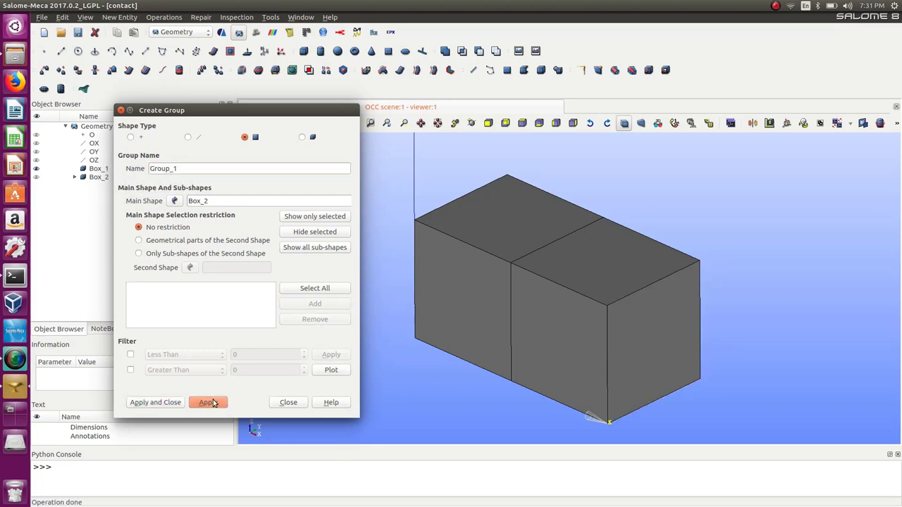
{"action": "left_click", "coordinate": [75, 179]}
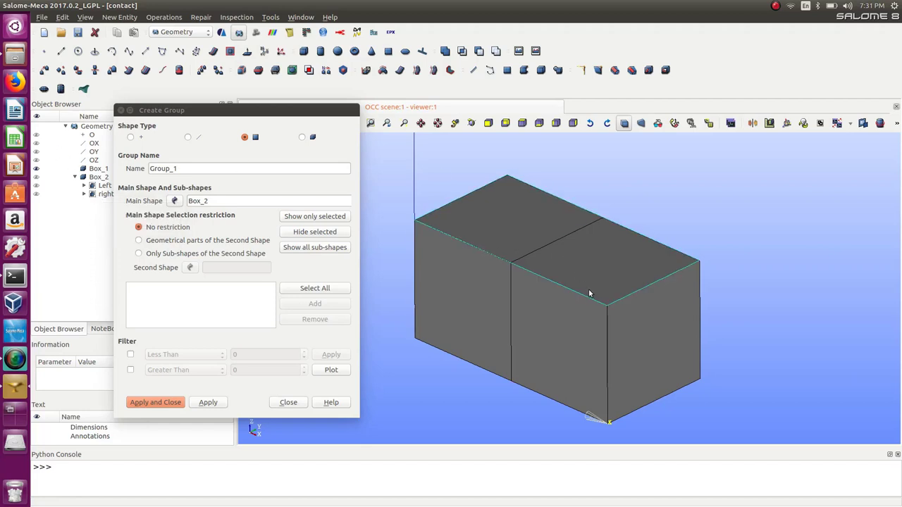
Abandon the unfinished group on Box_2 and close the Create Group dialog
{"action": "left_click", "coordinate": [300, 138]}
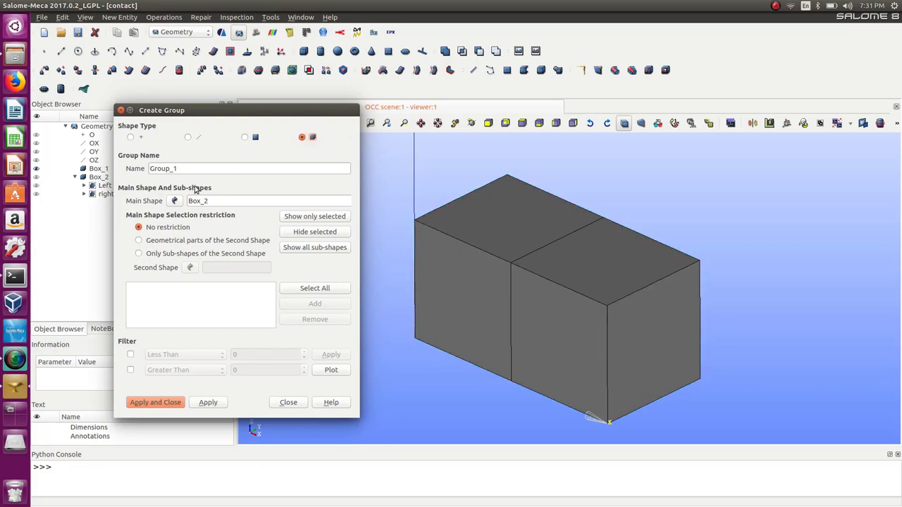
{"action": "left_click", "coordinate": [176, 202]}
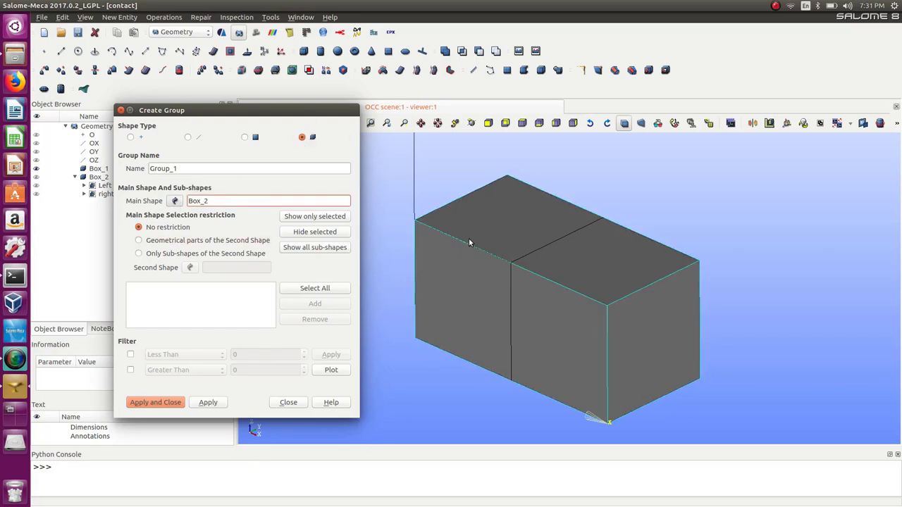
{"action": "double_click", "coordinate": [177, 111]}
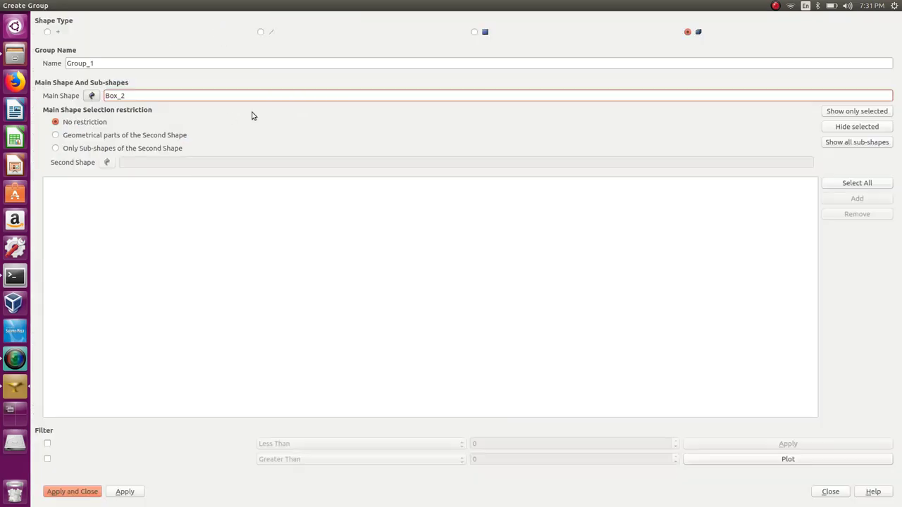
{"action": "left_click_drag", "start_coordinate": [246, 6], "coordinate": [259, 131]}
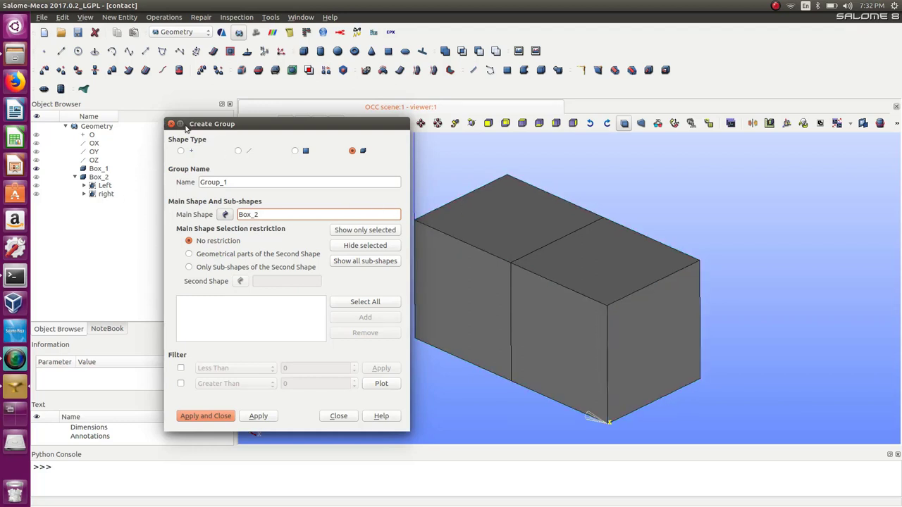
{"action": "left_click", "coordinate": [171, 124]}
Delete the Left group from under Box_2, then select Box_1
{"action": "left_click", "coordinate": [104, 185]}
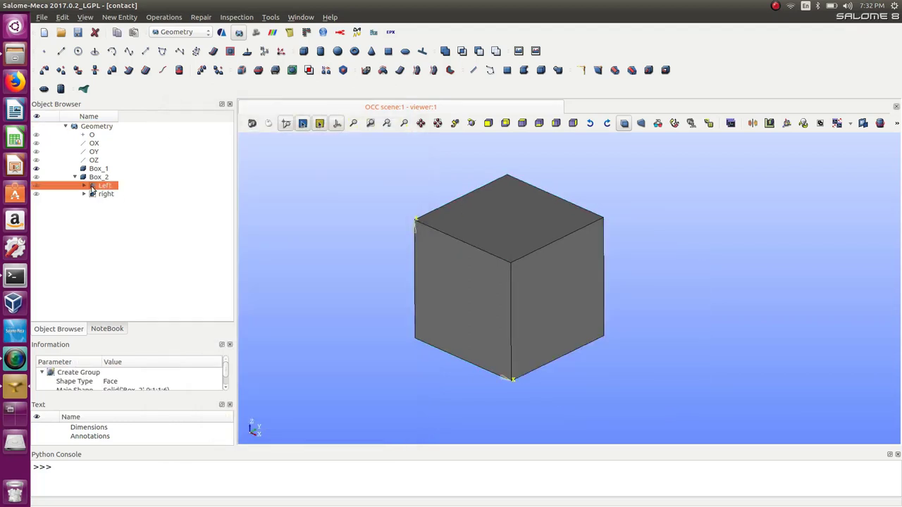
{"action": "right_click", "coordinate": [91, 188]}
{"action": "left_click", "coordinate": [106, 203]}
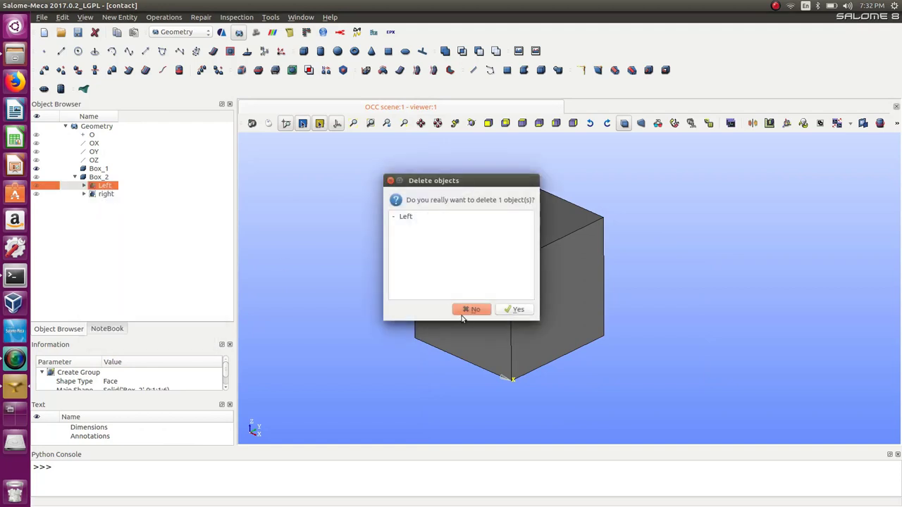
{"action": "left_click", "coordinate": [508, 310]}
{"action": "left_click", "coordinate": [91, 169]}
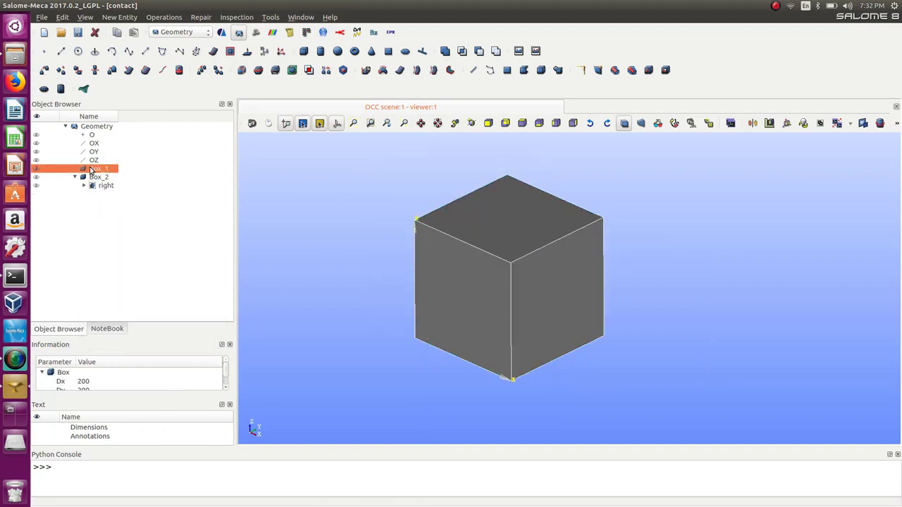
Create a face group named Left on Box_1 from one of the cube's faces
{"action": "left_click", "coordinate": [117, 17]}
{"action": "mouse_move", "coordinate": [164, 64]}
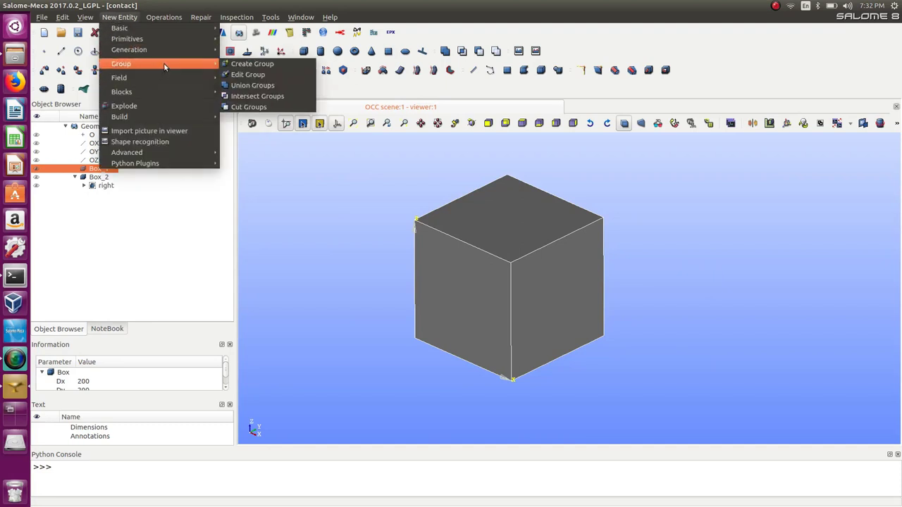
{"action": "left_click", "coordinate": [233, 68]}
{"action": "left_click", "coordinate": [470, 124]}
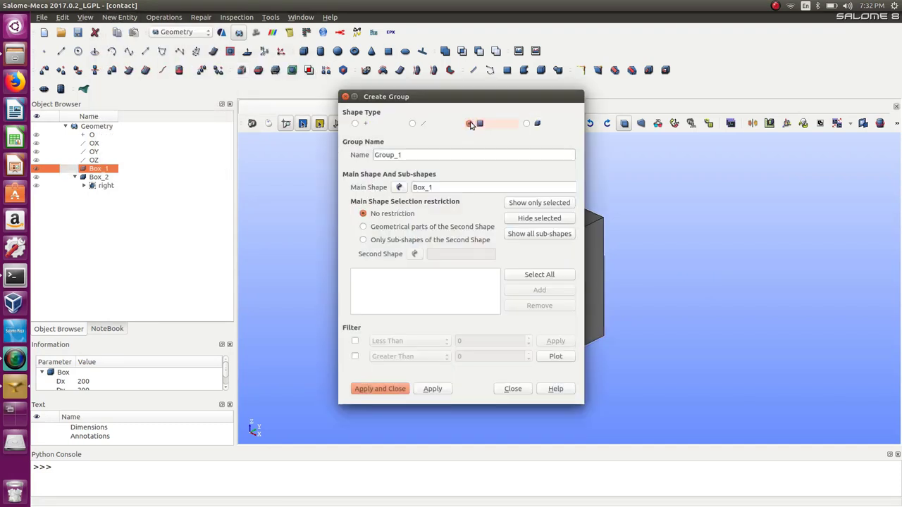
{"action": "left_click_drag", "start_coordinate": [469, 98], "coordinate": [767, 66]}
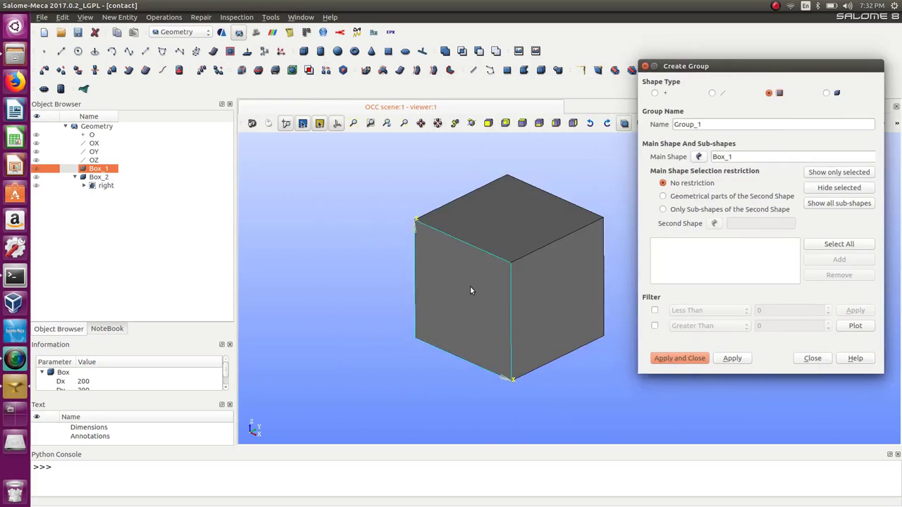
{"action": "middle_click_drag", "start_coordinate": [515, 306], "coordinate": [403, 252], "text": "ctrl"}
{"action": "left_click_drag", "start_coordinate": [505, 266], "coordinate": [364, 227]}
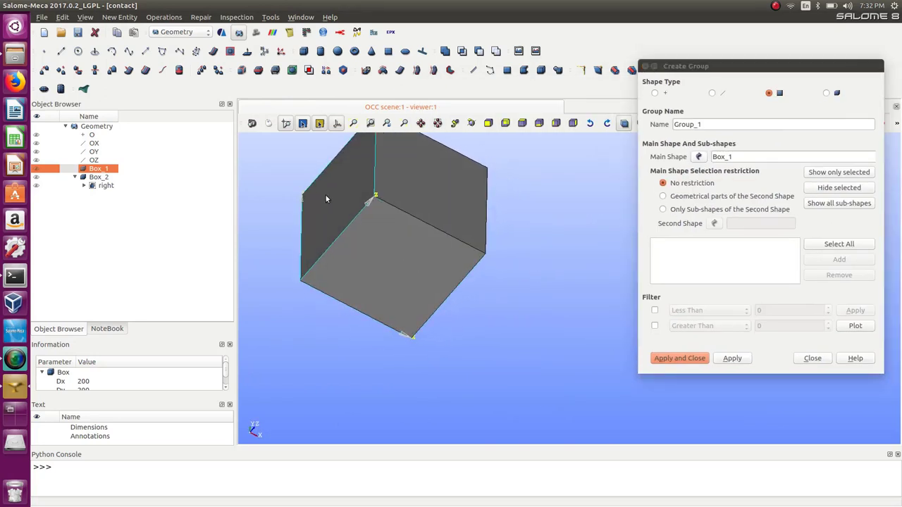
{"action": "left_click", "coordinate": [367, 197]}
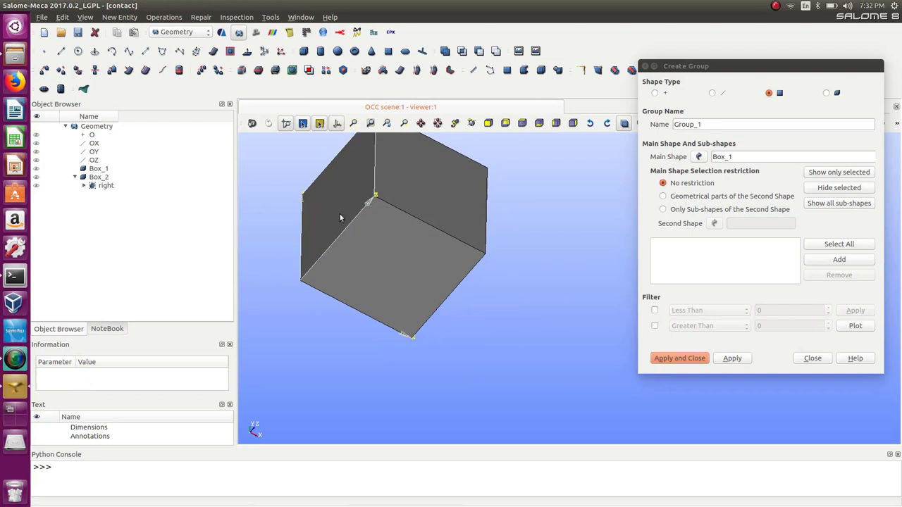
{"action": "left_click", "coordinate": [838, 259]}
{"action": "left_click_drag", "start_coordinate": [721, 124], "coordinate": [654, 125]}
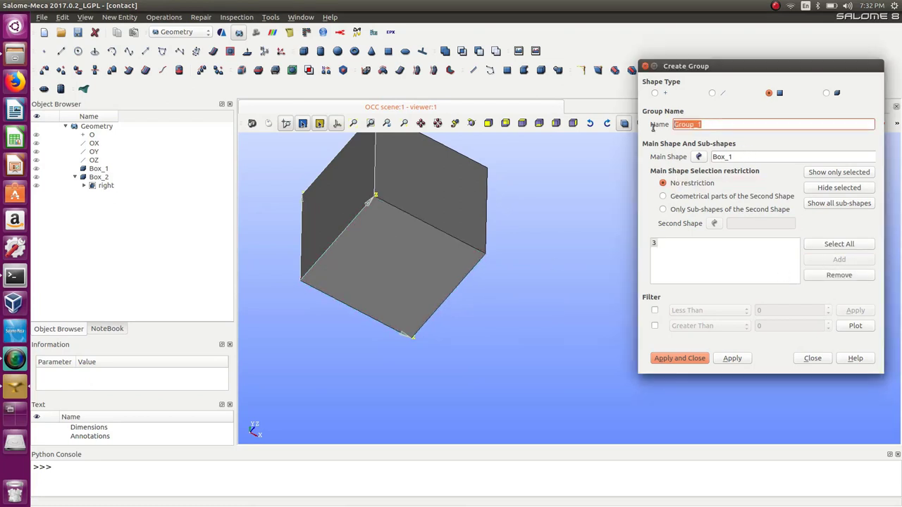
{"action": "type", "text": "Left"}
{"action": "left_click", "coordinate": [731, 359]}
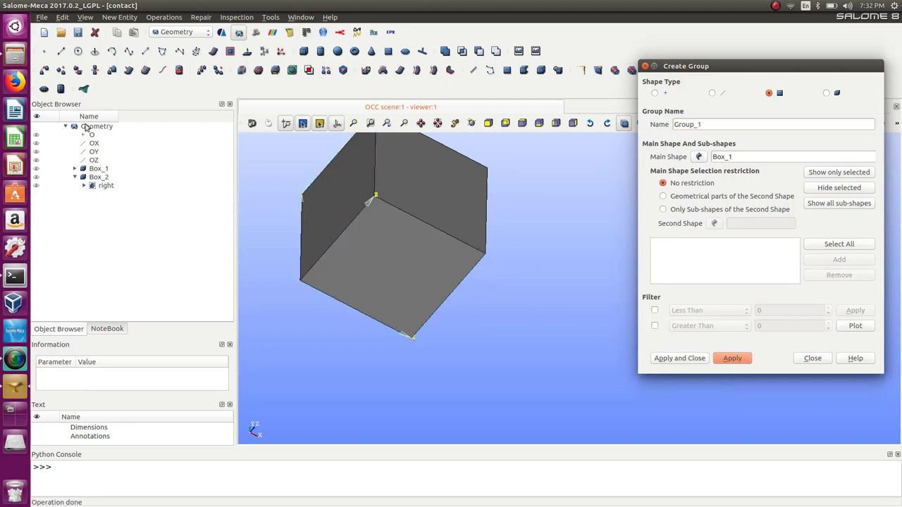
Add the cube's right face (face 13) to a second group named contact1
{"action": "left_click", "coordinate": [93, 169]}
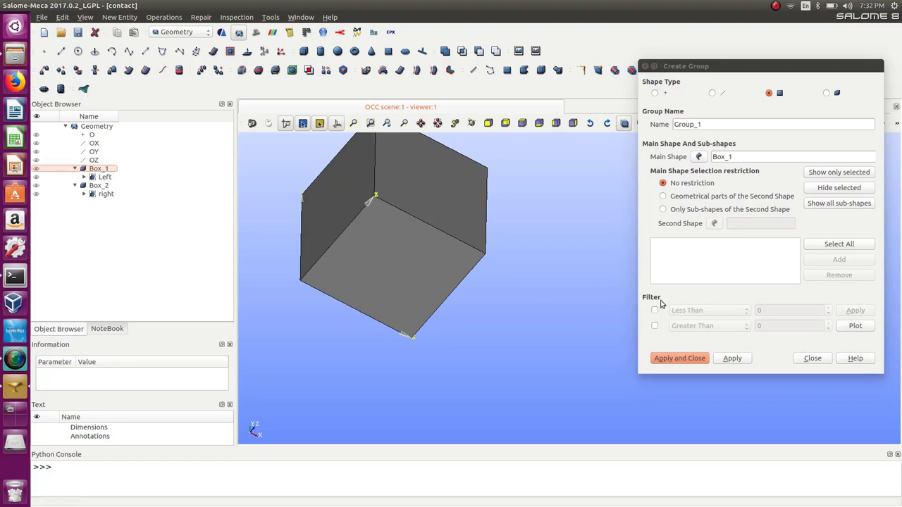
{"action": "right_click_drag", "start_coordinate": [543, 282], "coordinate": [412, 243], "text": "ctrl"}
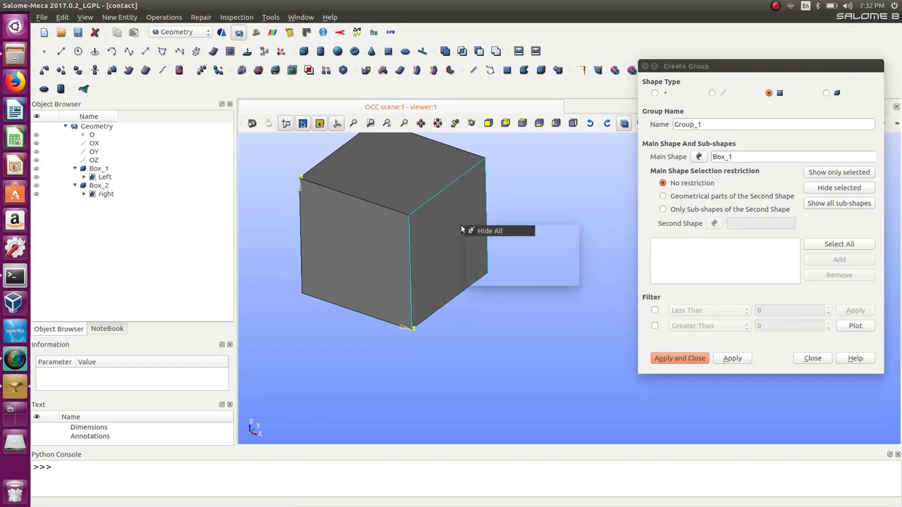
{"action": "left_click", "coordinate": [452, 226]}
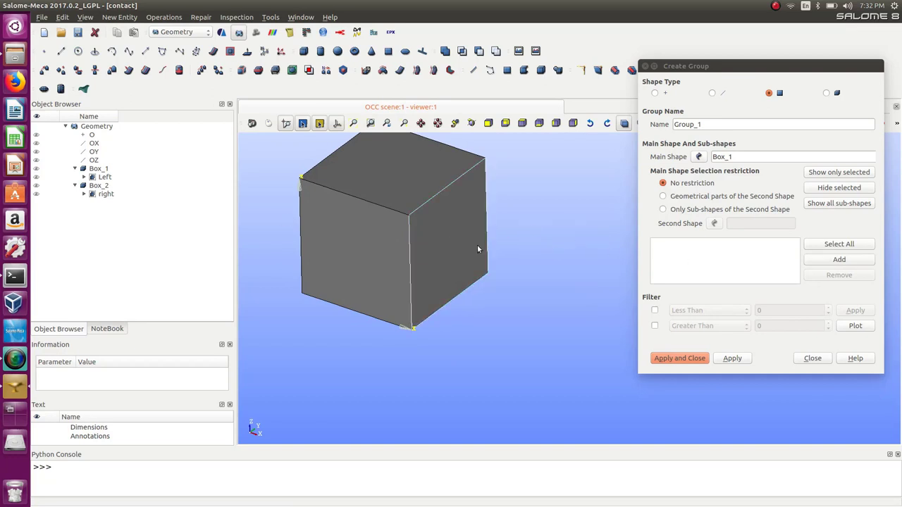
{"action": "left_click", "coordinate": [839, 260]}
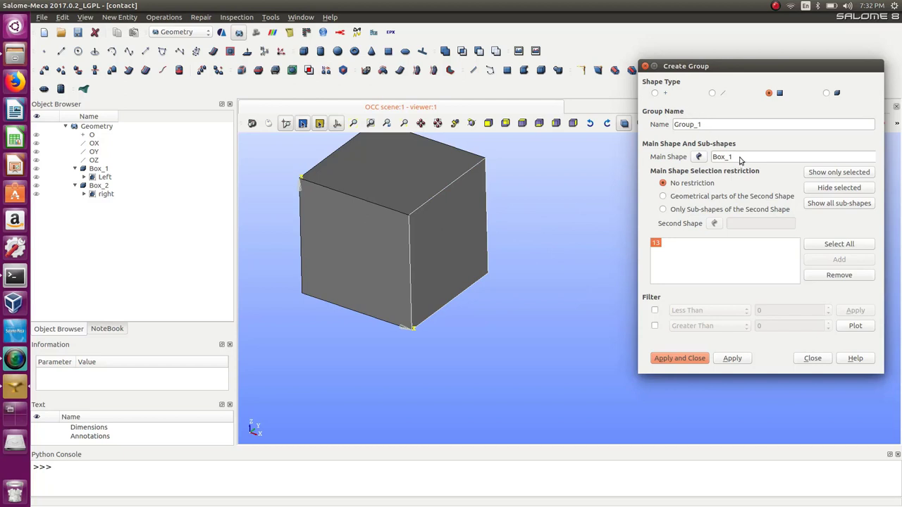
{"action": "double_click", "coordinate": [708, 125]}
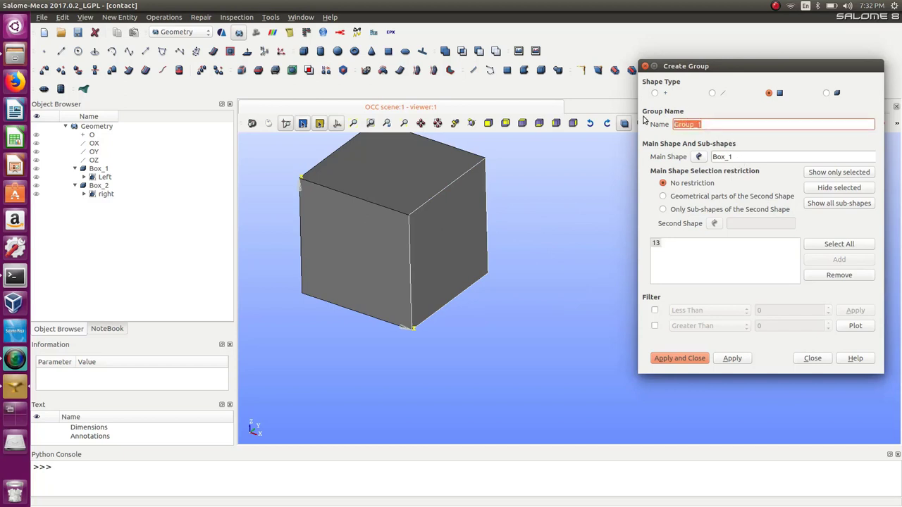
{"action": "type", "text": "contact1"}
{"action": "left_click", "coordinate": [731, 360]}
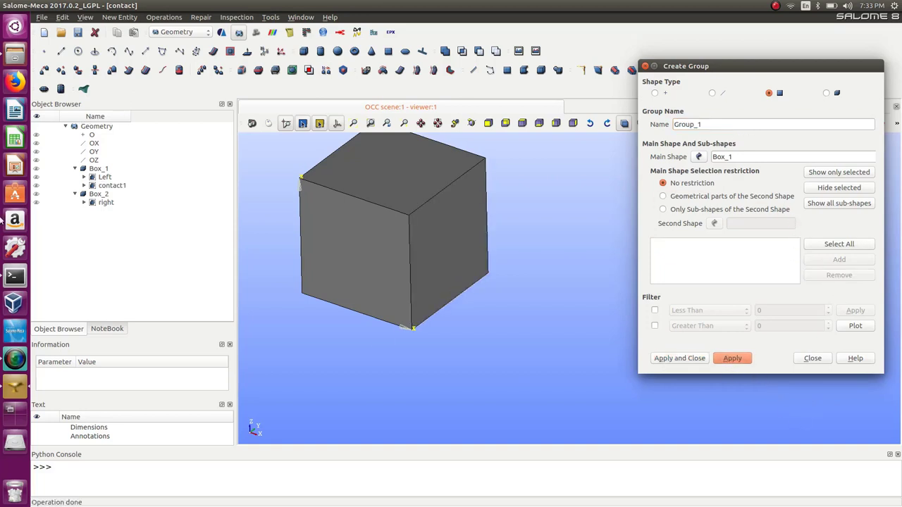
Switch main shape to Box_2, toggle Box_1's visibility, close group creation, and expand Box_2
{"action": "left_click", "coordinate": [699, 157]}
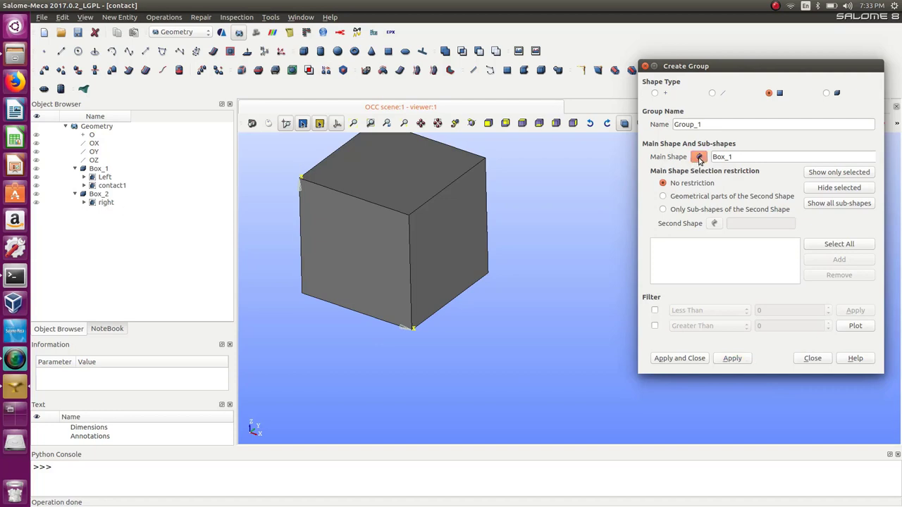
{"action": "left_click", "coordinate": [96, 195]}
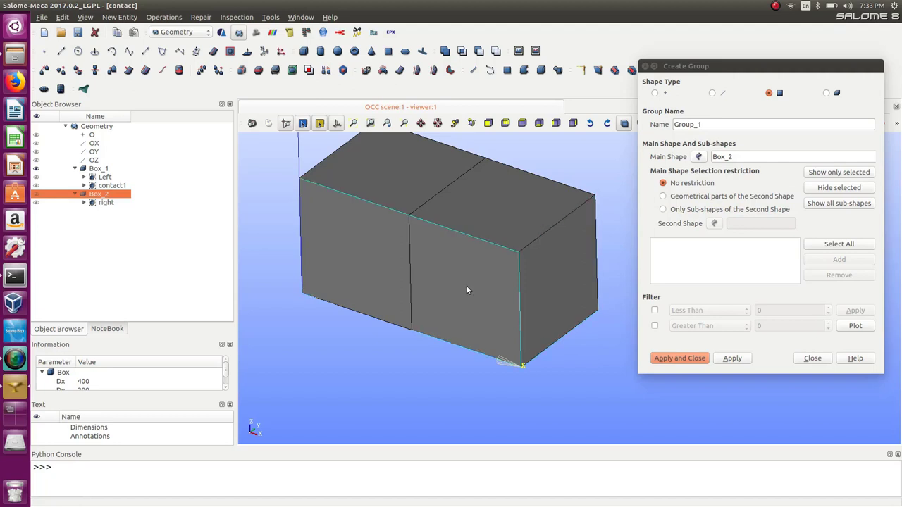
{"action": "left_click", "coordinate": [37, 170]}
{"action": "left_click", "coordinate": [37, 170]}
{"action": "left_click", "coordinate": [37, 170]}
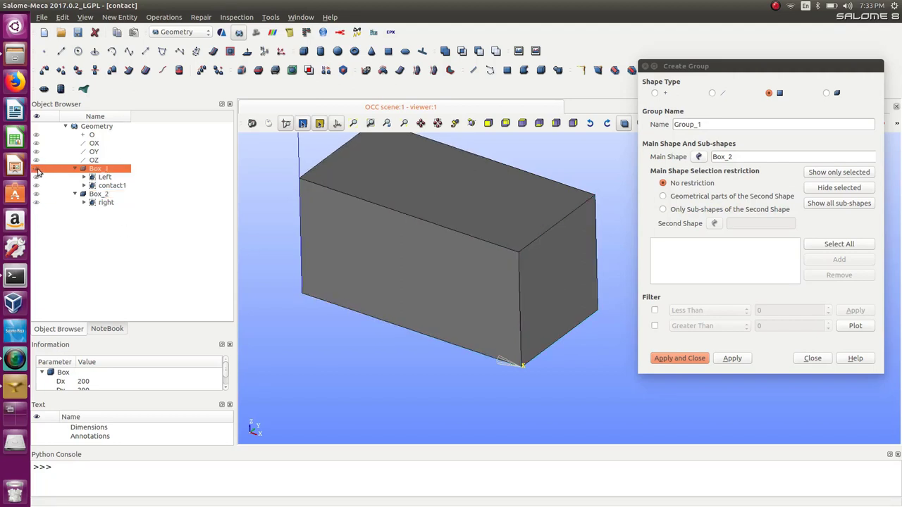
{"action": "left_click", "coordinate": [36, 196]}
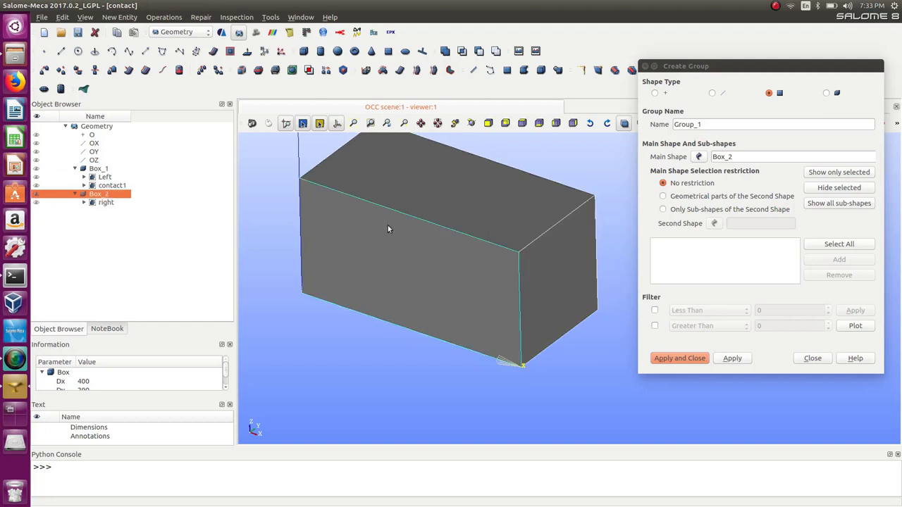
{"action": "left_click", "coordinate": [697, 166]}
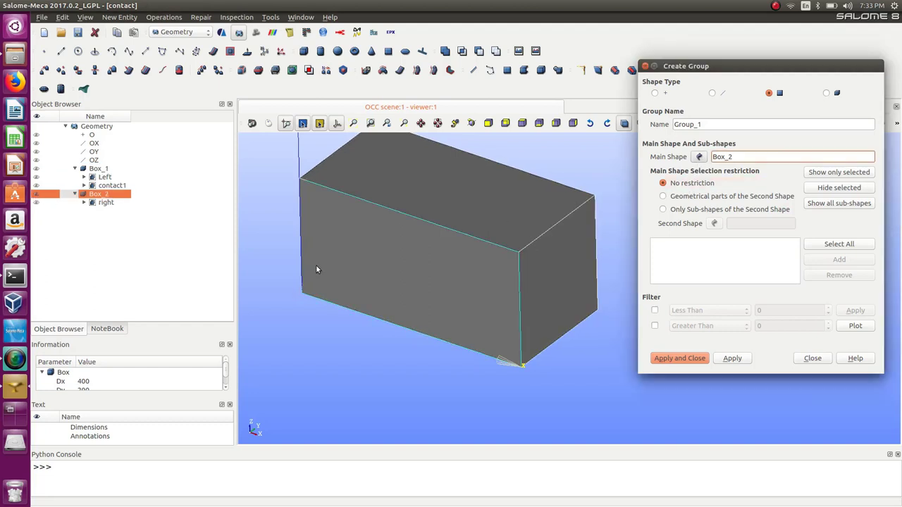
{"action": "left_click", "coordinate": [812, 359]}
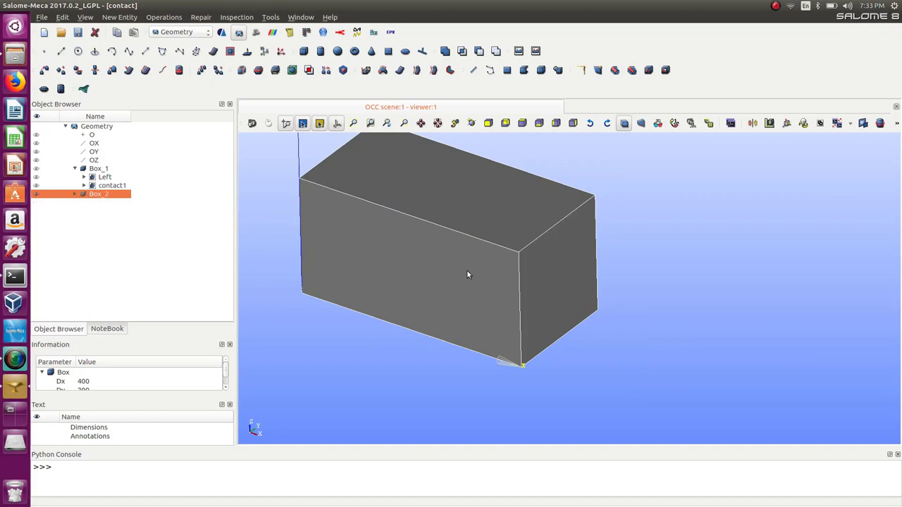
{"action": "left_click", "coordinate": [75, 193]}
Delete the old Box_2 and recreate Box_2 as a 200×200×200 cube
{"action": "left_click", "coordinate": [75, 194]}
{"action": "left_click", "coordinate": [74, 195]}
{"action": "right_click", "coordinate": [104, 197]}
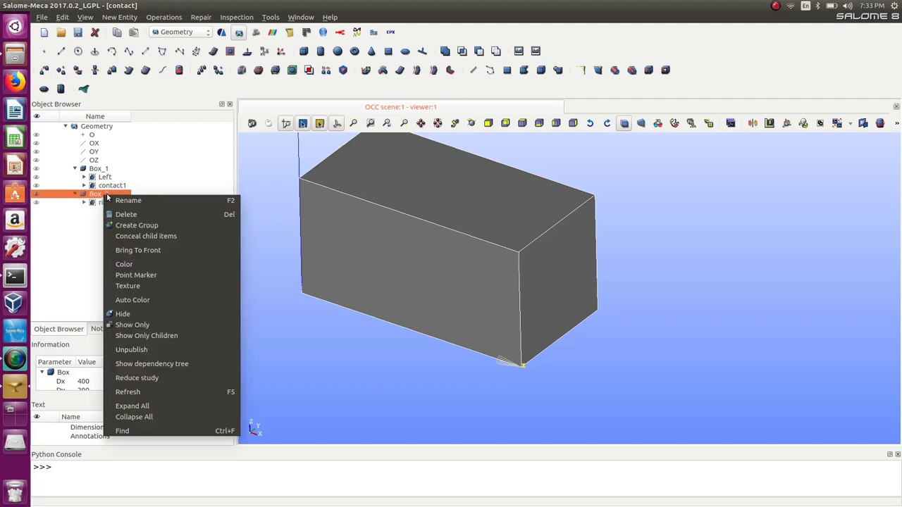
{"action": "left_click", "coordinate": [131, 215]}
{"action": "left_click", "coordinate": [499, 310]}
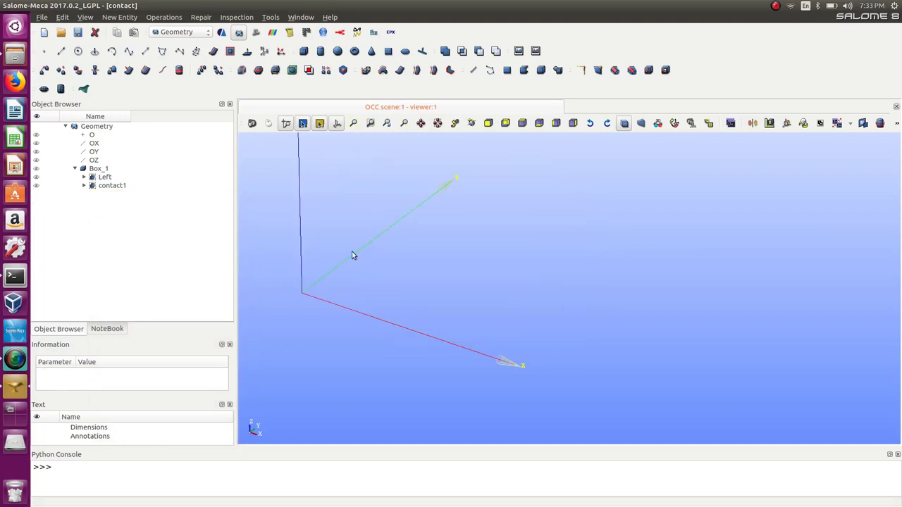
{"action": "left_click", "coordinate": [292, 70]}
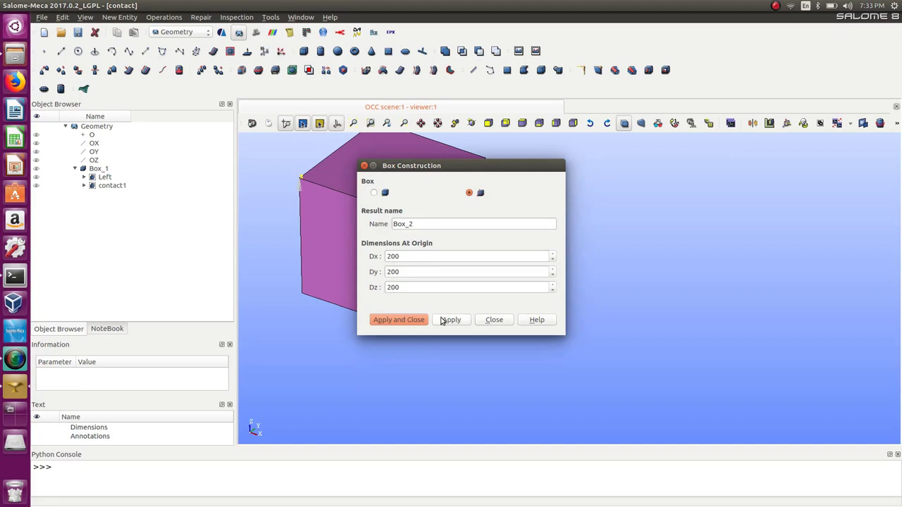
{"action": "left_click", "coordinate": [414, 321]}
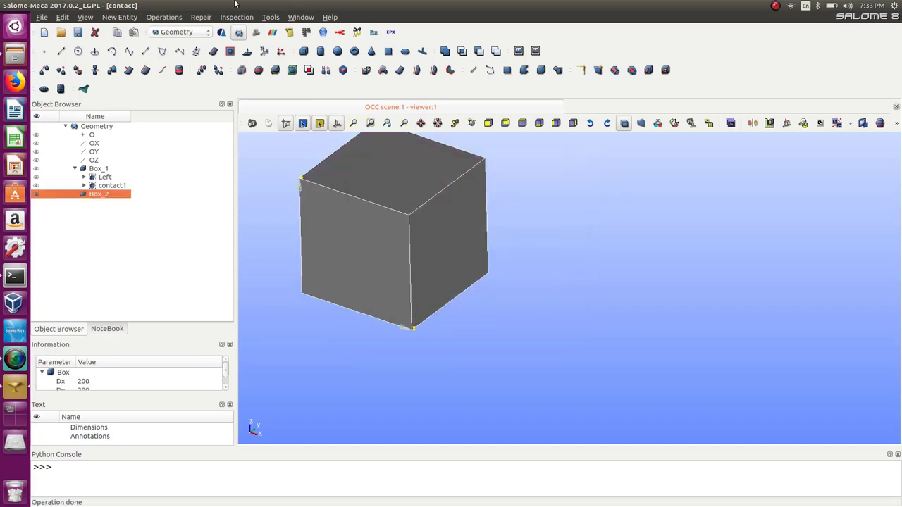
Translate a copy of Box_2 by Dx 200 to create Translation_1
{"action": "left_click", "coordinate": [164, 17]}
{"action": "mouse_move", "coordinate": [182, 42]}
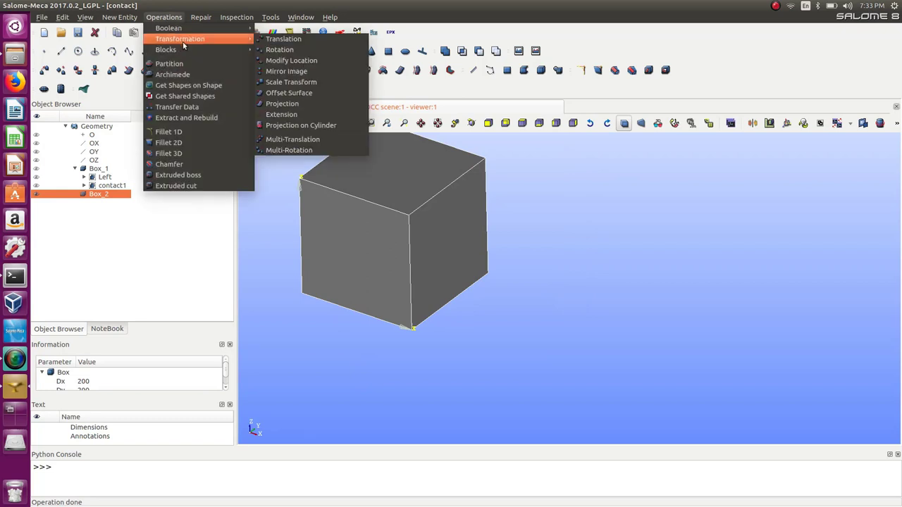
{"action": "left_click", "coordinate": [285, 39]}
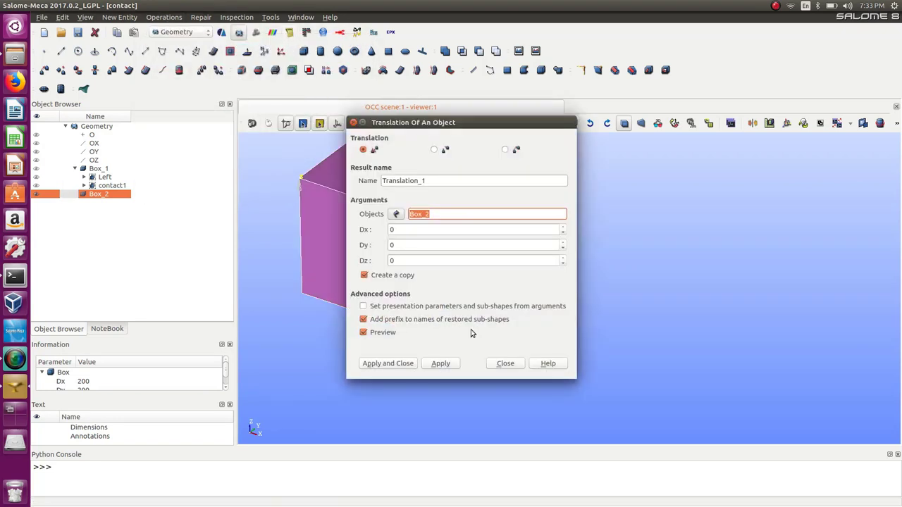
{"action": "double_click", "coordinate": [493, 122]}
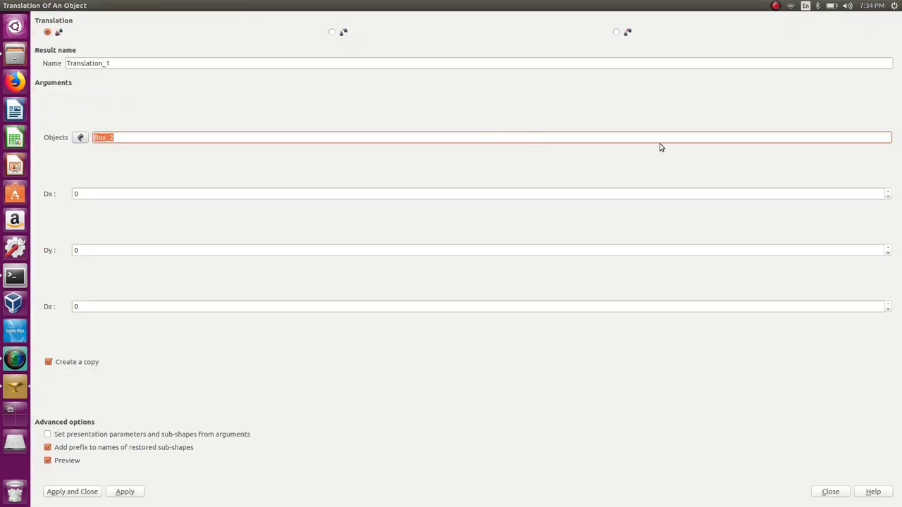
{"action": "left_click_drag", "start_coordinate": [445, 8], "coordinate": [606, 154]}
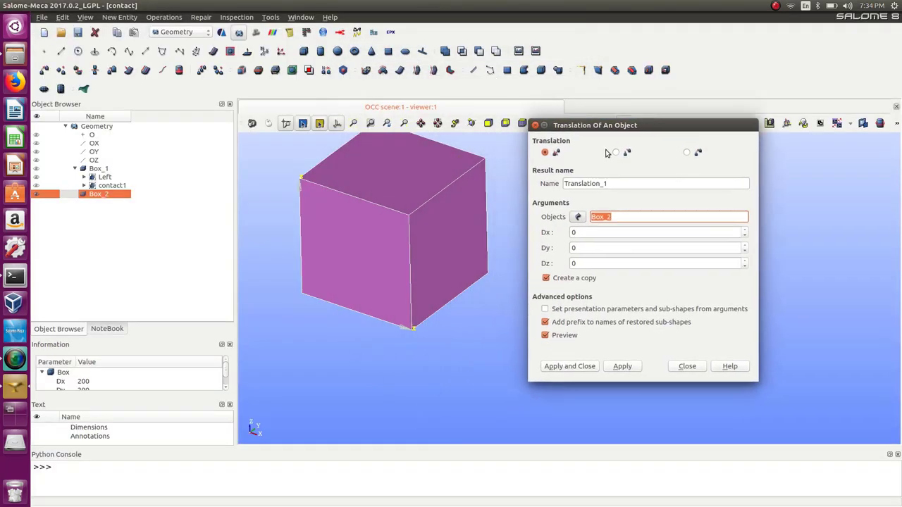
{"action": "left_click", "coordinate": [545, 278]}
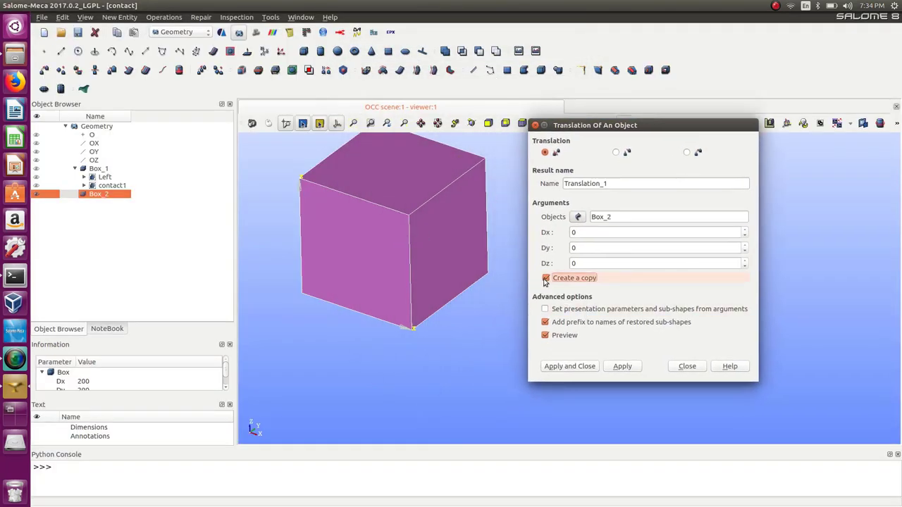
{"action": "double_click", "coordinate": [586, 233]}
{"action": "type", "text": "200"}
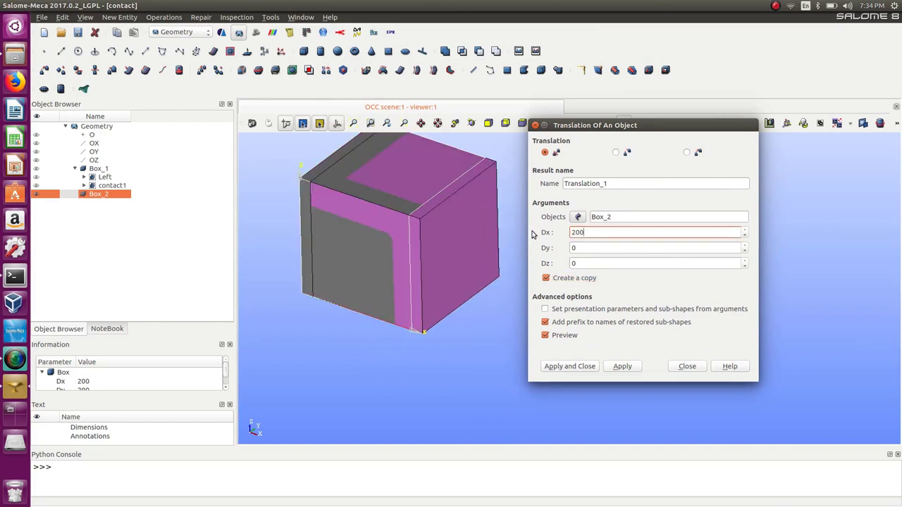
{"action": "left_click", "coordinate": [622, 366]}
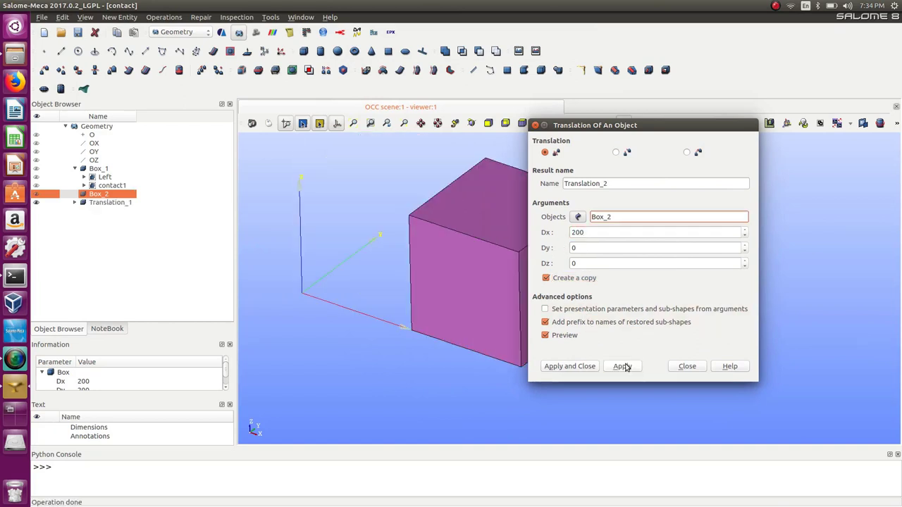
{"action": "left_click", "coordinate": [686, 366]}
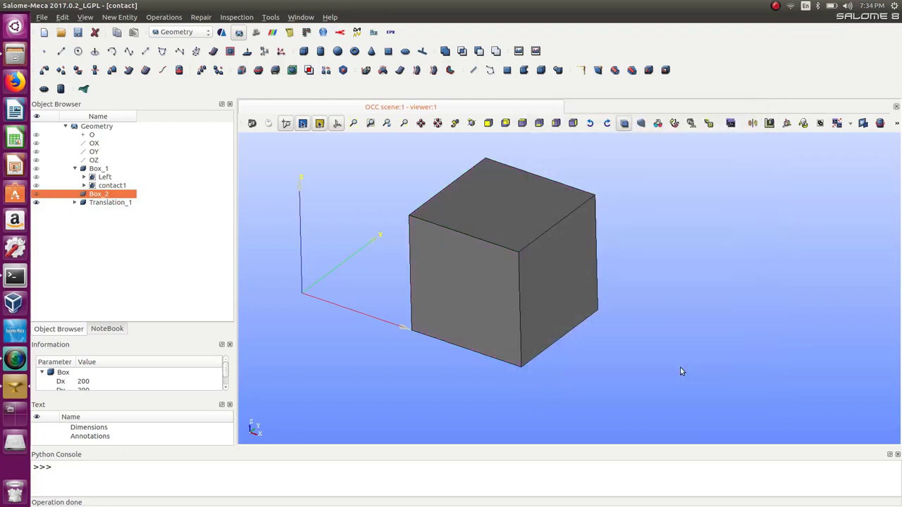
Toggle visibility of Box_1, Box_2 and Translation_1 and inspect their parameters
{"action": "left_click", "coordinate": [36, 170]}
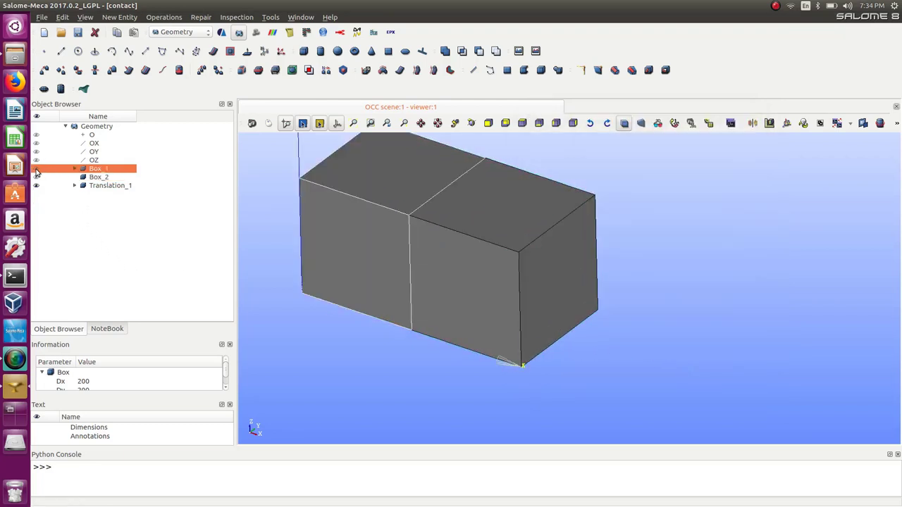
{"action": "left_click", "coordinate": [36, 169]}
{"action": "key", "text": "Right"}
{"action": "left_click", "coordinate": [36, 169]}
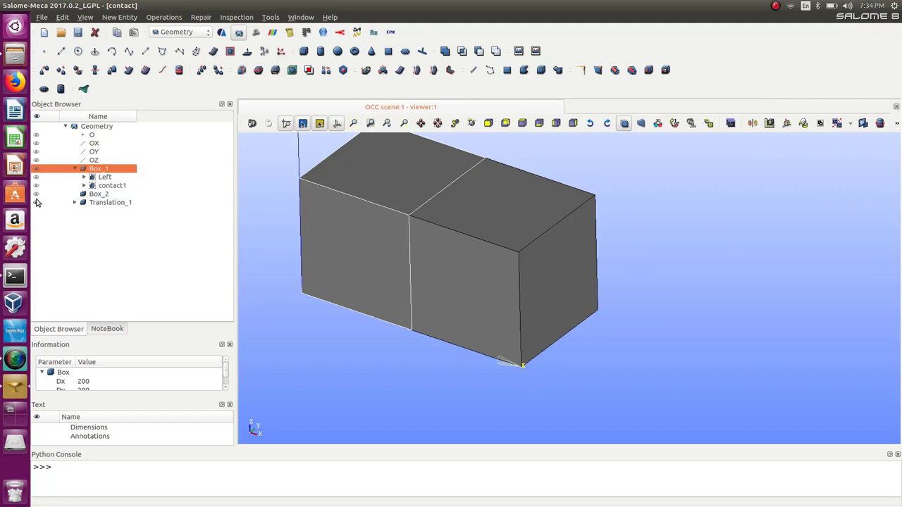
{"action": "left_click", "coordinate": [36, 196]}
{"action": "left_click", "coordinate": [36, 194]}
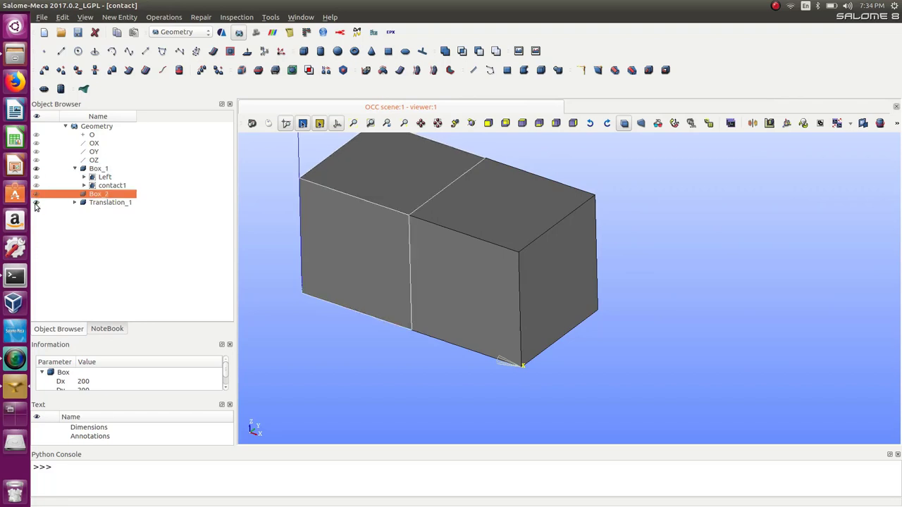
{"action": "left_click", "coordinate": [36, 203]}
{"action": "left_click", "coordinate": [35, 203]}
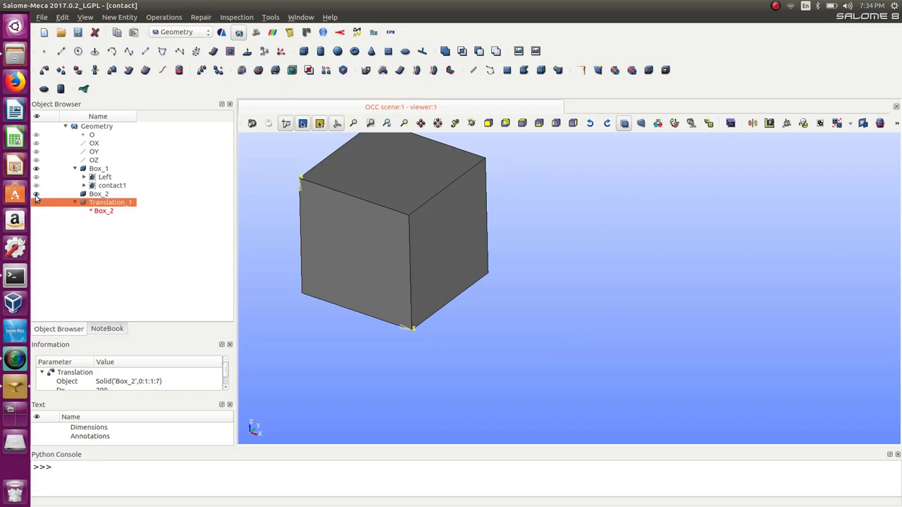
{"action": "left_click", "coordinate": [36, 195]}
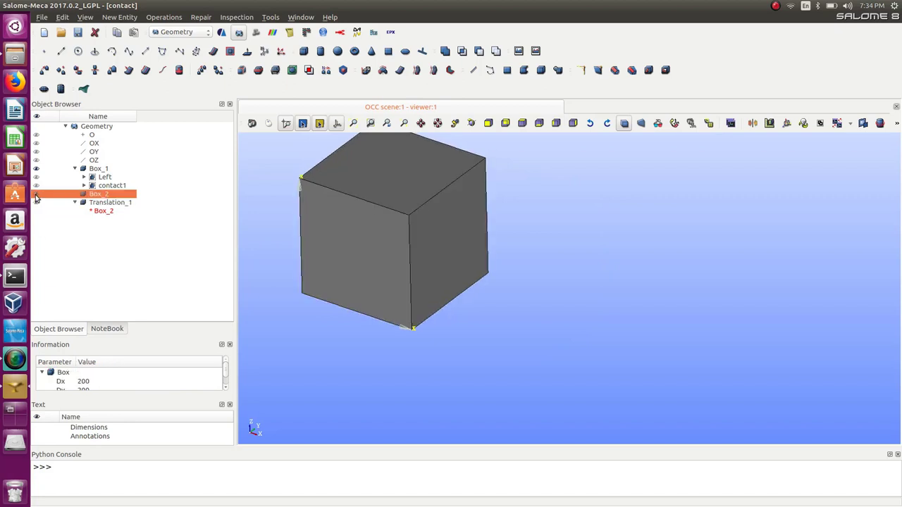
{"action": "left_click", "coordinate": [35, 204]}
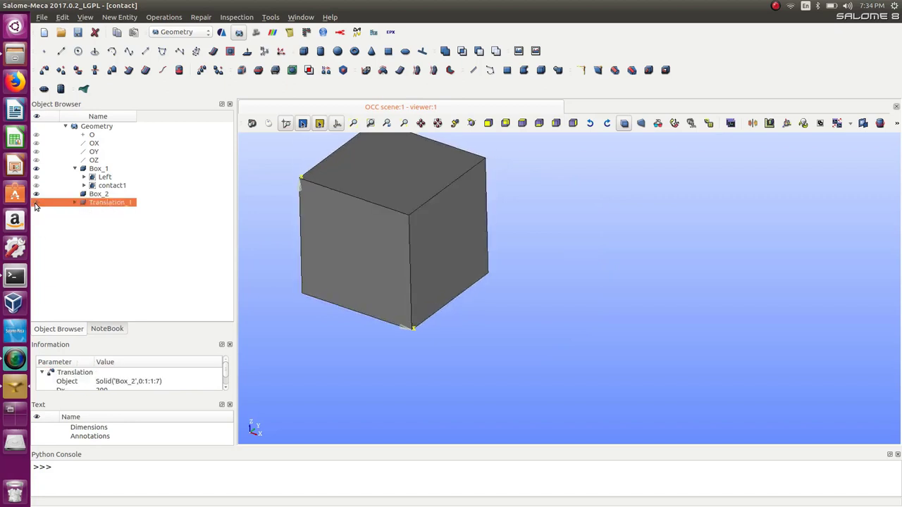
{"action": "left_click", "coordinate": [39, 195]}
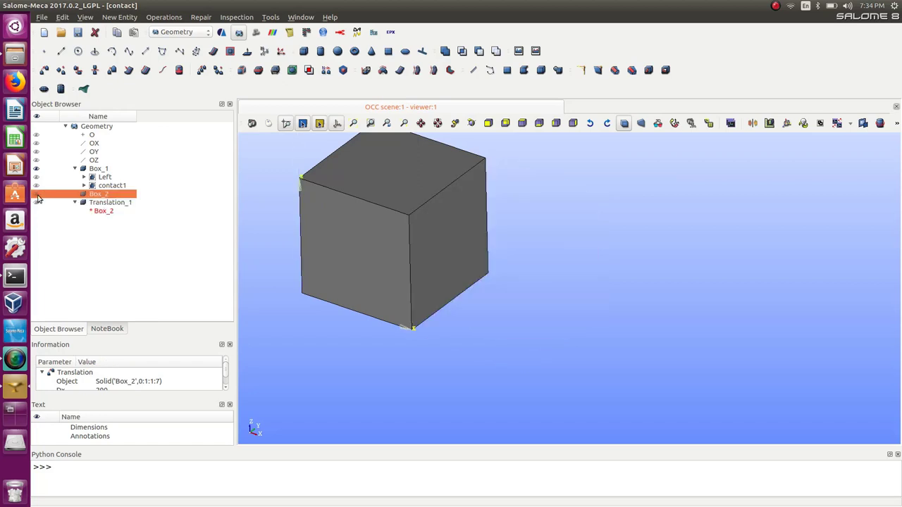
Delete Box_2, accepting the confirmation and the warning
{"action": "right_click", "coordinate": [91, 198]}
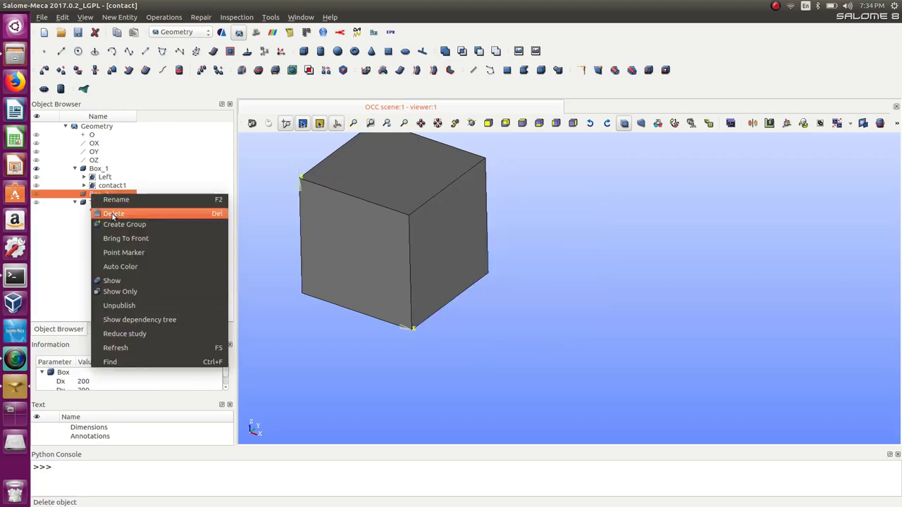
{"action": "left_click", "coordinate": [106, 212]}
{"action": "left_click", "coordinate": [514, 310]}
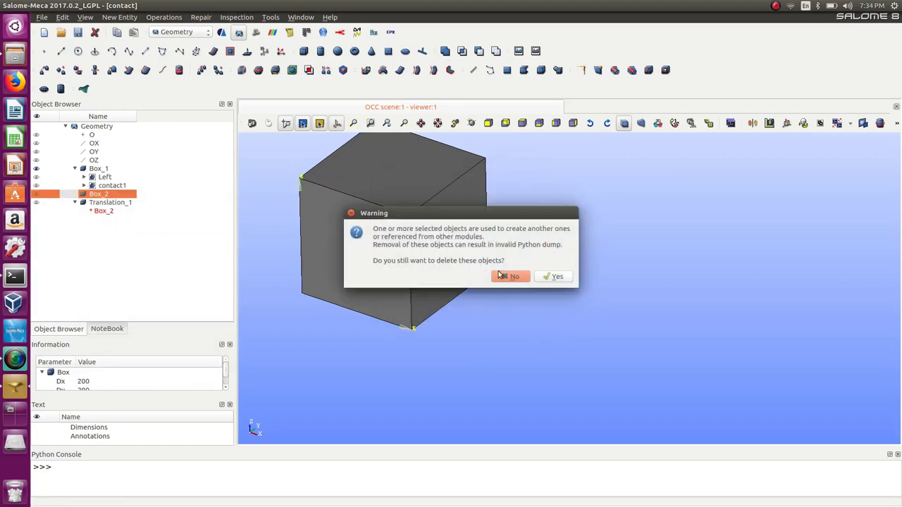
{"action": "left_click", "coordinate": [544, 277]}
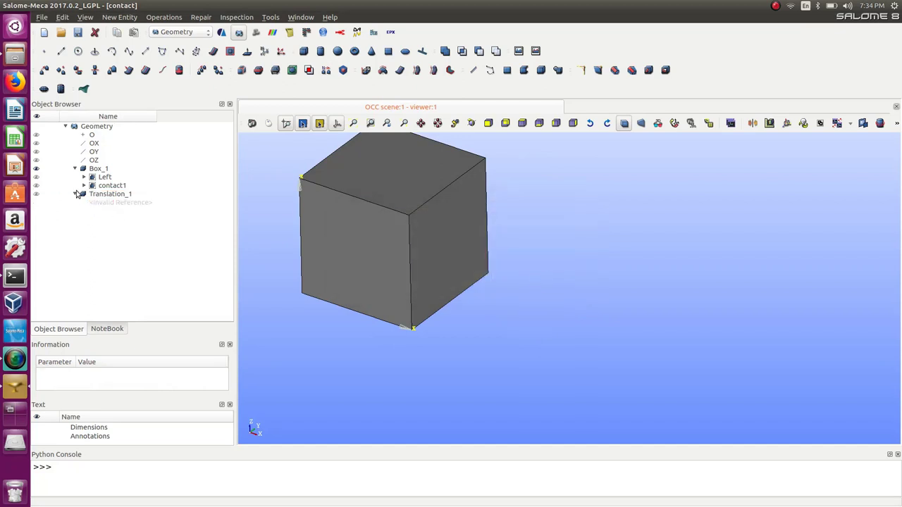
Delete Translation_1 from the geometry tree
{"action": "left_click", "coordinate": [97, 197]}
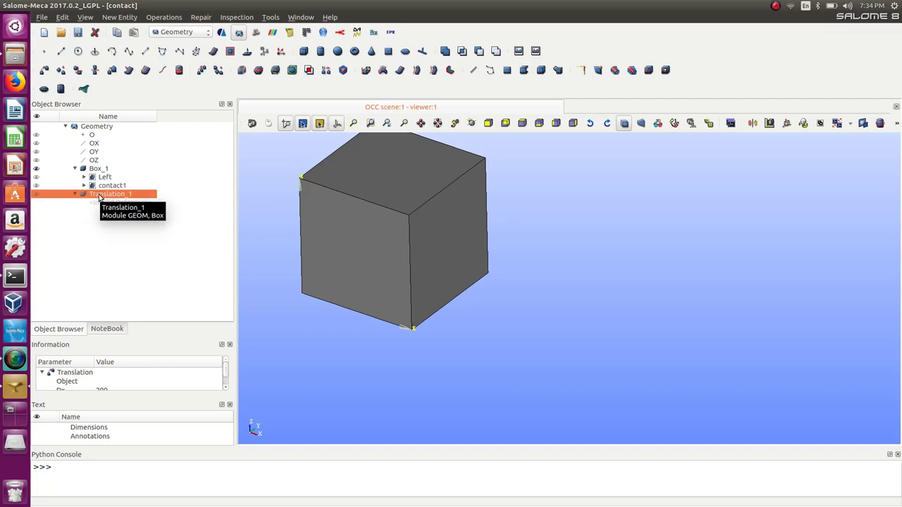
{"action": "right_click", "coordinate": [98, 197]}
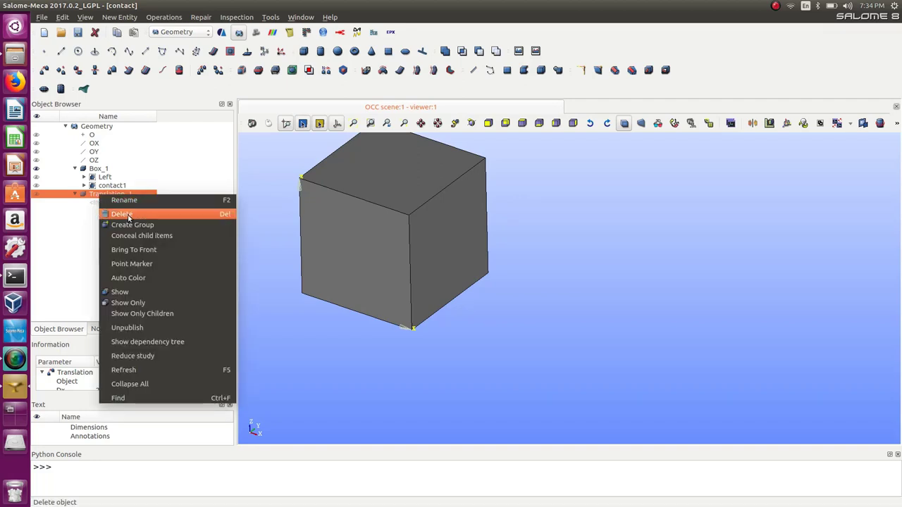
{"action": "left_click", "coordinate": [128, 215]}
{"action": "left_click", "coordinate": [516, 309]}
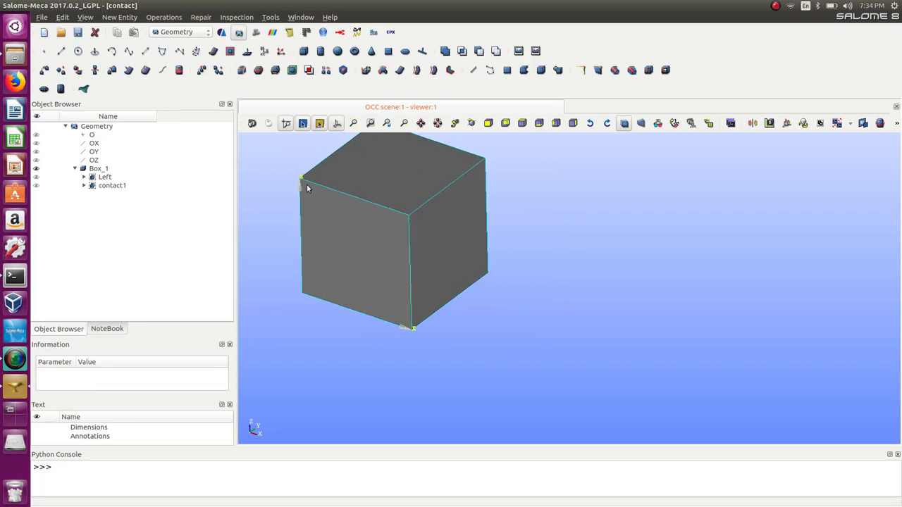
Translate a copy of Box_1 by Dx 200 along X
{"action": "left_click", "coordinate": [415, 248]}
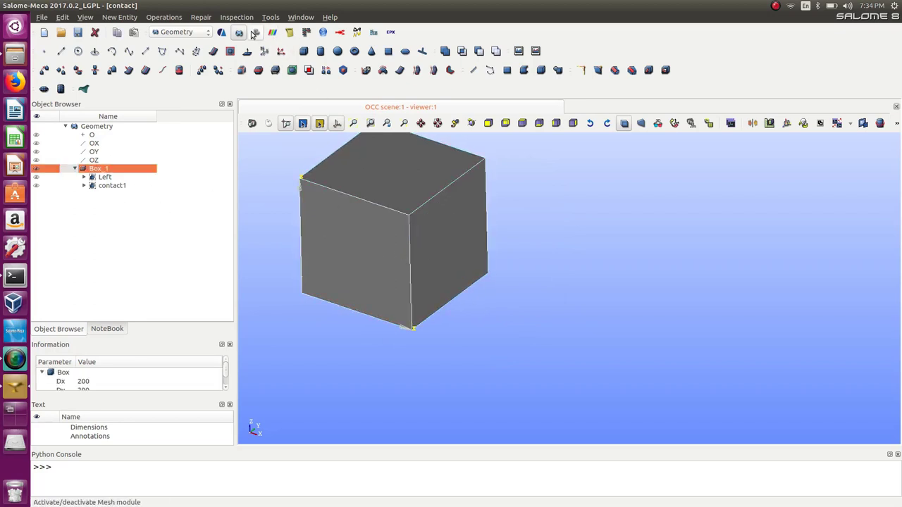
{"action": "left_click", "coordinate": [160, 19]}
{"action": "mouse_move", "coordinate": [121, 20]}
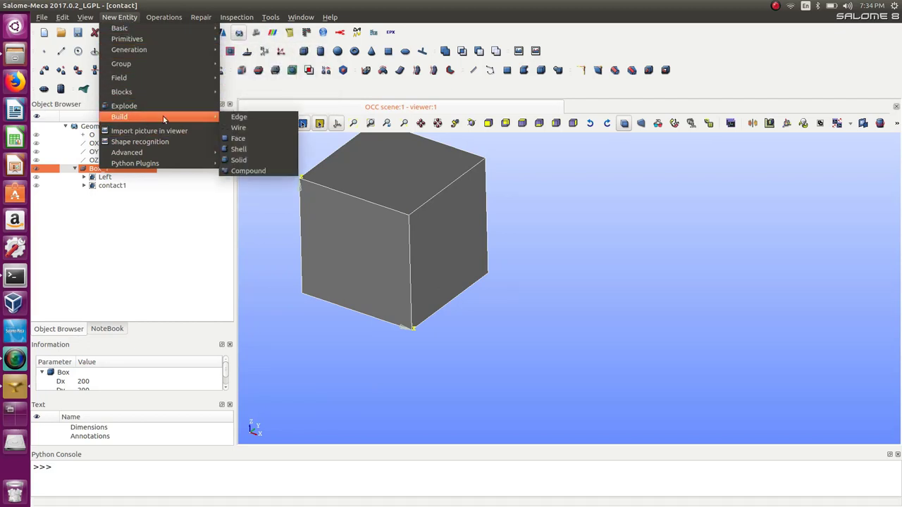
{"action": "mouse_move", "coordinate": [167, 20]}
{"action": "mouse_move", "coordinate": [179, 39]}
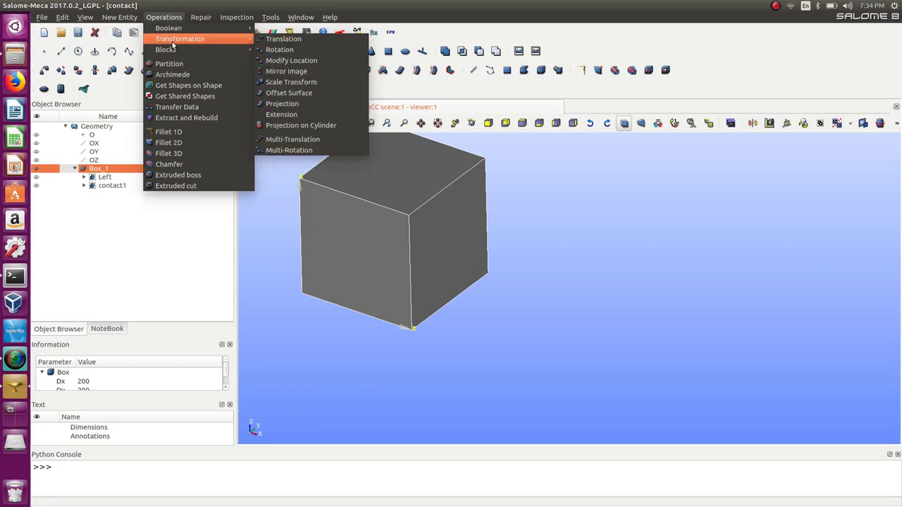
{"action": "left_click", "coordinate": [271, 40]}
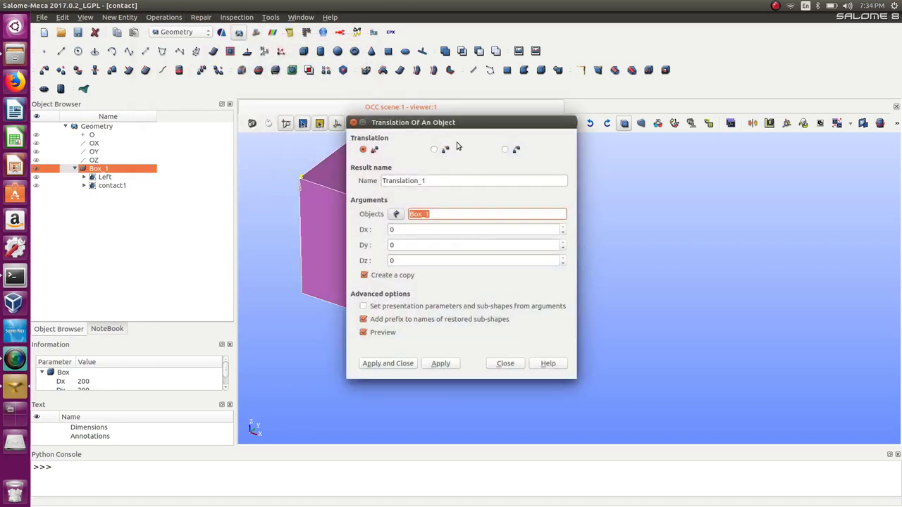
{"action": "left_click_drag", "start_coordinate": [455, 124], "coordinate": [670, 113]}
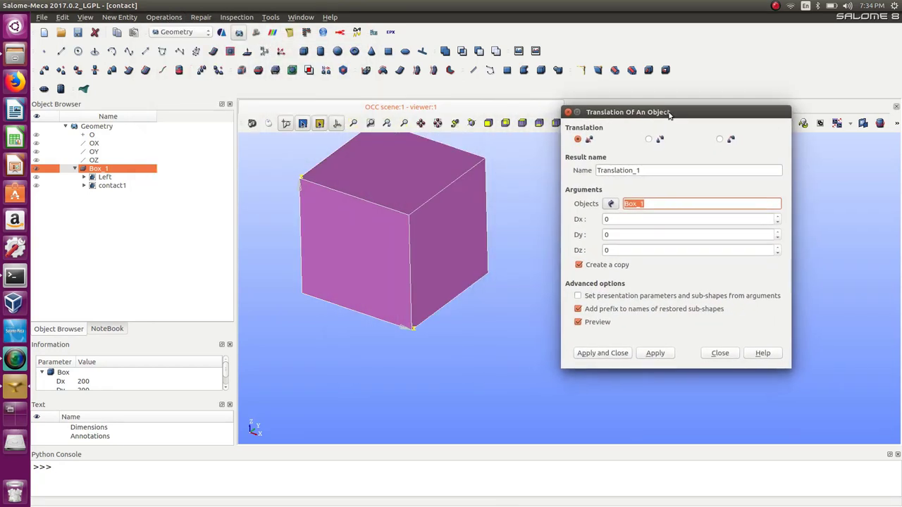
{"action": "left_click", "coordinate": [614, 218]}
{"action": "type", "text": "200"}
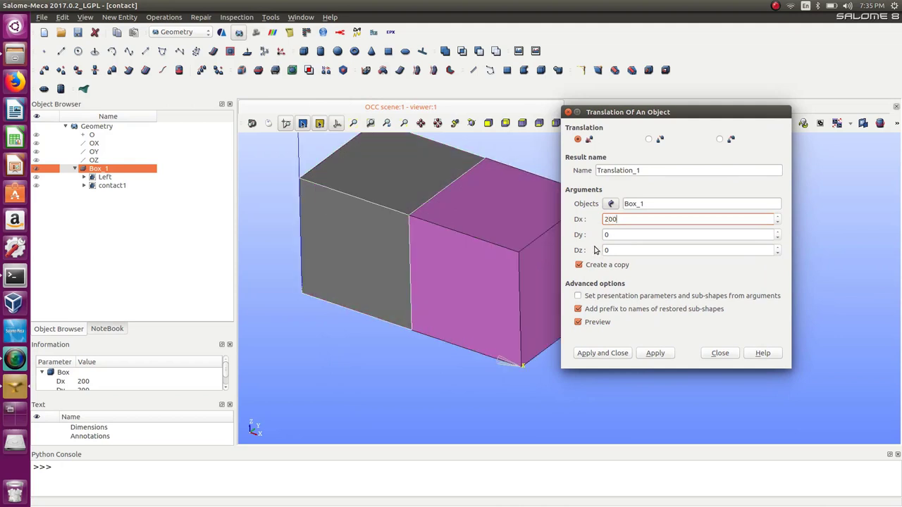
{"action": "left_click", "coordinate": [610, 354]}
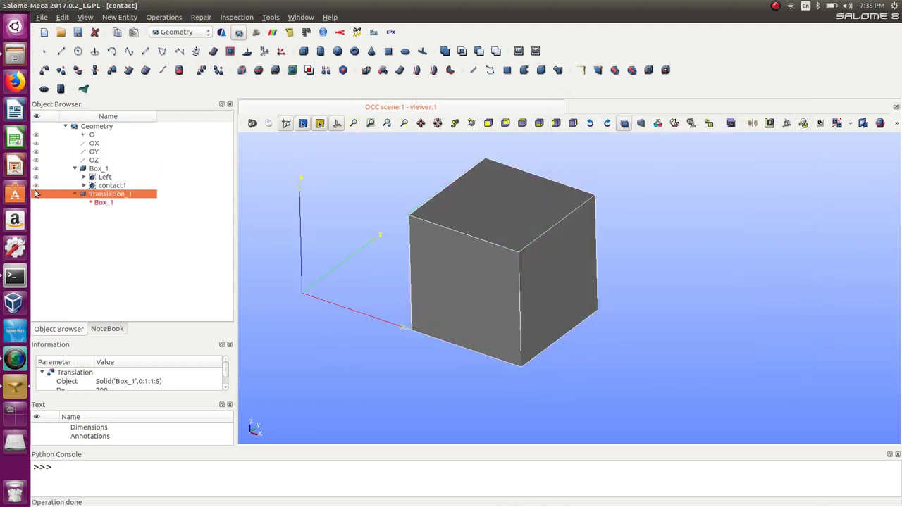
Rename the translated copy Translation_1 to box2
{"action": "left_click", "coordinate": [36, 169]}
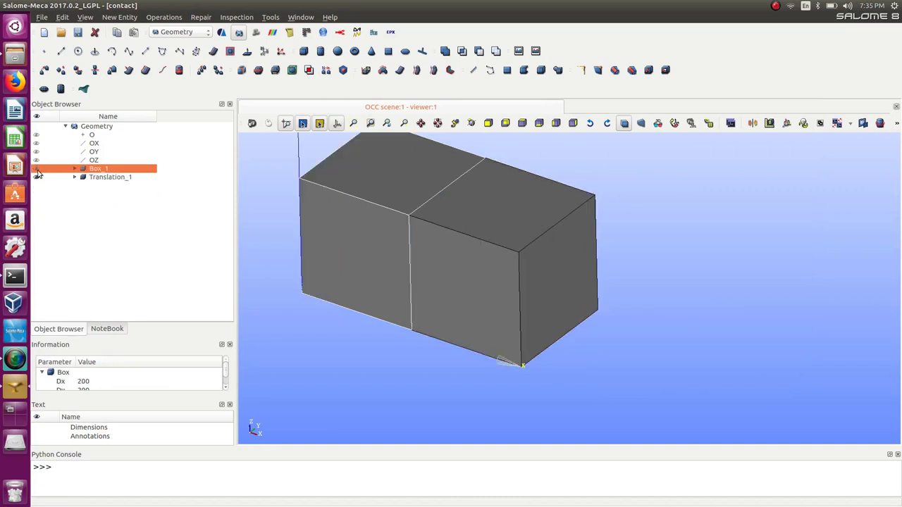
{"action": "left_click", "coordinate": [111, 176]}
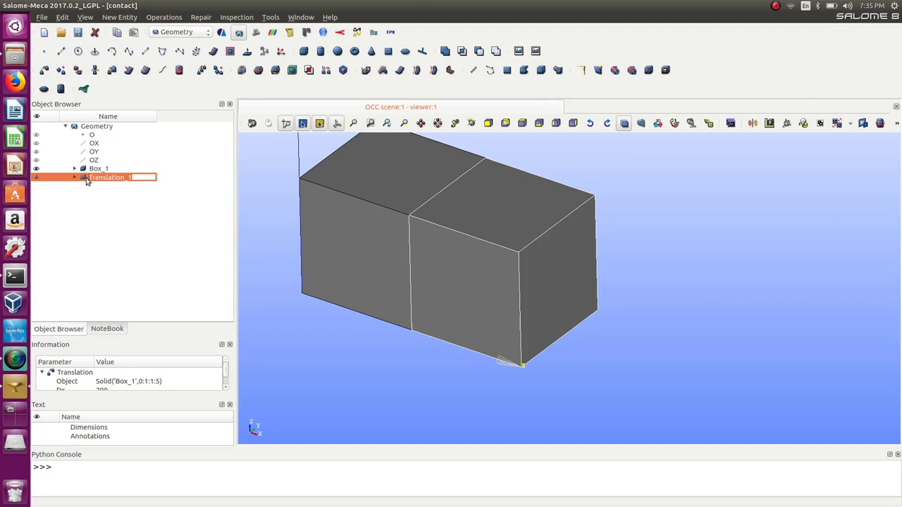
{"action": "type", "text": "Box_2"}
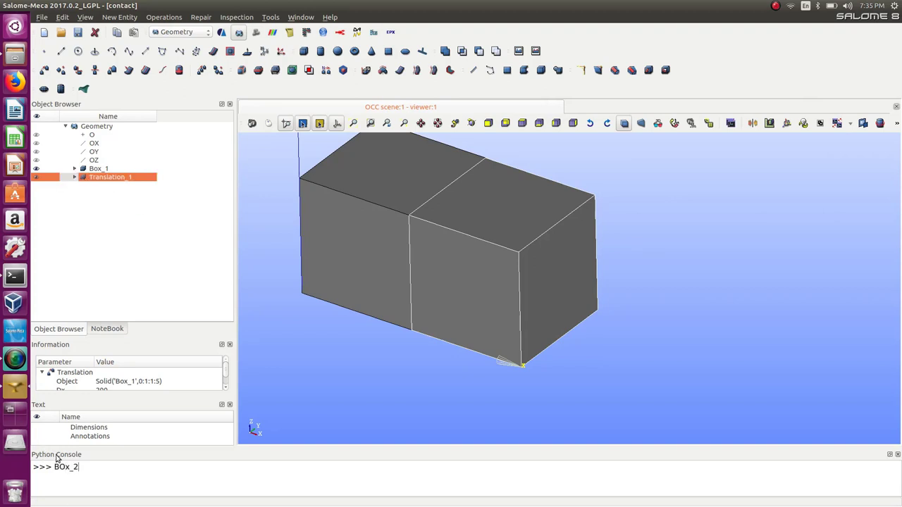
{"action": "key", "text": "BackSpace"}
{"action": "key", "text": "BackSpace"}
{"action": "key", "text": "BackSpace"}
{"action": "key", "text": "BackSpace"}
{"action": "left_click", "coordinate": [104, 179]}
{"action": "type", "text": "box"}
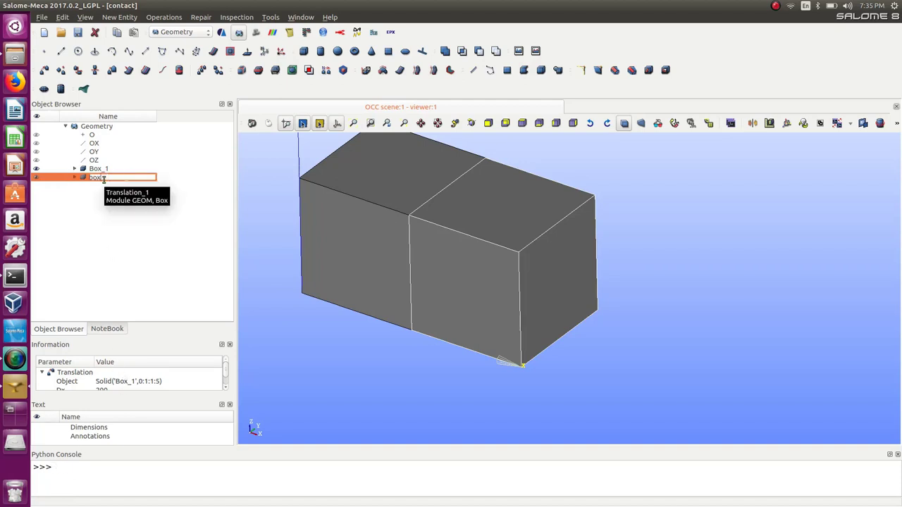
{"action": "key", "text": "Return"}
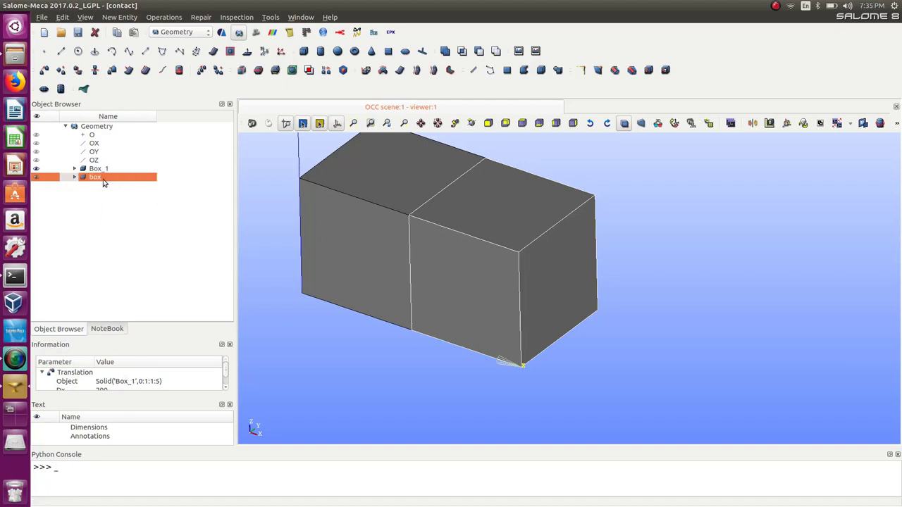
{"action": "left_click", "coordinate": [104, 179]}
{"action": "key", "text": "Return"}
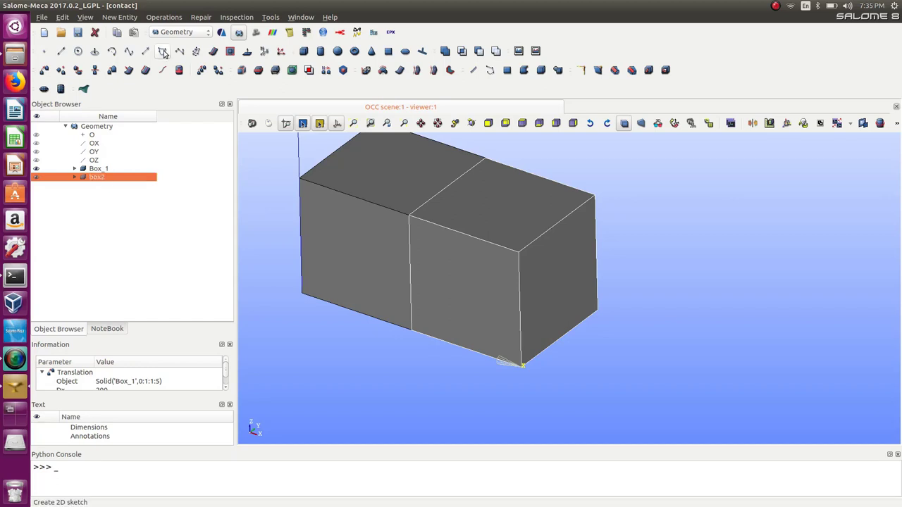
Rename Box_1 to box1 and hide it from the 3D view
{"action": "double_click", "coordinate": [97, 169]}
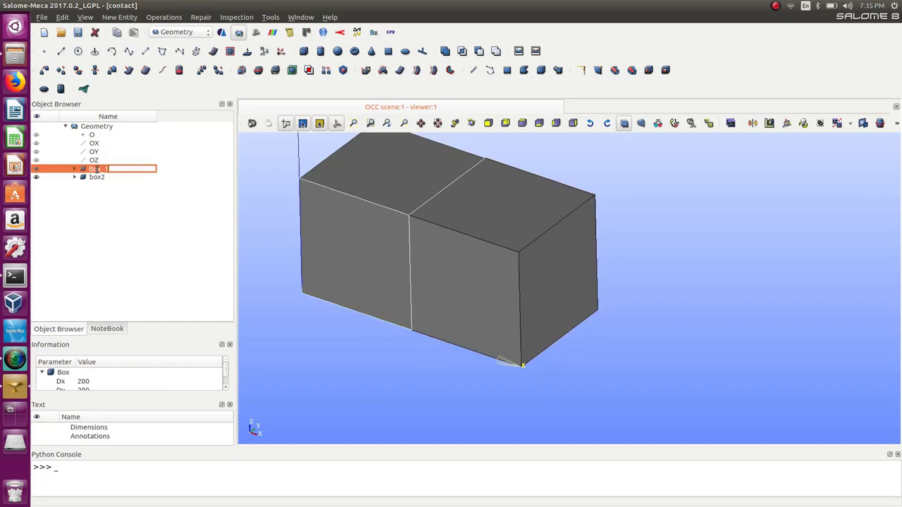
{"action": "type", "text": "b"}
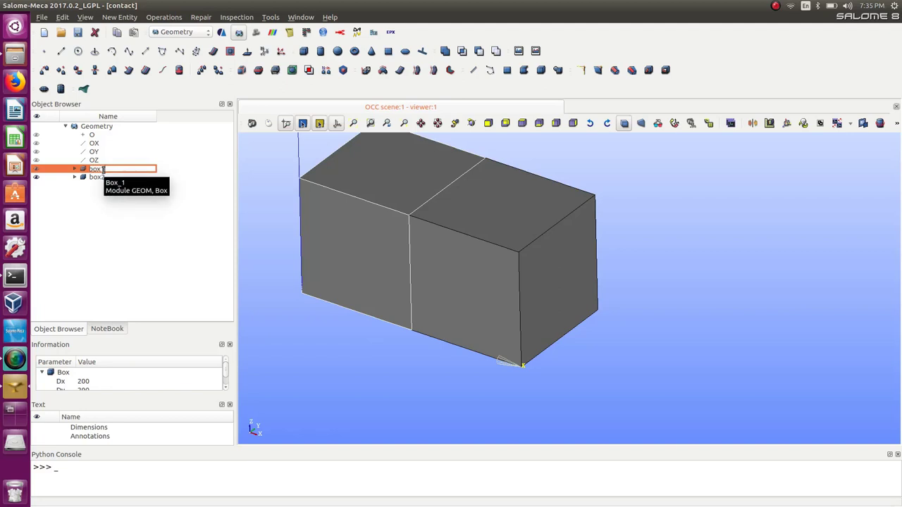
{"action": "type", "text": "ox1"}
{"action": "key", "text": "Return"}
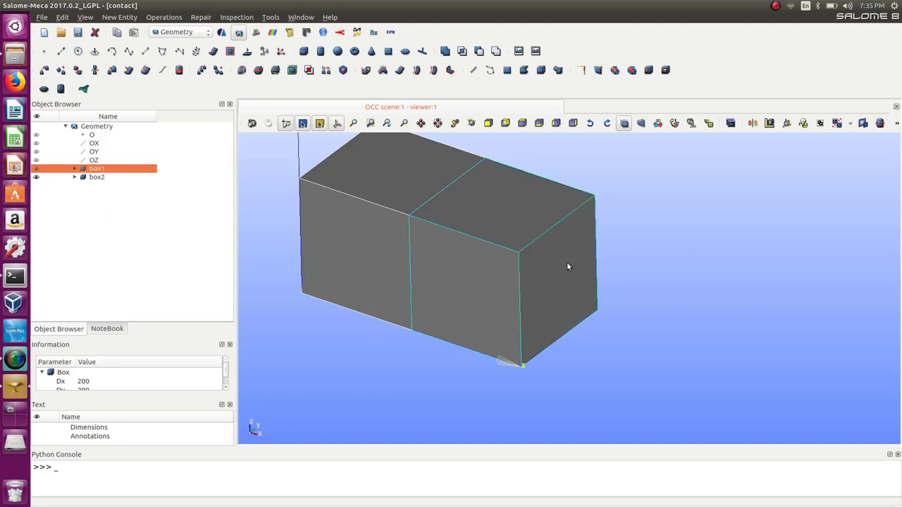
{"action": "left_click", "coordinate": [74, 169]}
{"action": "left_click", "coordinate": [76, 195]}
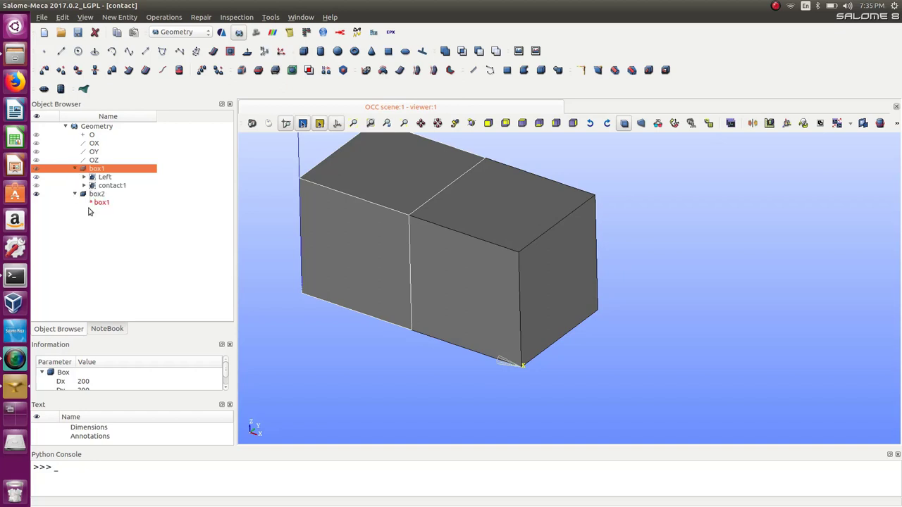
{"action": "left_click", "coordinate": [75, 170]}
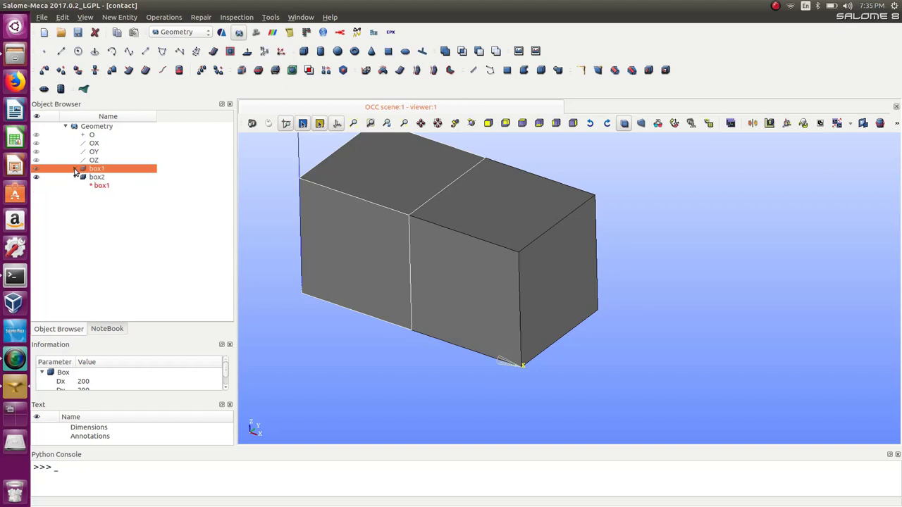
{"action": "left_click", "coordinate": [36, 169]}
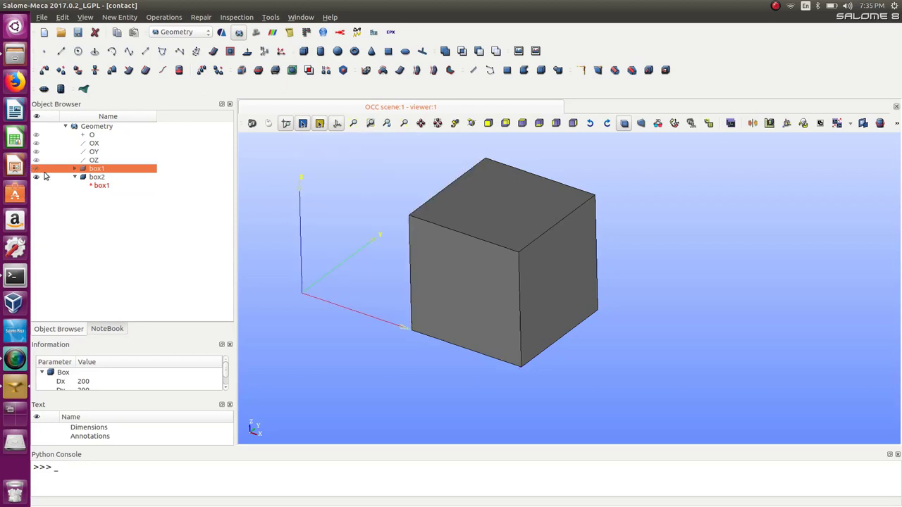
Start a new face-type geometry group with box2 as its main shape
{"action": "left_click", "coordinate": [124, 19]}
{"action": "mouse_move", "coordinate": [155, 65]}
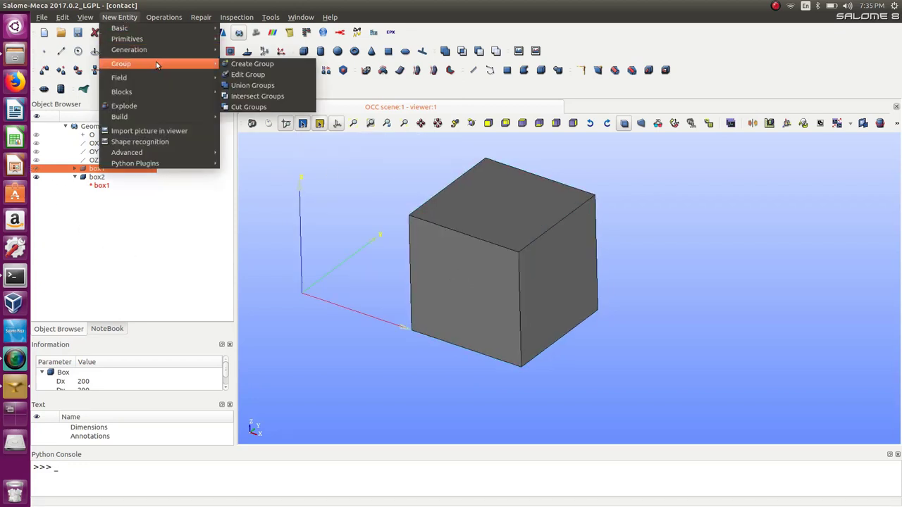
{"action": "left_click", "coordinate": [249, 65]}
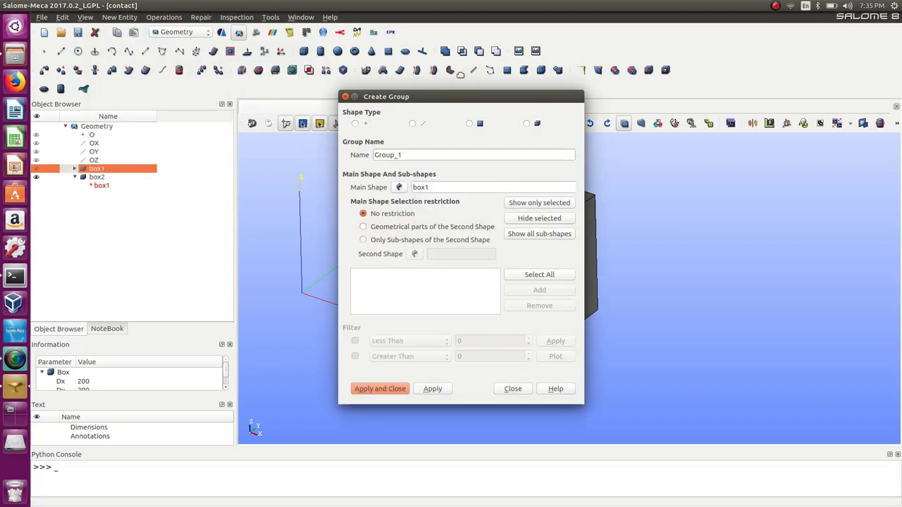
{"action": "left_click_drag", "start_coordinate": [462, 91], "coordinate": [262, 79]}
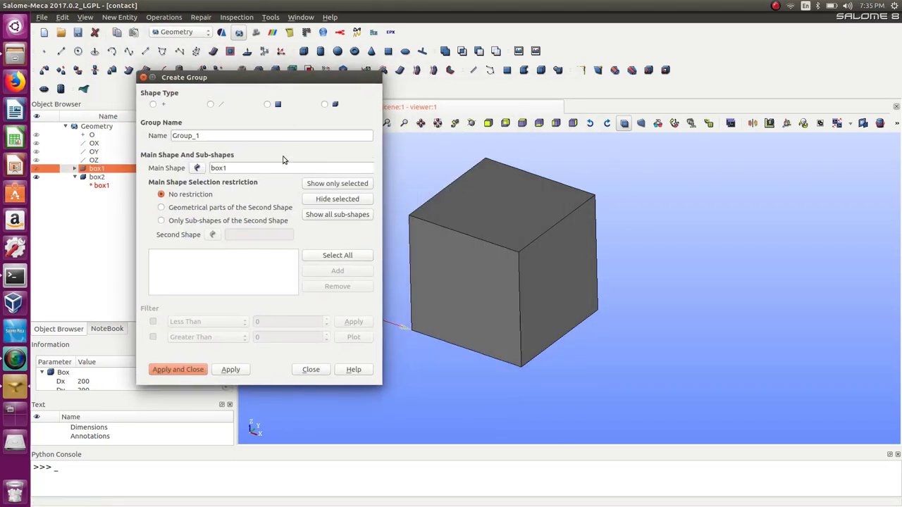
{"action": "left_click", "coordinate": [267, 105]}
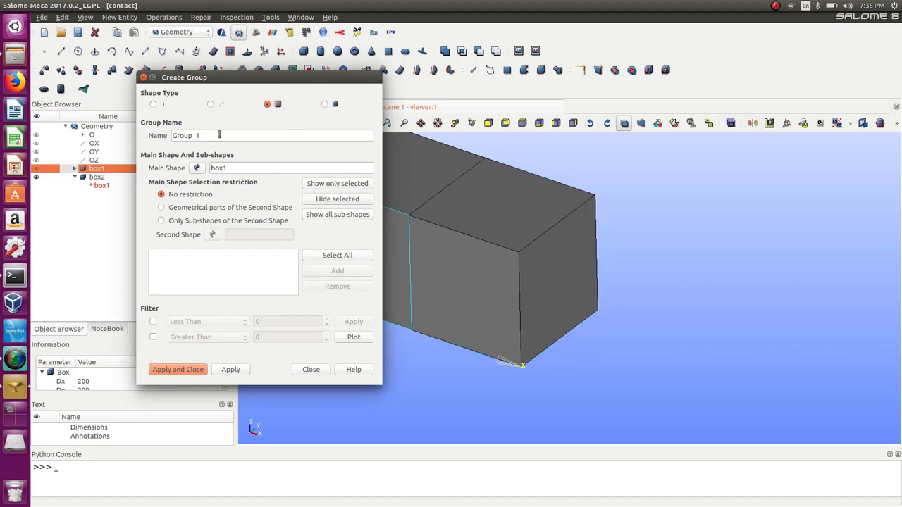
{"action": "left_click", "coordinate": [562, 245]}
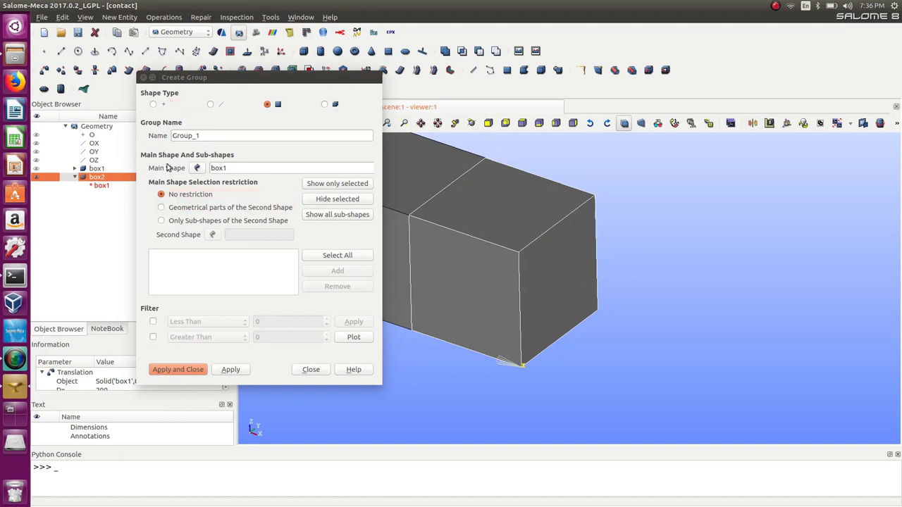
{"action": "double_click", "coordinate": [113, 179]}
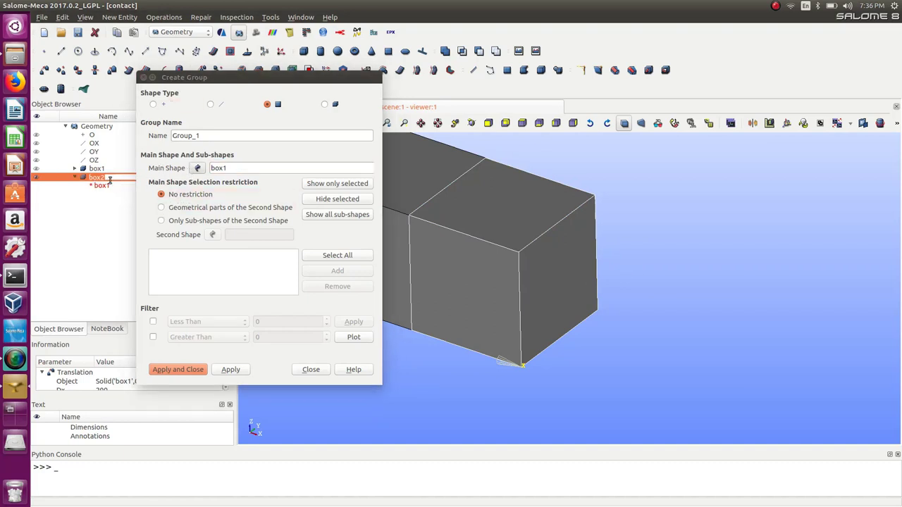
{"action": "left_click", "coordinate": [197, 169]}
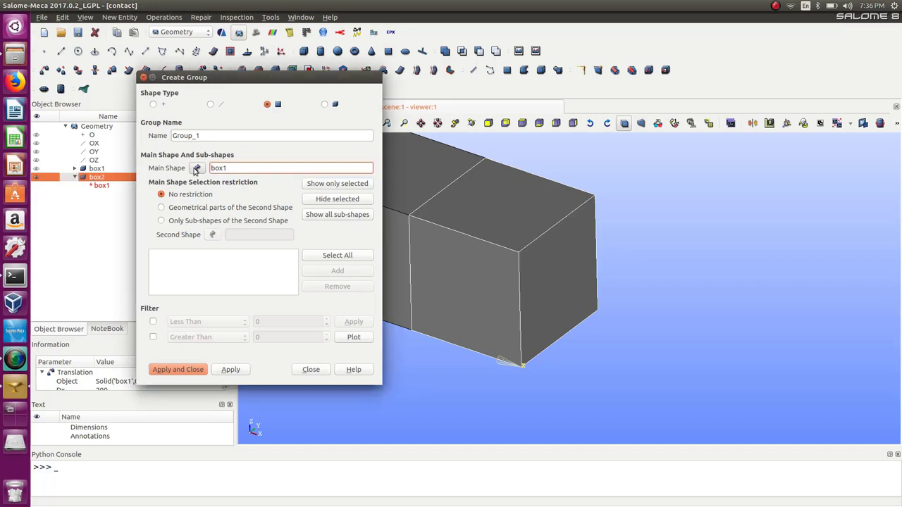
{"action": "left_click", "coordinate": [80, 177]}
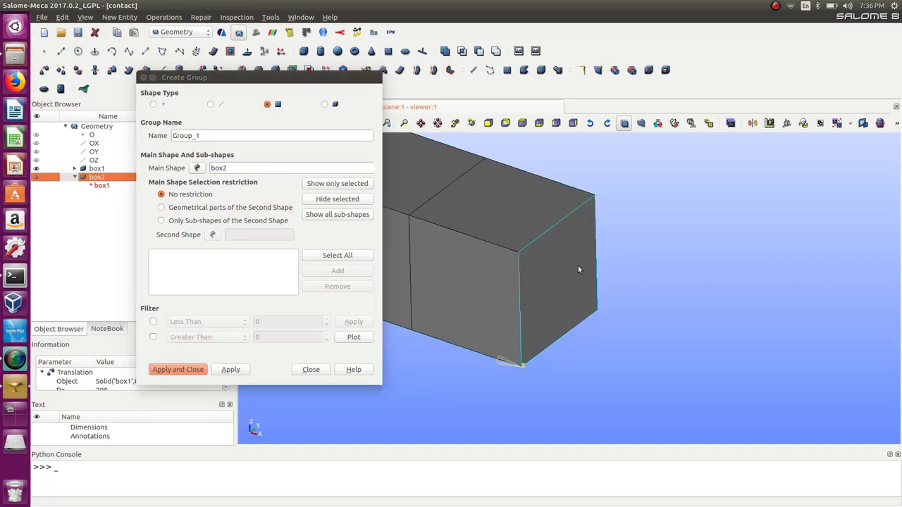
Add box2's far right end face and create the group named 'right'
{"action": "left_click", "coordinate": [572, 301]}
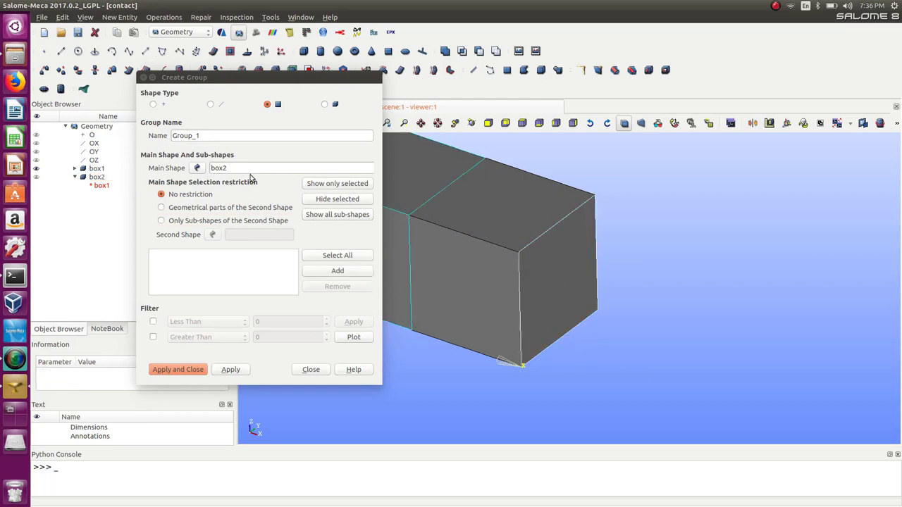
{"action": "left_click", "coordinate": [336, 272]}
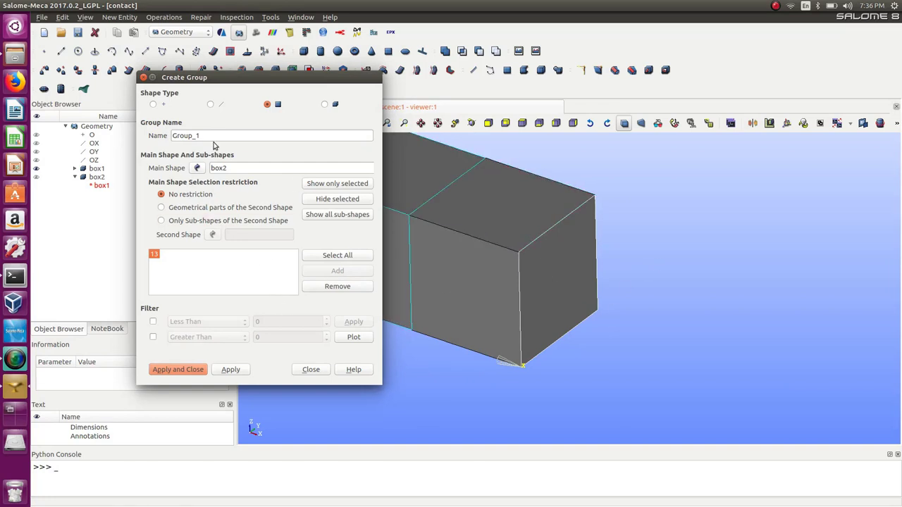
{"action": "left_click_drag", "start_coordinate": [208, 135], "coordinate": [162, 131]}
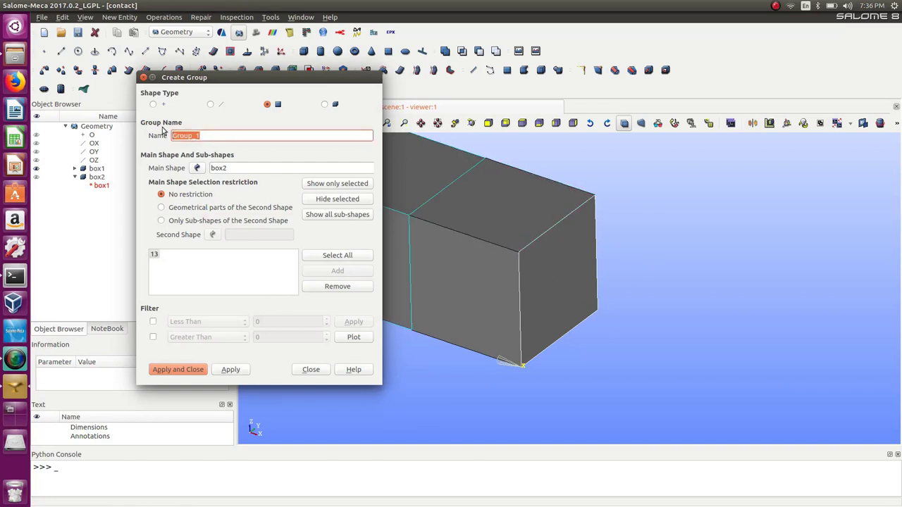
{"action": "type", "text": "right"}
{"action": "left_click", "coordinate": [229, 369]}
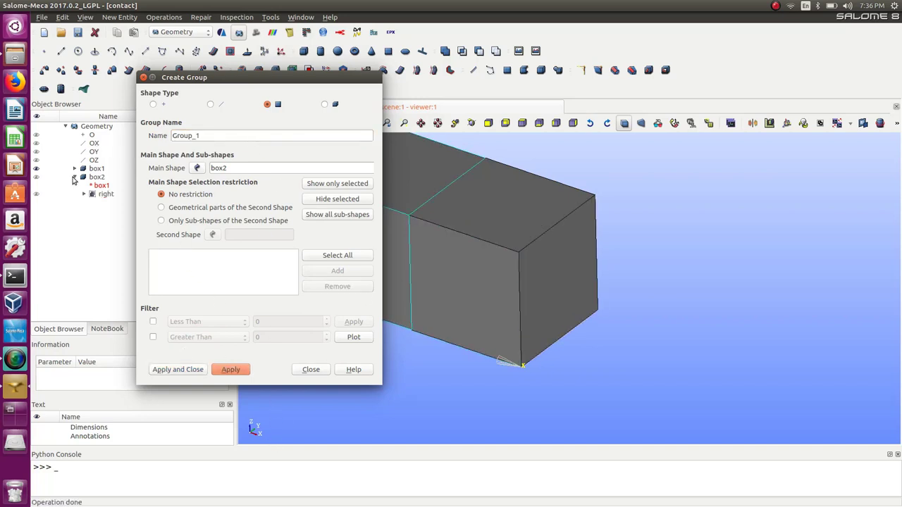
Add the box2 face touching box1 to a second group named 'contact2' and create it
{"action": "left_click", "coordinate": [97, 168]}
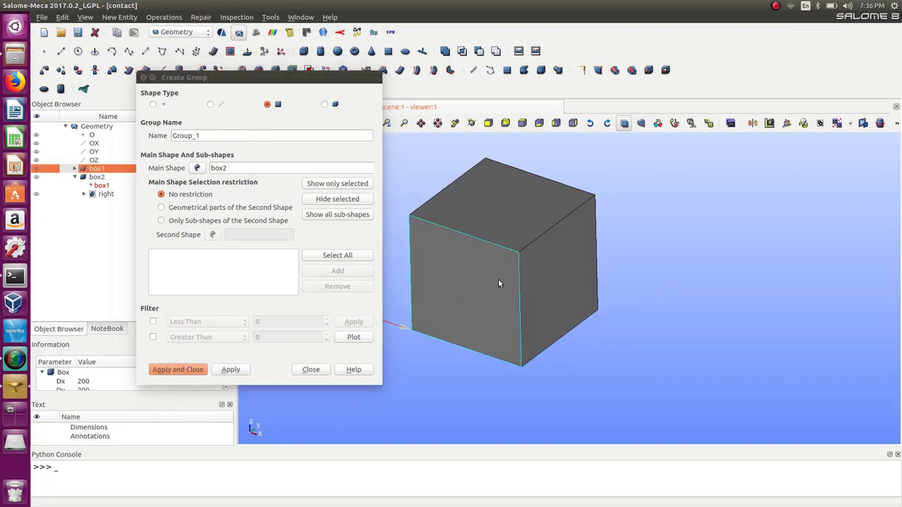
{"action": "right_click_drag", "start_coordinate": [479, 274], "coordinate": [825, 316], "text": "ctrl"}
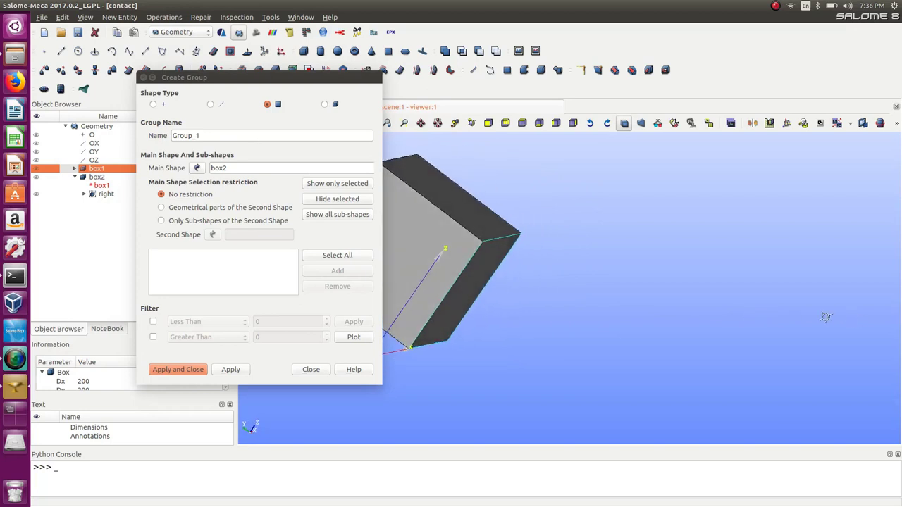
{"action": "left_click", "coordinate": [461, 246]}
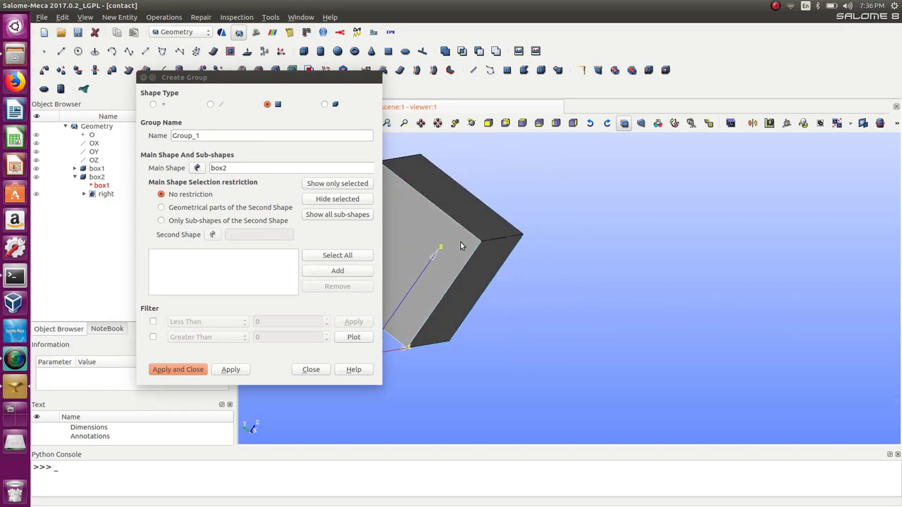
{"action": "left_click", "coordinate": [315, 268]}
{"action": "double_click", "coordinate": [203, 136]}
{"action": "left_click", "coordinate": [203, 136]}
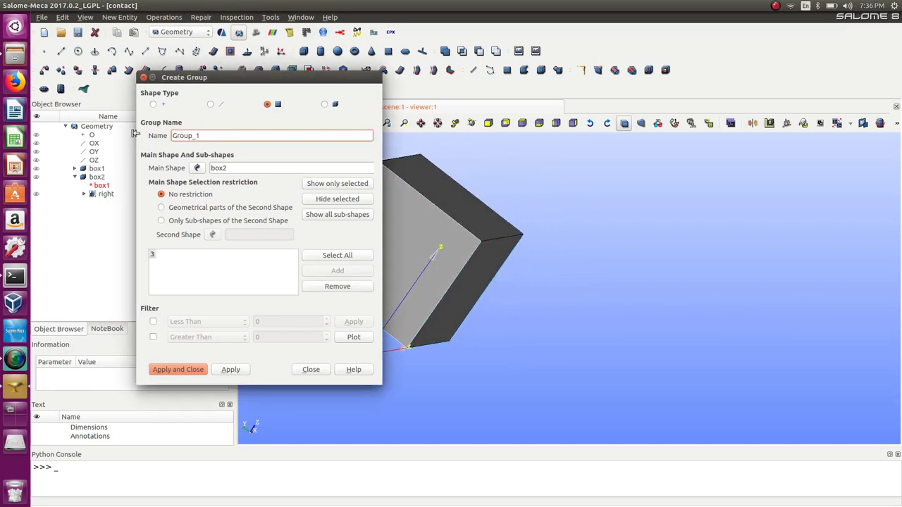
{"action": "left_click_drag", "start_coordinate": [209, 133], "coordinate": [149, 132]}
{"action": "type", "text": "contact2"}
{"action": "key", "text": "Return"}
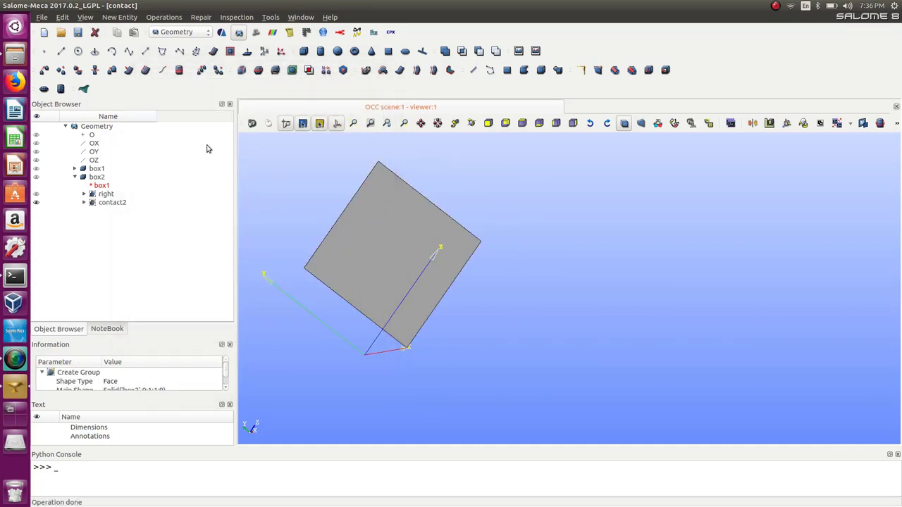
Start a solid-type group on box2 and add its whole solid
{"action": "left_click", "coordinate": [75, 178]}
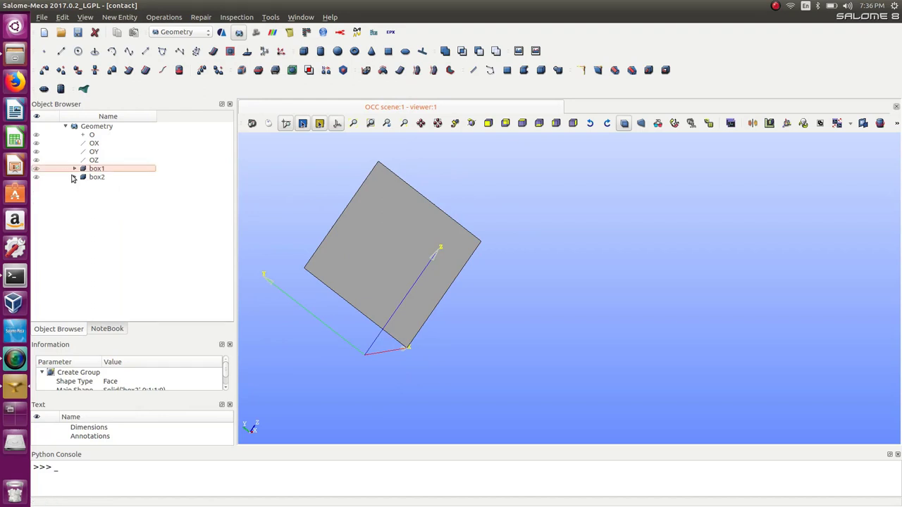
{"action": "left_click", "coordinate": [36, 177]}
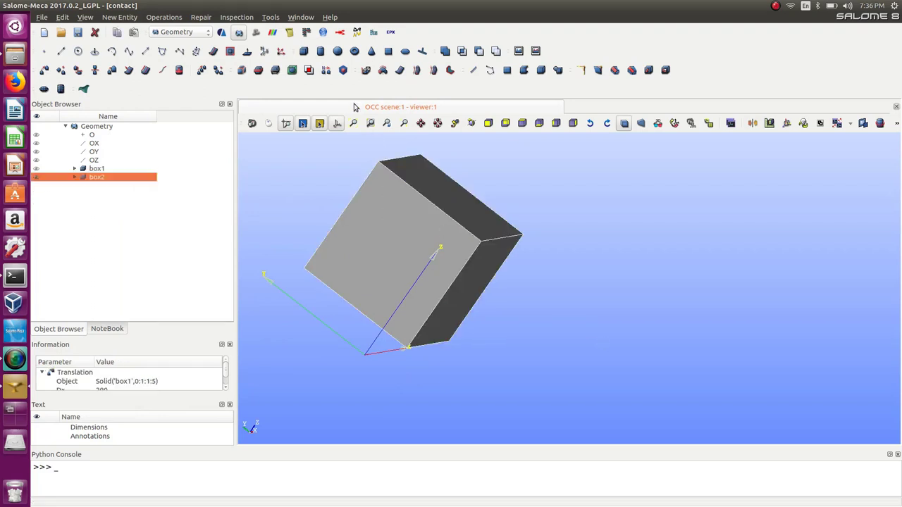
{"action": "left_click", "coordinate": [164, 17]}
{"action": "mouse_move", "coordinate": [119, 17]}
{"action": "mouse_move", "coordinate": [144, 63]}
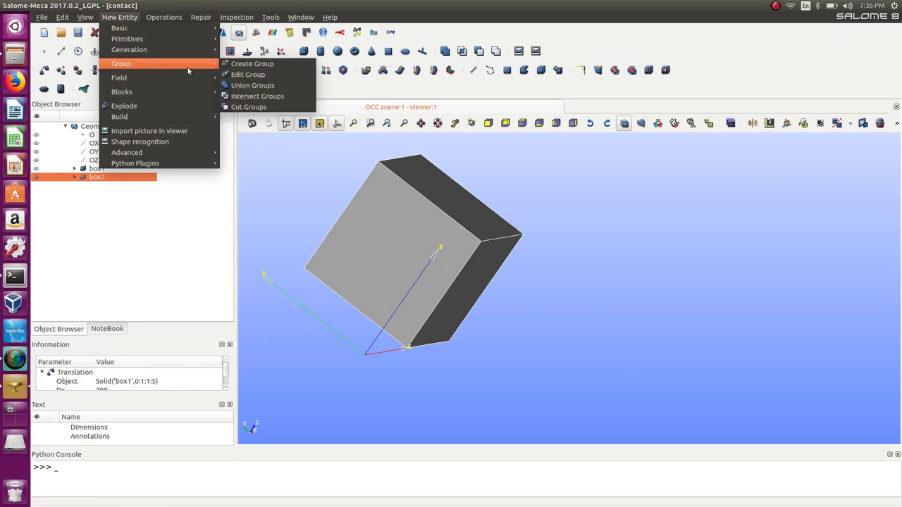
{"action": "left_click", "coordinate": [254, 64]}
{"action": "left_click", "coordinate": [527, 123]}
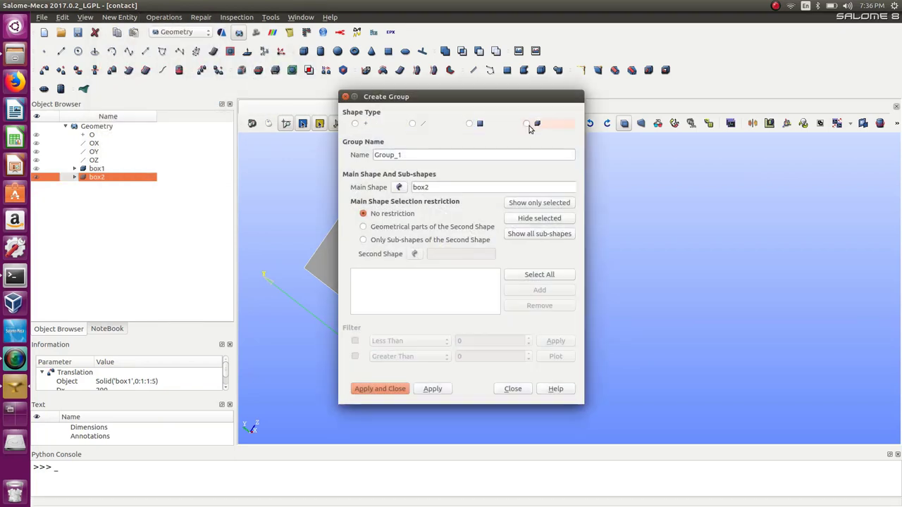
{"action": "left_click_drag", "start_coordinate": [497, 102], "coordinate": [759, 117]}
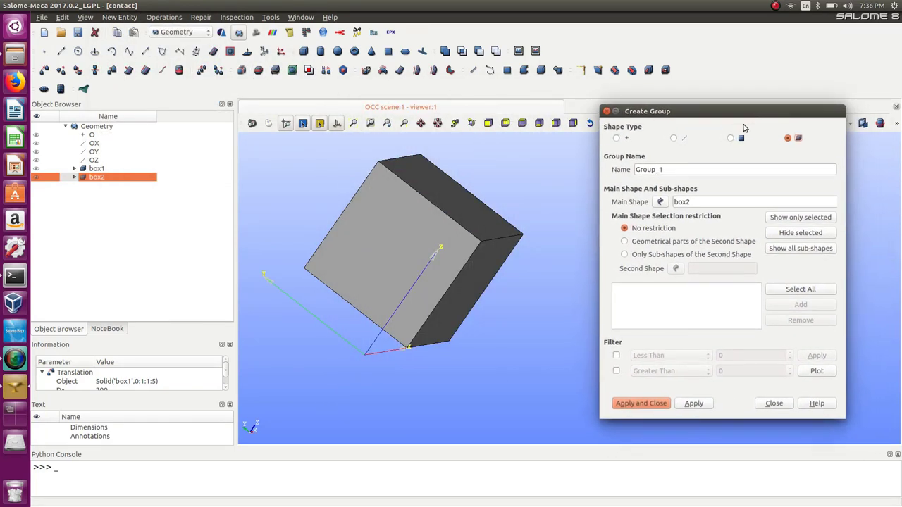
{"action": "left_click", "coordinate": [464, 237]}
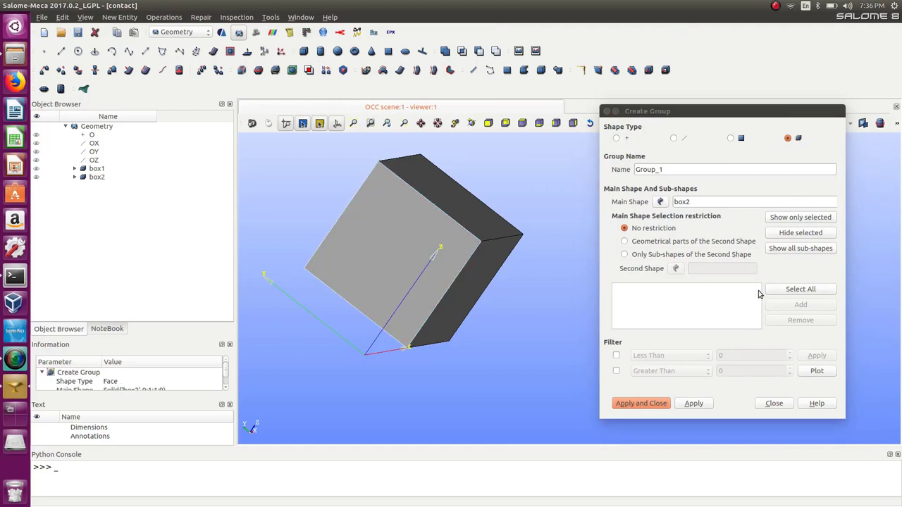
{"action": "left_click", "coordinate": [481, 238]}
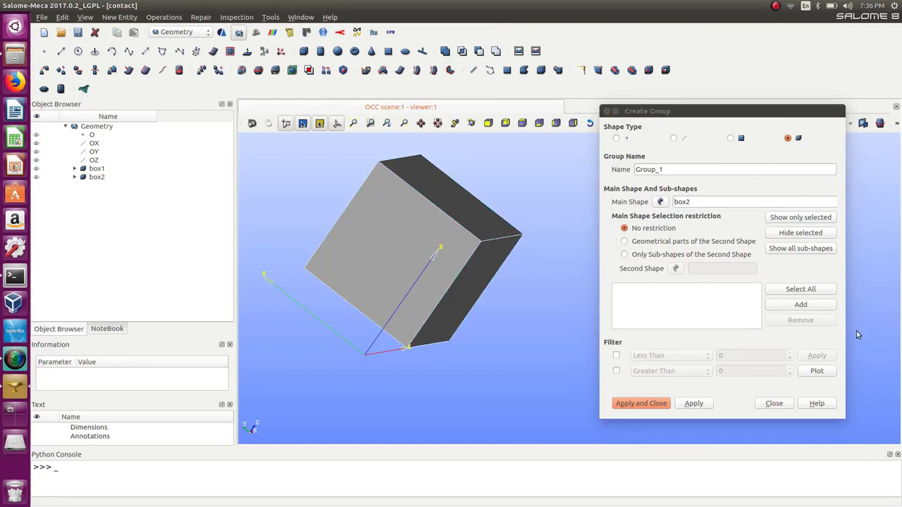
{"action": "left_click", "coordinate": [796, 305]}
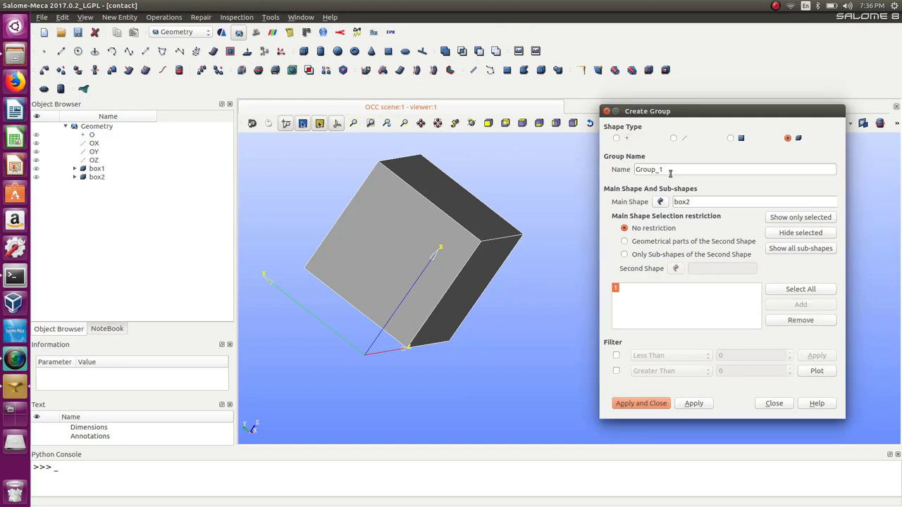
Name the solid group 'box2' and create it, reselecting the box after an input error
{"action": "left_click_drag", "start_coordinate": [670, 172], "coordinate": [622, 164]}
{"action": "type", "text": "box"}
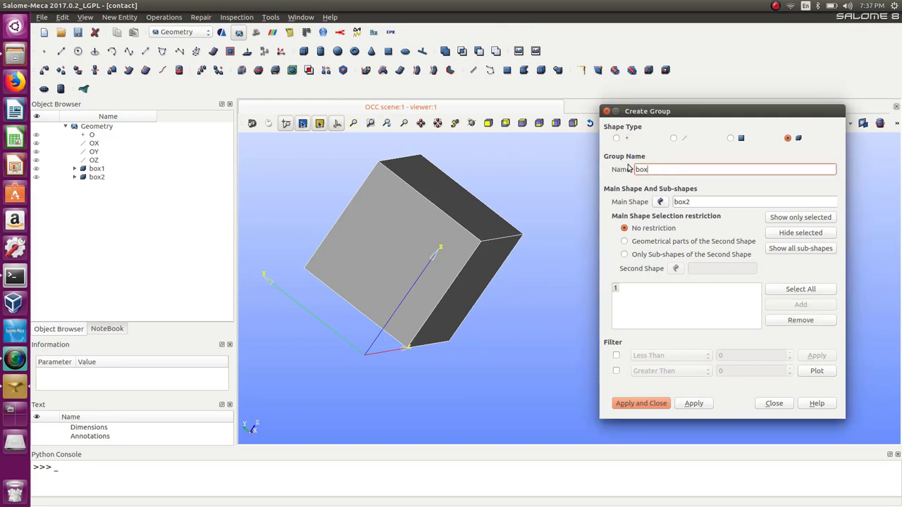
{"action": "type", "text": "2"}
{"action": "left_click", "coordinate": [694, 403]}
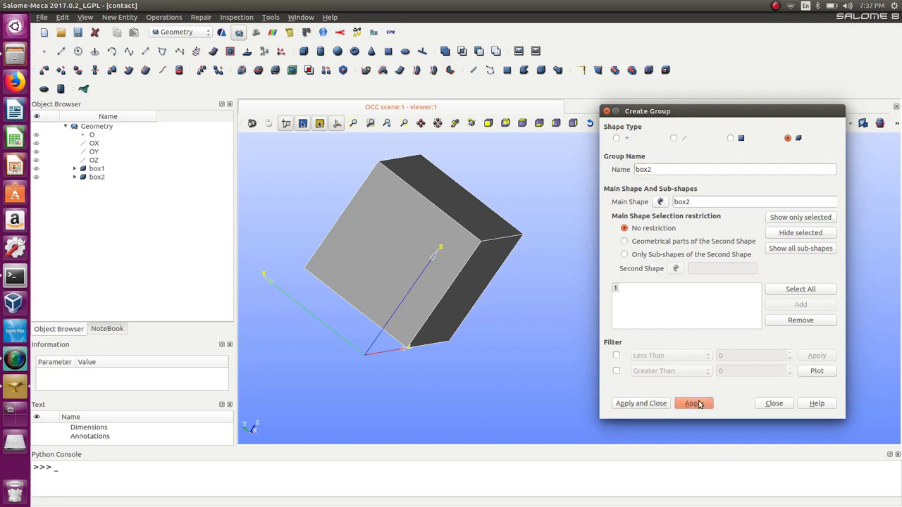
{"action": "left_click", "coordinate": [548, 265]}
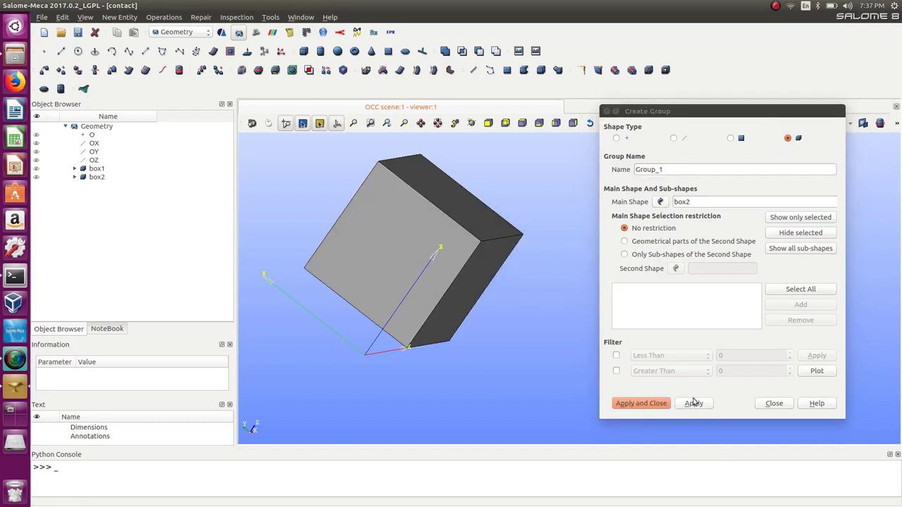
{"action": "left_click", "coordinate": [380, 199]}
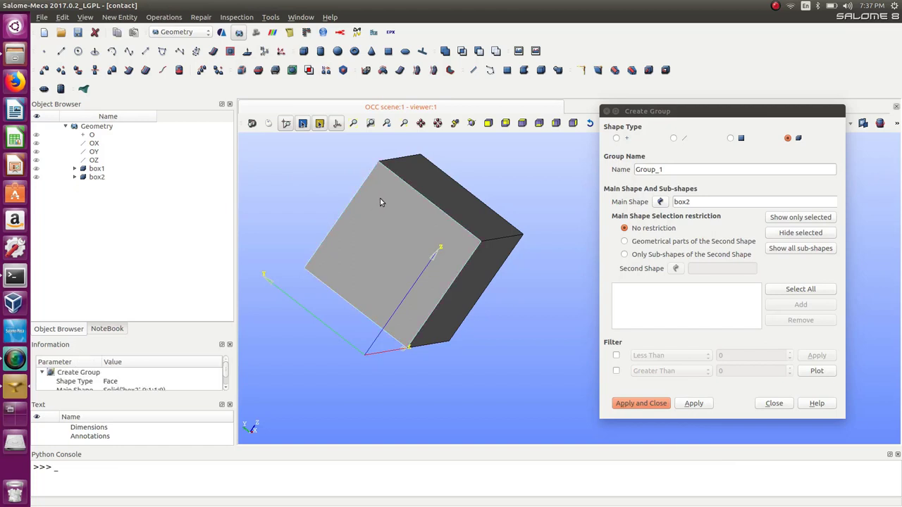
{"action": "left_click", "coordinate": [793, 146]}
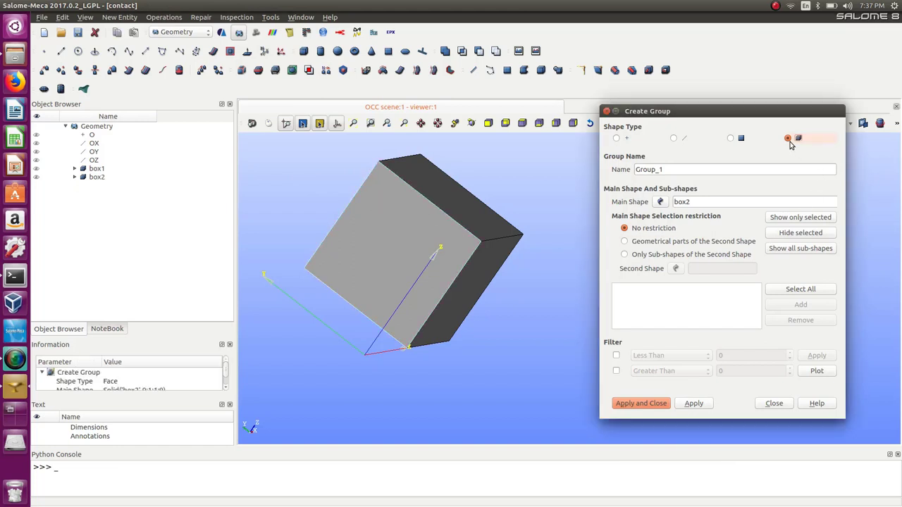
Expand box2 in the object tree to check its box2 and contact2 groups
{"action": "left_click", "coordinate": [43, 178]}
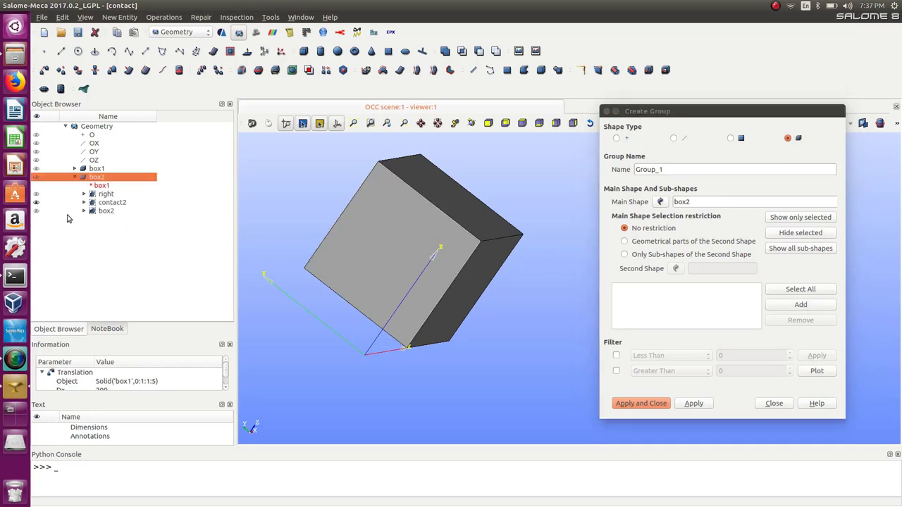
{"action": "left_click", "coordinate": [77, 177]}
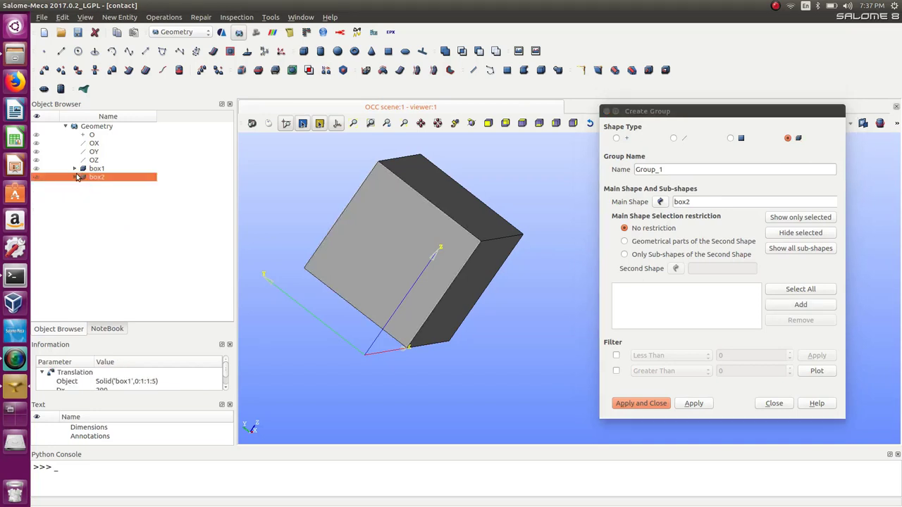
{"action": "left_click", "coordinate": [78, 177]}
{"action": "left_click", "coordinate": [84, 211]}
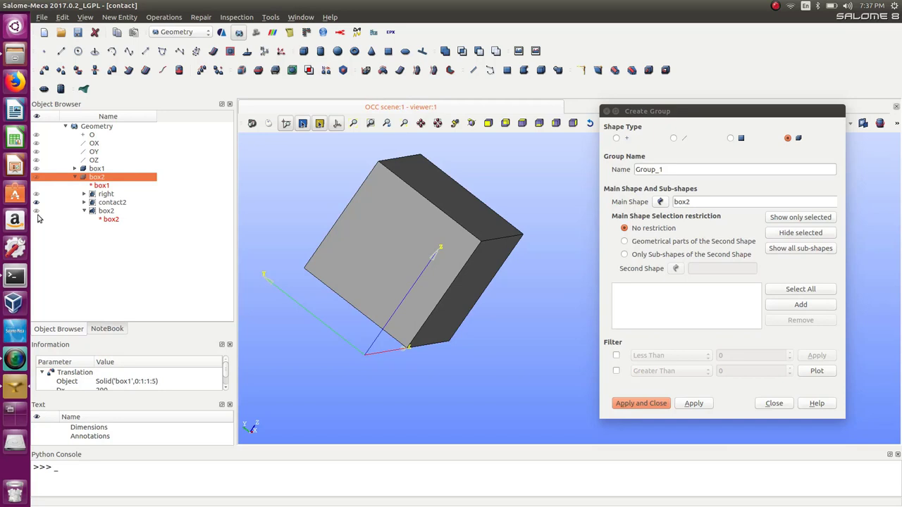
{"action": "left_click", "coordinate": [39, 211]}
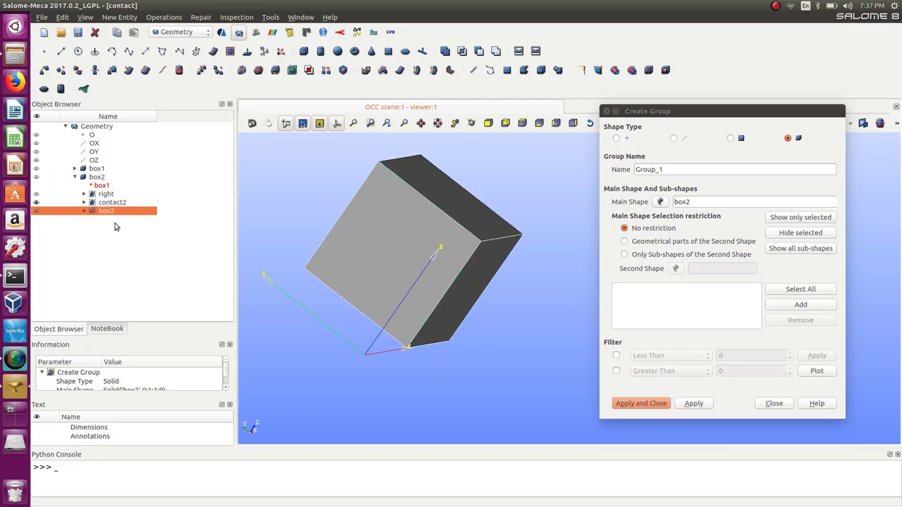
{"action": "left_click", "coordinate": [84, 211]}
{"action": "left_click", "coordinate": [114, 203]}
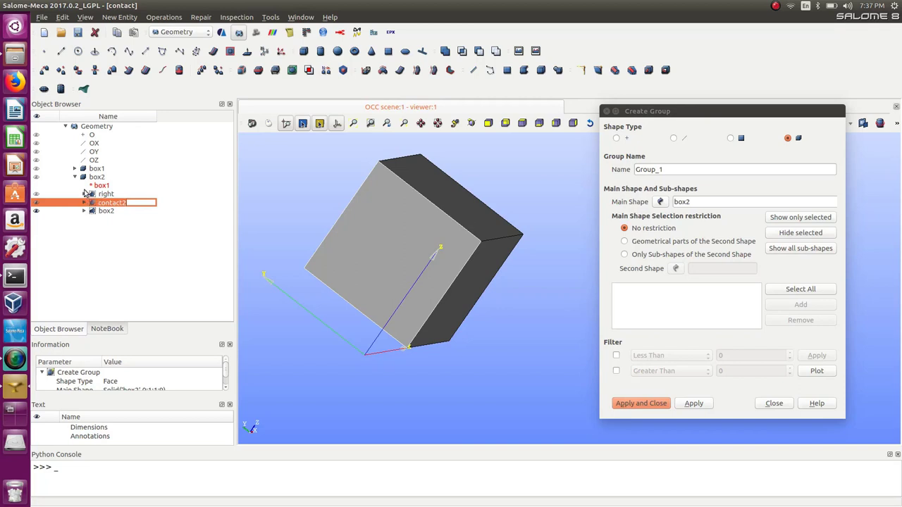
{"action": "left_click", "coordinate": [39, 179]}
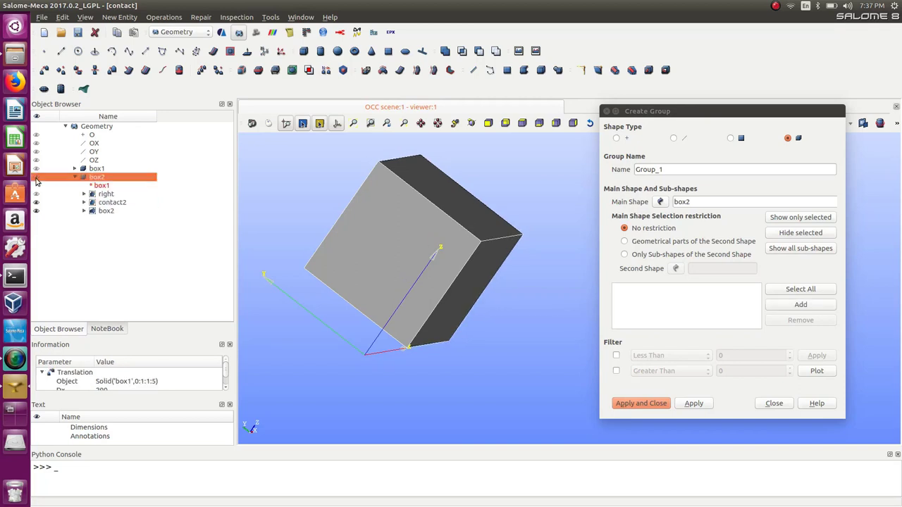
Switch the main shape to box1, add its solid, and create the group 'box1'
{"action": "left_click", "coordinate": [74, 169]}
{"action": "left_click", "coordinate": [36, 171]}
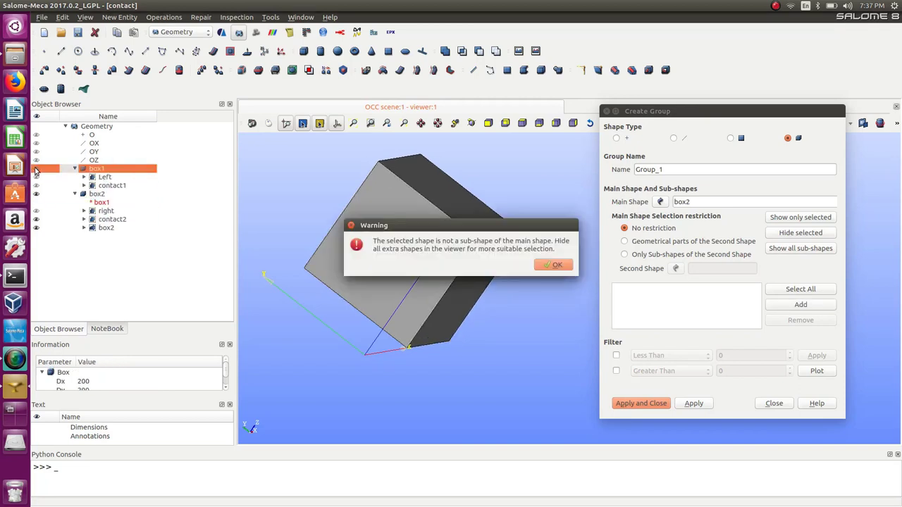
{"action": "left_click", "coordinate": [555, 265]}
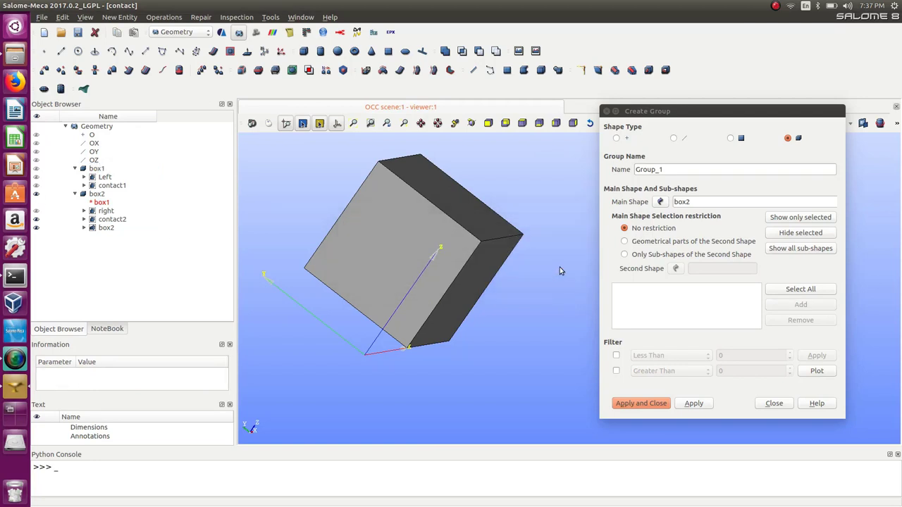
{"action": "left_click", "coordinate": [661, 203]}
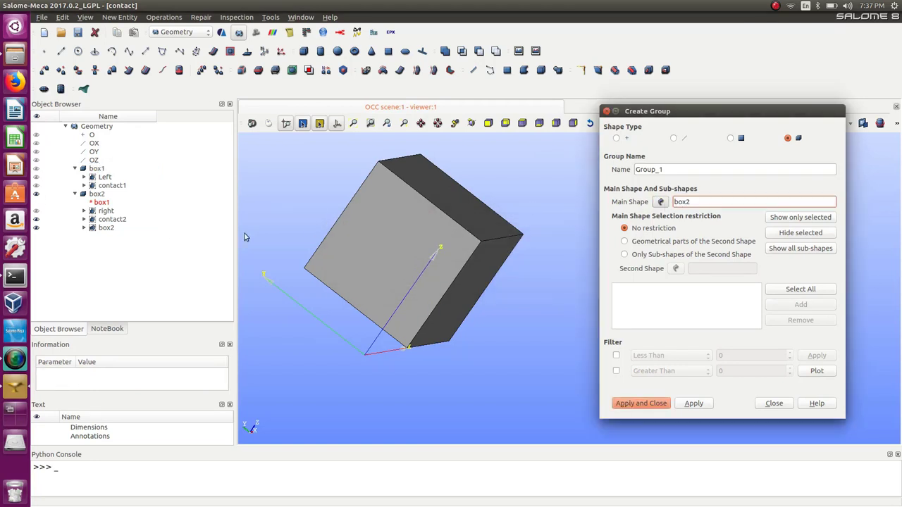
{"action": "left_click", "coordinate": [96, 169]}
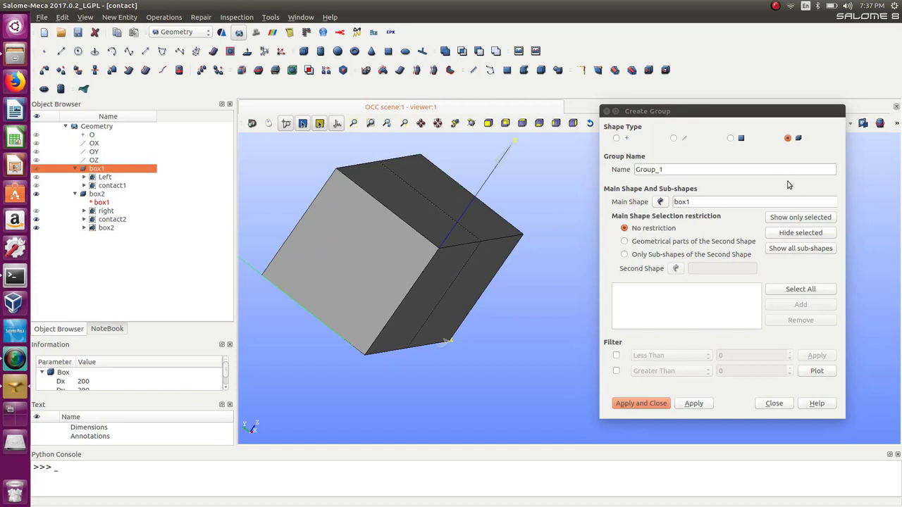
{"action": "left_click", "coordinate": [361, 236]}
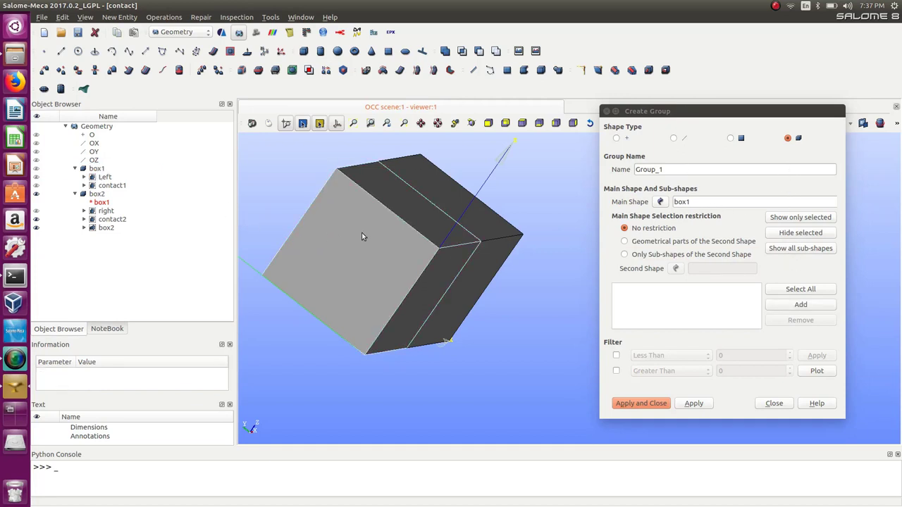
{"action": "left_click", "coordinate": [803, 306]}
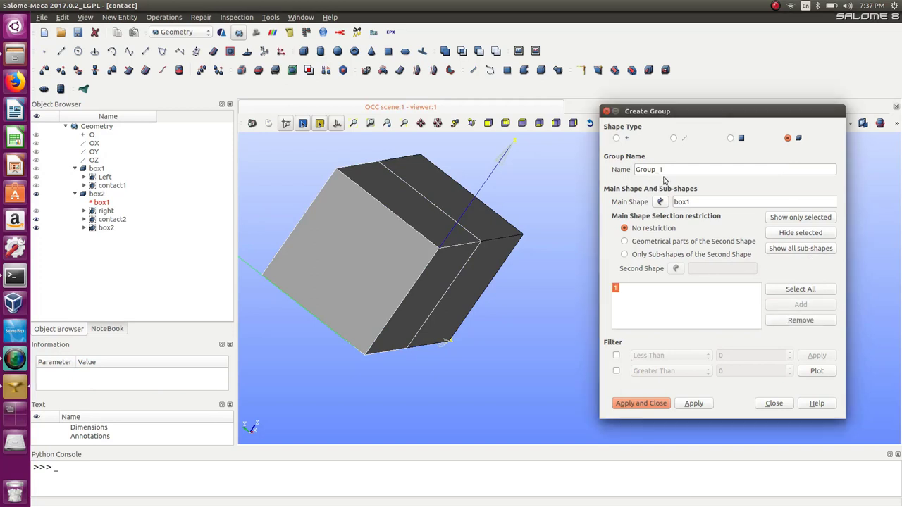
{"action": "left_click_drag", "start_coordinate": [664, 169], "coordinate": [609, 170]}
{"action": "type", "text": "box1"}
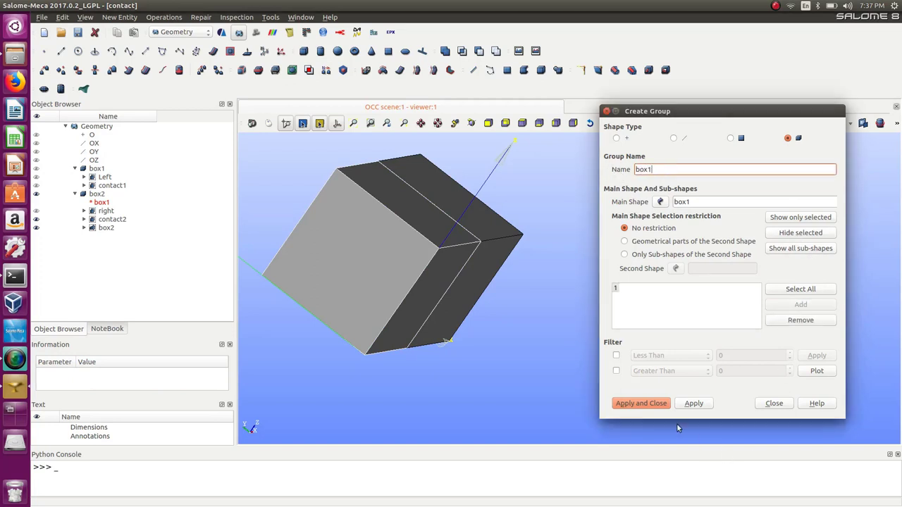
{"action": "left_click", "coordinate": [642, 404]}
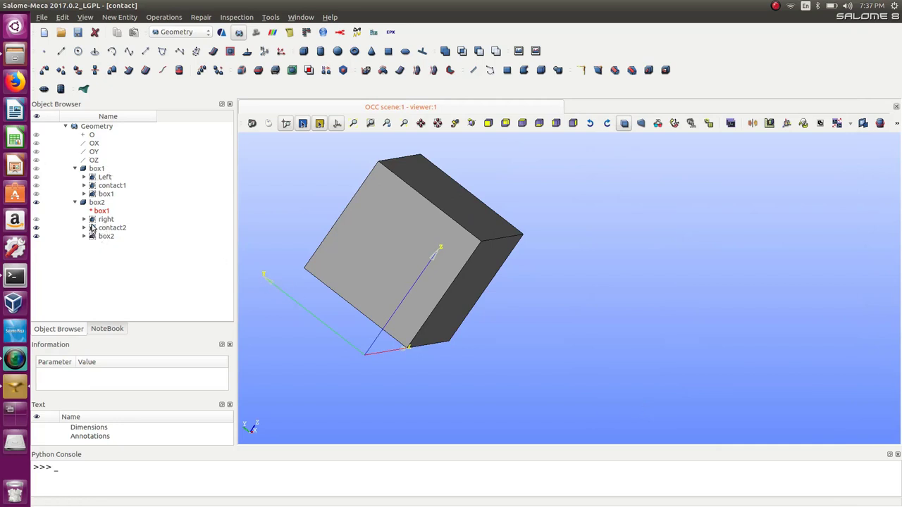
{"action": "left_click", "coordinate": [181, 34]}
Switch to the Mesh module, display box1 and box2, and open Create Mesh for box1
{"action": "left_click", "coordinate": [180, 51]}
{"action": "left_click", "coordinate": [36, 202]}
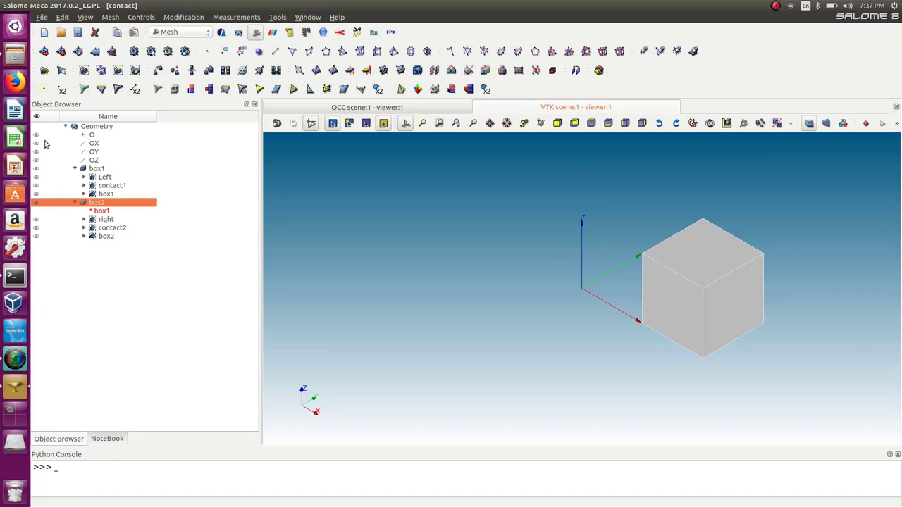
{"action": "left_click", "coordinate": [36, 169]}
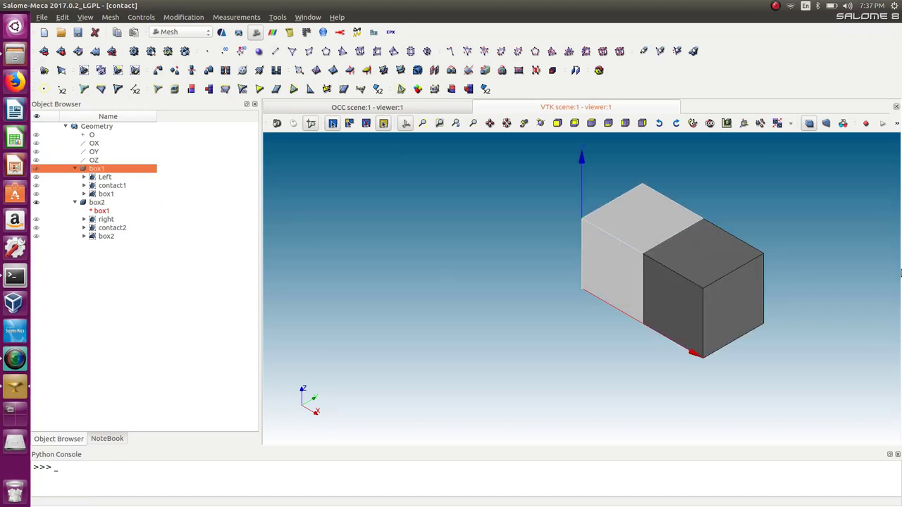
{"action": "scroll", "coordinate": [733, 271], "scroll_direction": "up", "scroll_amount": 4}
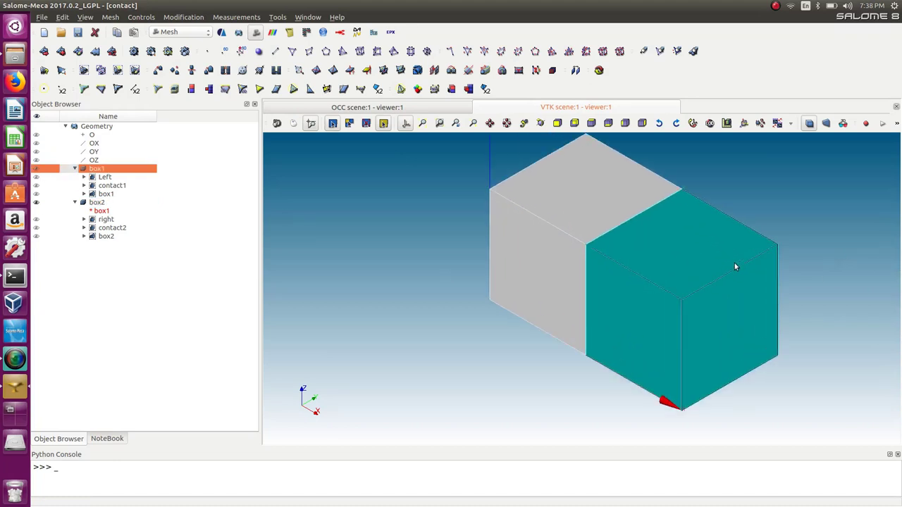
{"action": "left_click", "coordinate": [75, 203]}
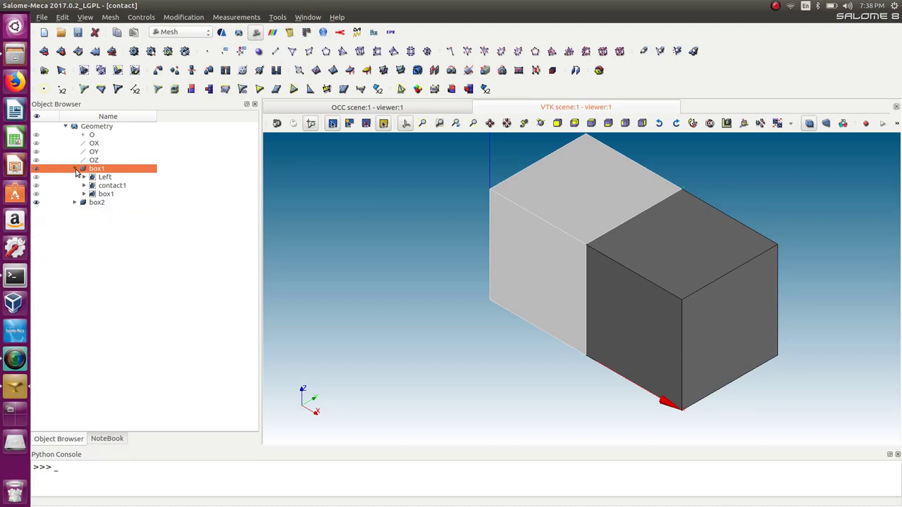
{"action": "left_click", "coordinate": [76, 170]}
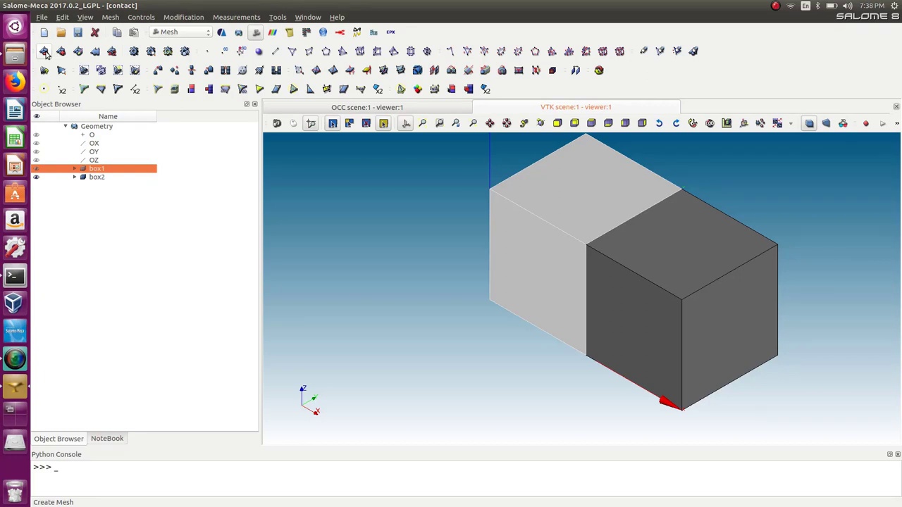
{"action": "left_click", "coordinate": [44, 52]}
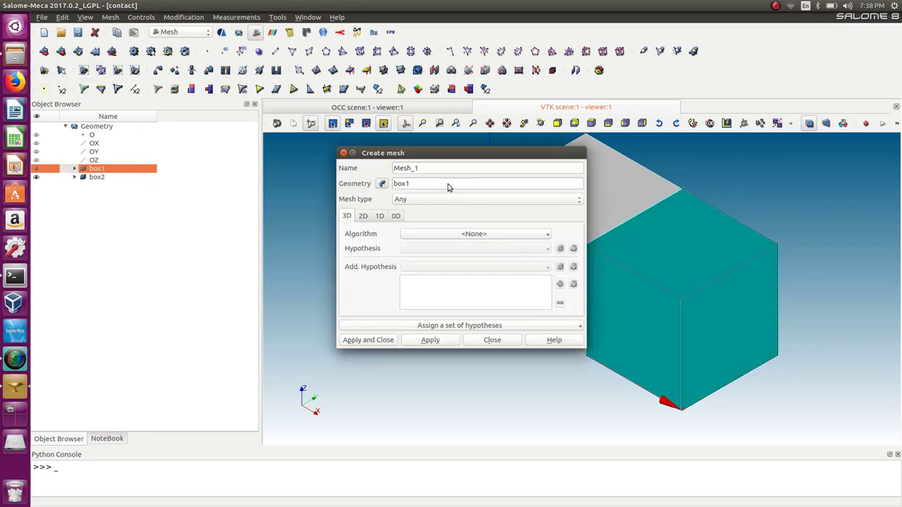
Apply Mesh_1 on box1 with NETGEN 1D-2D-3D and second-order NETGEN 3D Parameters, then select box2
{"action": "left_click", "coordinate": [456, 236]}
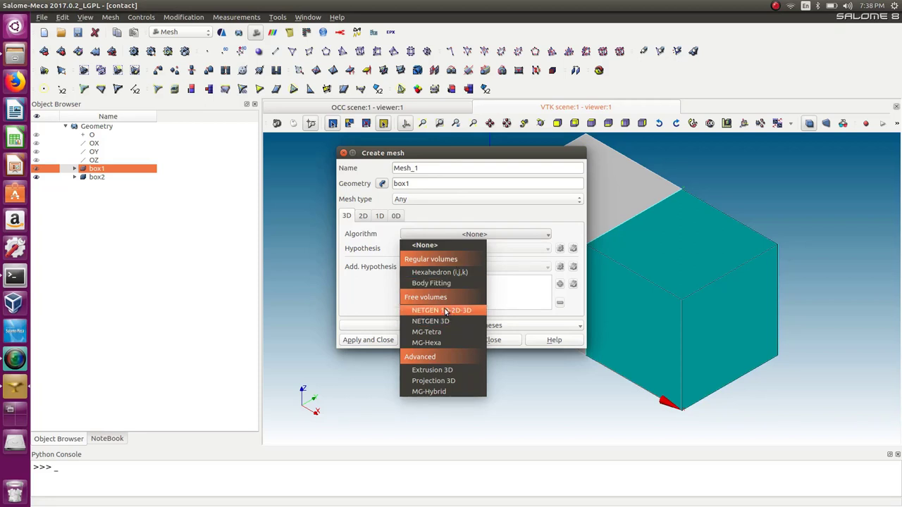
{"action": "left_click", "coordinate": [444, 311]}
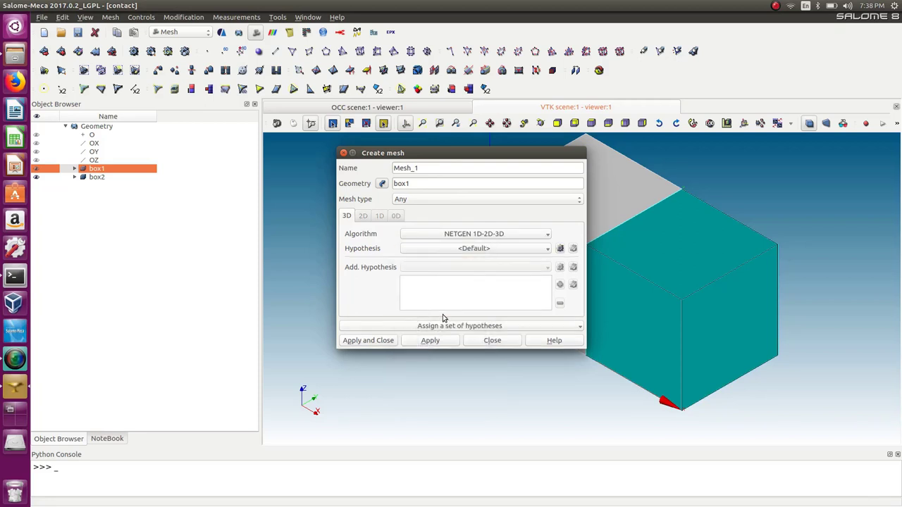
{"action": "left_click", "coordinate": [559, 249]}
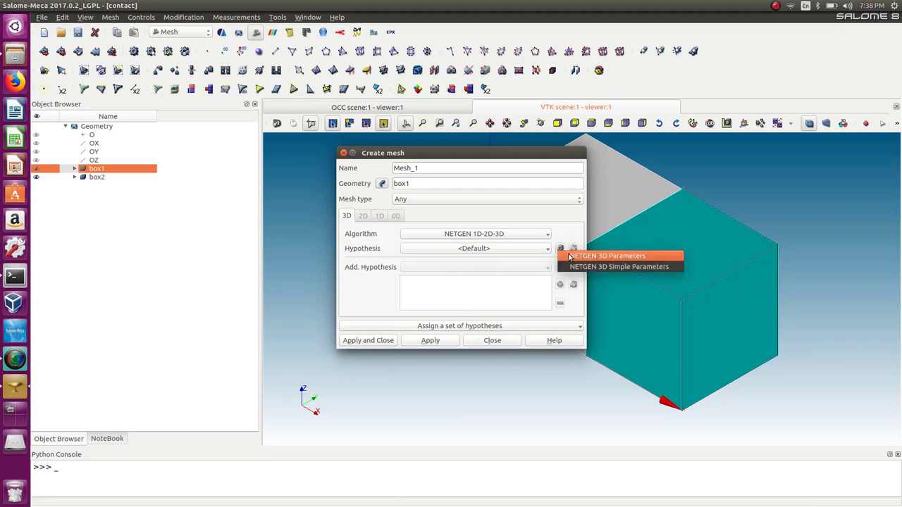
{"action": "left_click", "coordinate": [569, 256]}
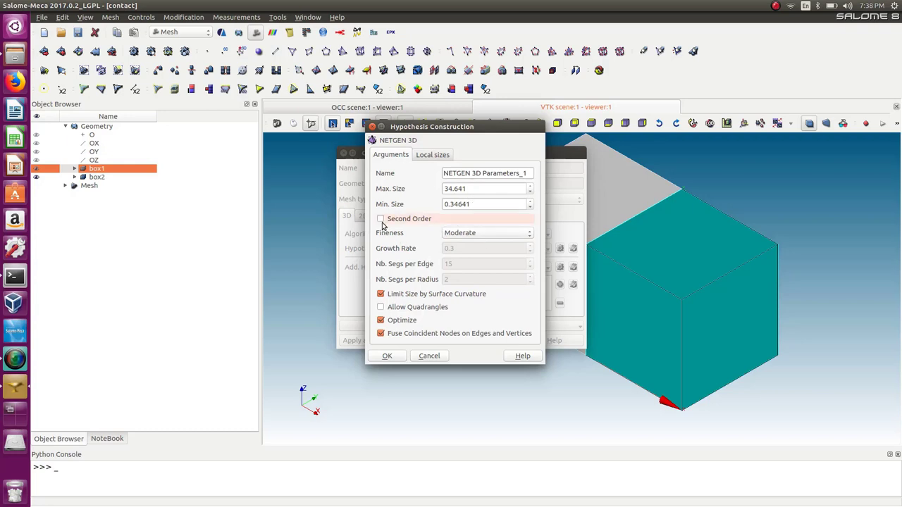
{"action": "left_click", "coordinate": [380, 219]}
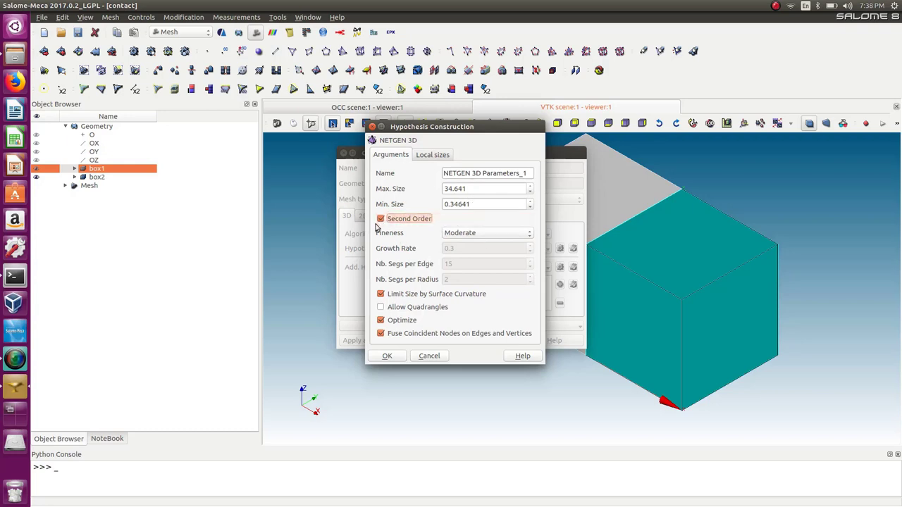
{"action": "left_click", "coordinate": [396, 359]}
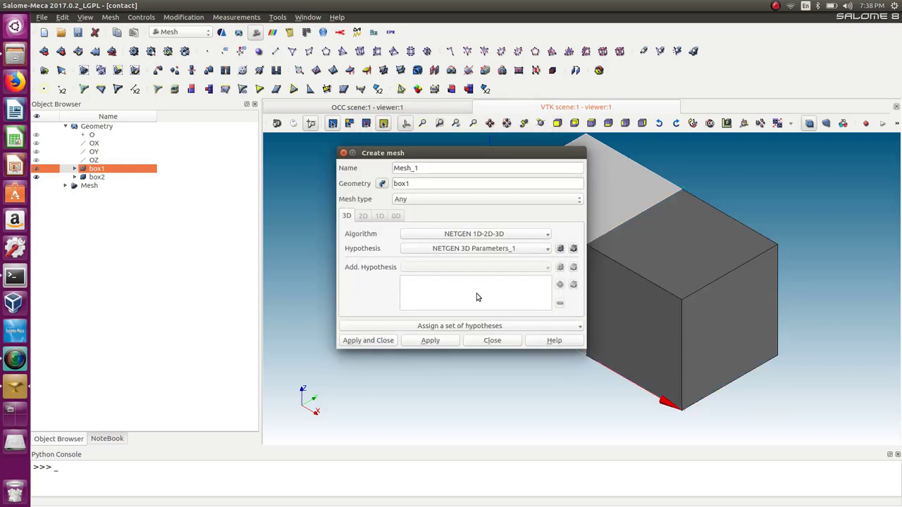
{"action": "left_click_drag", "start_coordinate": [442, 149], "coordinate": [365, 144]}
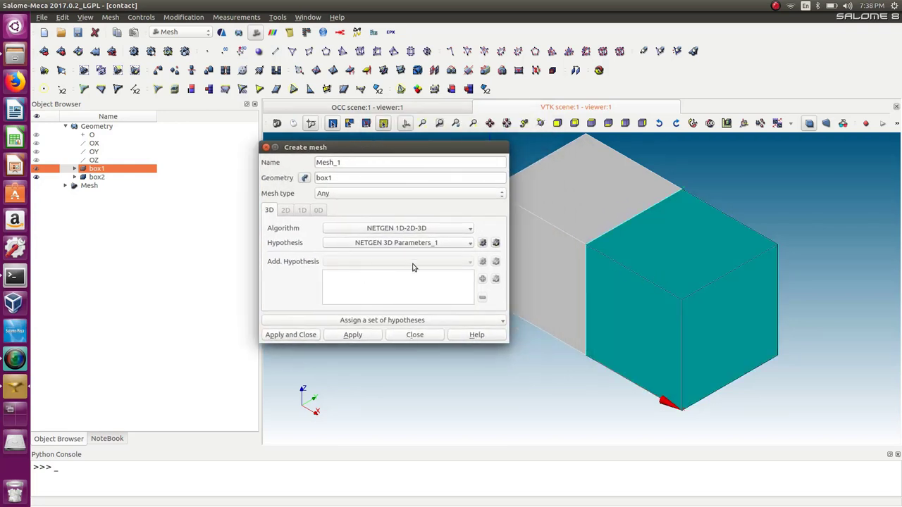
{"action": "left_click", "coordinate": [363, 337]}
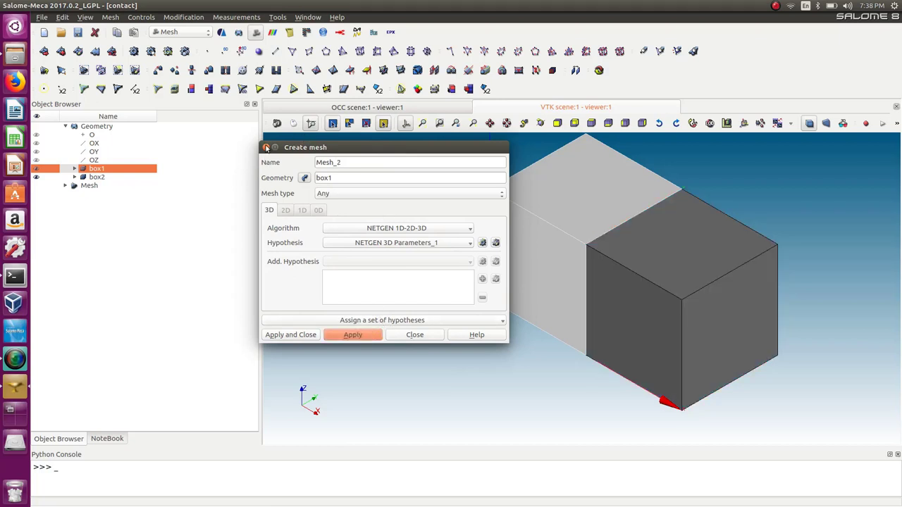
{"action": "left_click", "coordinate": [98, 178]}
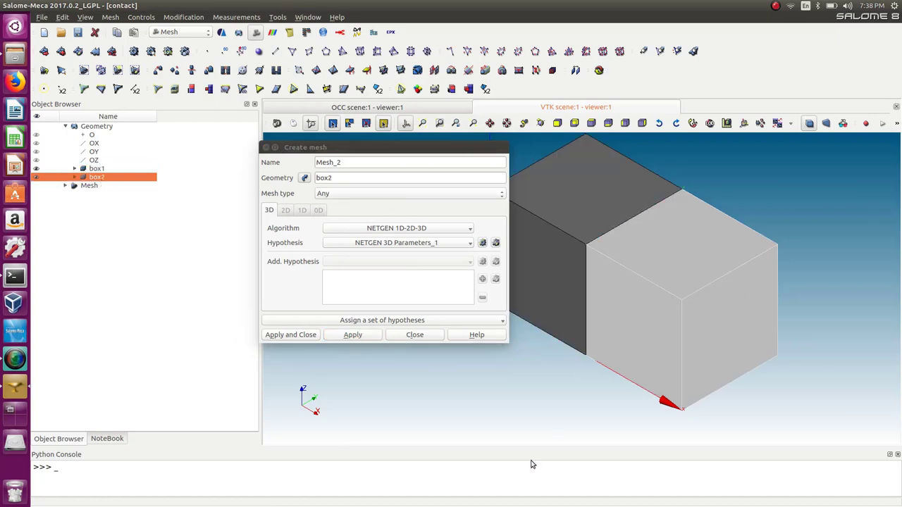
Create Mesh_2 on box2 and compute Mesh_1
{"action": "left_click", "coordinate": [304, 336]}
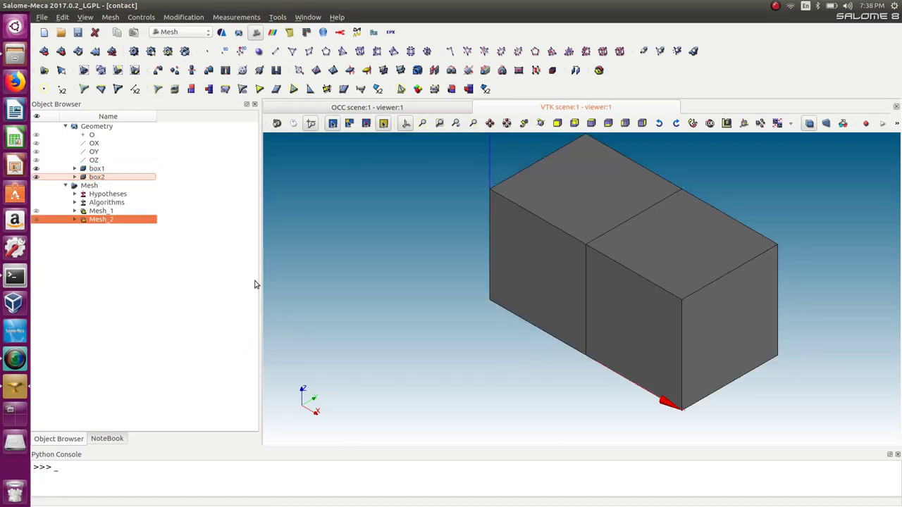
{"action": "left_click", "coordinate": [75, 211]}
{"action": "left_click", "coordinate": [75, 246]}
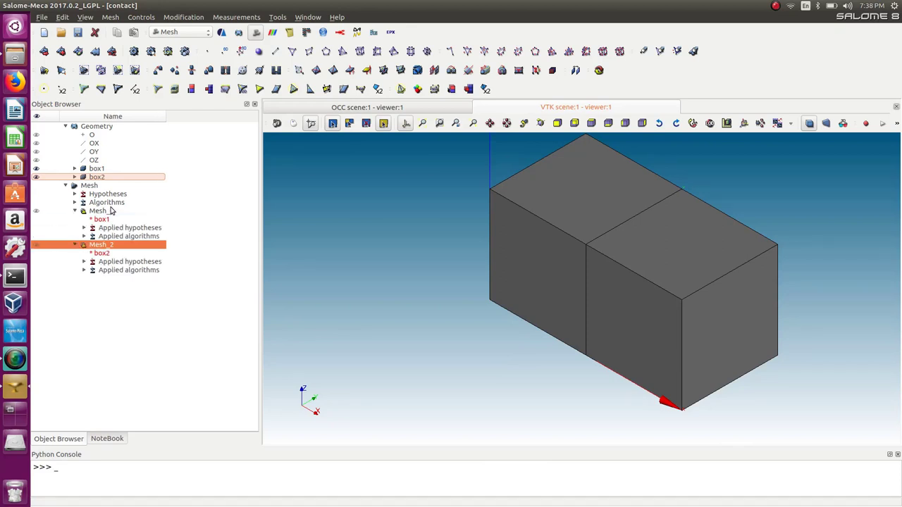
{"action": "left_click", "coordinate": [105, 211]}
{"action": "right_click", "coordinate": [107, 211]}
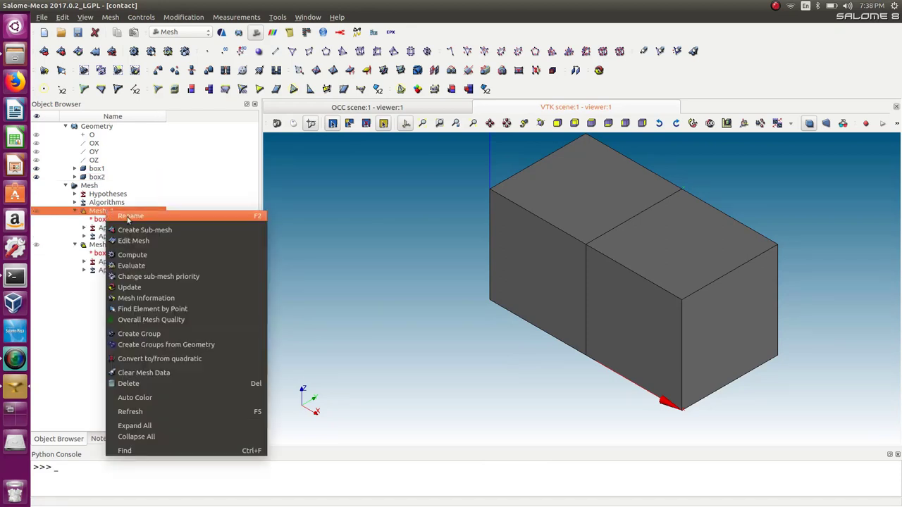
{"action": "left_click", "coordinate": [133, 254]}
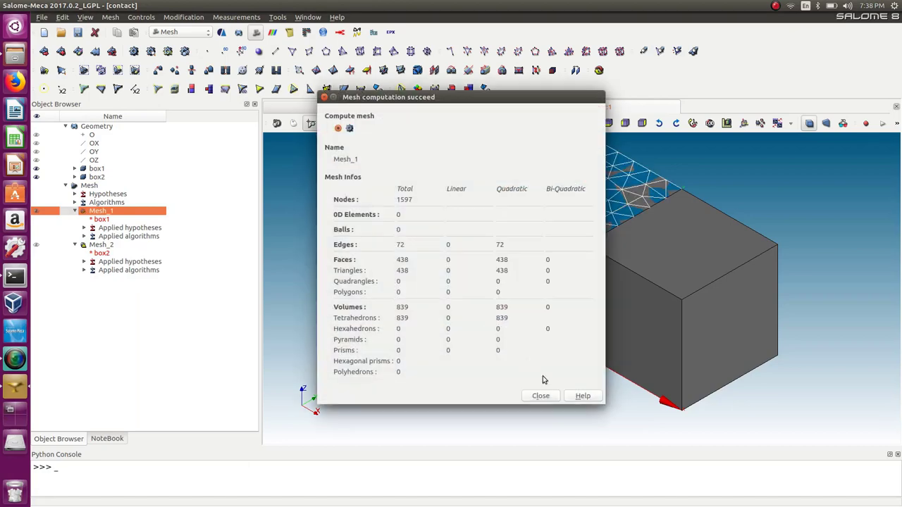
{"action": "left_click", "coordinate": [540, 396]}
Compute Mesh_2 and redisplay box1 and box2 in the viewer
{"action": "right_click", "coordinate": [101, 246]}
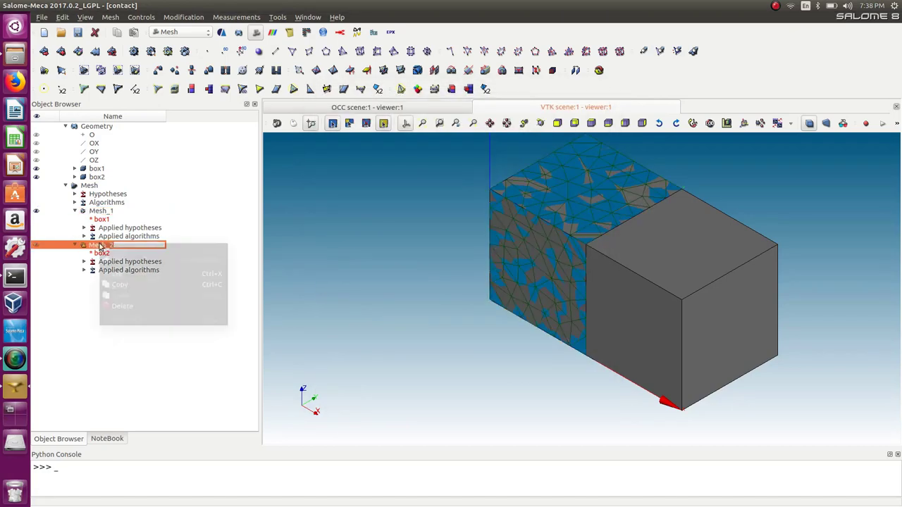
{"action": "left_click", "coordinate": [92, 243]}
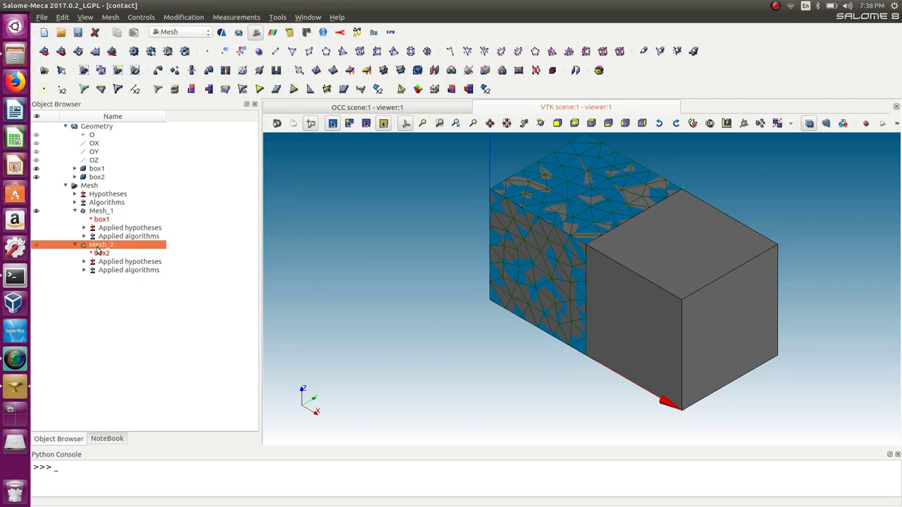
{"action": "right_click", "coordinate": [91, 245]}
{"action": "left_click", "coordinate": [477, 289]}
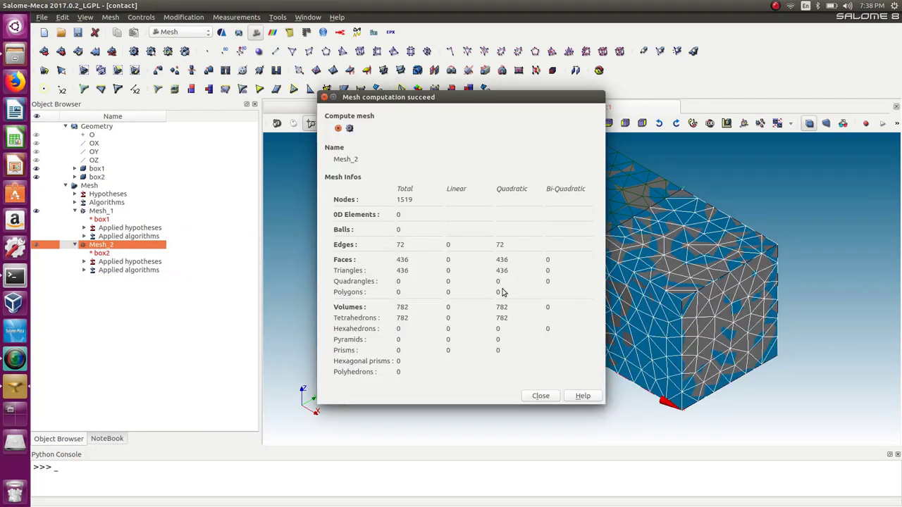
{"action": "left_click", "coordinate": [540, 395]}
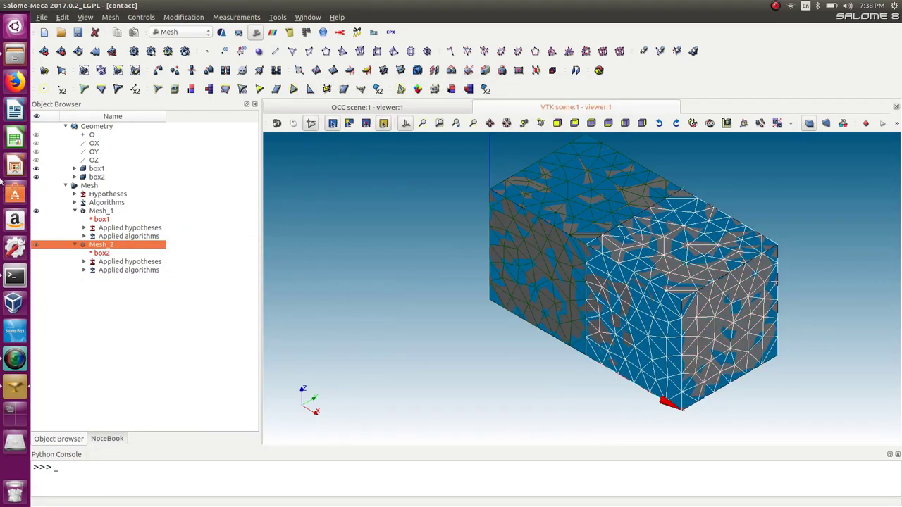
{"action": "left_click", "coordinate": [36, 170]}
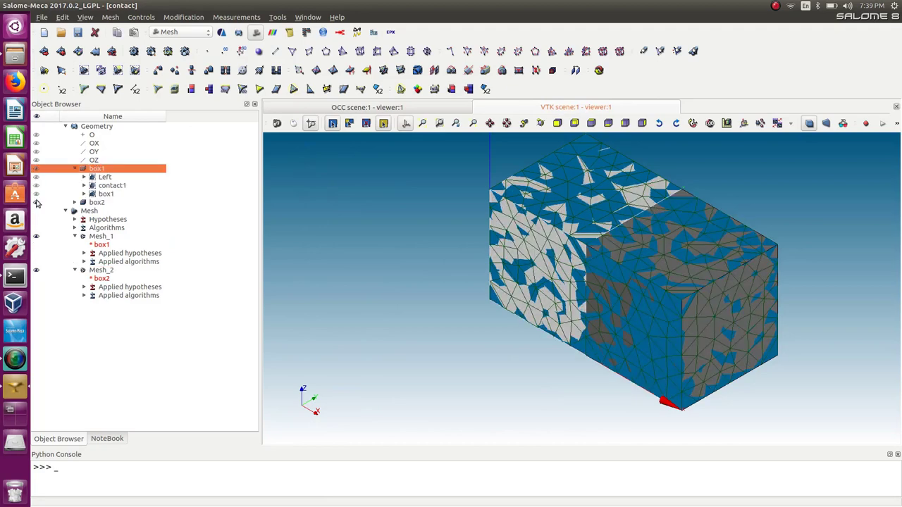
{"action": "left_click", "coordinate": [38, 203]}
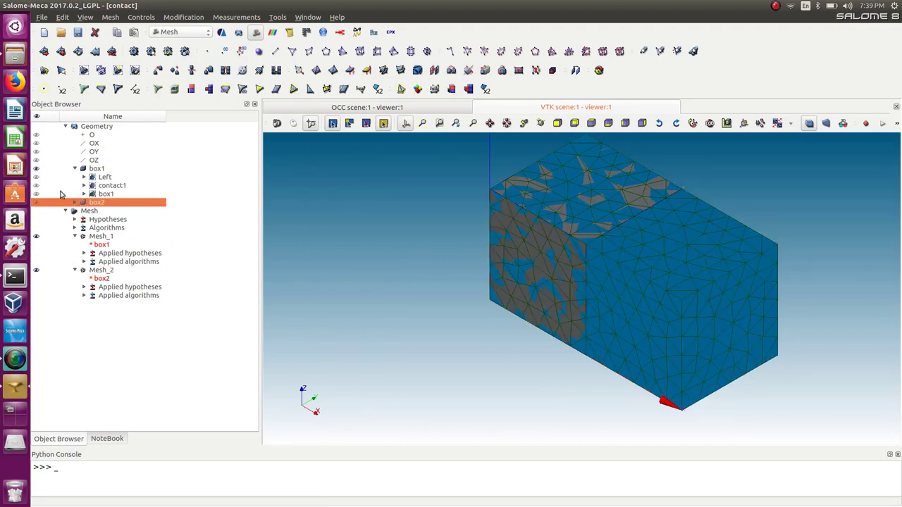
{"action": "left_click", "coordinate": [40, 170]}
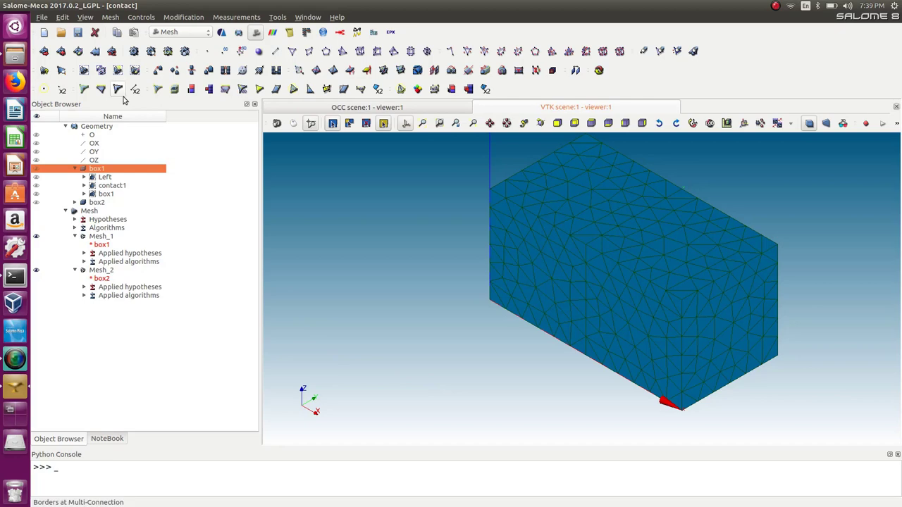
Create groups Left, contact1 and box1 on Mesh_1 from geometry
{"action": "left_click", "coordinate": [112, 18]}
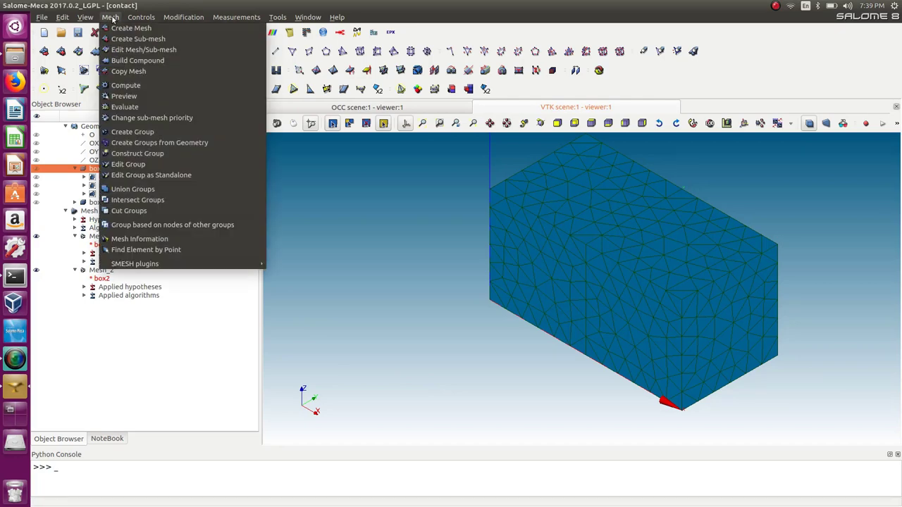
{"action": "left_click", "coordinate": [169, 143]}
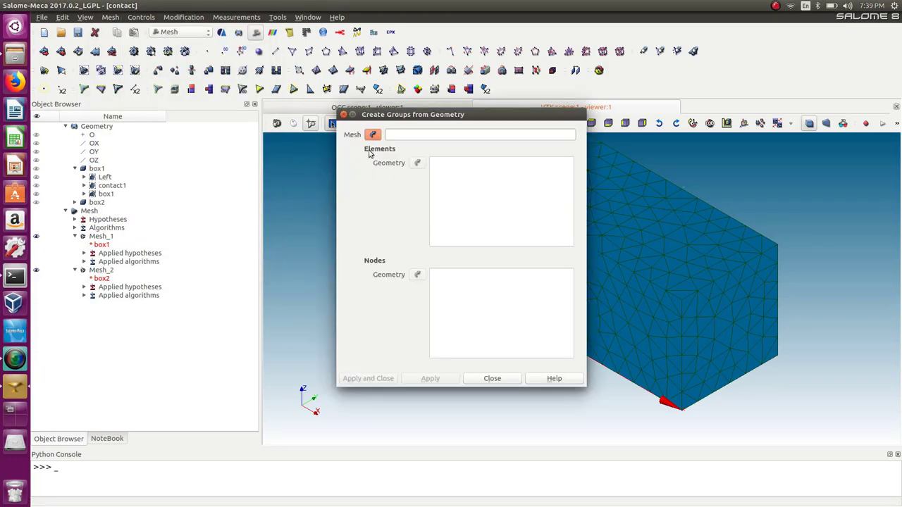
{"action": "left_click", "coordinate": [101, 236]}
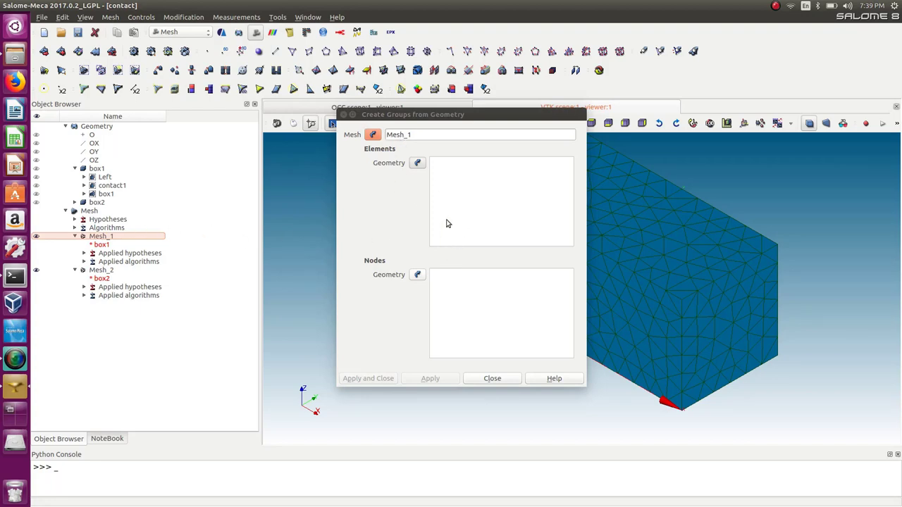
{"action": "left_click", "coordinate": [103, 178]}
{"action": "left_click", "coordinate": [105, 195], "text": "shift"}
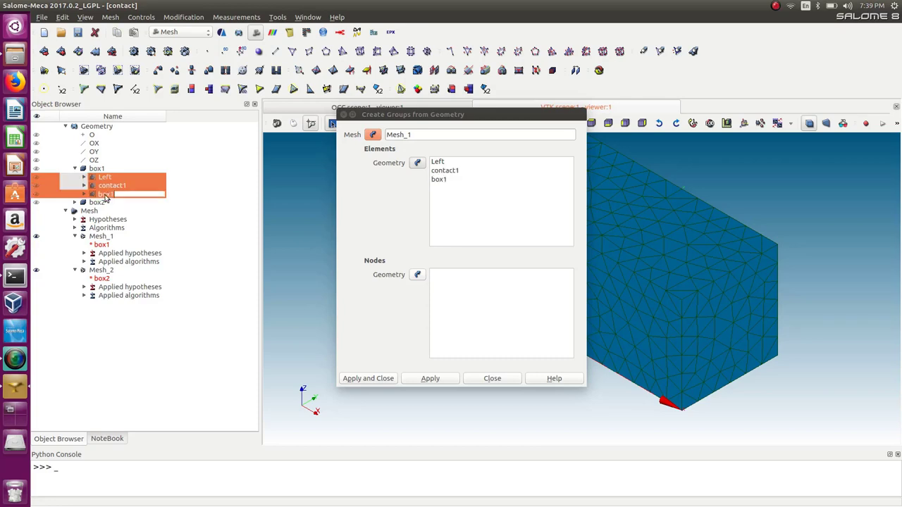
{"action": "left_click", "coordinate": [427, 380]}
{"action": "left_click", "coordinate": [83, 278]}
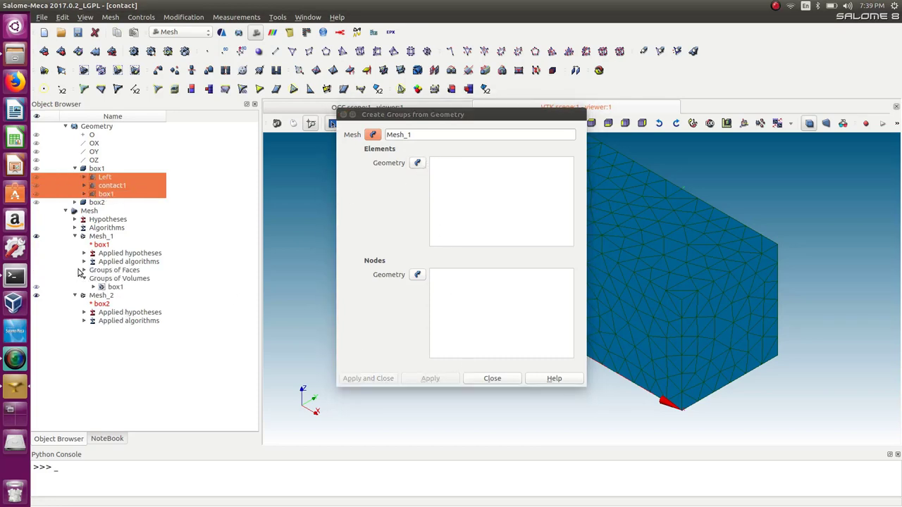
{"action": "left_click", "coordinate": [83, 270]}
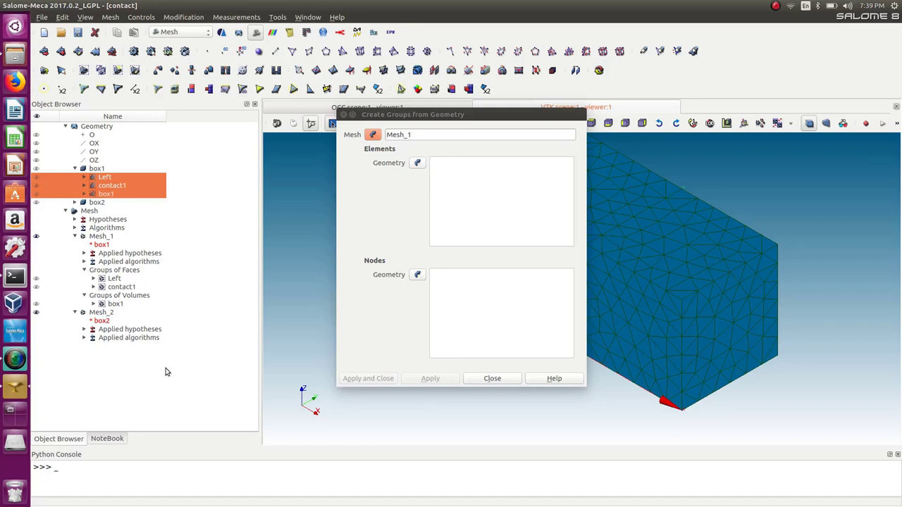
Create groups right, contact2 and box2 on Mesh_2 from geometry, then save the study
{"action": "left_click", "coordinate": [97, 313]}
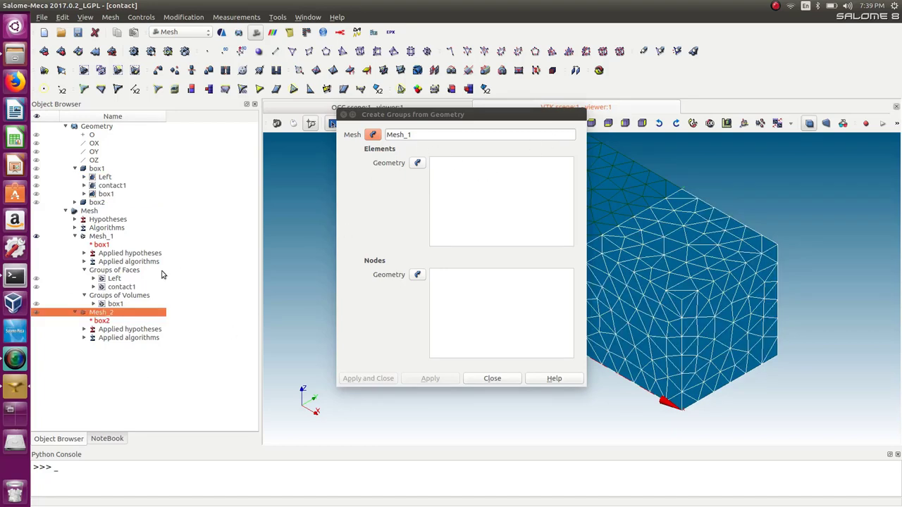
{"action": "left_click", "coordinate": [374, 135]}
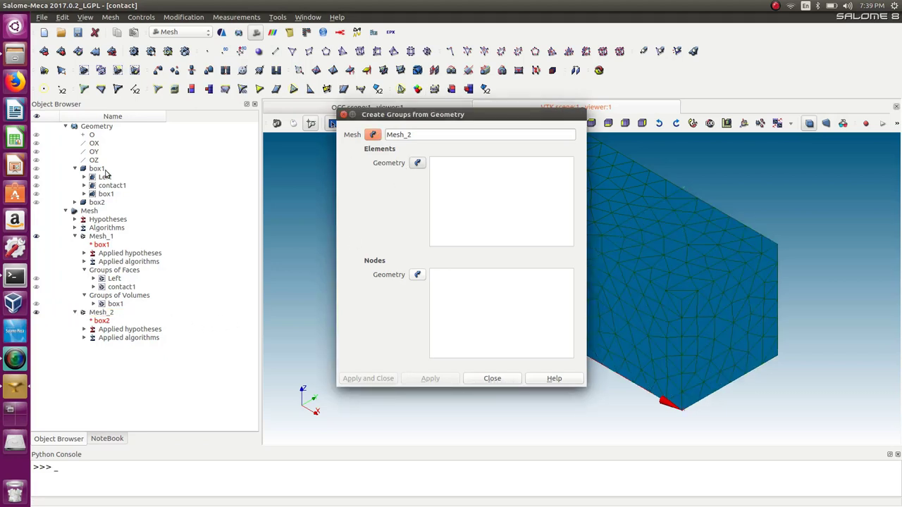
{"action": "left_click", "coordinate": [74, 202]}
{"action": "left_click", "coordinate": [105, 219]}
{"action": "left_click", "coordinate": [104, 235], "text": "shift"}
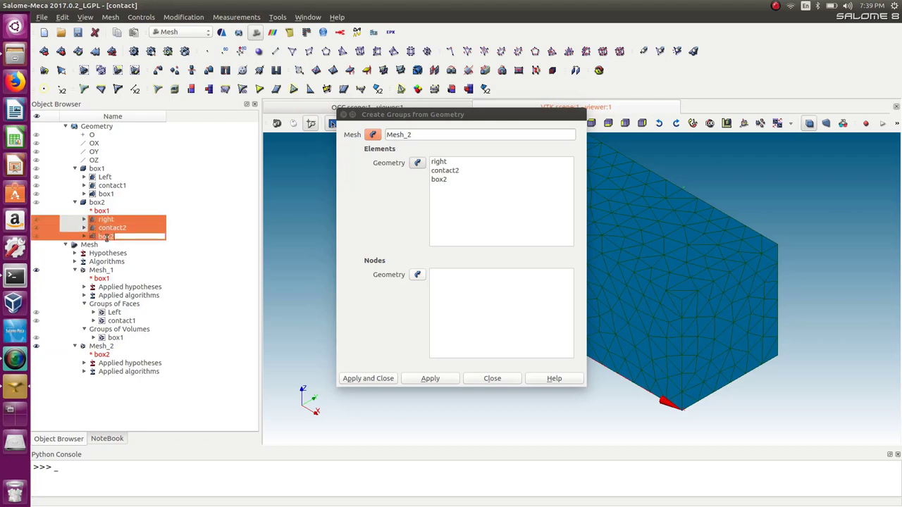
{"action": "left_click", "coordinate": [389, 380]}
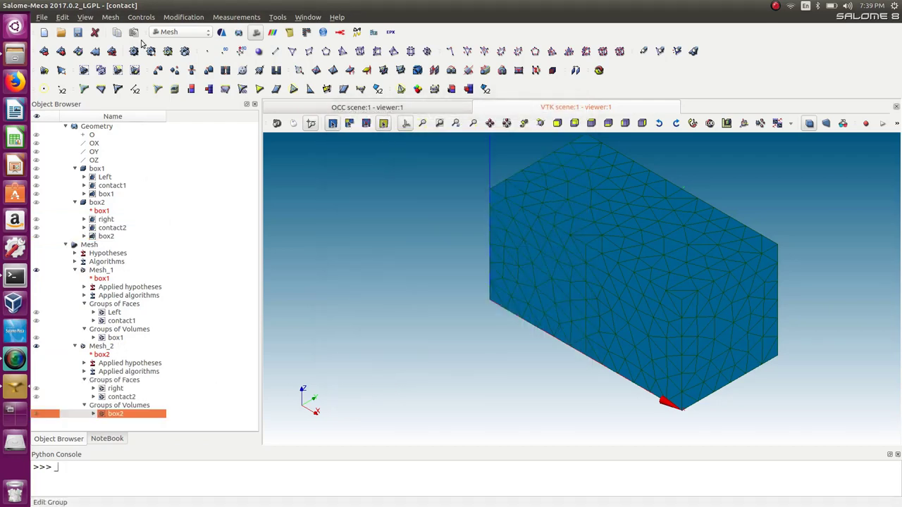
{"action": "left_click", "coordinate": [78, 32]}
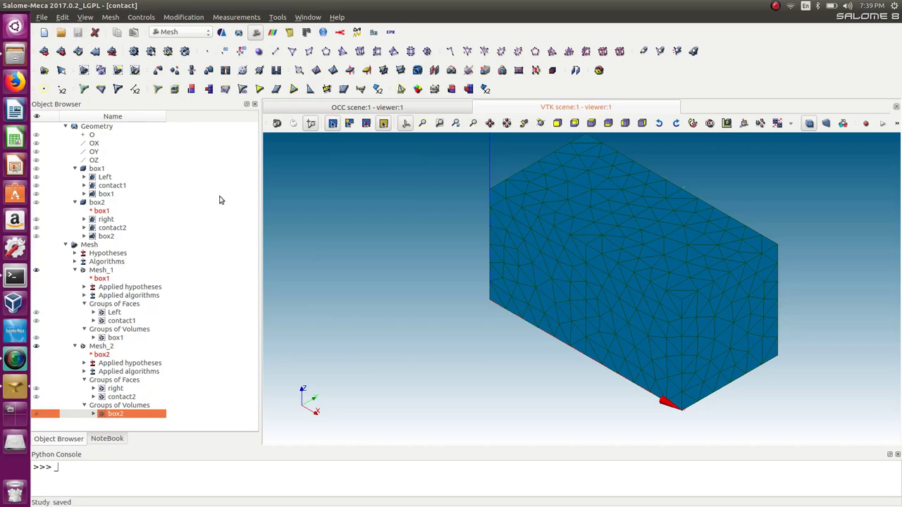
Switch to AsterStudy, add Stage_1 to Case_1, and insert a Read a mesh (LIRE_MAILLAGE) command
{"action": "left_click", "coordinate": [185, 35]}
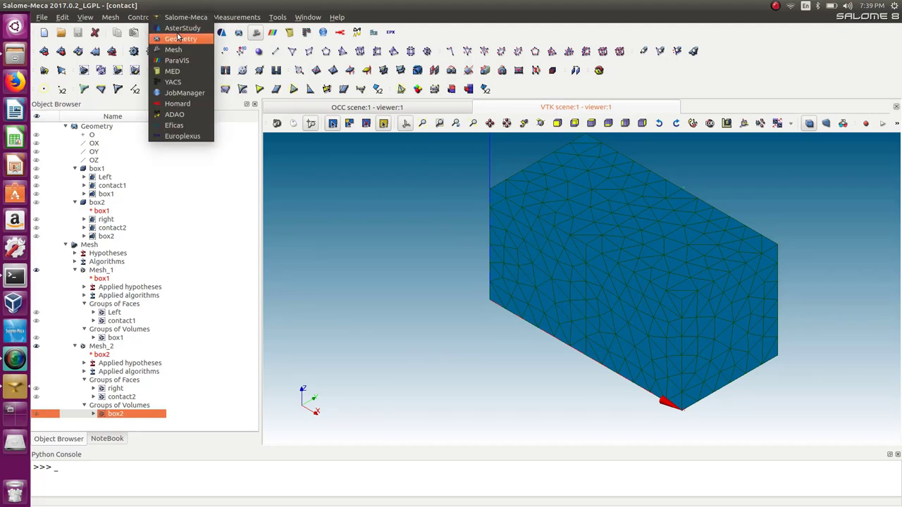
{"action": "left_click", "coordinate": [178, 36]}
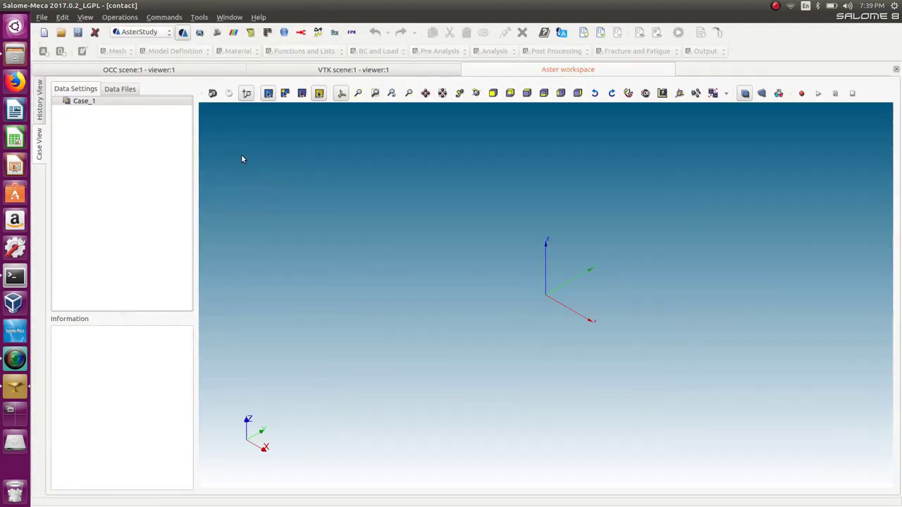
{"action": "right_click", "coordinate": [84, 101]}
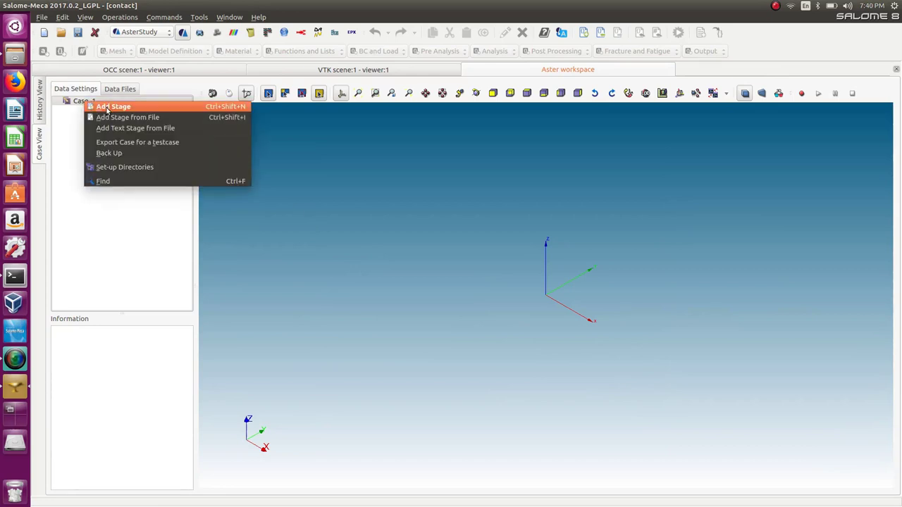
{"action": "left_click", "coordinate": [110, 107]}
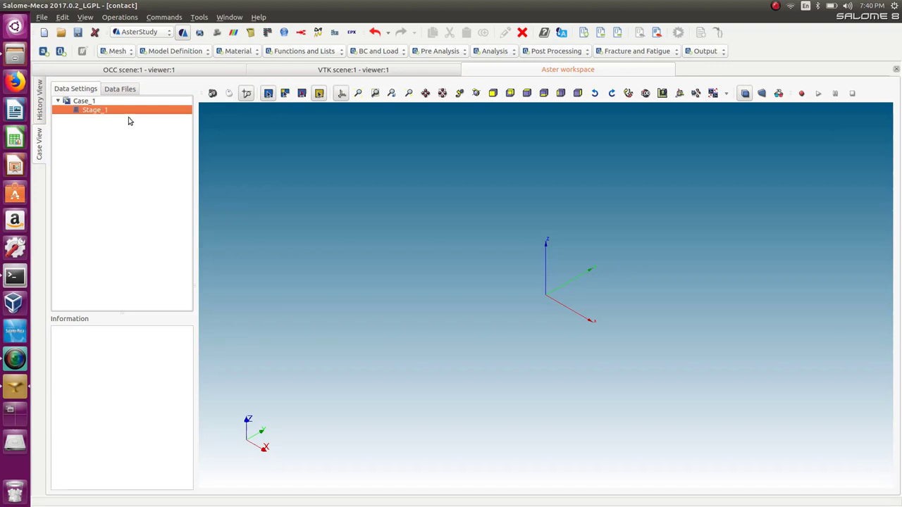
{"action": "left_click", "coordinate": [114, 53]}
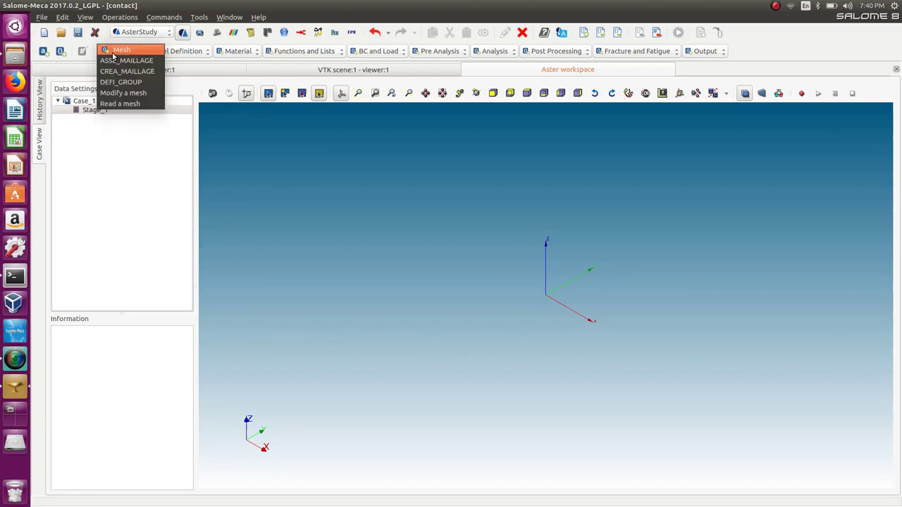
{"action": "left_click", "coordinate": [121, 103]}
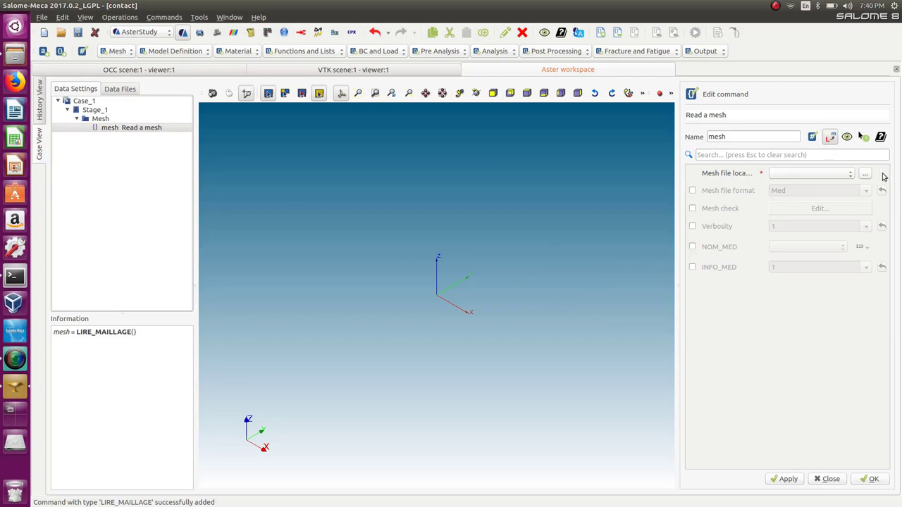
Set the read-mesh command's file to Mesh_1 and save it as mesh1
{"action": "left_click", "coordinate": [829, 174]}
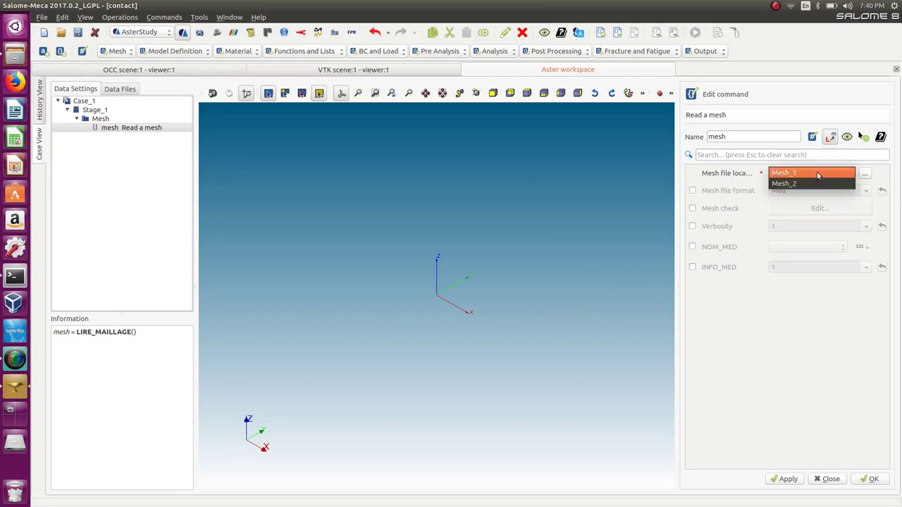
{"action": "left_click", "coordinate": [742, 174]}
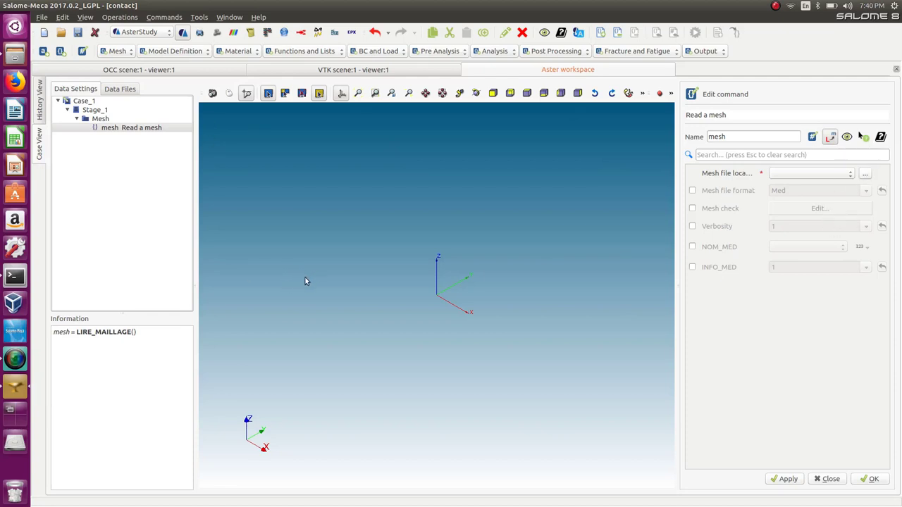
{"action": "left_click", "coordinate": [798, 176]}
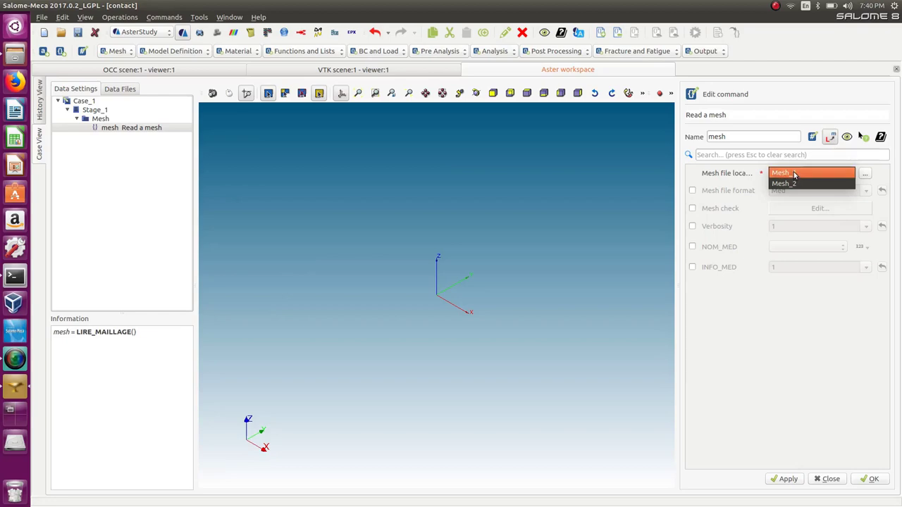
{"action": "left_click", "coordinate": [795, 175]}
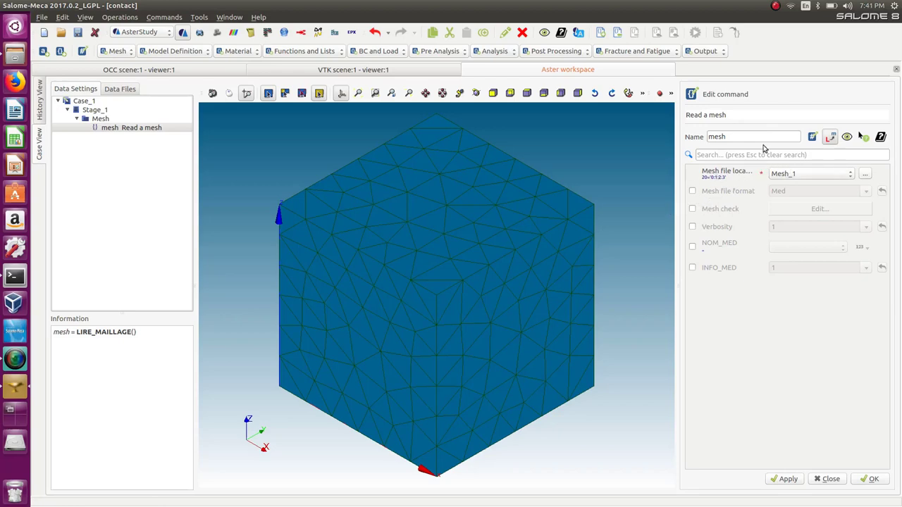
{"action": "left_click", "coordinate": [732, 135]}
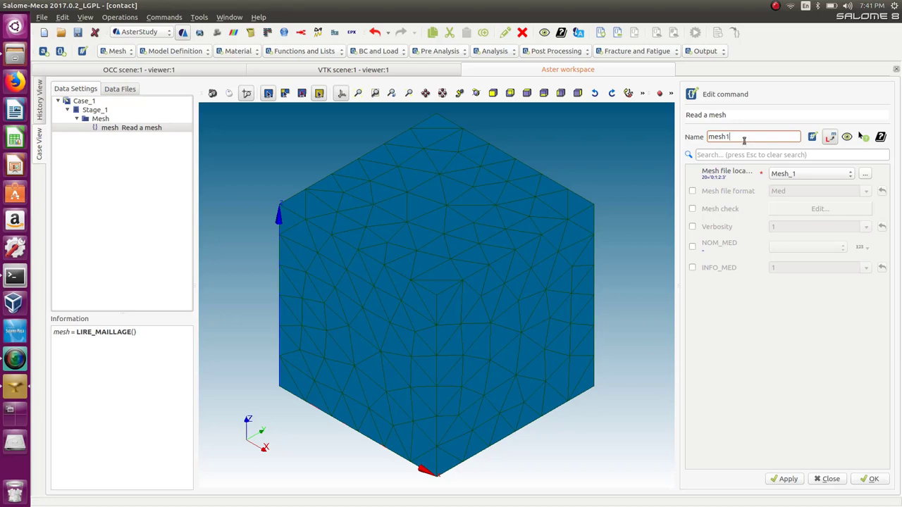
{"action": "left_click", "coordinate": [871, 480]}
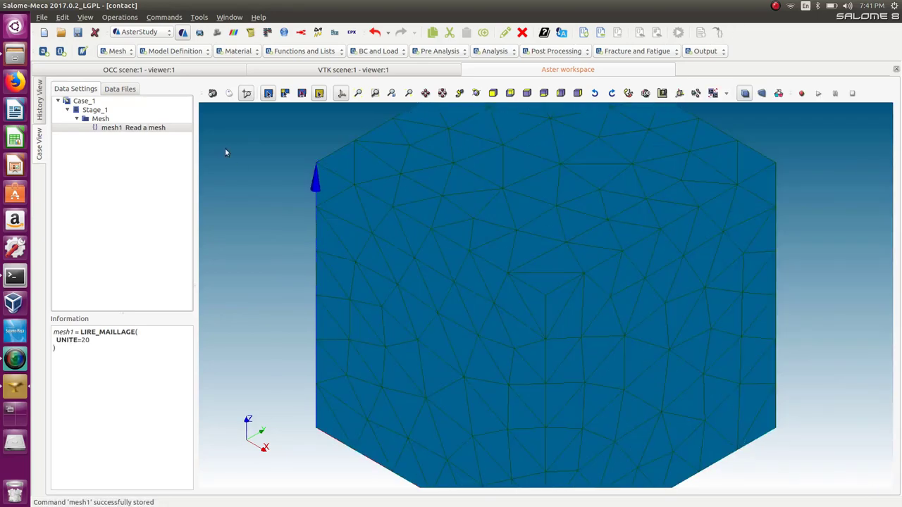
{"action": "left_click", "coordinate": [116, 51]}
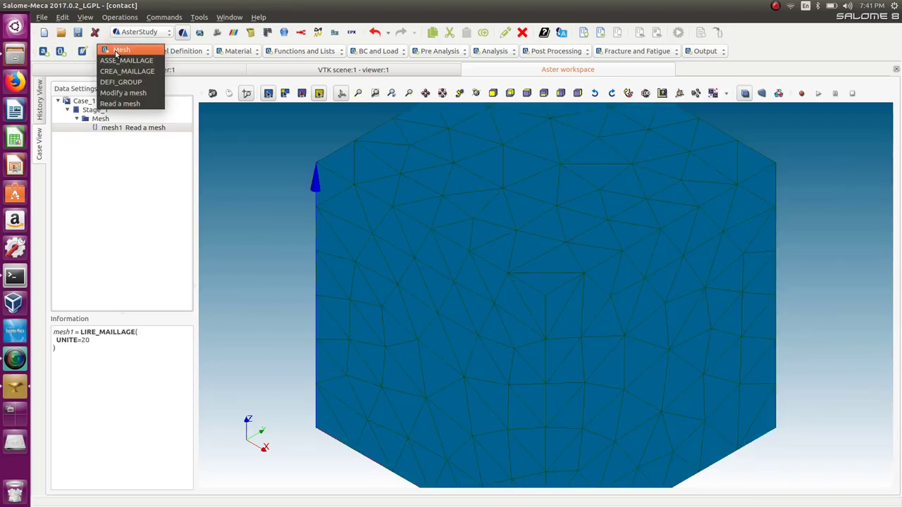
Add a second Read a mesh command loading Mesh_2, saved as mesh2
{"action": "left_click", "coordinate": [120, 104]}
{"action": "left_click", "coordinate": [783, 176]}
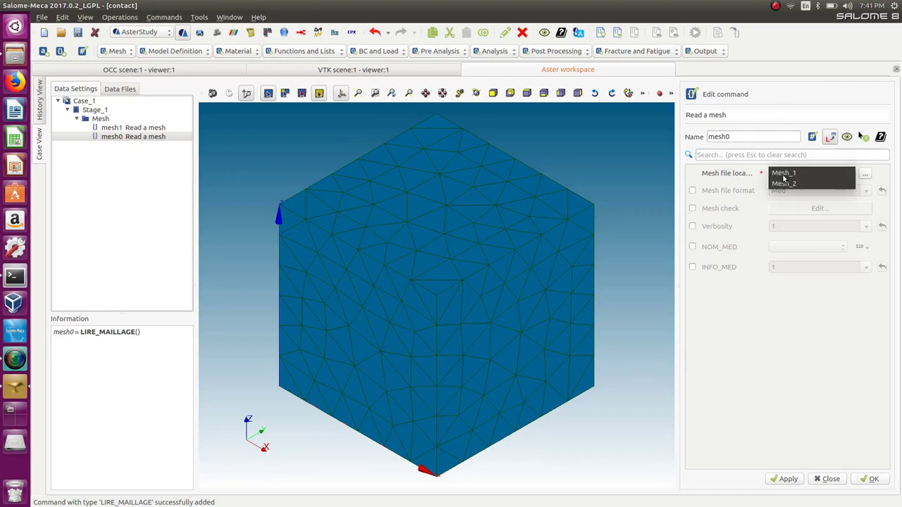
{"action": "left_click", "coordinate": [784, 183]}
{"action": "left_click", "coordinate": [744, 137]}
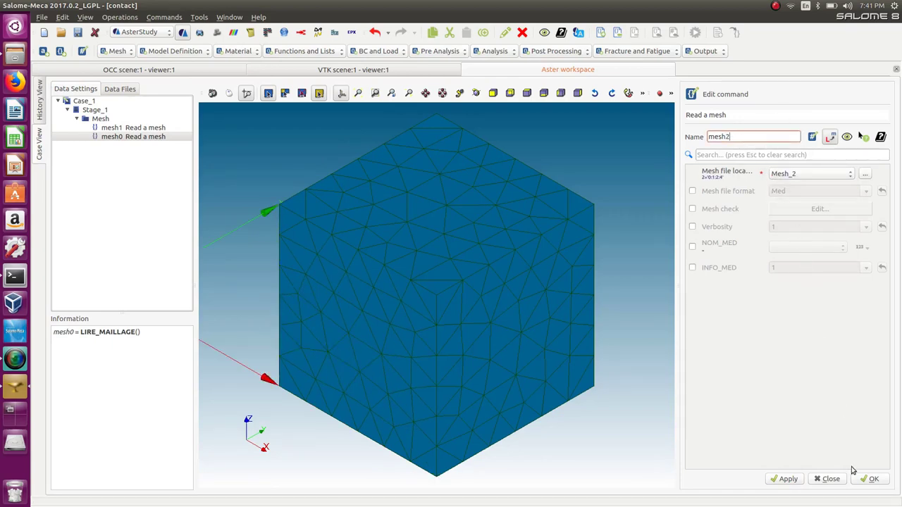
{"action": "left_click", "coordinate": [869, 480]}
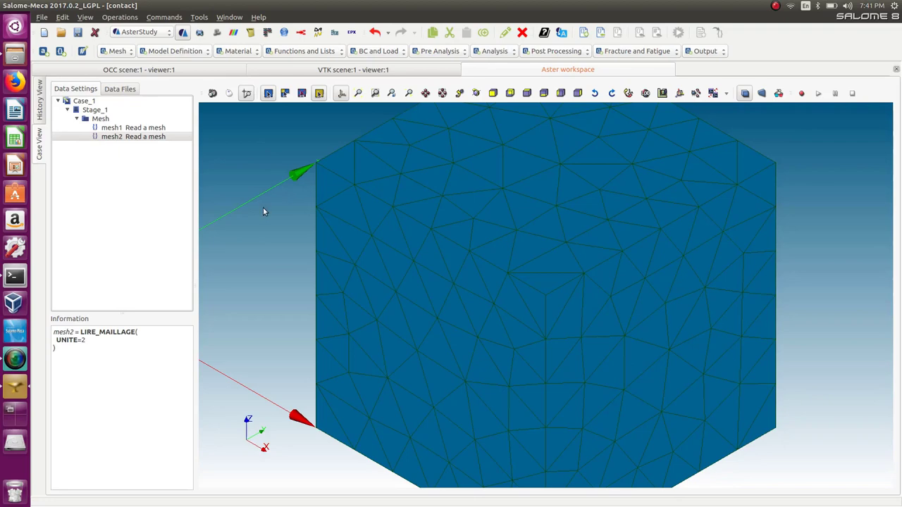
{"action": "left_click", "coordinate": [122, 52]}
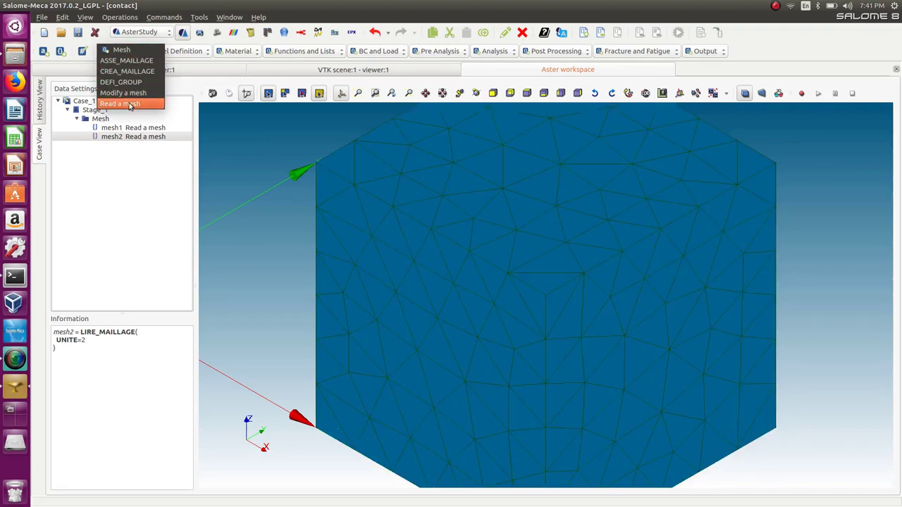
Add an ASSE_MAILLAGE command named mesh combining mesh1 and mesh2 with SUPERPOSE
{"action": "left_click", "coordinate": [132, 65]}
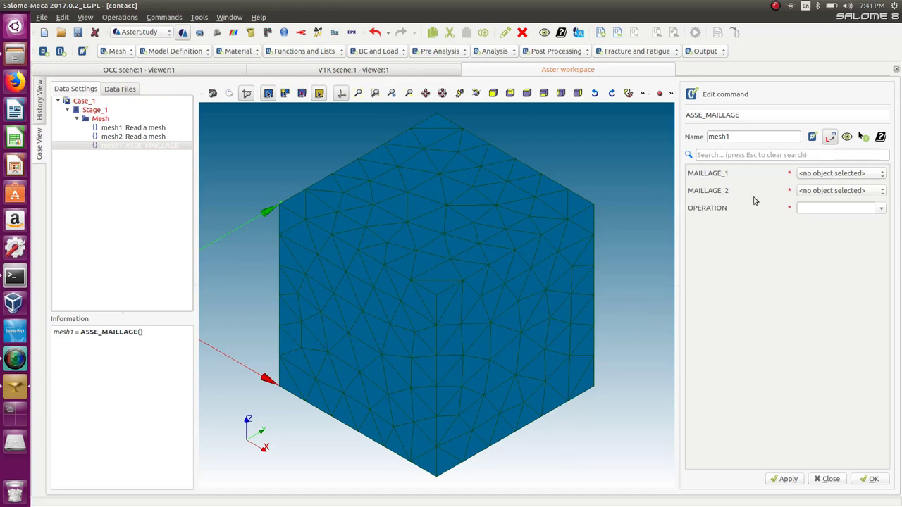
{"action": "left_click", "coordinate": [811, 176]}
{"action": "left_click", "coordinate": [815, 182]}
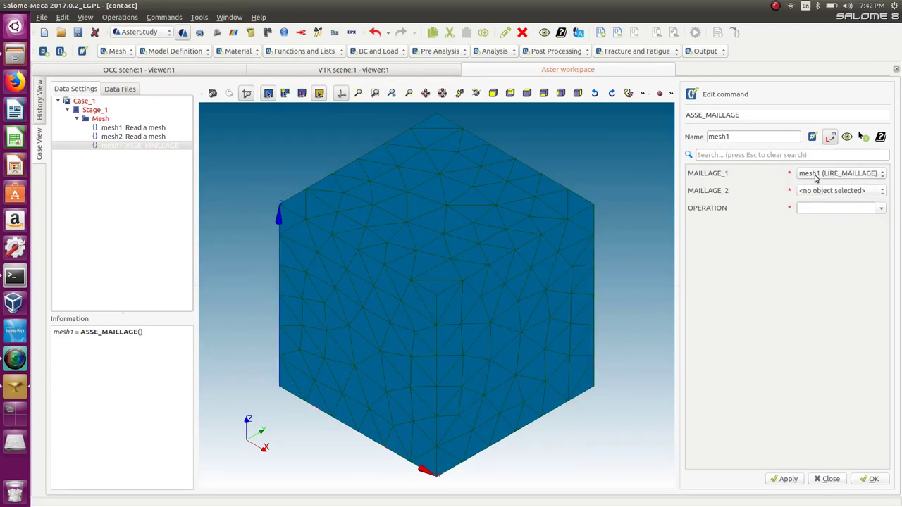
{"action": "left_click", "coordinate": [815, 190]}
{"action": "left_click", "coordinate": [815, 206]}
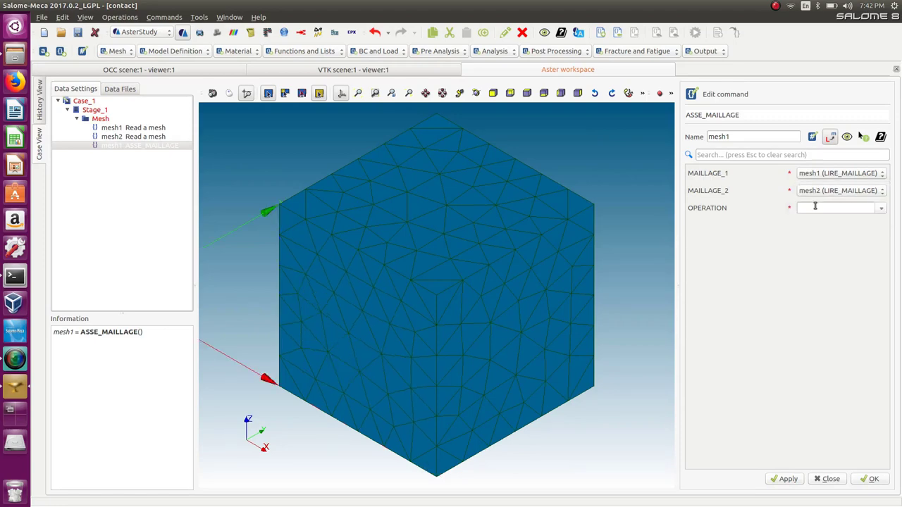
{"action": "double_click", "coordinate": [735, 134]}
{"action": "left_click", "coordinate": [737, 136]}
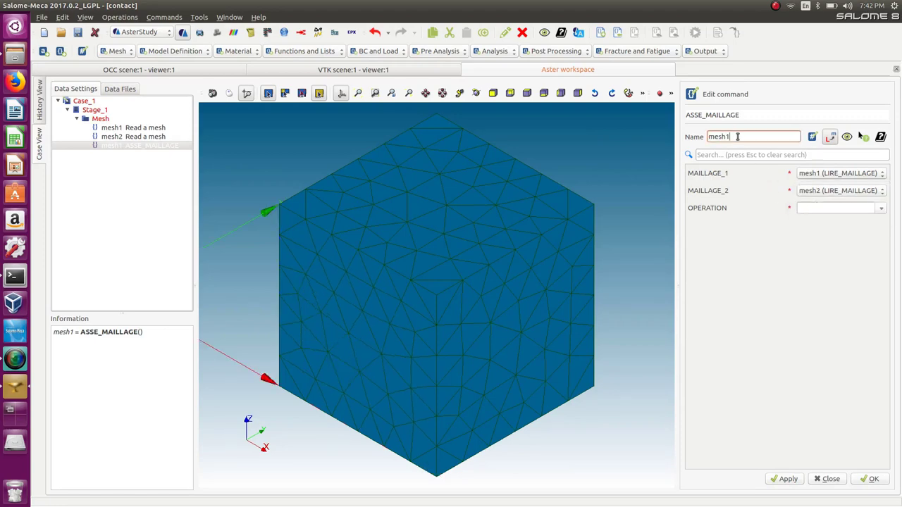
{"action": "left_click", "coordinate": [878, 210]}
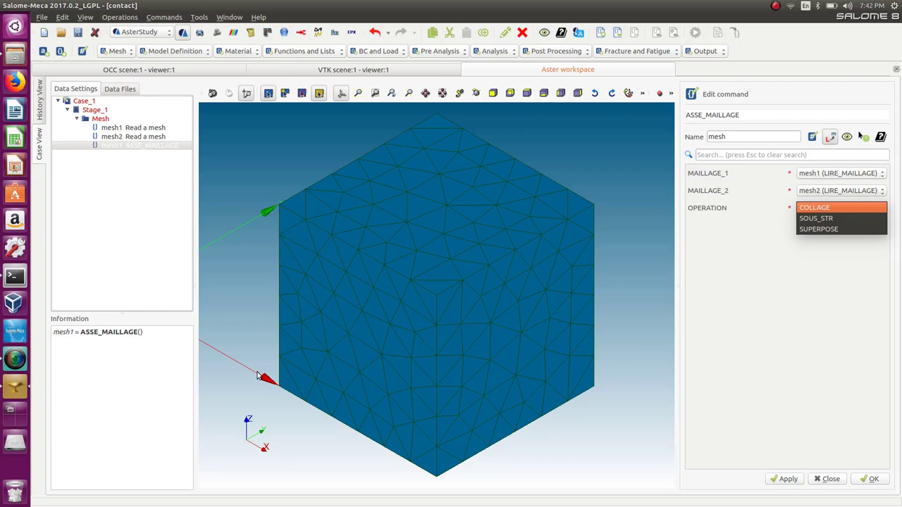
{"action": "left_click", "coordinate": [830, 229]}
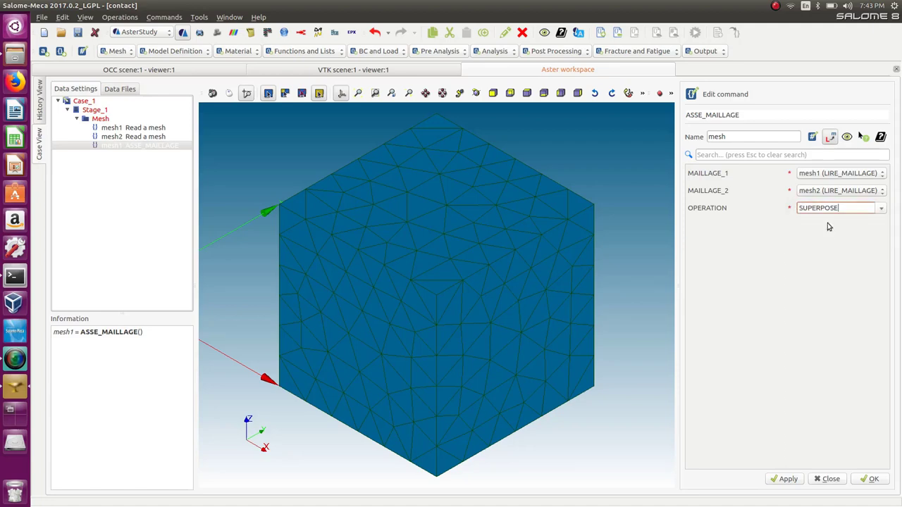
{"action": "left_click", "coordinate": [874, 480]}
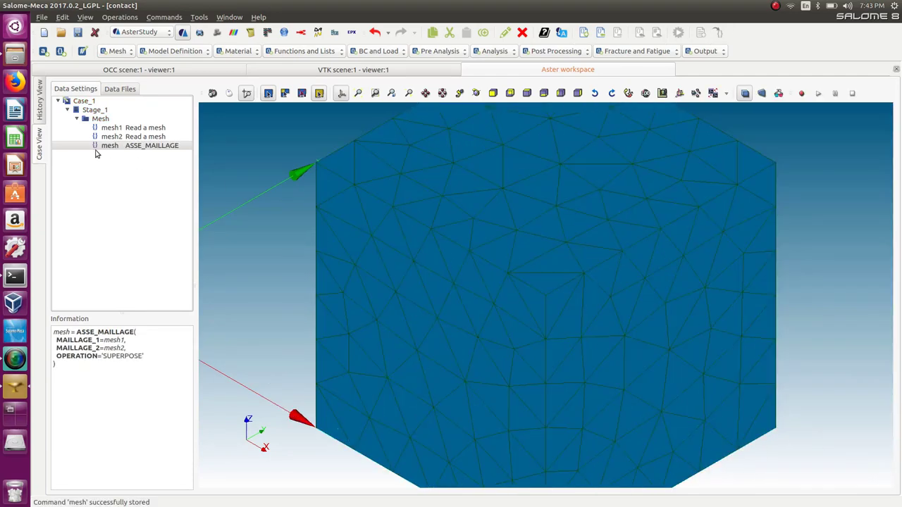
Create a model definition command that uses the assembled mesh
{"action": "left_click", "coordinate": [173, 58]}
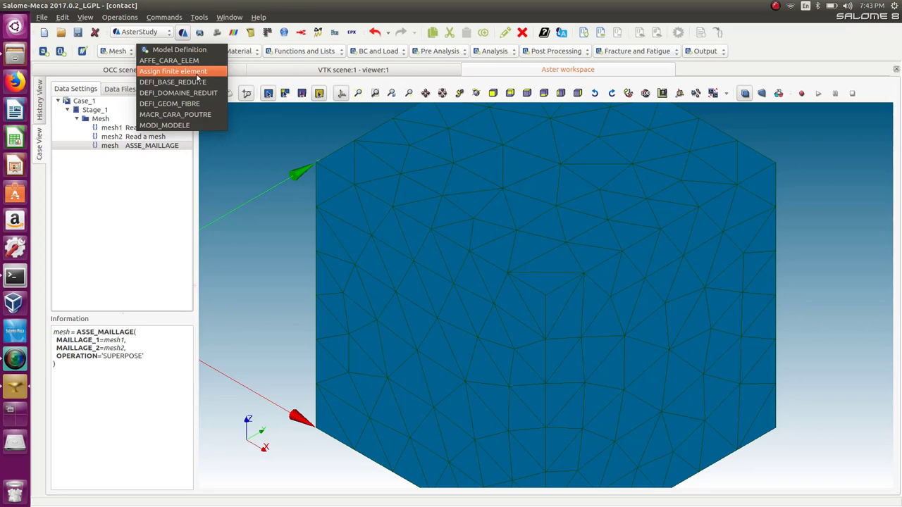
{"action": "left_click", "coordinate": [199, 73]}
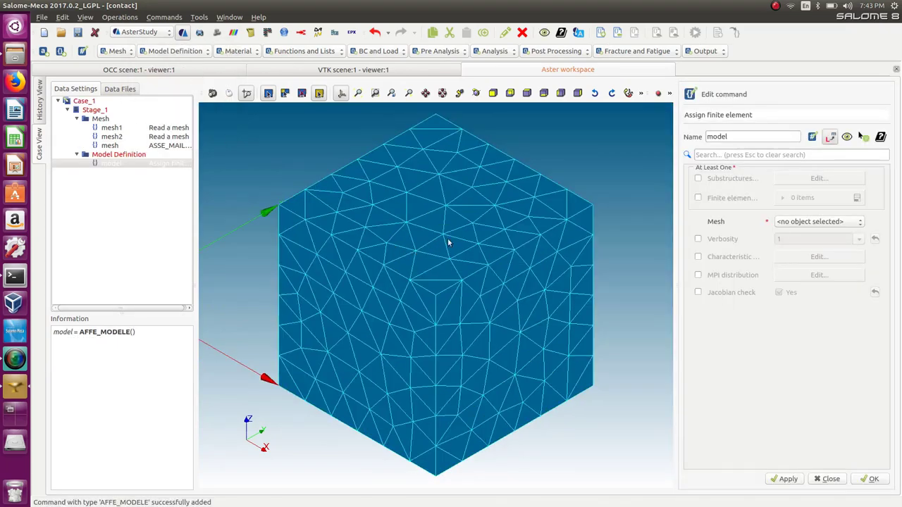
{"action": "left_click", "coordinate": [837, 224]}
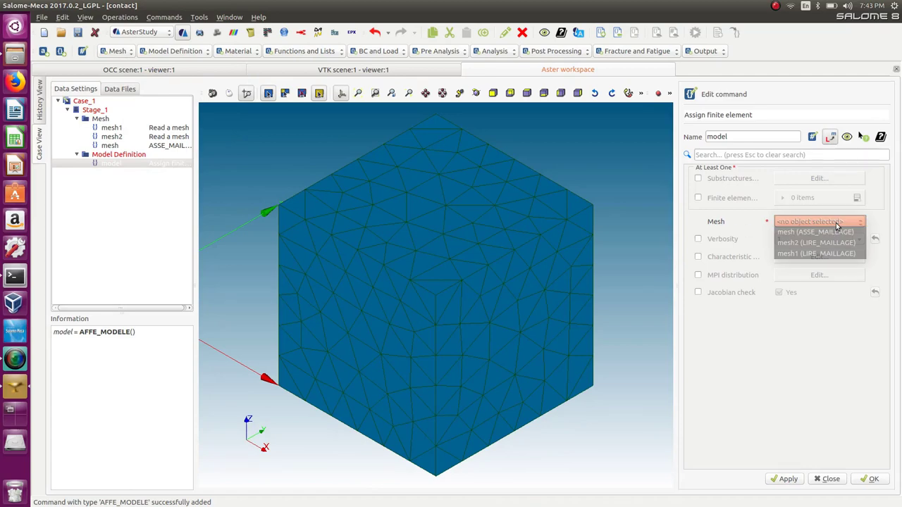
{"action": "left_click", "coordinate": [838, 234]}
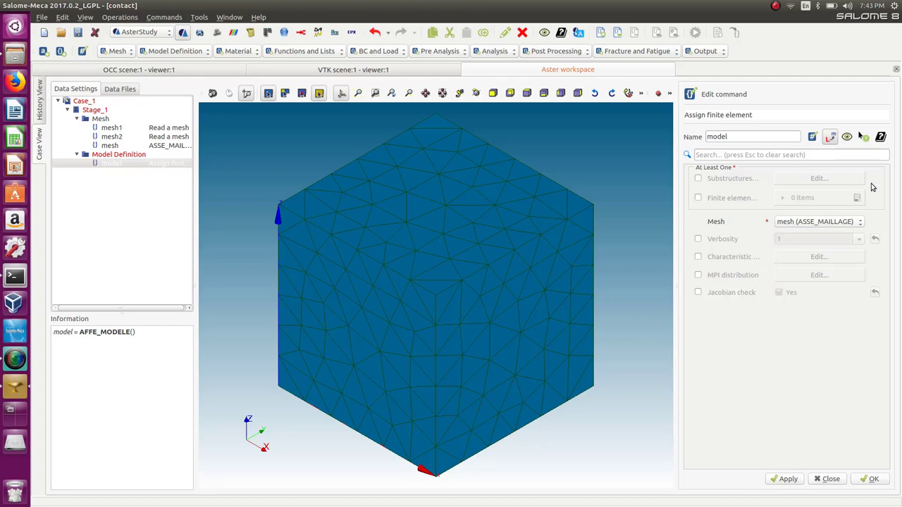
Enable finite element assignments and keep a single finite element entry
{"action": "left_click", "coordinate": [697, 199]}
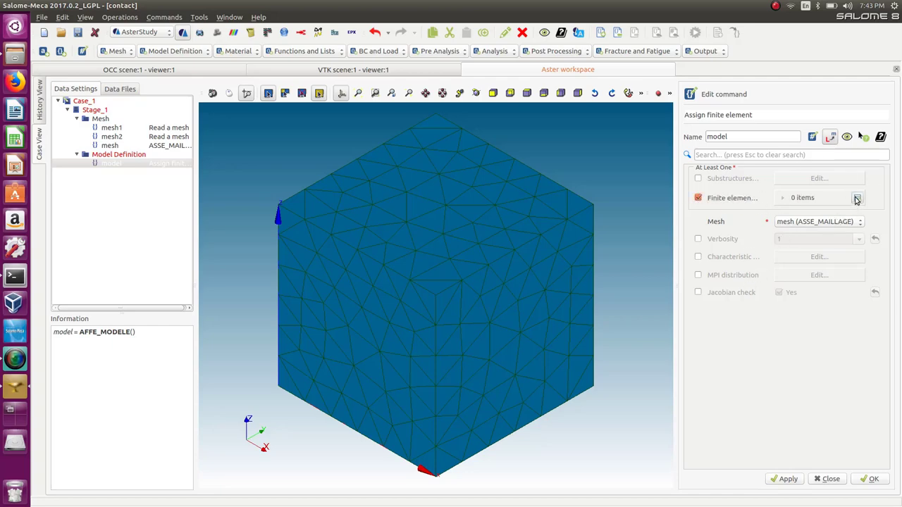
{"action": "double_click", "coordinate": [857, 198]}
{"action": "left_click", "coordinate": [857, 239]}
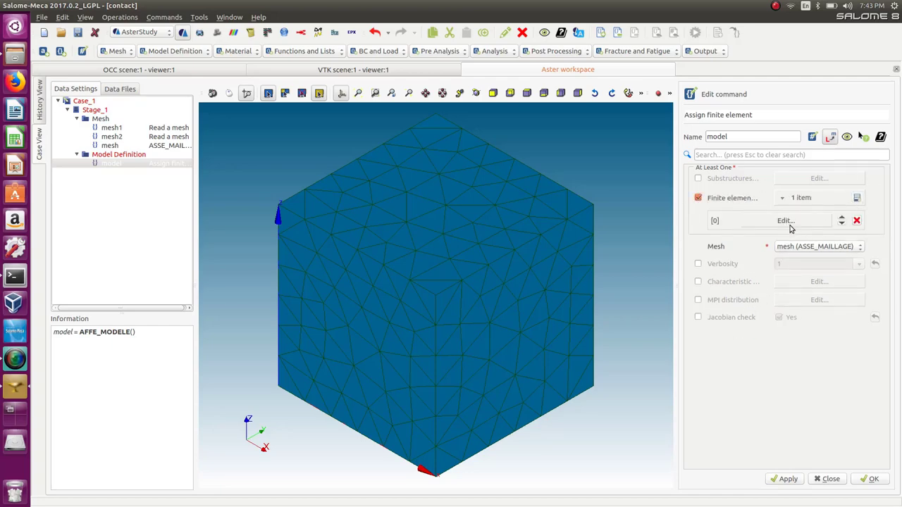
{"action": "left_click", "coordinate": [788, 223]}
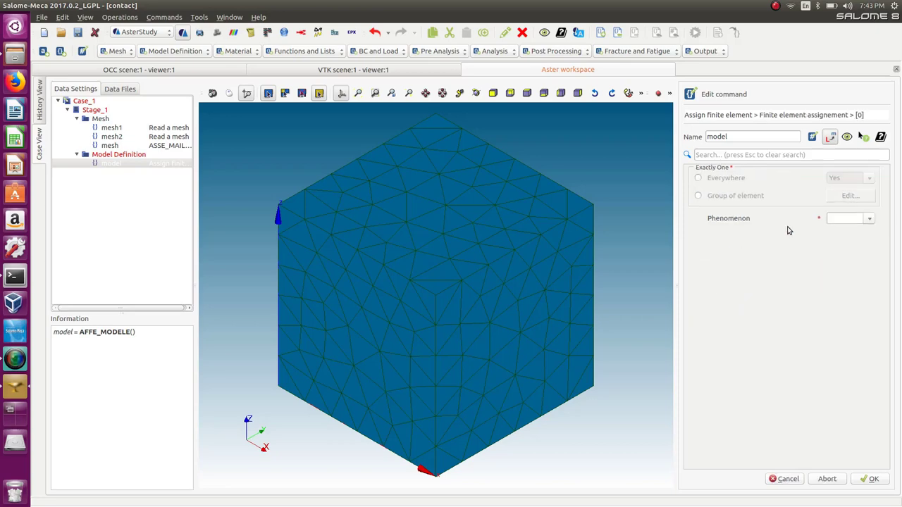
Set the entry to Mechanic phenomenon with 3D modelisation everywhere, and store the model
{"action": "left_click", "coordinate": [697, 178]}
{"action": "left_click", "coordinate": [869, 219]}
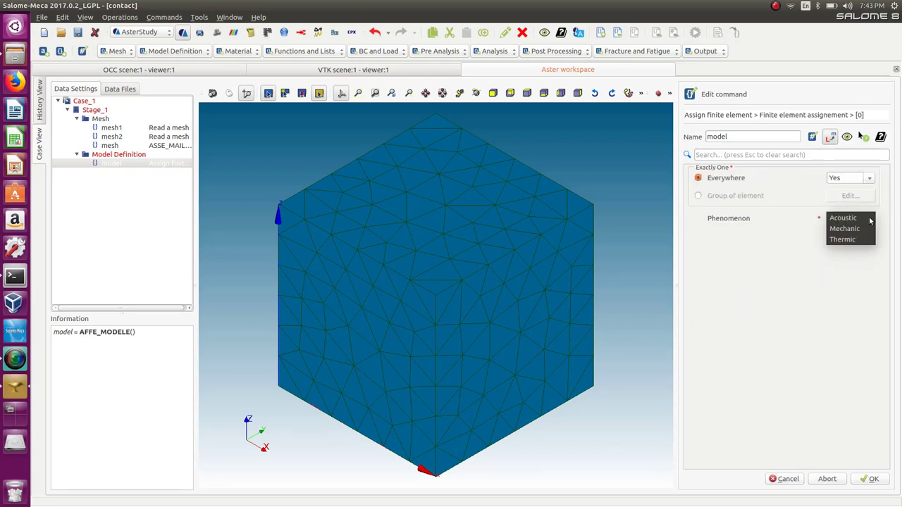
{"action": "left_click", "coordinate": [848, 230]}
{"action": "left_click", "coordinate": [866, 238]}
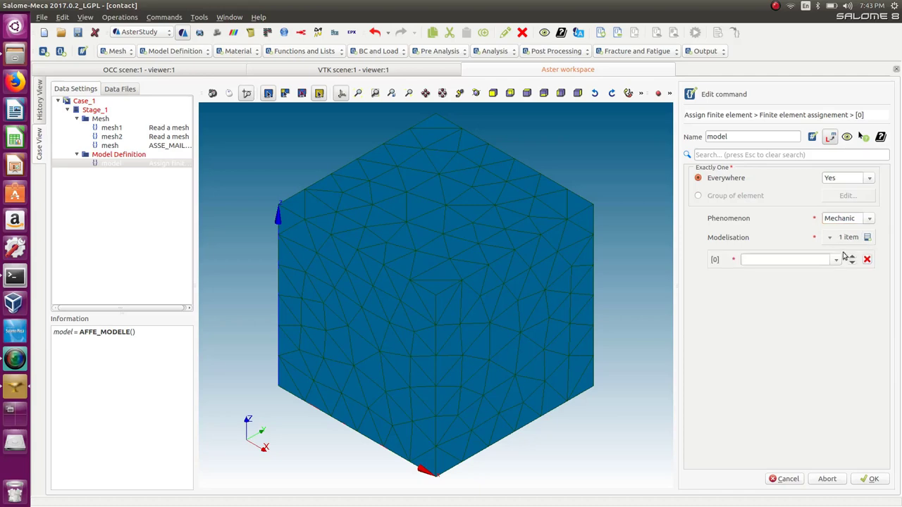
{"action": "left_click", "coordinate": [846, 258]}
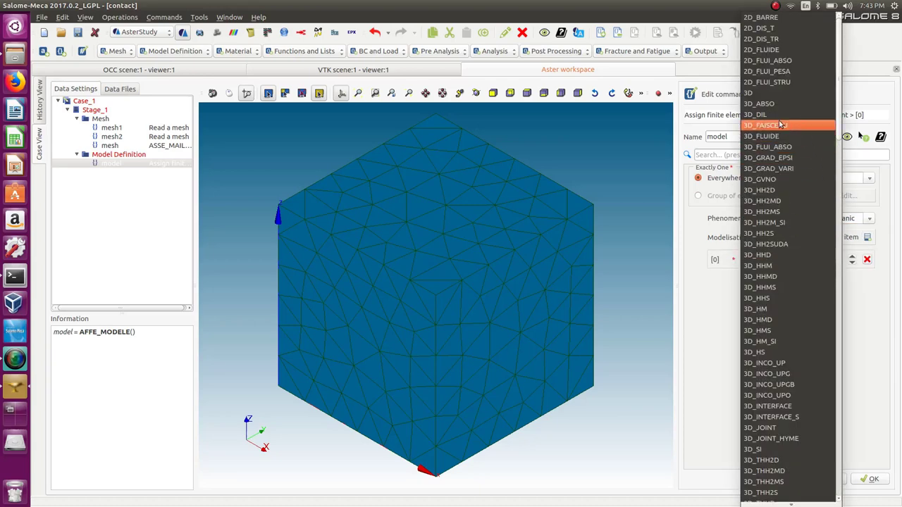
{"action": "left_click", "coordinate": [759, 94]}
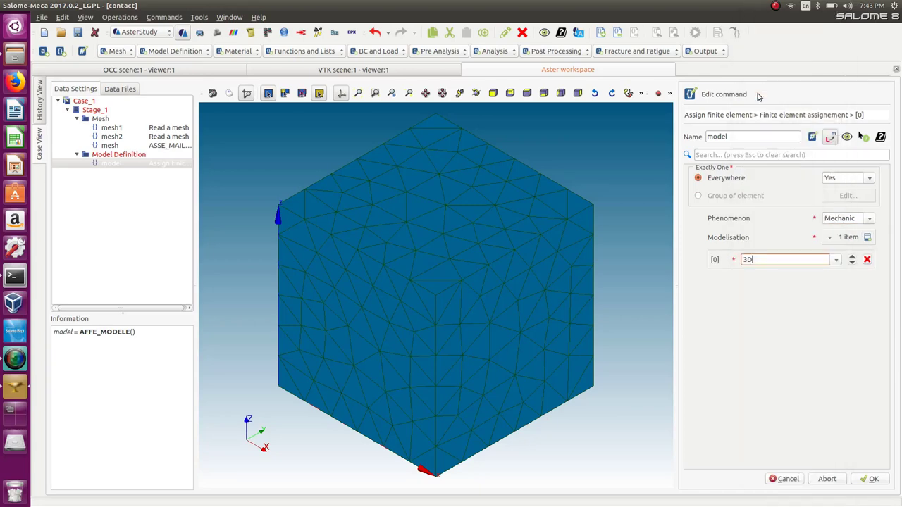
{"action": "left_click", "coordinate": [872, 478]}
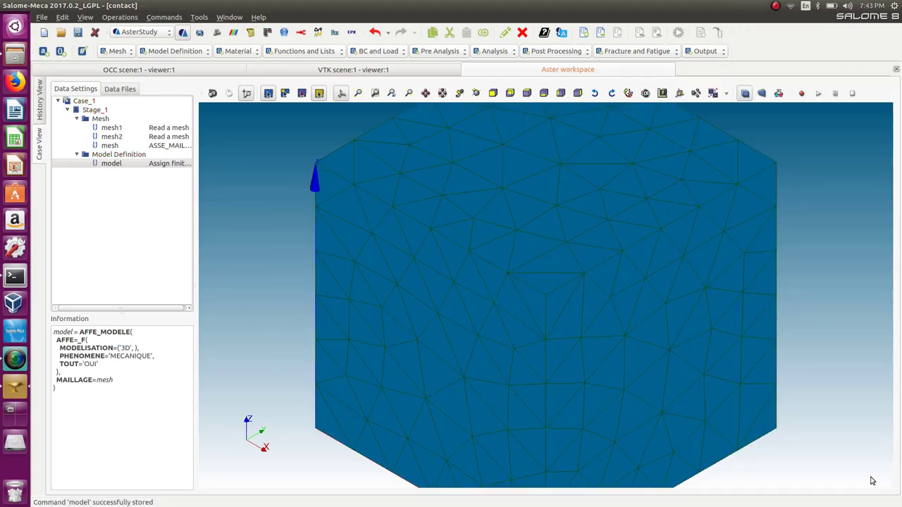
{"action": "left_click", "coordinate": [189, 51]}
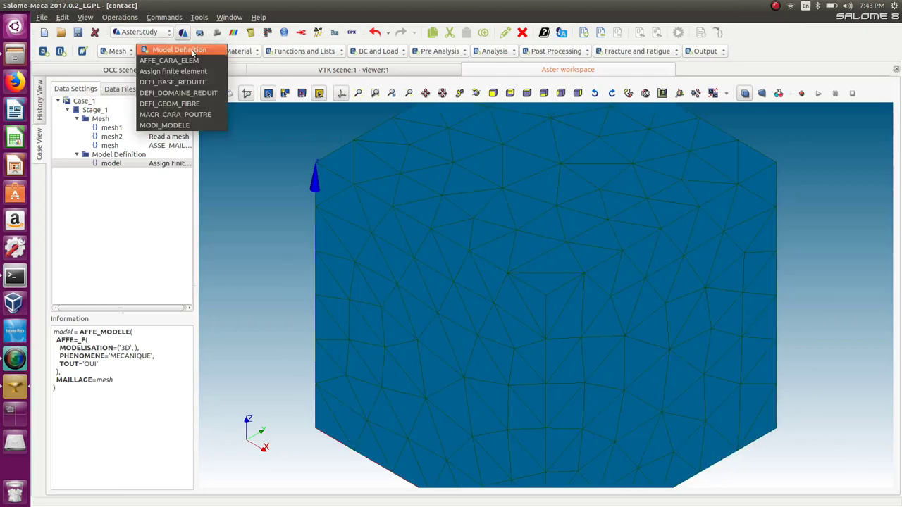
{"action": "left_click", "coordinate": [186, 27]}
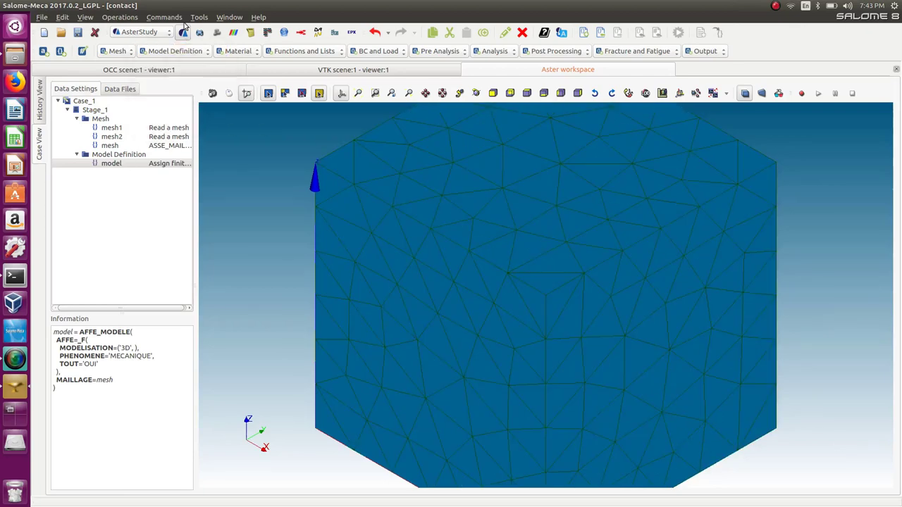
Define material mater as linear isotropic elastic with E=2000000000.0 and NU=0.3
{"action": "left_click", "coordinate": [239, 50]}
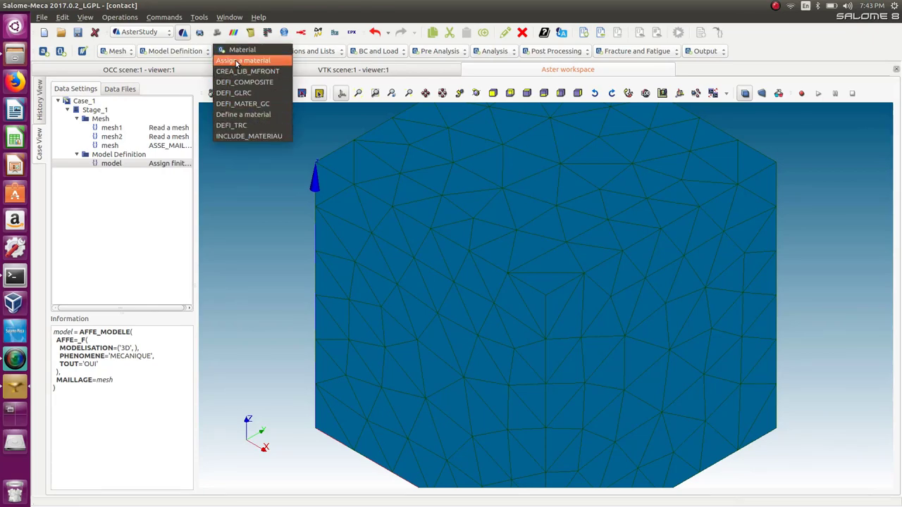
{"action": "left_click", "coordinate": [238, 115]}
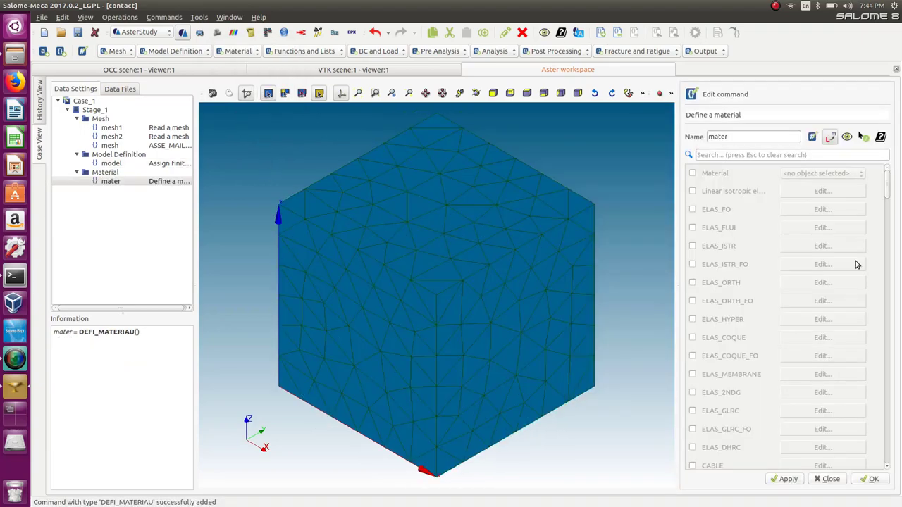
{"action": "left_click", "coordinate": [692, 192]}
{"action": "left_click", "coordinate": [807, 192]}
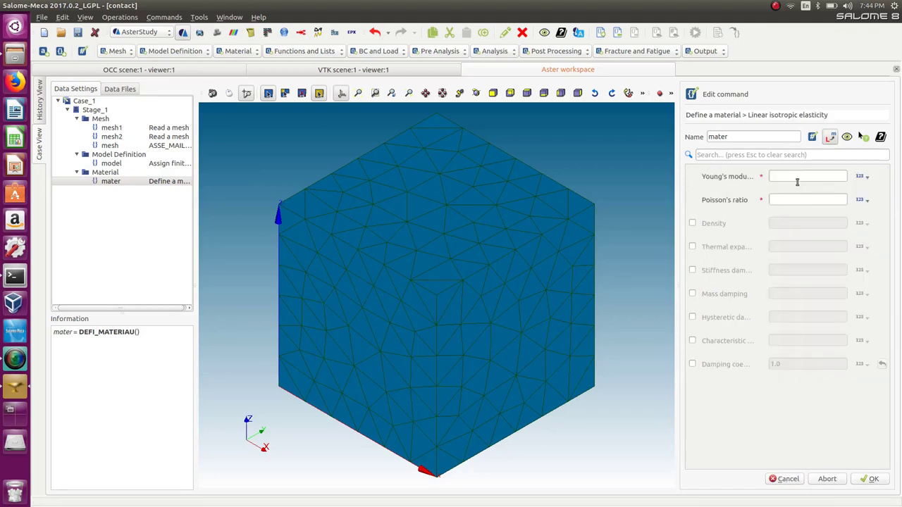
{"action": "left_click", "coordinate": [783, 176]}
{"action": "left_click", "coordinate": [789, 198]}
{"action": "left_click", "coordinate": [867, 482]}
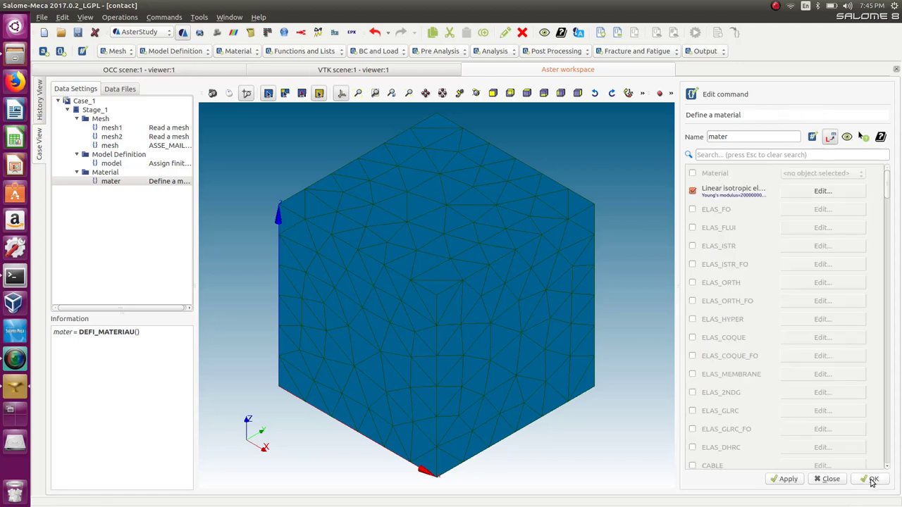
{"action": "left_click", "coordinate": [873, 480]}
{"action": "left_click", "coordinate": [238, 51]}
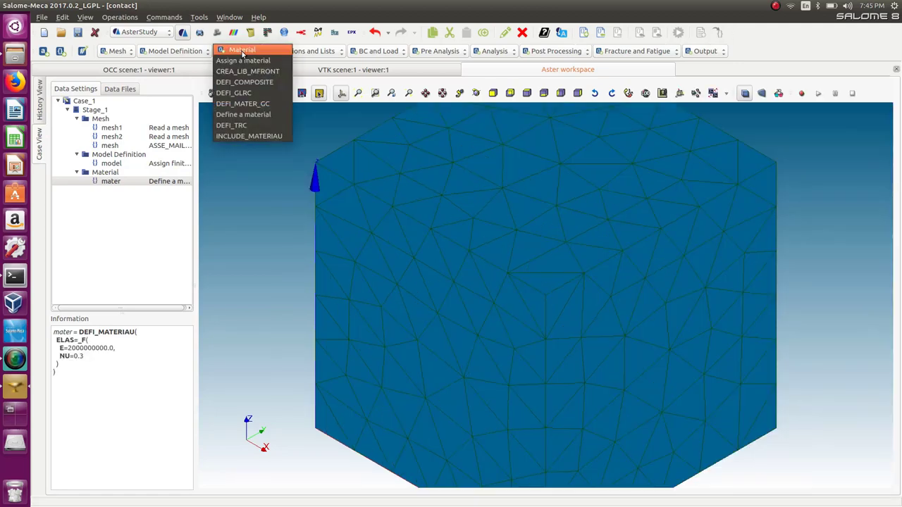
Create fieldmat assigning mater everywhere on model, then orbit and zoom out the view
{"action": "left_click", "coordinate": [243, 60]}
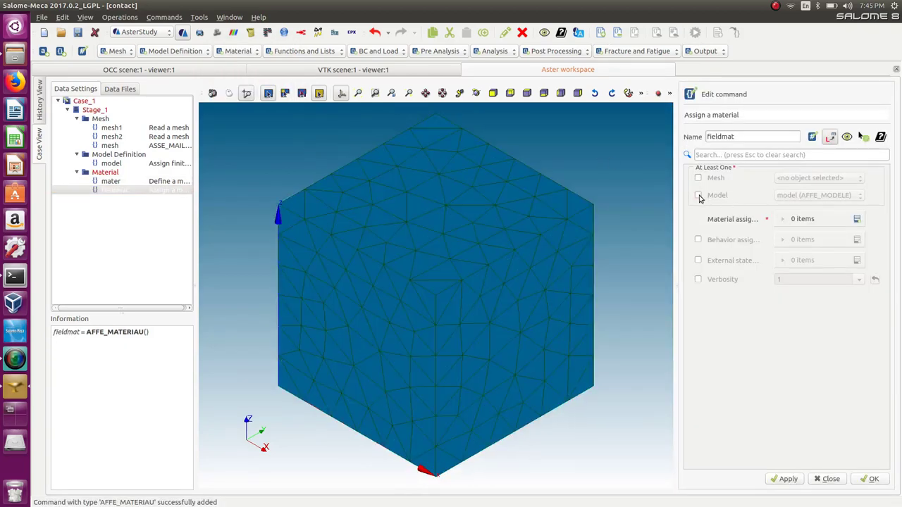
{"action": "left_click", "coordinate": [699, 197]}
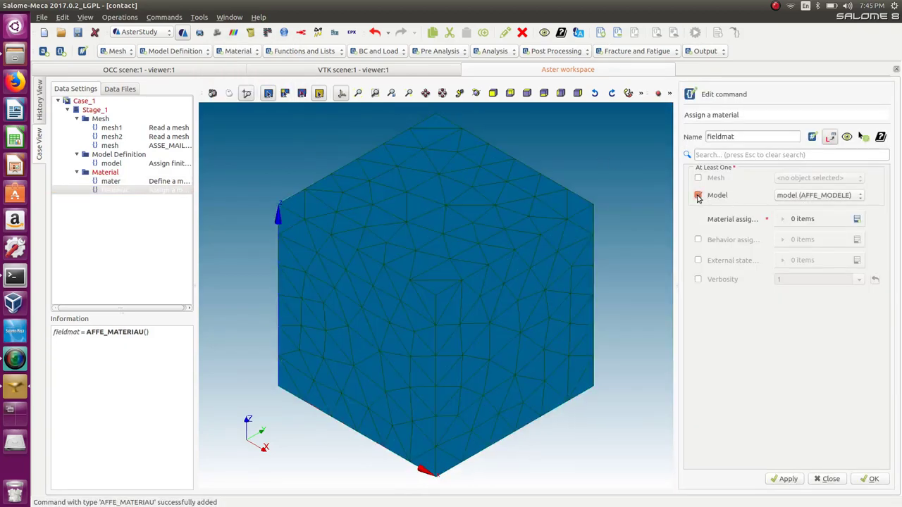
{"action": "double_click", "coordinate": [856, 219]}
{"action": "left_click", "coordinate": [857, 262]}
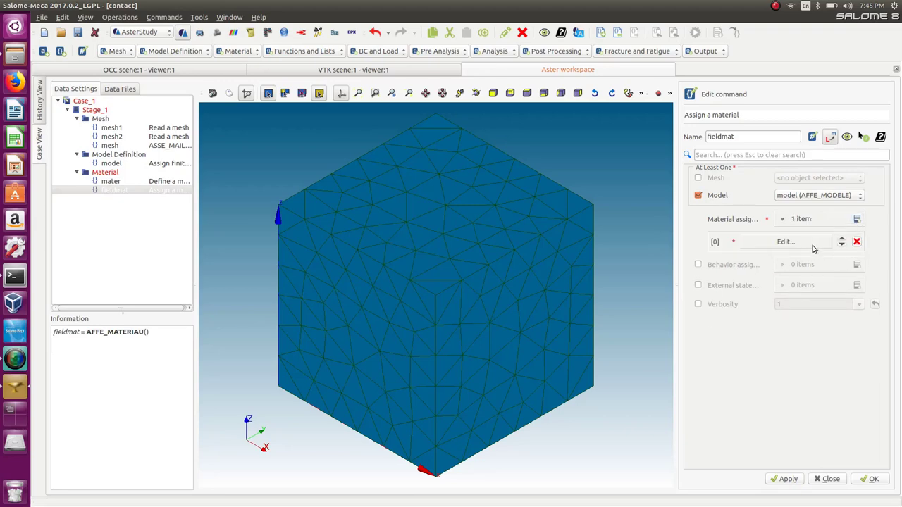
{"action": "left_click", "coordinate": [812, 248]}
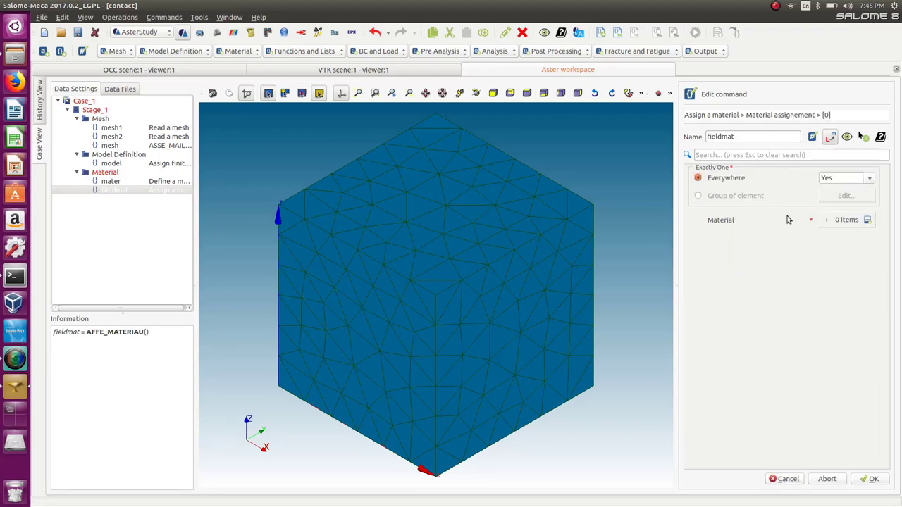
{"action": "left_click", "coordinate": [869, 220]}
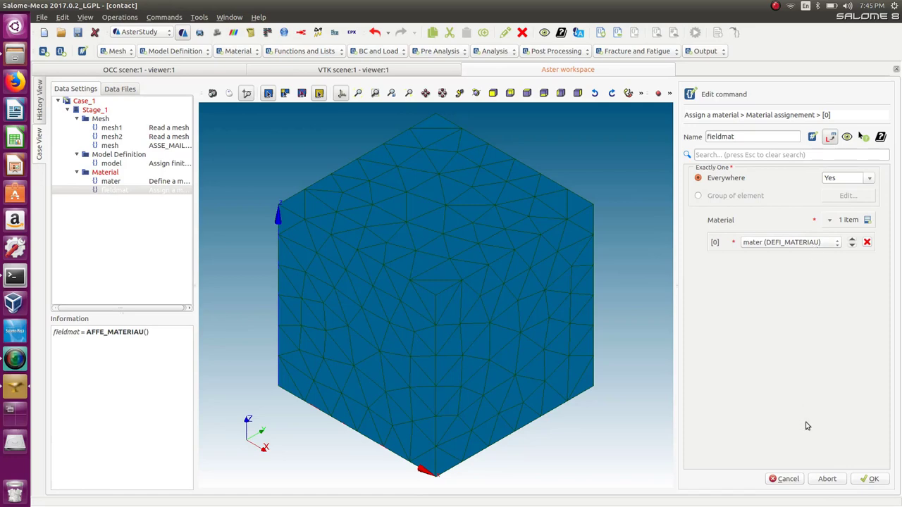
{"action": "left_click", "coordinate": [871, 480]}
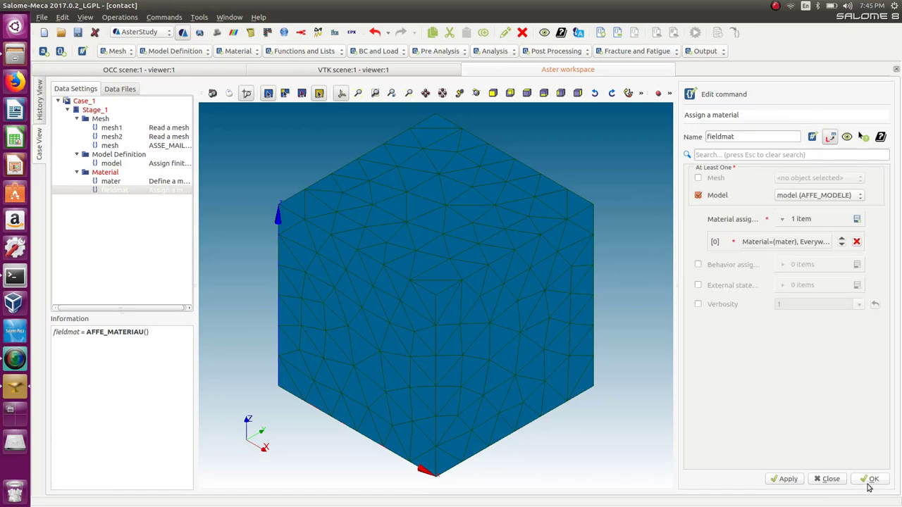
{"action": "left_click", "coordinate": [874, 481]}
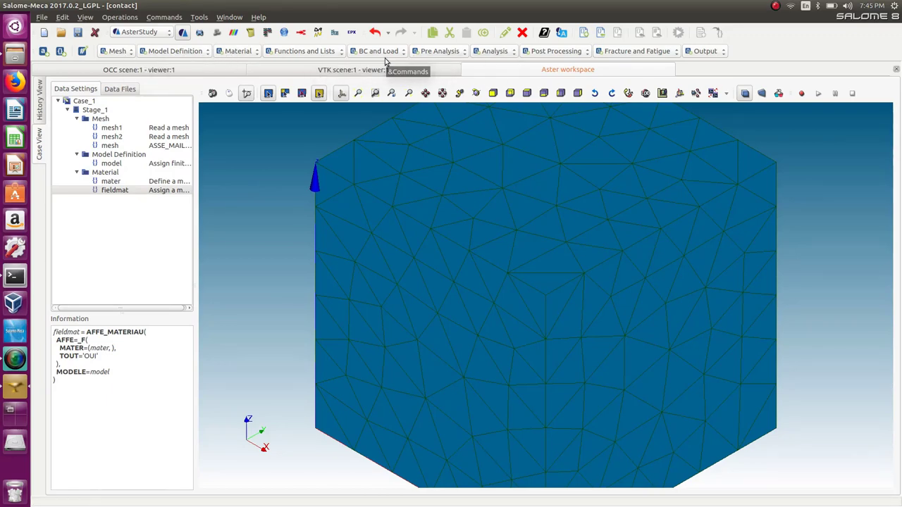
{"action": "left_click_drag", "start_coordinate": [433, 105], "coordinate": [420, 114]}
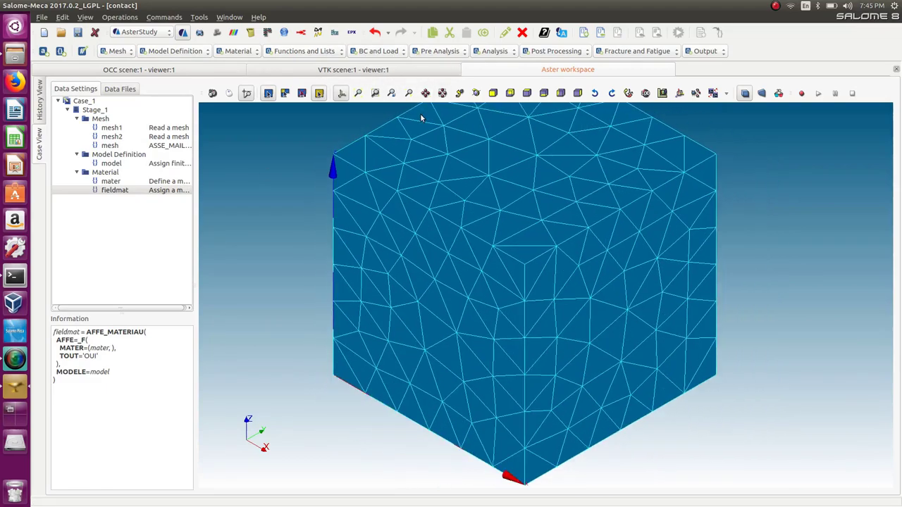
{"action": "scroll", "coordinate": [420, 128], "scroll_direction": "down", "scroll_amount": 5}
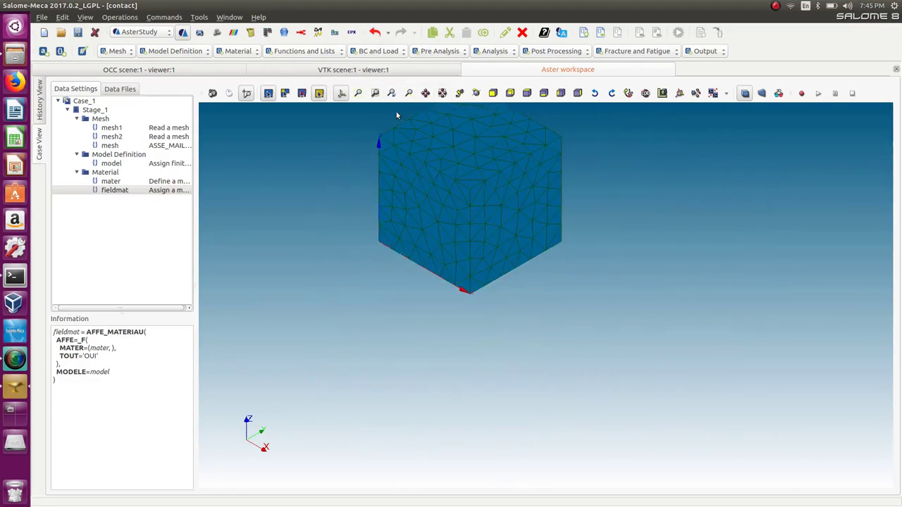
Start a new mechanical load command based on the model
{"action": "left_click", "coordinate": [378, 51]}
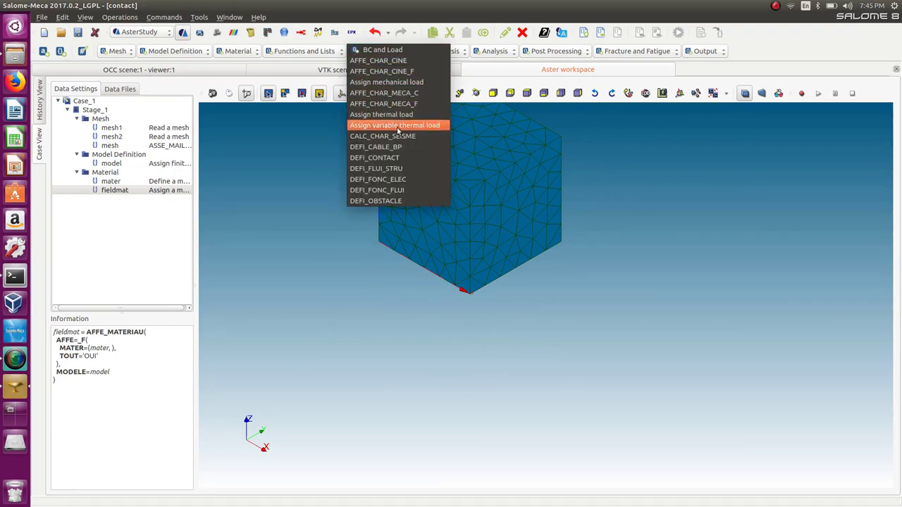
{"action": "left_click", "coordinate": [392, 83]}
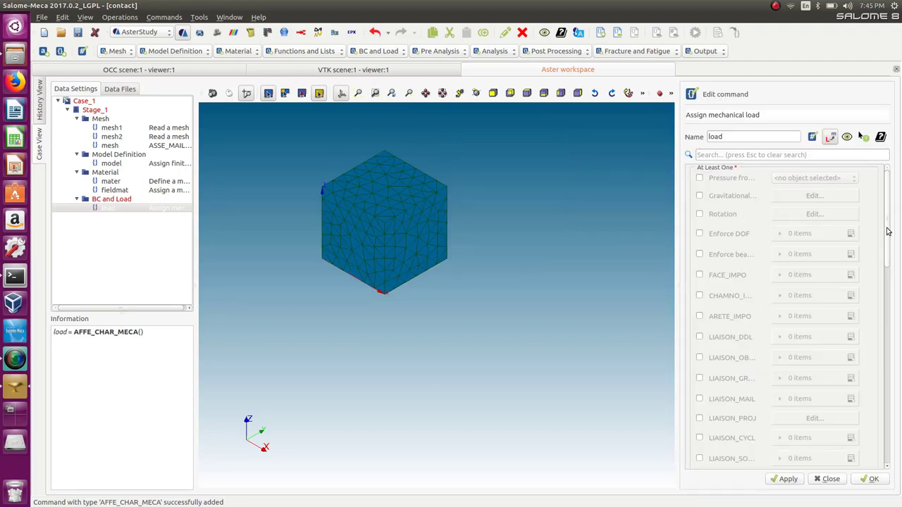
{"action": "left_click_drag", "start_coordinate": [888, 230], "coordinate": [889, 448]}
{"action": "left_click", "coordinate": [812, 435]}
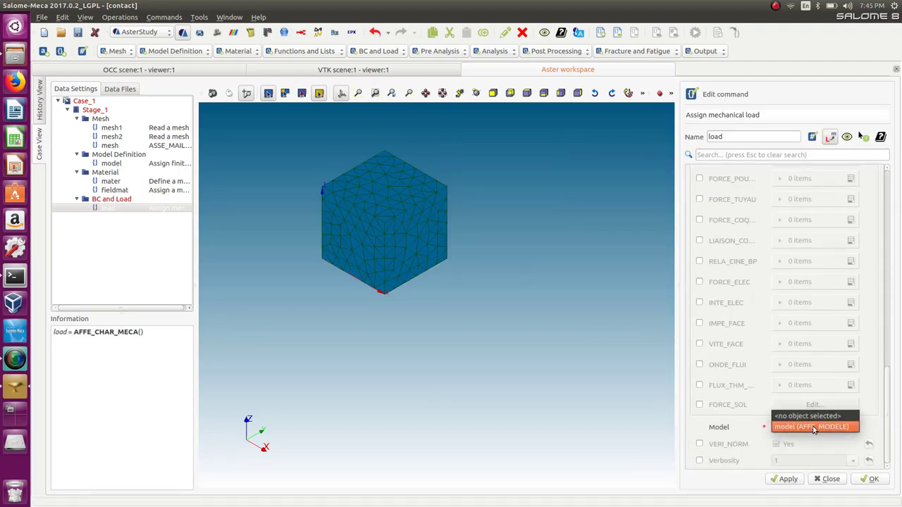
{"action": "left_click", "coordinate": [815, 427]}
{"action": "left_click_drag", "start_coordinate": [880, 411], "coordinate": [880, 188]}
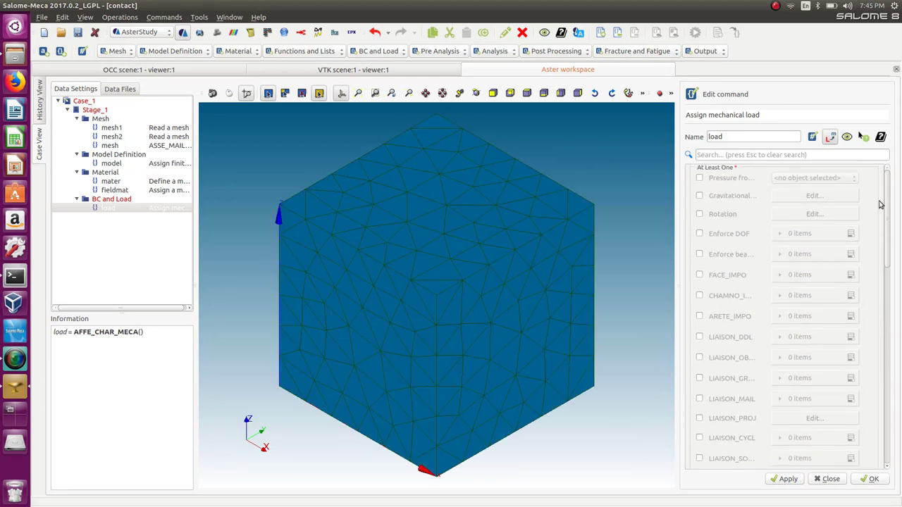
Add an Enforce DOF entry restricted to the Left face group
{"action": "left_click", "coordinate": [699, 233]}
{"action": "left_click", "coordinate": [851, 233]}
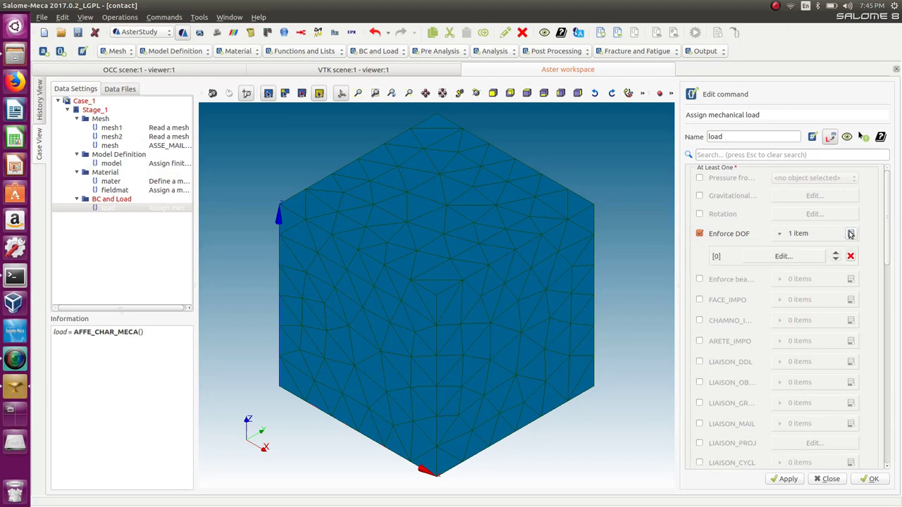
{"action": "left_click", "coordinate": [775, 256]}
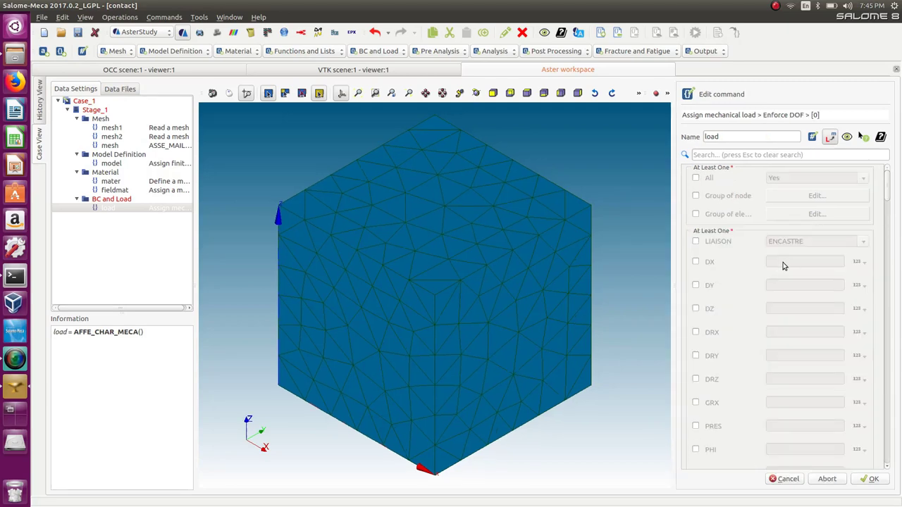
{"action": "left_click", "coordinate": [696, 214]}
{"action": "left_click", "coordinate": [710, 223]}
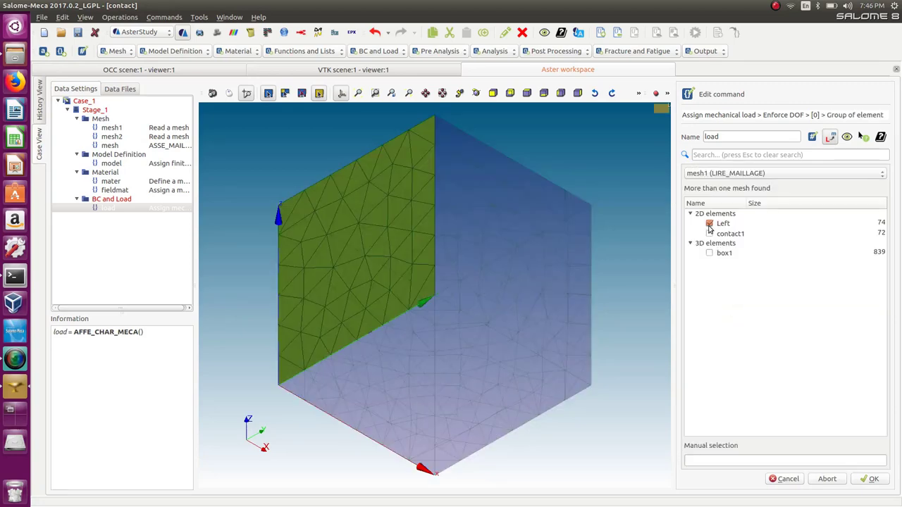
{"action": "left_click", "coordinate": [874, 479]}
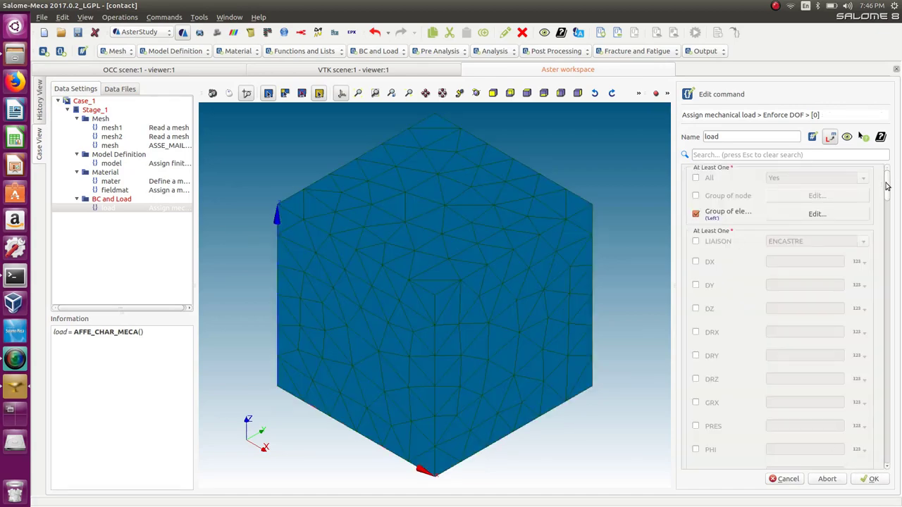
Fix DX, DY and DZ to 0 on the Left group
{"action": "left_click", "coordinate": [696, 262]}
{"action": "left_click", "coordinate": [696, 286]}
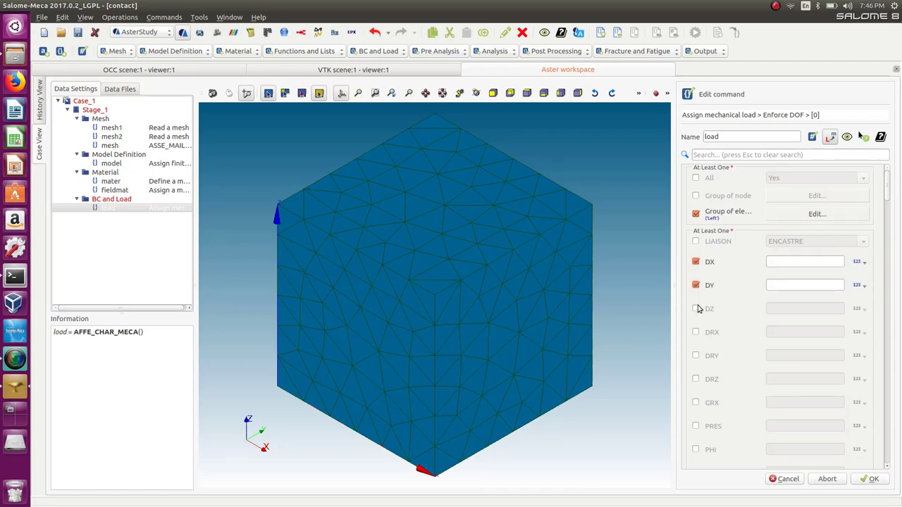
{"action": "left_click", "coordinate": [696, 308]}
{"action": "left_click", "coordinate": [777, 263]}
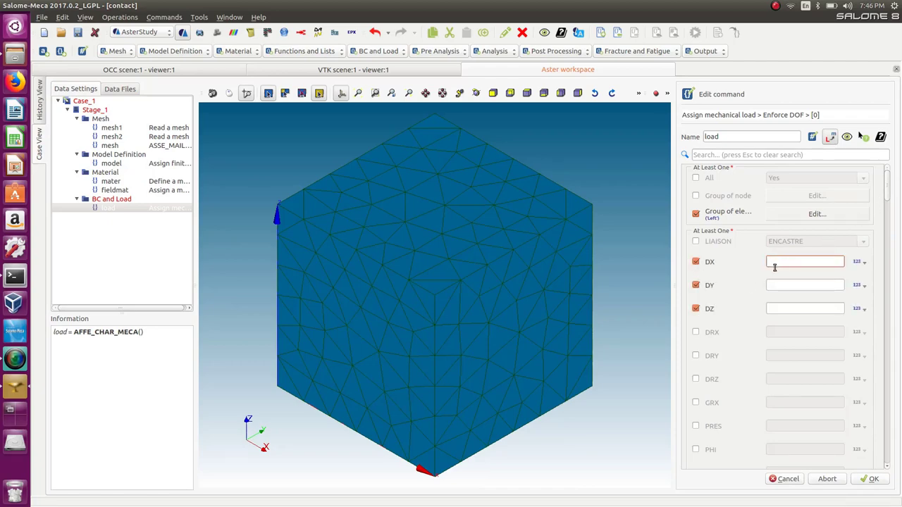
{"action": "type", "text": "0"}
{"action": "left_click", "coordinate": [772, 285]}
{"action": "type", "text": "0"}
{"action": "left_click", "coordinate": [774, 306]}
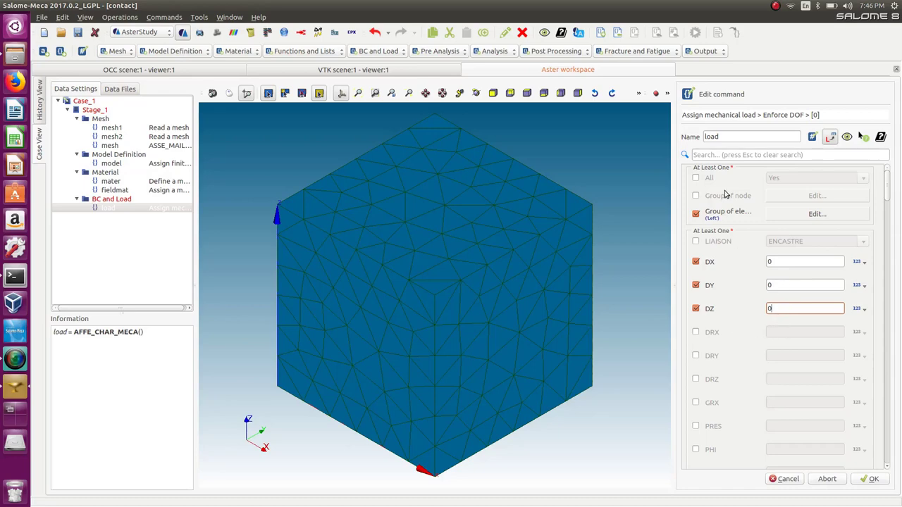
{"action": "left_click", "coordinate": [873, 479]}
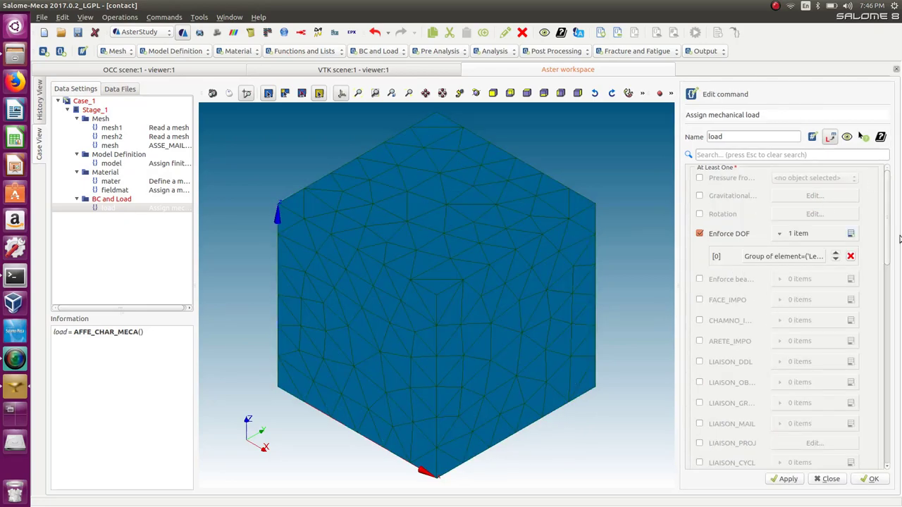
{"action": "left_click_drag", "start_coordinate": [887, 255], "coordinate": [883, 377]}
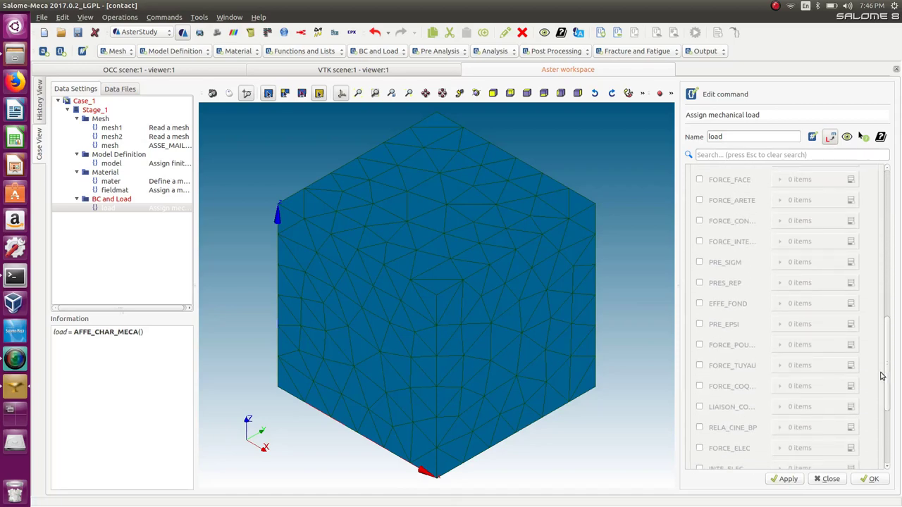
Add a PRES_REP pressure item with PRES set to 100
{"action": "left_click", "coordinate": [700, 283]}
{"action": "left_click", "coordinate": [850, 282]}
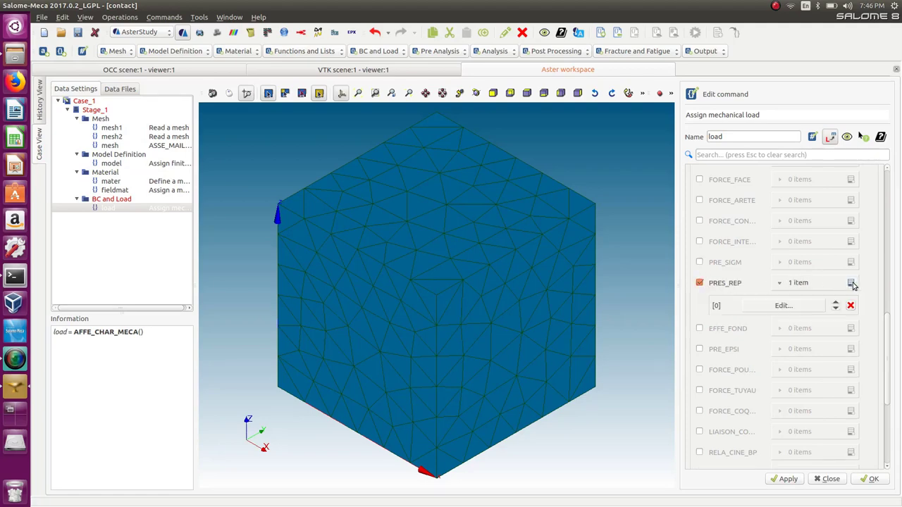
{"action": "left_click", "coordinate": [784, 306]}
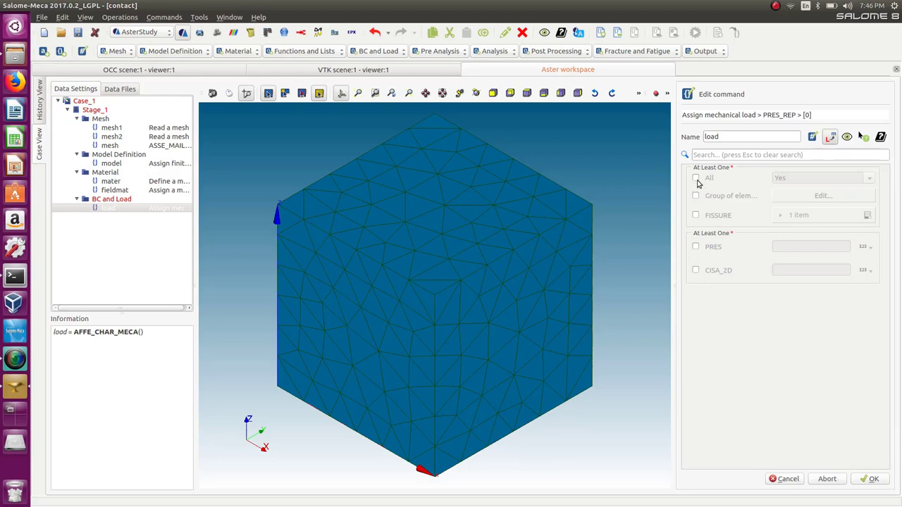
{"action": "left_click", "coordinate": [696, 247]}
{"action": "left_click", "coordinate": [782, 246]}
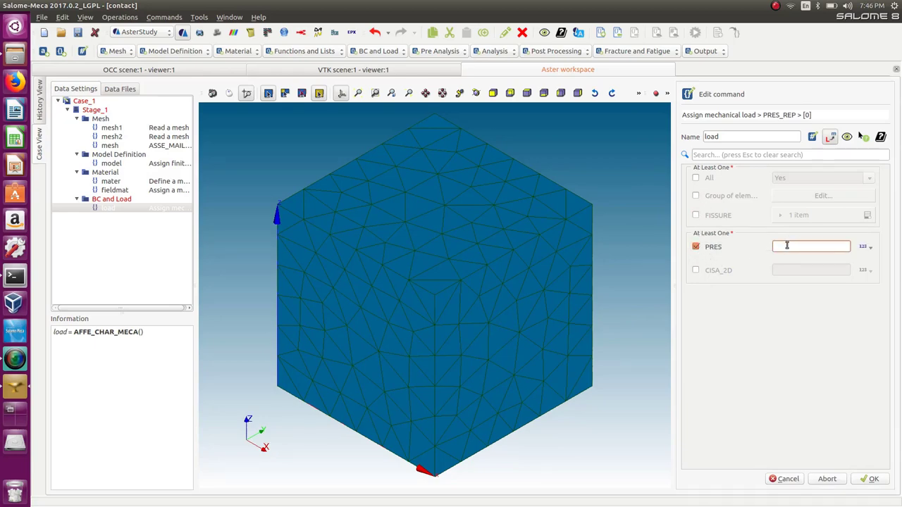
{"action": "type", "text": "100"}
{"action": "left_click", "coordinate": [871, 479]}
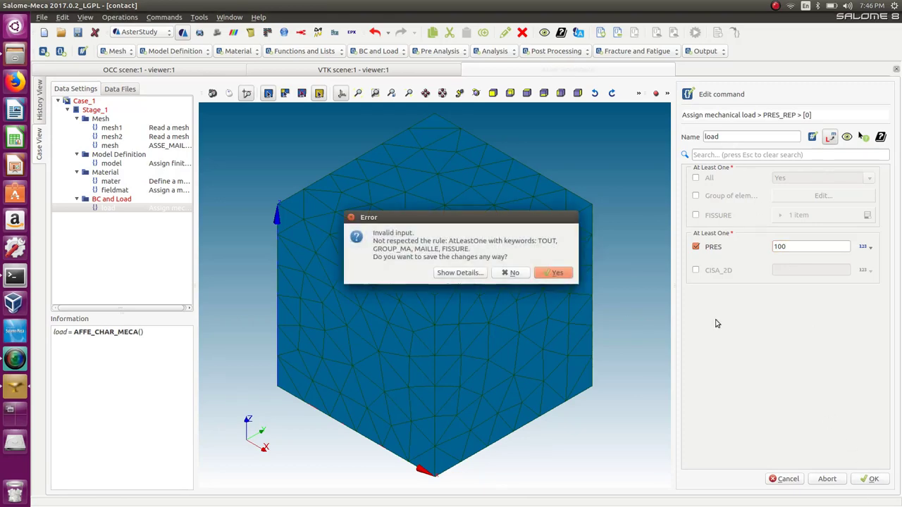
{"action": "left_click", "coordinate": [504, 274]}
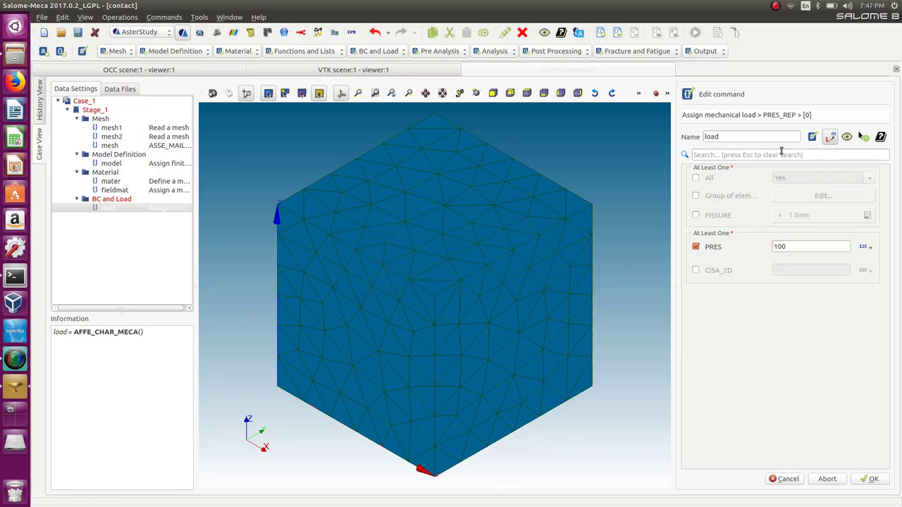
Apply the pressure to mesh2's right face group and store the load command
{"action": "left_click", "coordinate": [697, 196]}
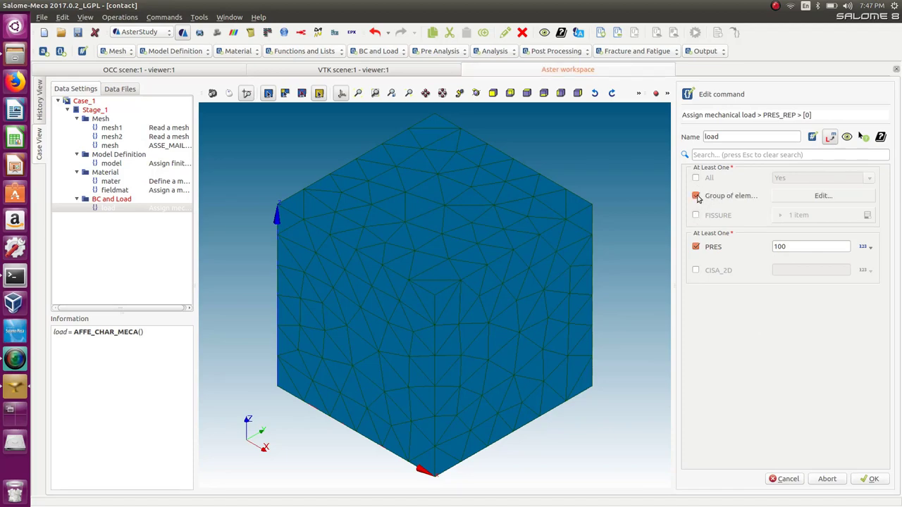
{"action": "left_click", "coordinate": [807, 200]}
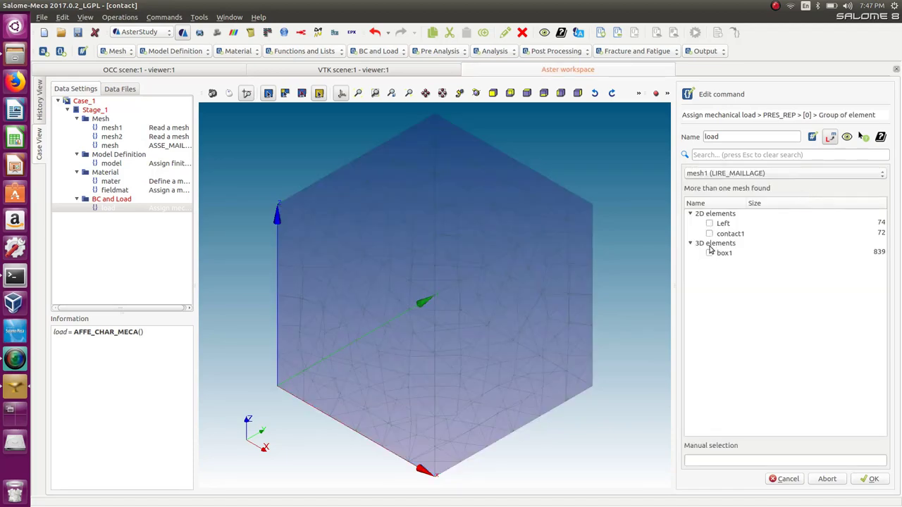
{"action": "left_click", "coordinate": [747, 174]}
{"action": "left_click", "coordinate": [740, 185]}
{"action": "left_click", "coordinate": [709, 224]}
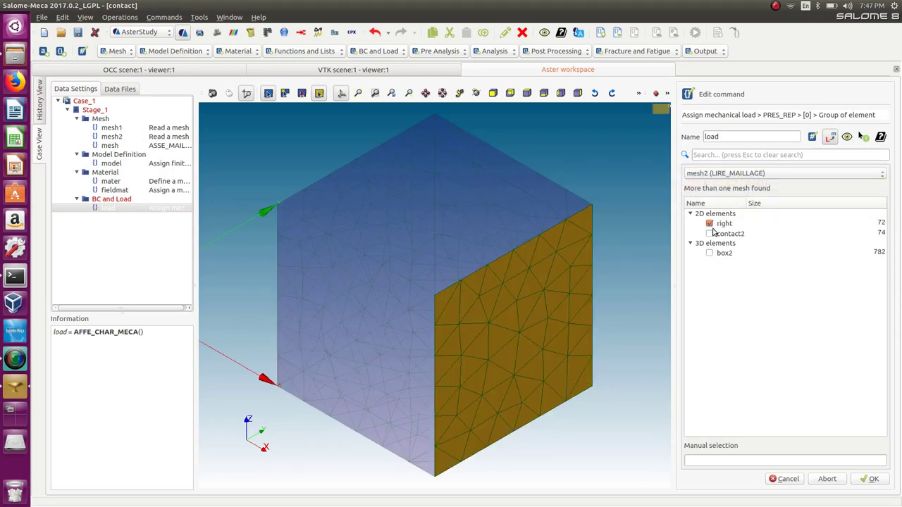
{"action": "left_click", "coordinate": [871, 482]}
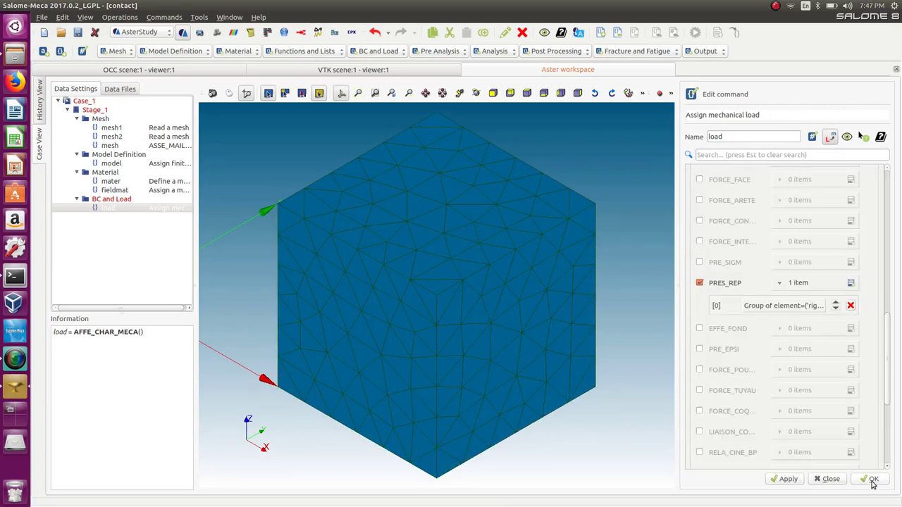
{"action": "left_click", "coordinate": [873, 479]}
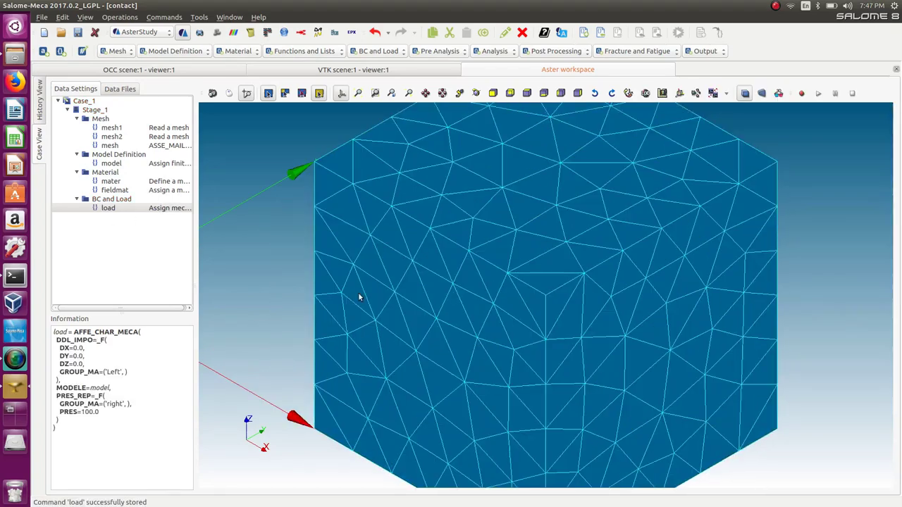
{"action": "scroll", "coordinate": [338, 289], "scroll_direction": "down", "scroll_amount": 5}
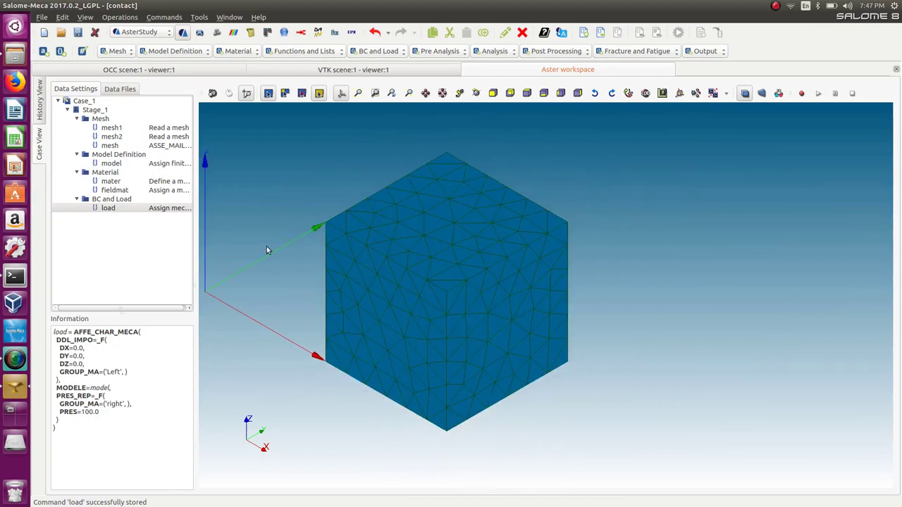
Add a second mechanical load command named contact
{"action": "left_click", "coordinate": [388, 53]}
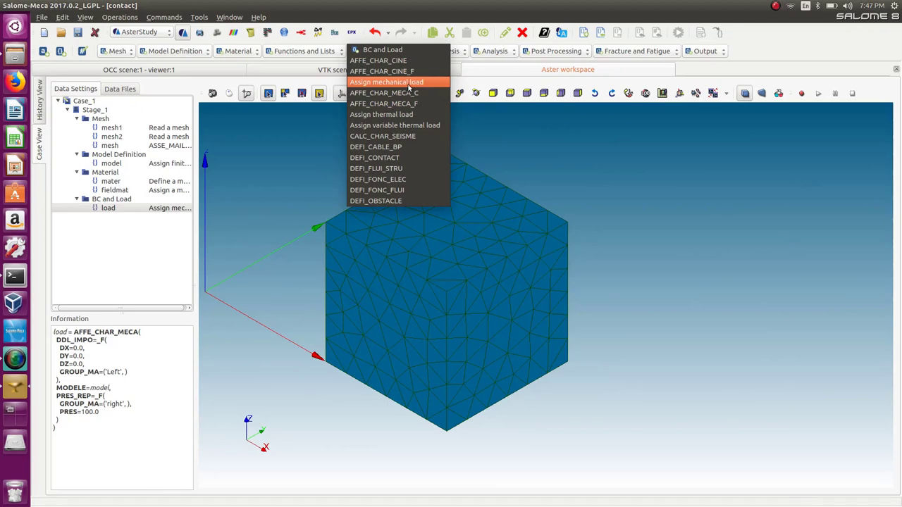
{"action": "left_click", "coordinate": [408, 84]}
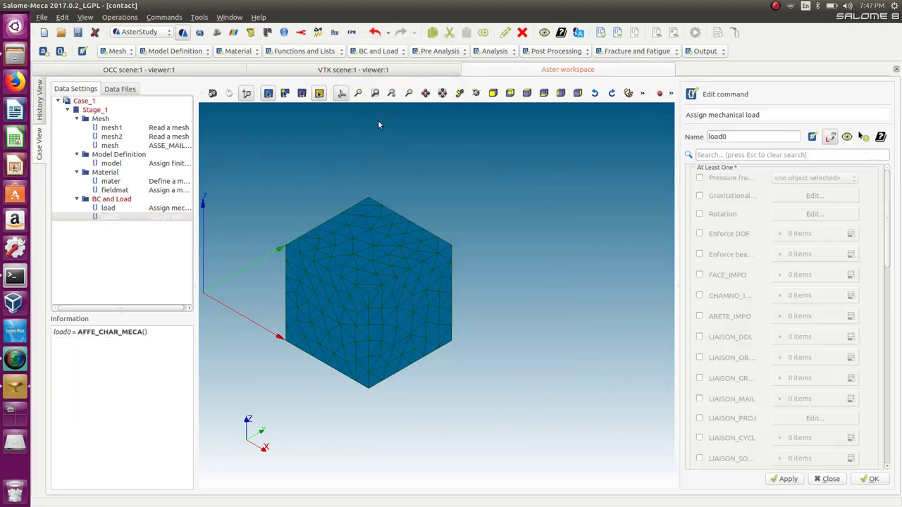
{"action": "double_click", "coordinate": [735, 136]}
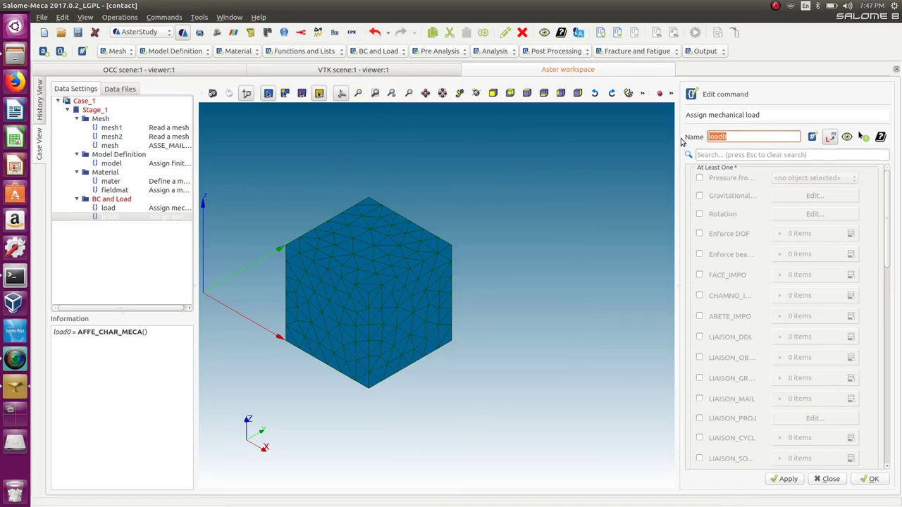
{"action": "type", "text": "contact"}
{"action": "left_click_drag", "start_coordinate": [889, 204], "coordinate": [895, 250]}
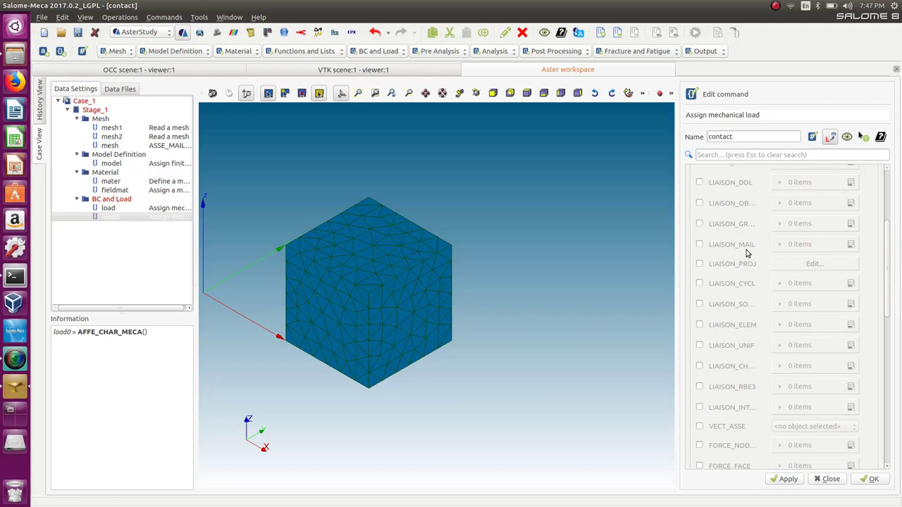
Add a LIAISON_MAIL item and show its TYPE_RACCORD connection types
{"action": "left_click", "coordinate": [699, 245]}
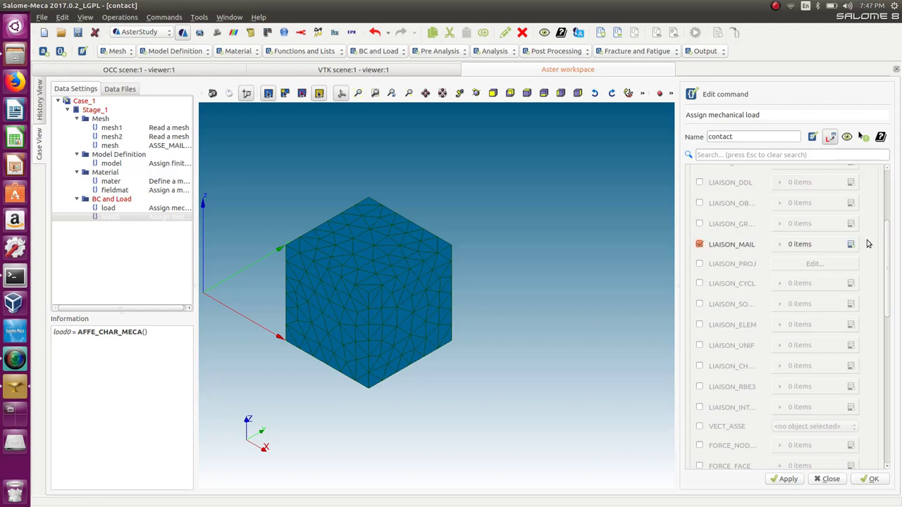
{"action": "left_click", "coordinate": [851, 243]}
{"action": "left_click", "coordinate": [805, 267]}
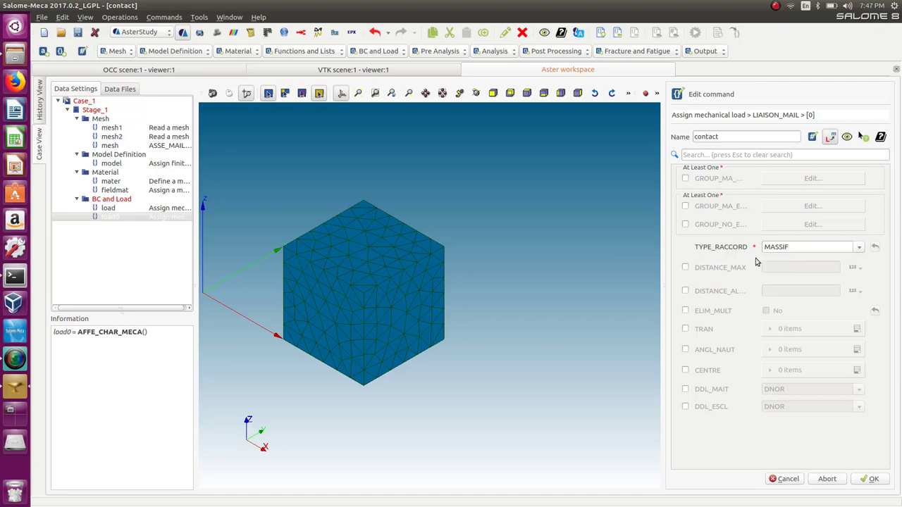
{"action": "left_click", "coordinate": [860, 248]}
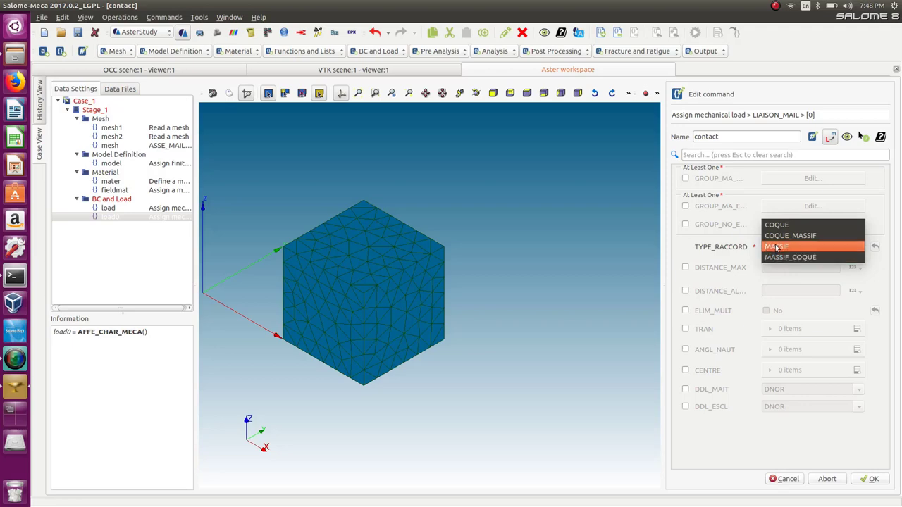
Set the LIAISON_MAIL connection type to MASSIF with box1 as the master group
{"action": "left_click", "coordinate": [776, 247]}
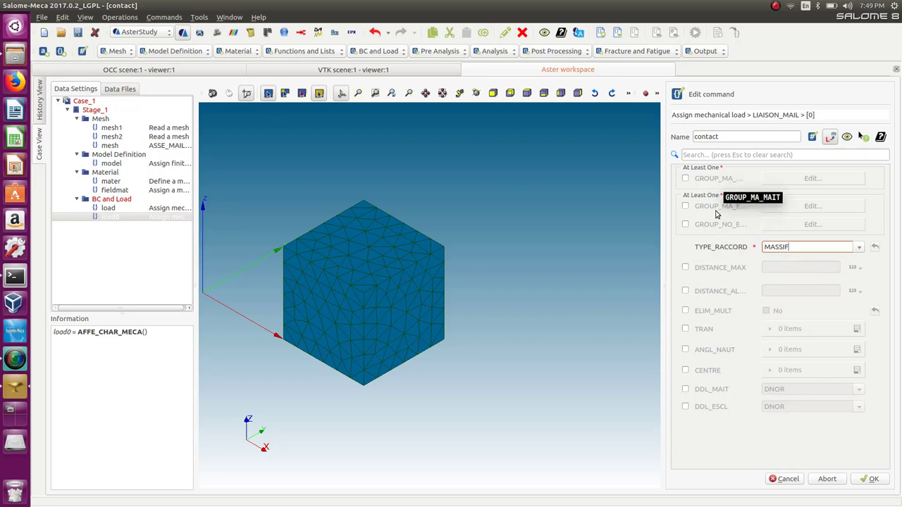
{"action": "left_click", "coordinate": [687, 181]}
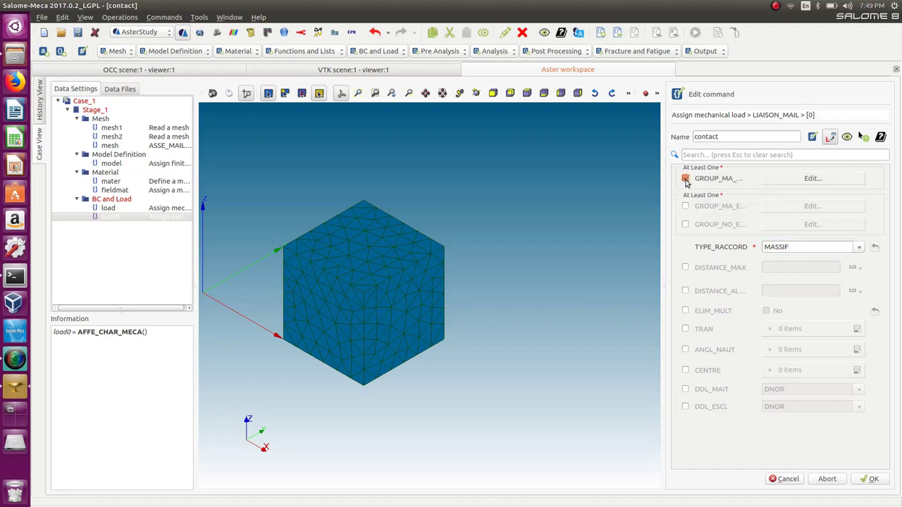
{"action": "left_click", "coordinate": [824, 181]}
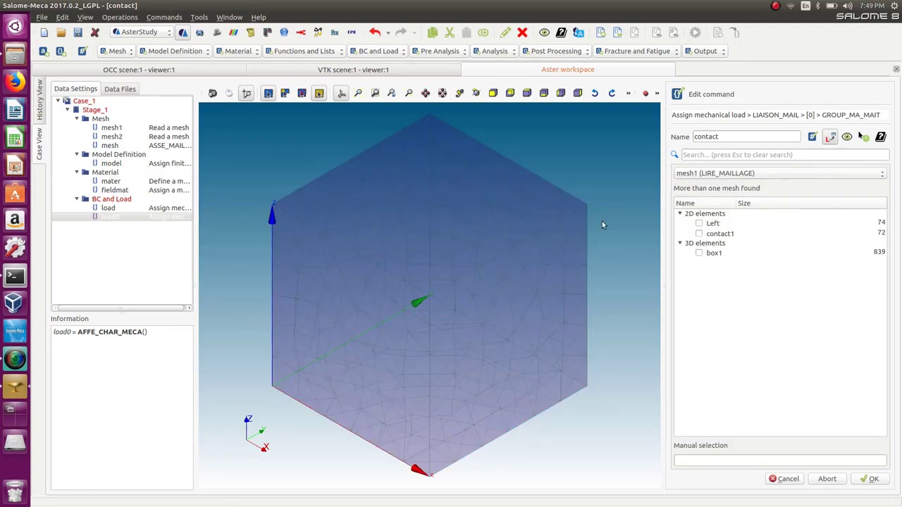
{"action": "left_click", "coordinate": [699, 253]}
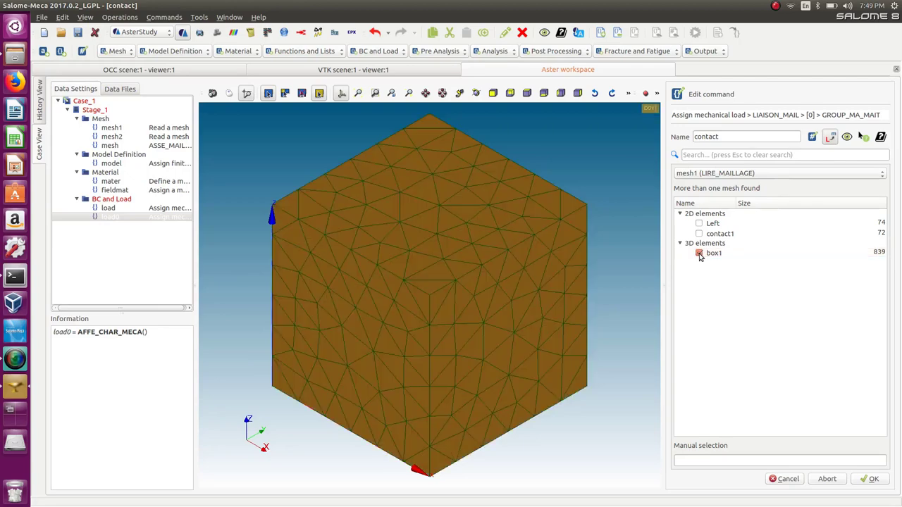
{"action": "left_click", "coordinate": [871, 479]}
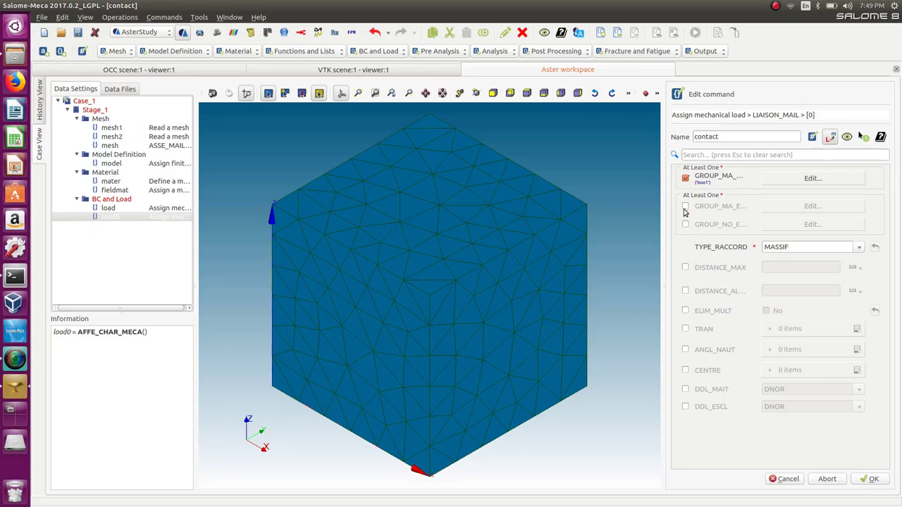
{"action": "left_click", "coordinate": [686, 205]}
Select box2 from mesh2 as the GROUP_MA_ESCL slave group
{"action": "left_click", "coordinate": [816, 206]}
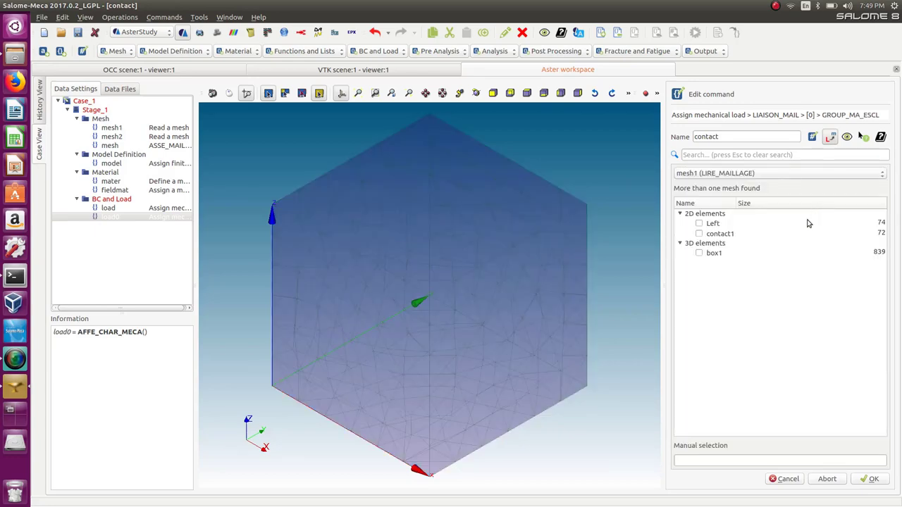
{"action": "left_click", "coordinate": [699, 253]}
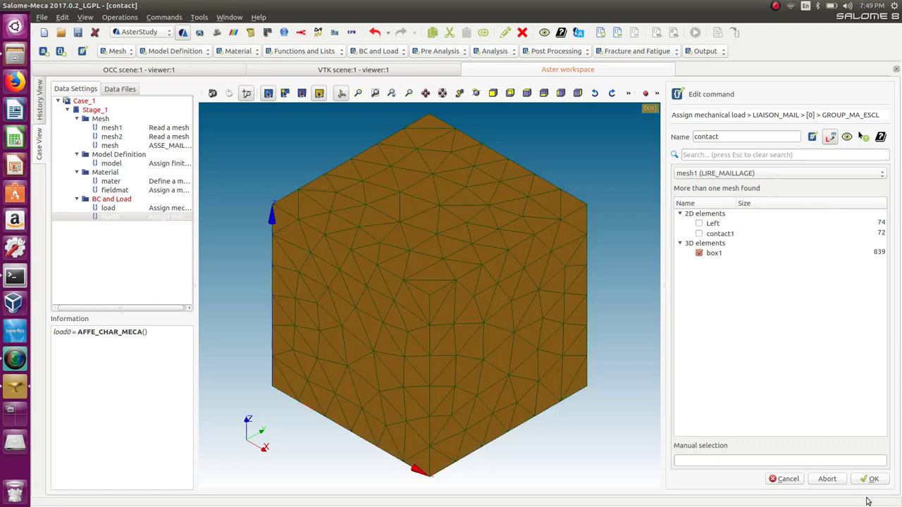
{"action": "left_click", "coordinate": [699, 253]}
{"action": "left_click", "coordinate": [734, 175]}
{"action": "left_click", "coordinate": [726, 192]}
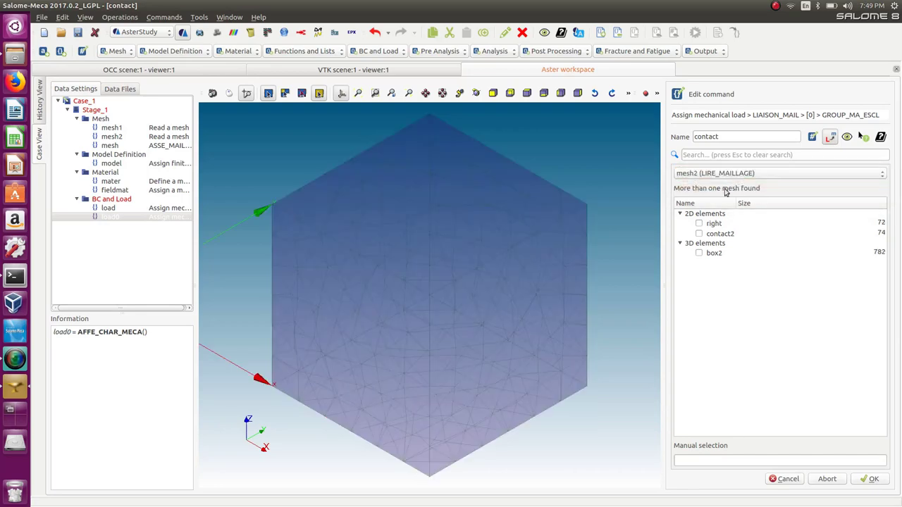
{"action": "left_click", "coordinate": [699, 254]}
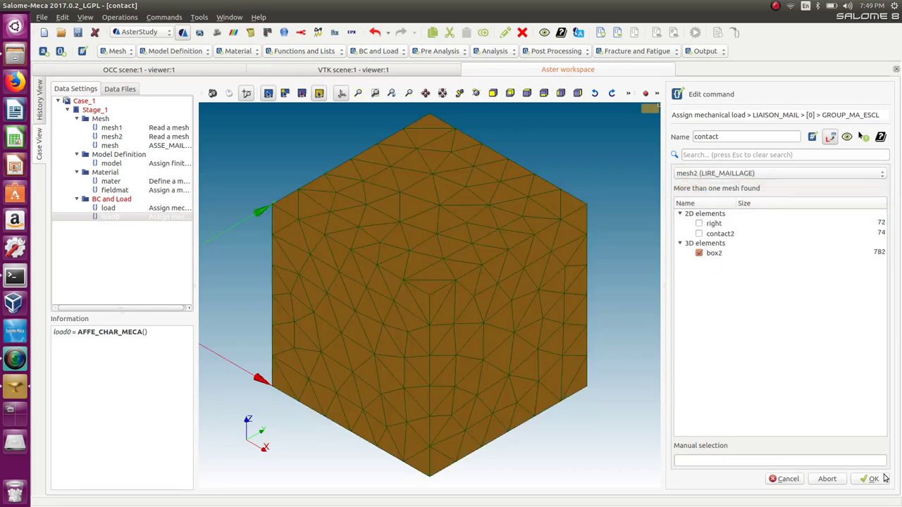
{"action": "left_click", "coordinate": [872, 482]}
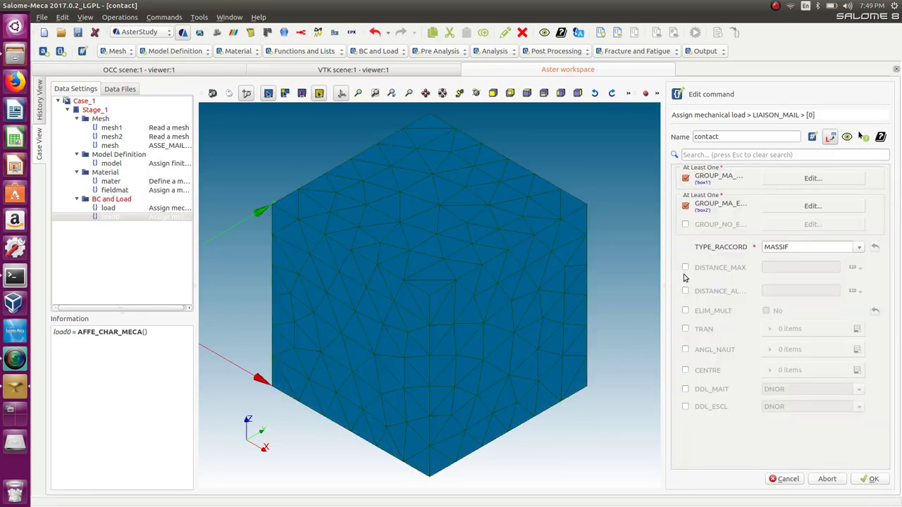
Confirm the LIAISON_MAIL entry and store the contact load
{"action": "scroll", "coordinate": [250, 199], "scroll_direction": "down", "scroll_amount": 4}
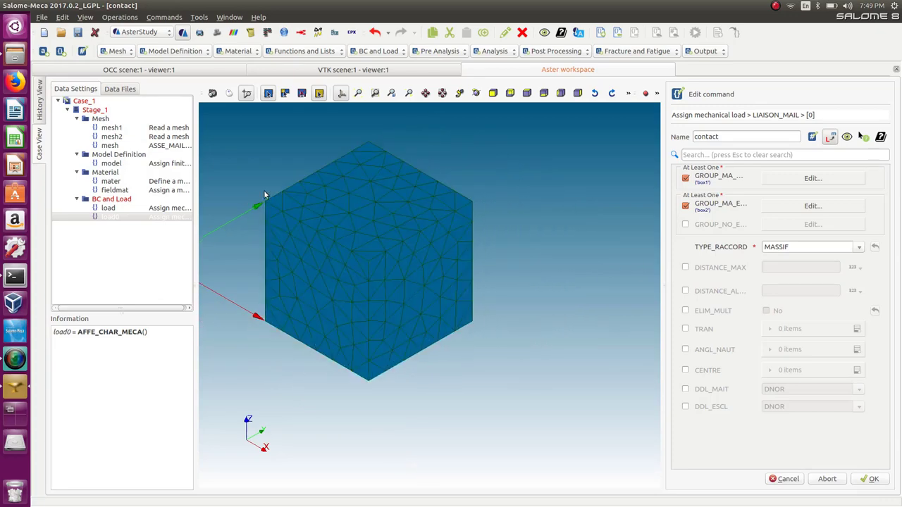
{"action": "middle_click_drag", "start_coordinate": [252, 199], "coordinate": [364, 227]}
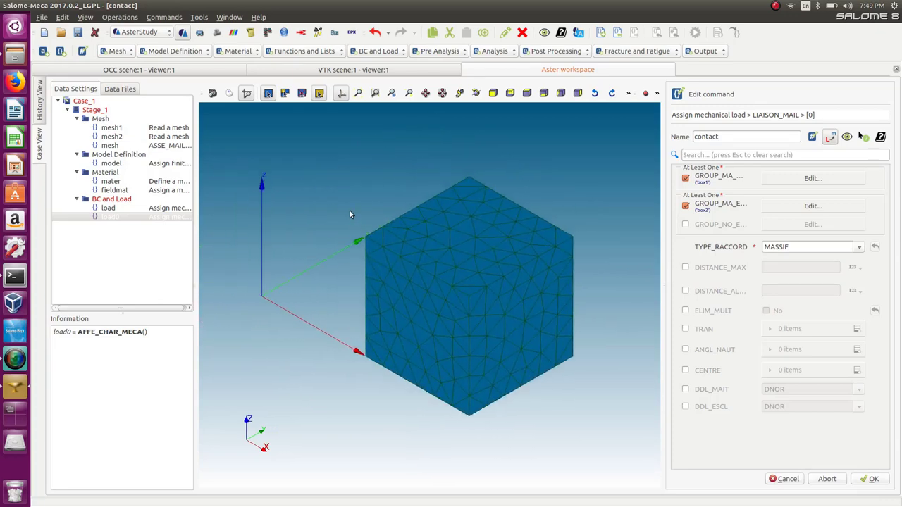
{"action": "scroll", "coordinate": [320, 229], "scroll_direction": "up", "scroll_amount": 2}
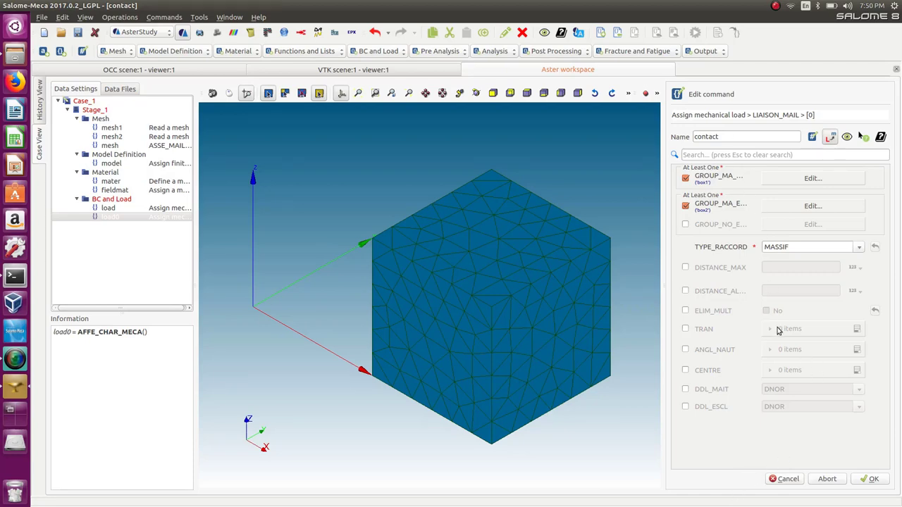
{"action": "left_click", "coordinate": [872, 480]}
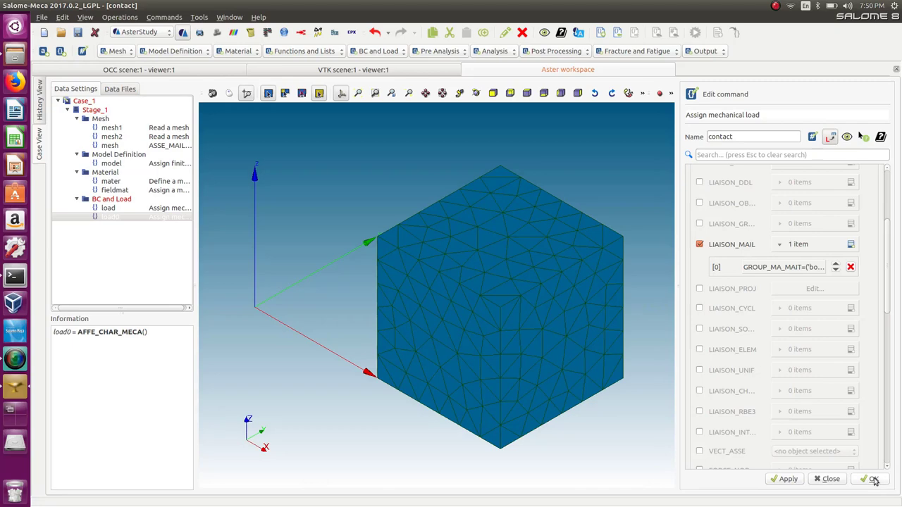
{"action": "left_click", "coordinate": [873, 480]}
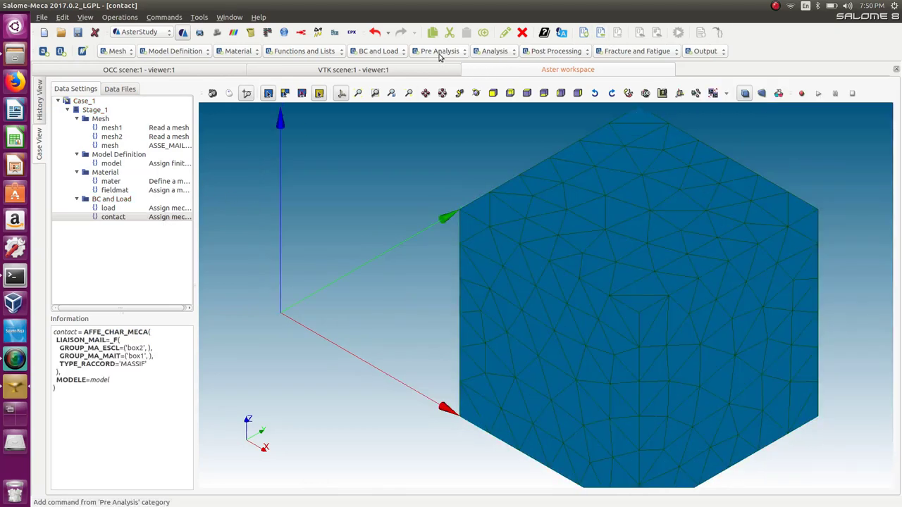
Create a static mechanical analysis using fieldmat, with 'load' as the first load
{"action": "left_click", "coordinate": [484, 52]}
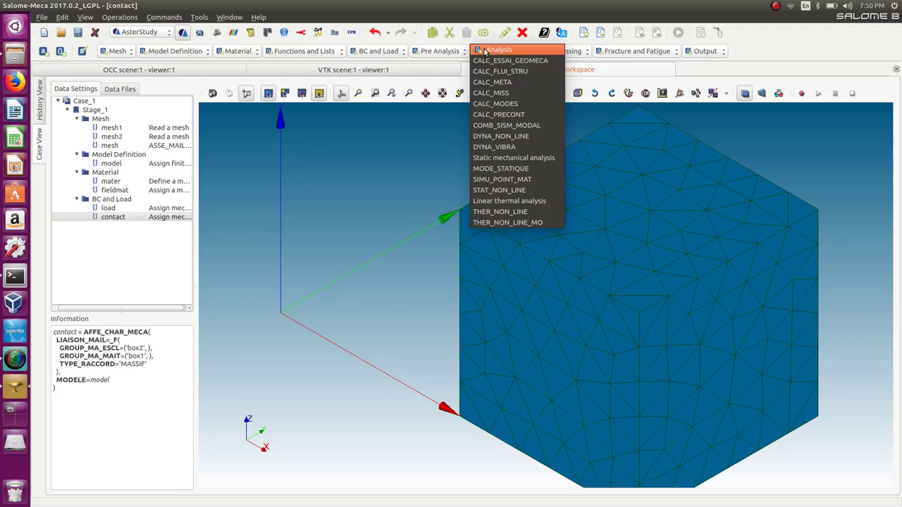
{"action": "left_click", "coordinate": [513, 159]}
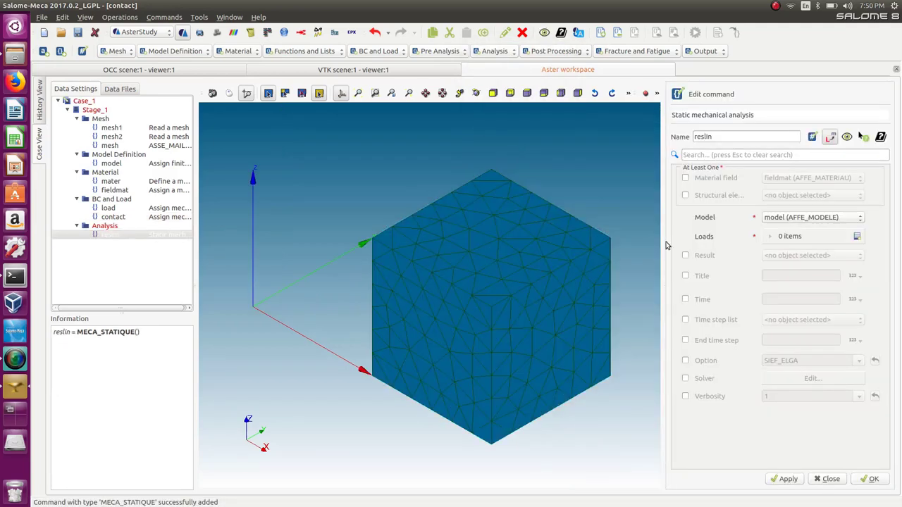
{"action": "left_click", "coordinate": [686, 178]}
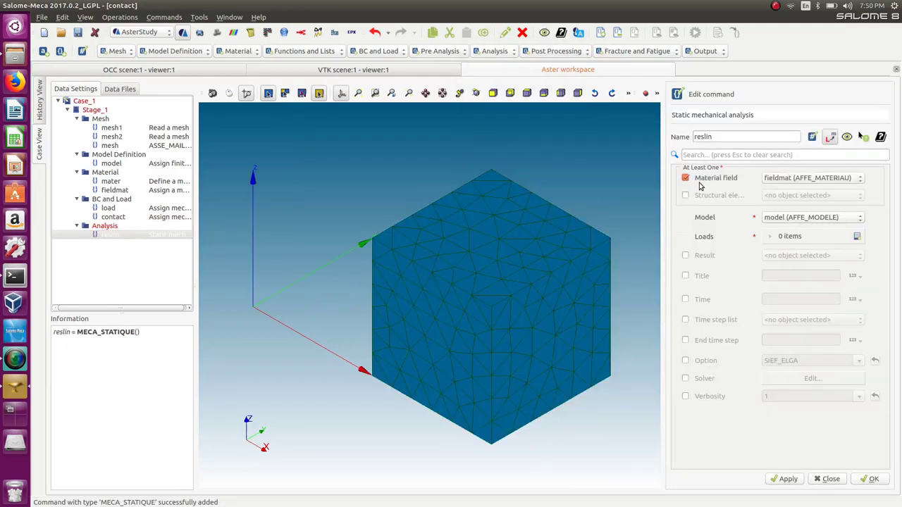
{"action": "left_click", "coordinate": [857, 236]}
{"action": "left_click", "coordinate": [821, 261]}
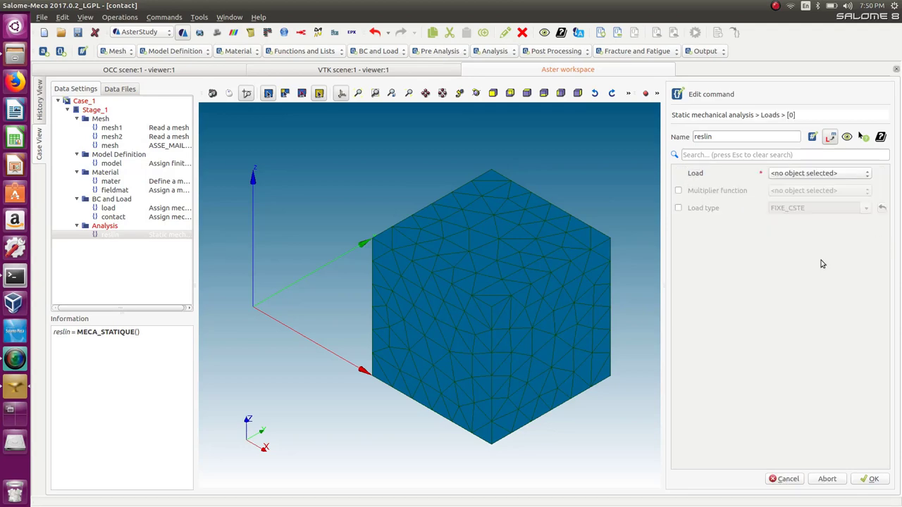
{"action": "left_click", "coordinate": [781, 175]}
{"action": "left_click", "coordinate": [796, 193]}
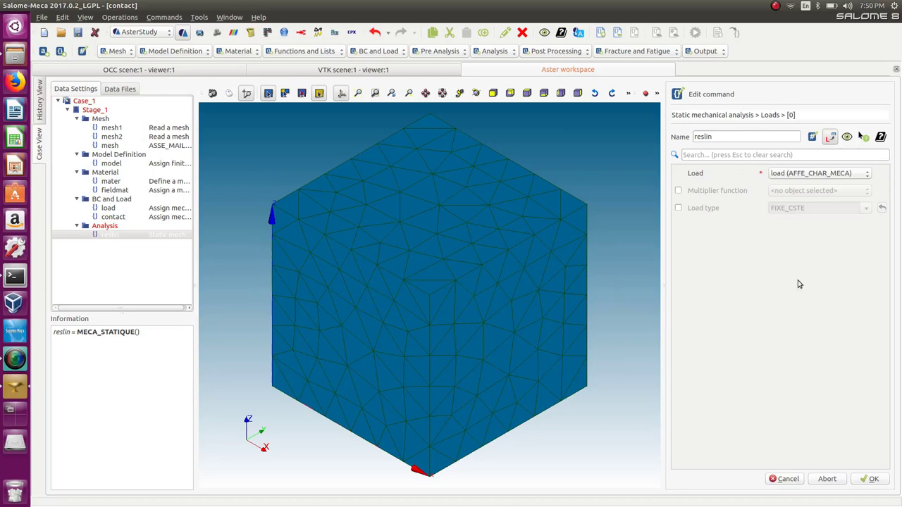
{"action": "left_click", "coordinate": [871, 479]}
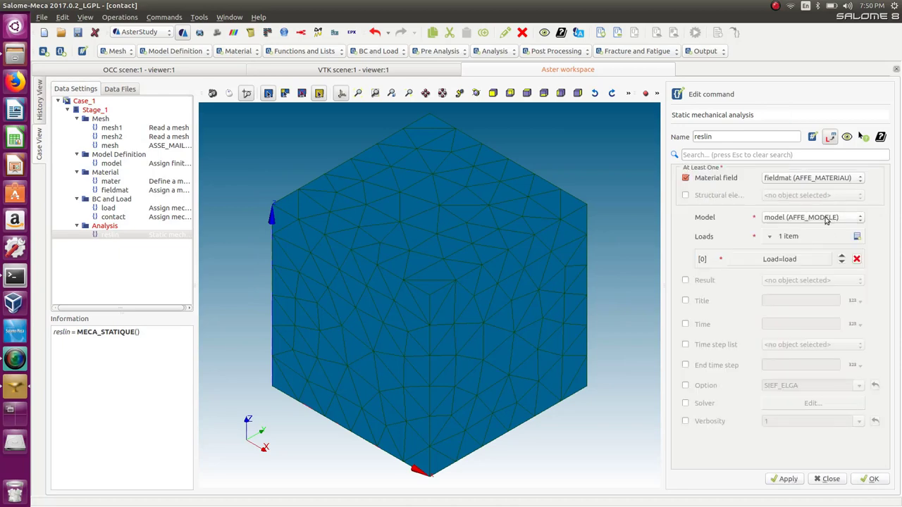
Add 'contact' as the second load and store the analysis reslin
{"action": "left_click", "coordinate": [857, 237]}
{"action": "left_click", "coordinate": [808, 278]}
{"action": "left_click", "coordinate": [793, 176]}
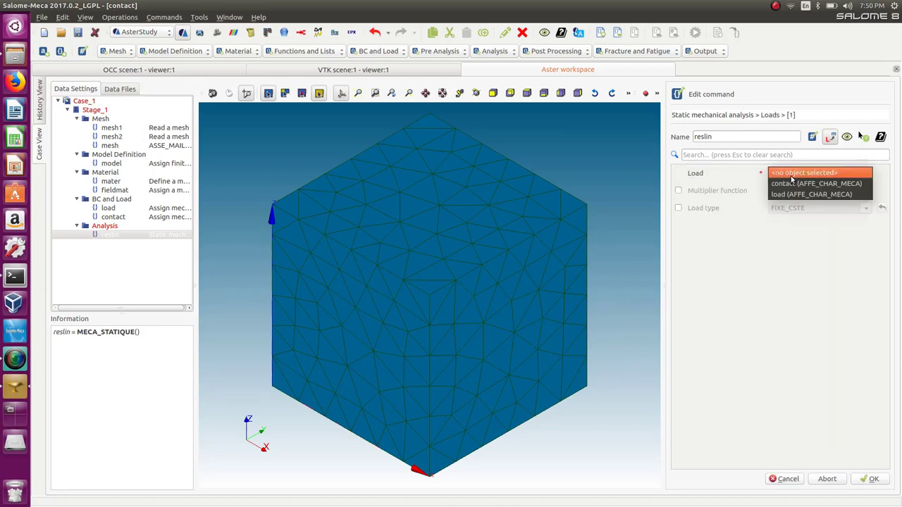
{"action": "left_click", "coordinate": [790, 183]}
{"action": "left_click", "coordinate": [870, 479]}
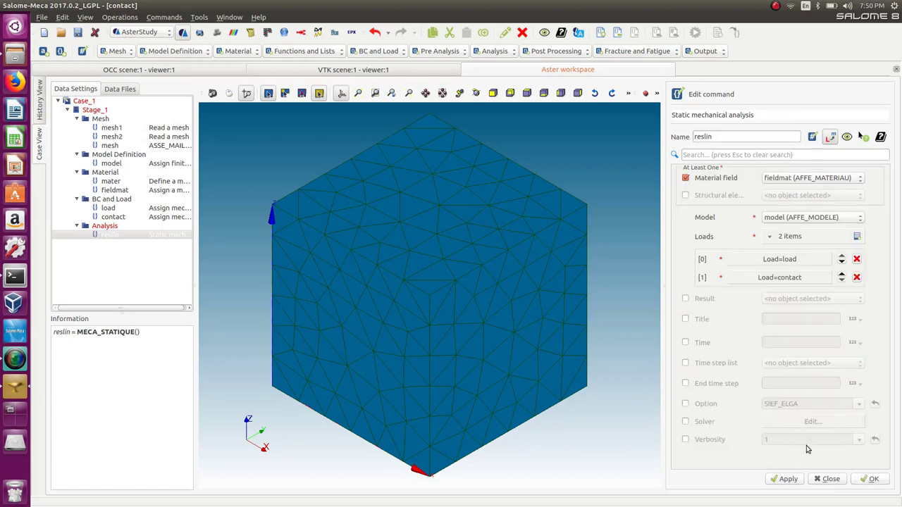
{"action": "left_click", "coordinate": [873, 479]}
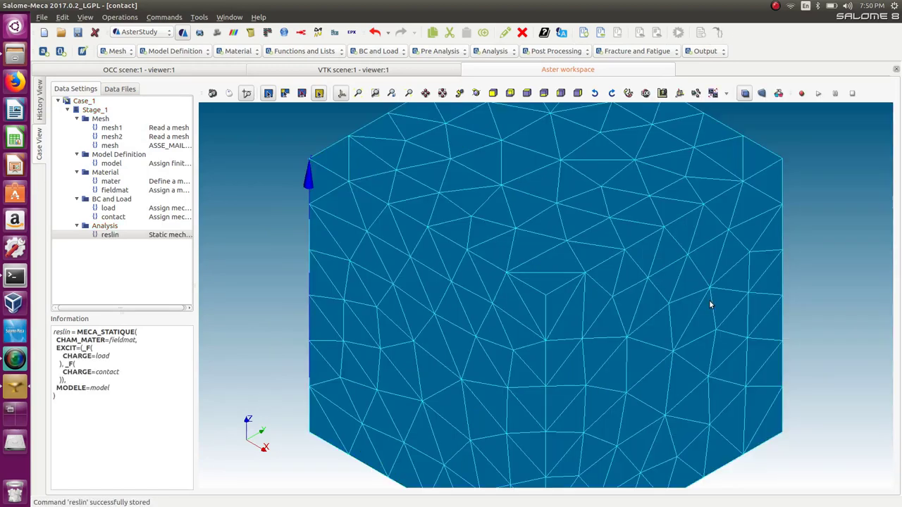
Add a CALC_CHAMP post-processing command acting on reslin
{"action": "left_click", "coordinate": [564, 51]}
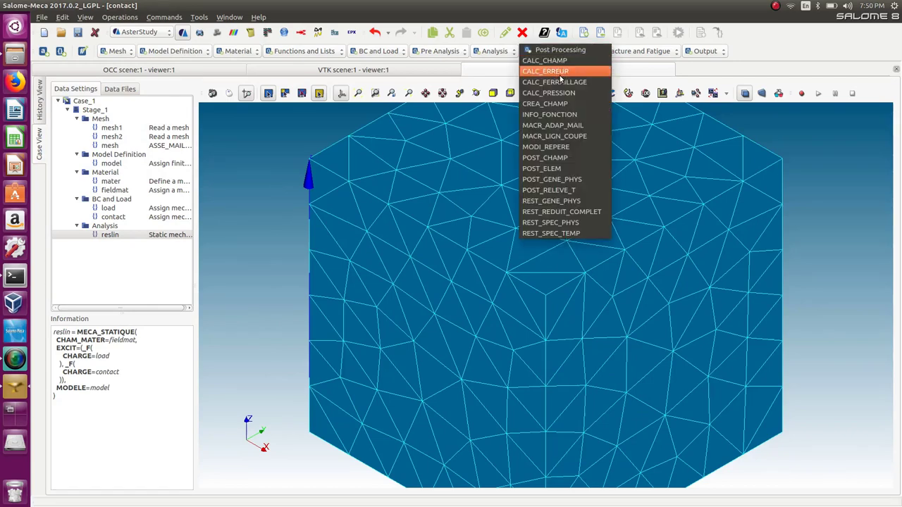
{"action": "left_click", "coordinate": [555, 61]}
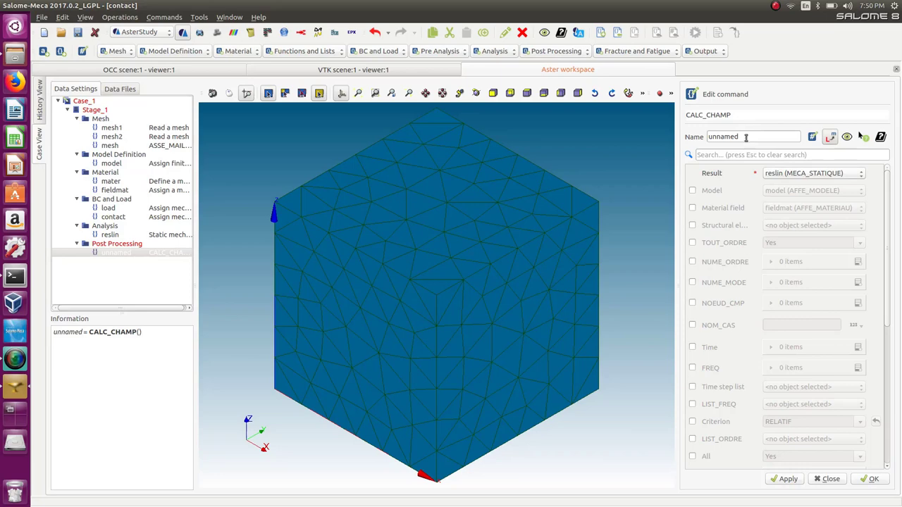
{"action": "left_click_drag", "start_coordinate": [746, 137], "coordinate": [689, 136]}
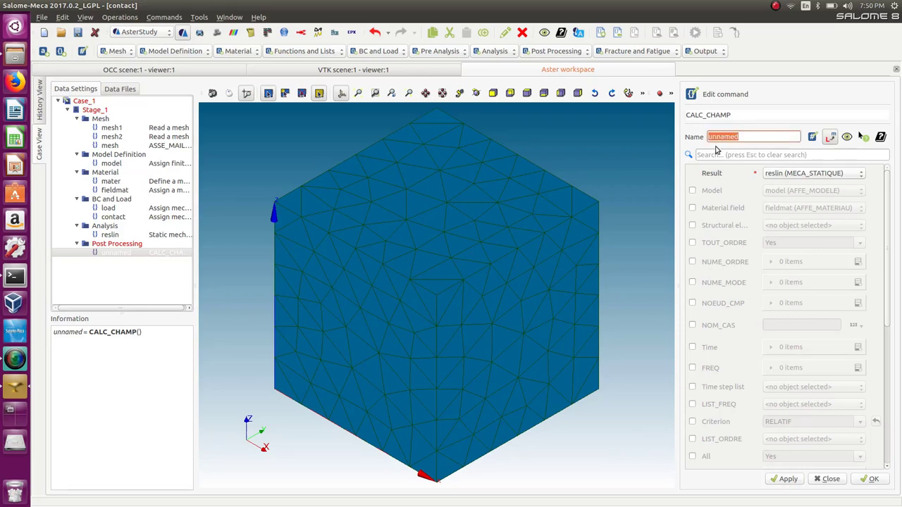
{"action": "type", "text": "reslin"}
{"action": "scroll", "coordinate": [889, 296], "scroll_direction": "down", "scroll_amount": 1}
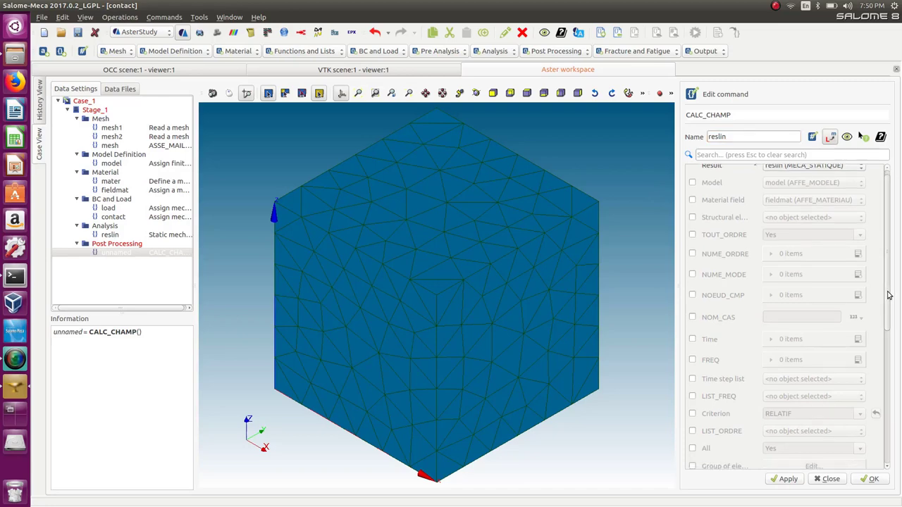
{"action": "scroll", "coordinate": [890, 296], "scroll_direction": "down", "scroll_amount": 10}
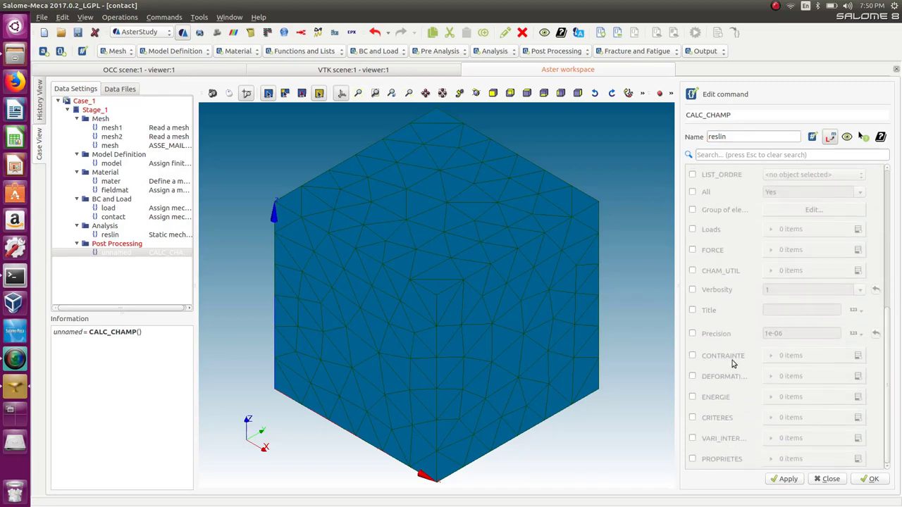
Request SIGM_ELNO under CONTRAINTE and confirm the CALC_CHAMP command
{"action": "left_click", "coordinate": [692, 356]}
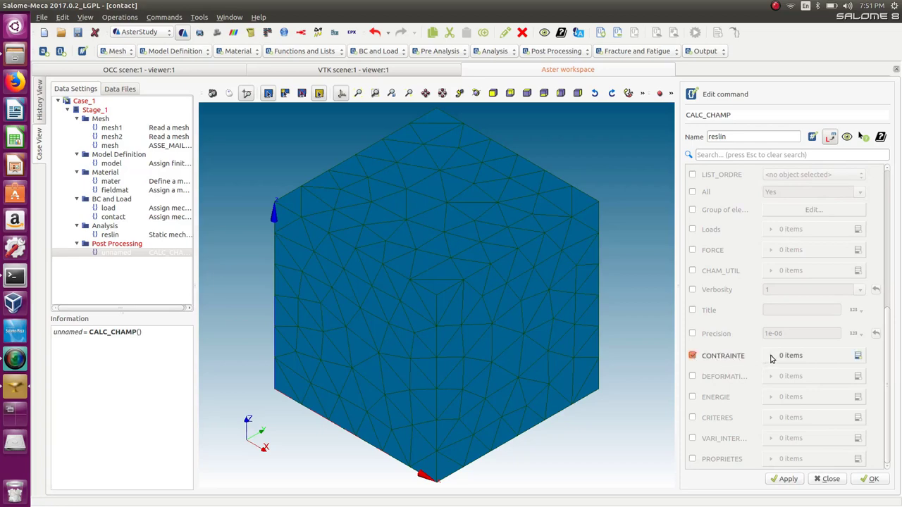
{"action": "left_click", "coordinate": [857, 355]}
{"action": "left_click", "coordinate": [820, 381]}
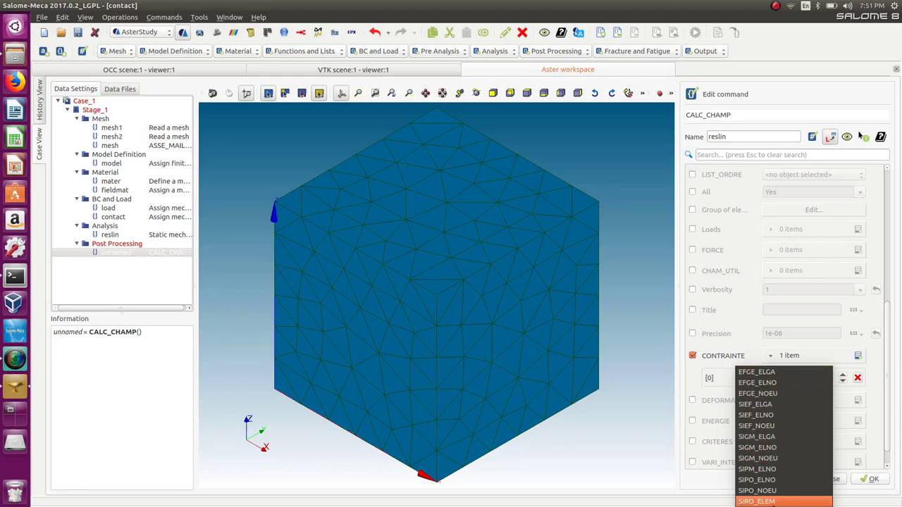
{"action": "left_click", "coordinate": [774, 460]}
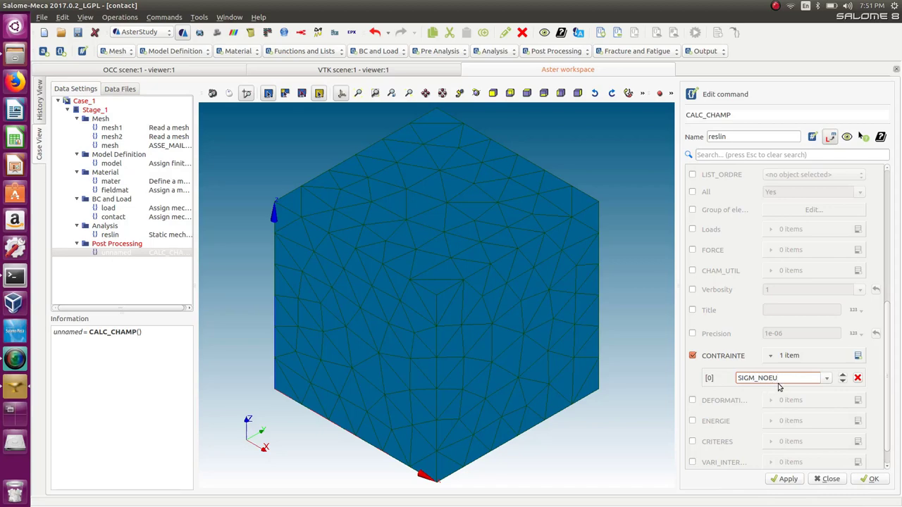
{"action": "left_click", "coordinate": [826, 379]}
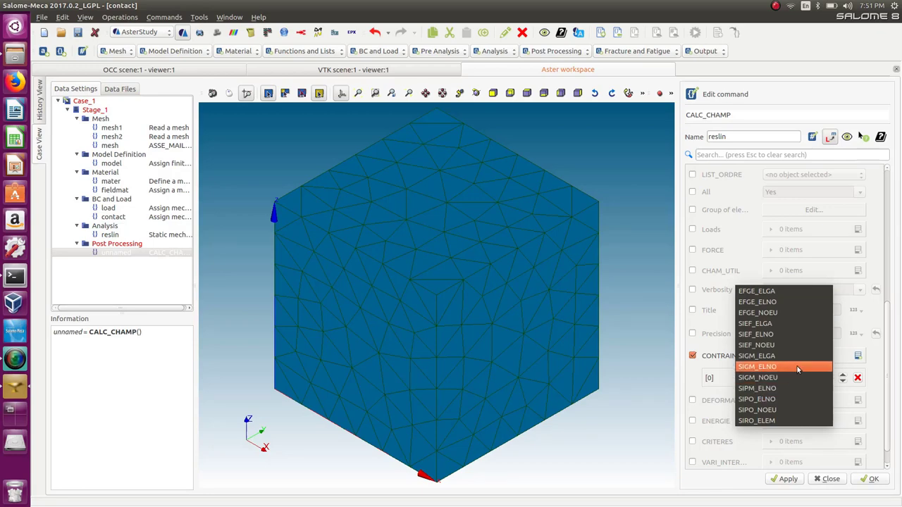
{"action": "left_click", "coordinate": [799, 366]}
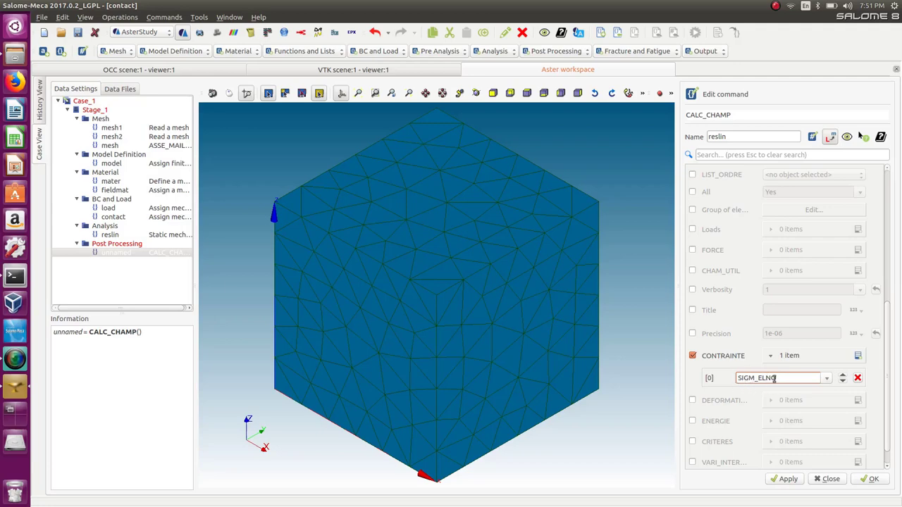
{"action": "left_click", "coordinate": [889, 386]}
{"action": "left_click_drag", "start_coordinate": [889, 386], "coordinate": [889, 396]}
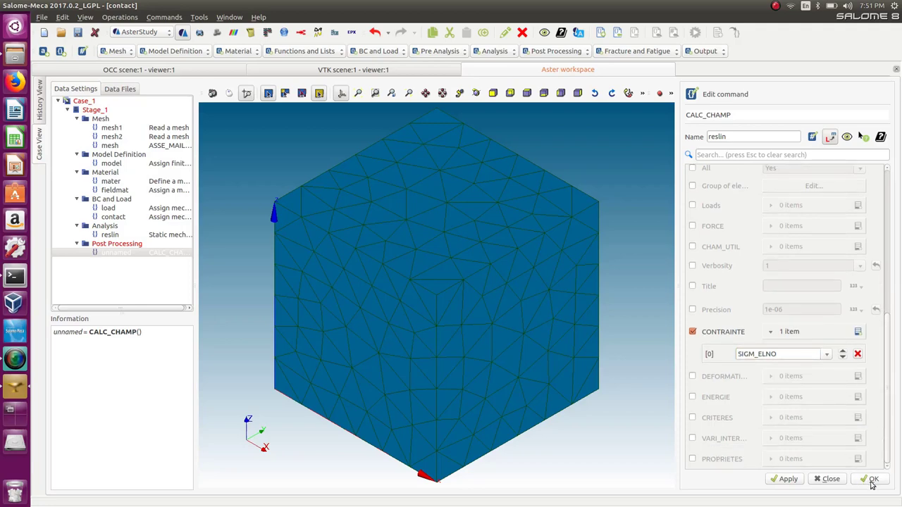
{"action": "left_click", "coordinate": [872, 481]}
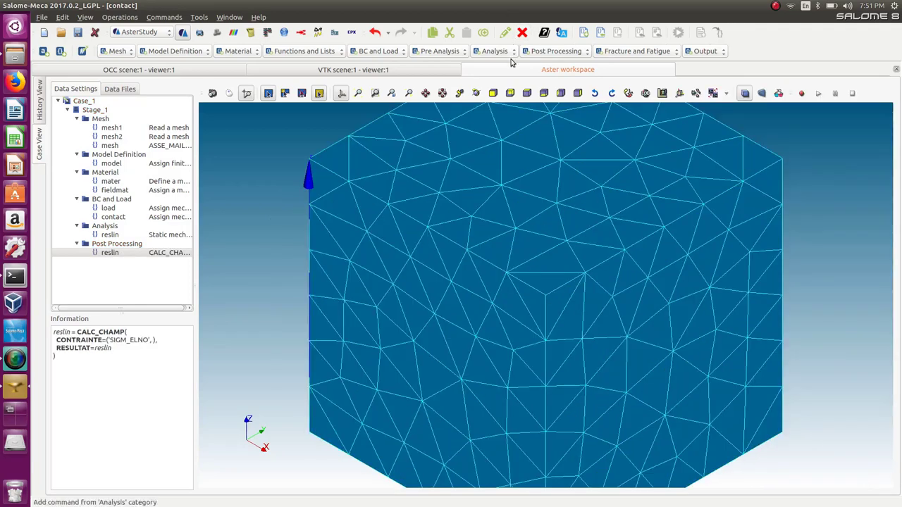
Add a Set output results command writing to the file contact.rmed
{"action": "left_click", "coordinate": [689, 51]}
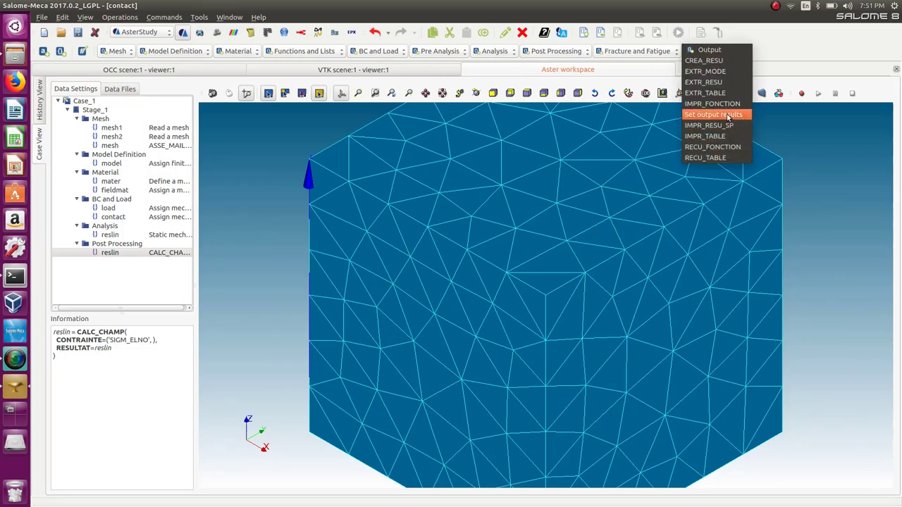
{"action": "left_click", "coordinate": [719, 114]}
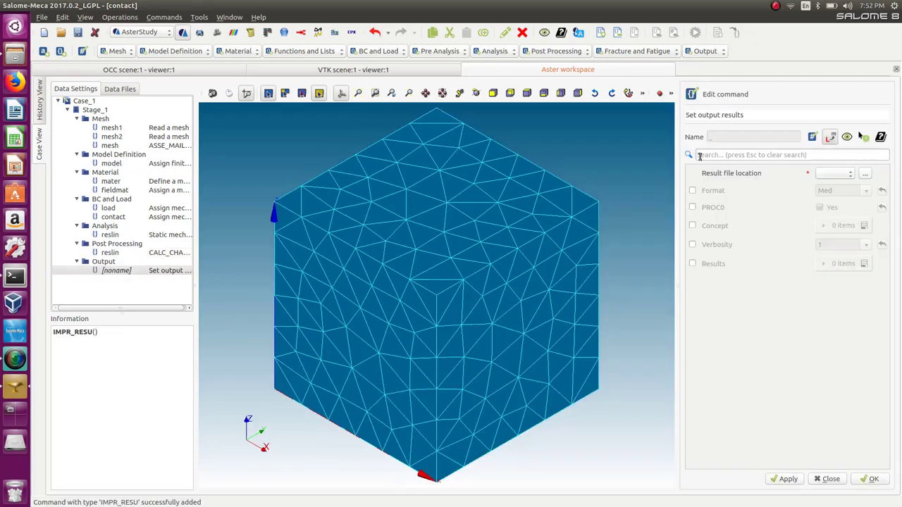
{"action": "left_click", "coordinate": [865, 174]}
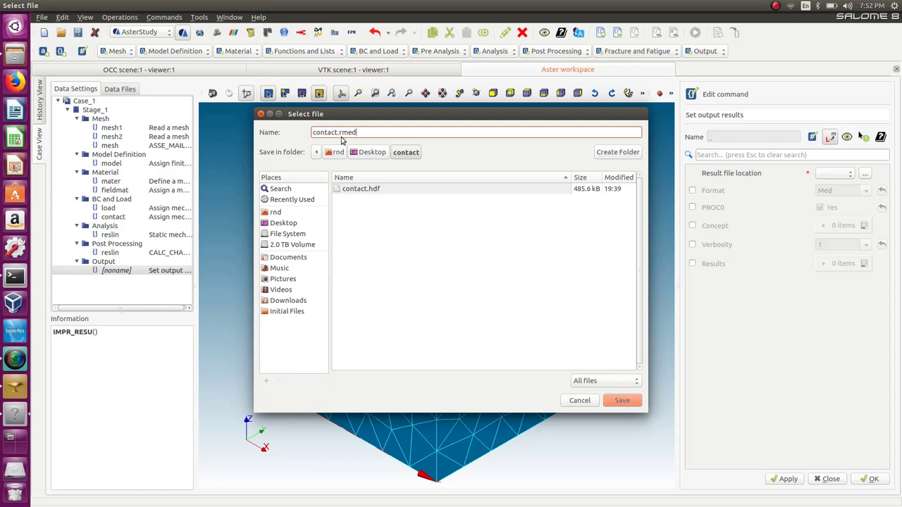
{"action": "left_click", "coordinate": [617, 406]}
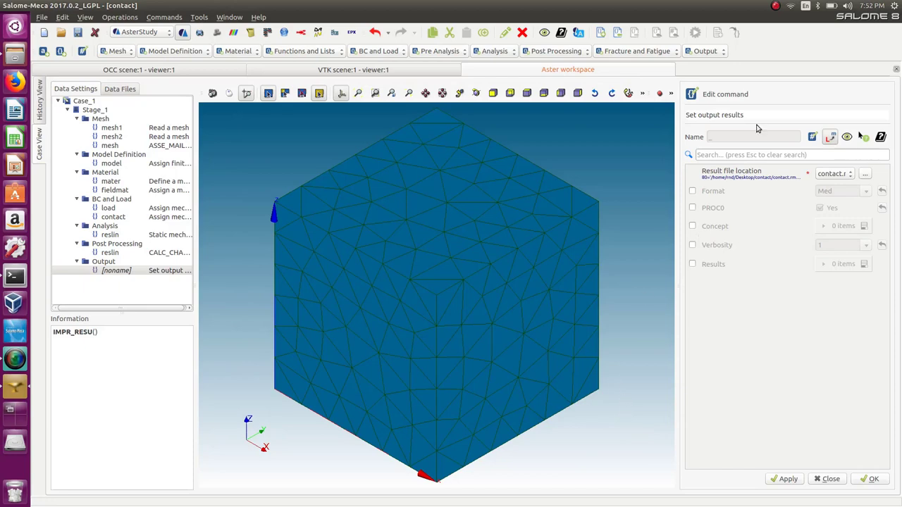
Set the results entry to write reslin, confirm the command, and save the study
{"action": "left_click", "coordinate": [692, 263]}
{"action": "left_click", "coordinate": [863, 264]}
{"action": "left_click", "coordinate": [786, 287]}
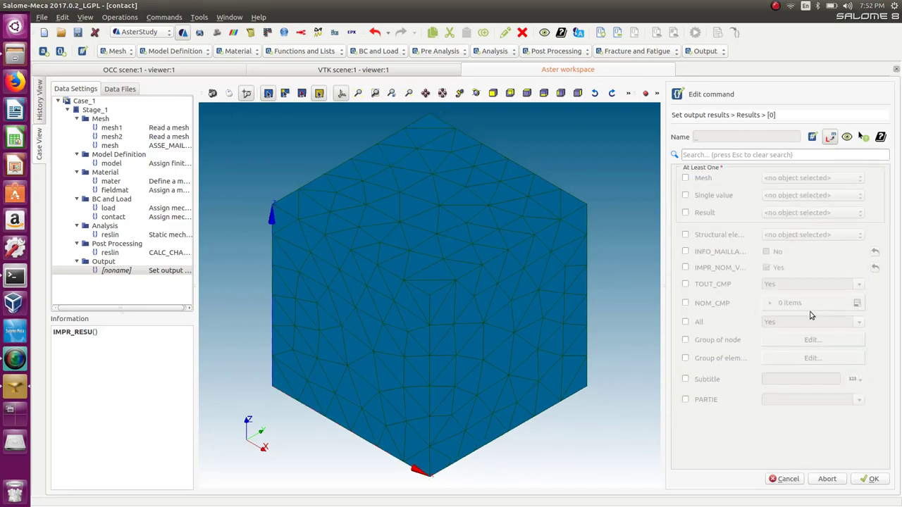
{"action": "left_click", "coordinate": [685, 213]}
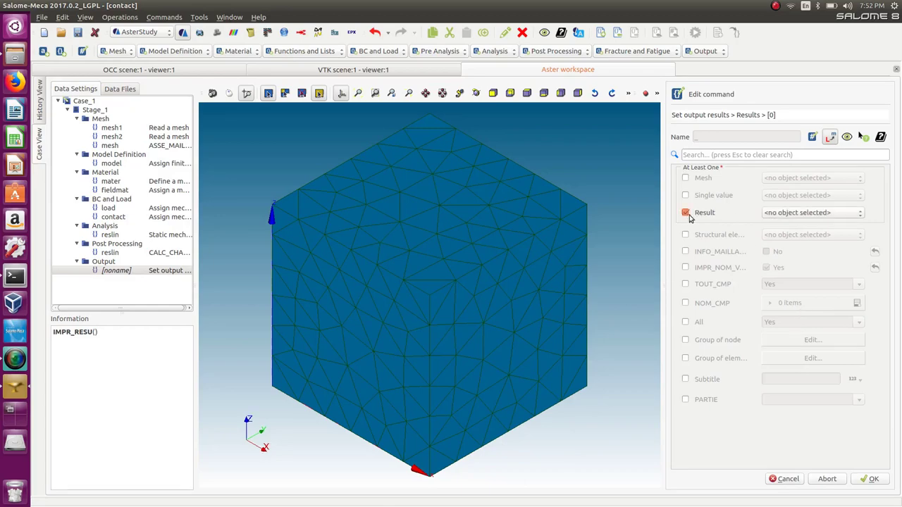
{"action": "left_click", "coordinate": [784, 212]}
{"action": "left_click", "coordinate": [786, 224]}
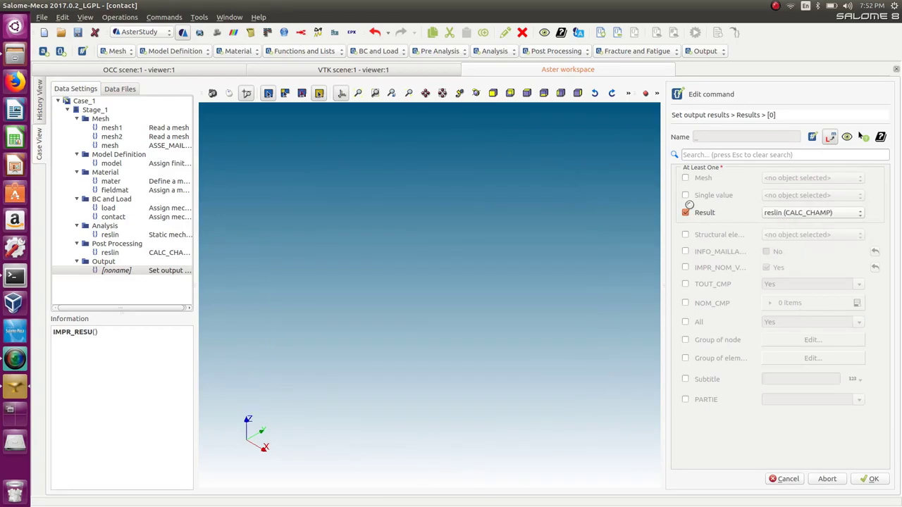
{"action": "left_click", "coordinate": [872, 480]}
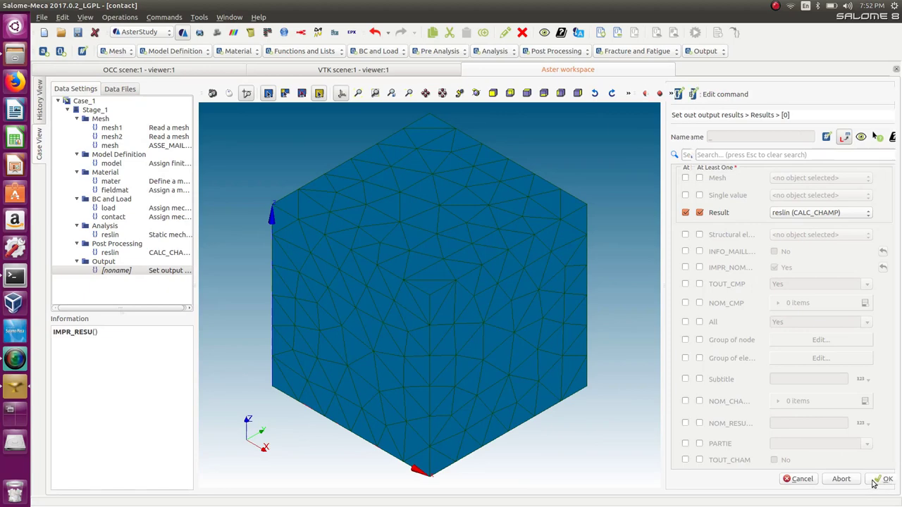
{"action": "left_click", "coordinate": [873, 482]}
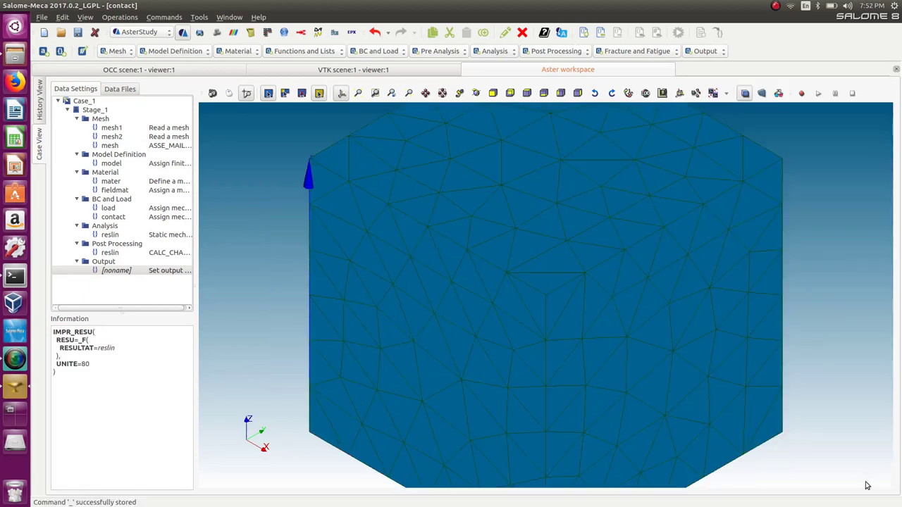
{"action": "left_click", "coordinate": [79, 33]}
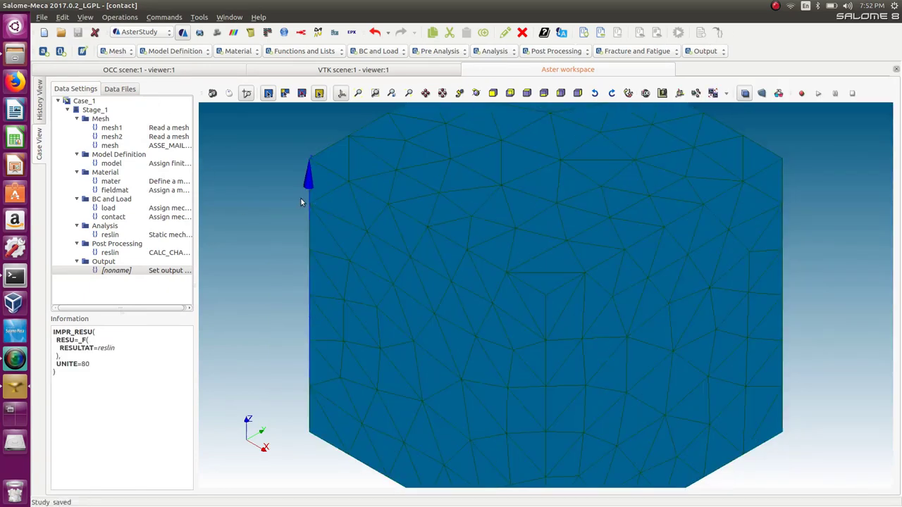
{"action": "left_click", "coordinate": [42, 101]}
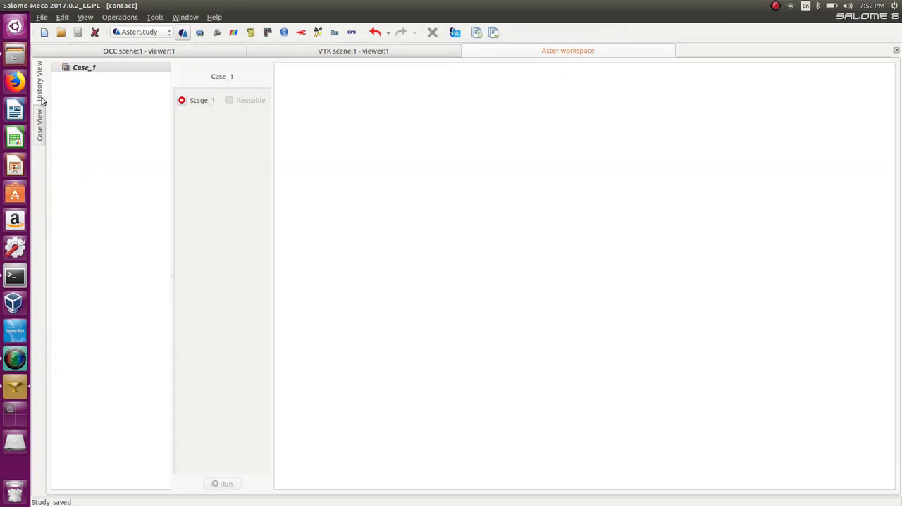
Run reusable Stage_1 as RunCase_1 with 1024 memory; the calculation fails
{"action": "left_click", "coordinate": [182, 102]}
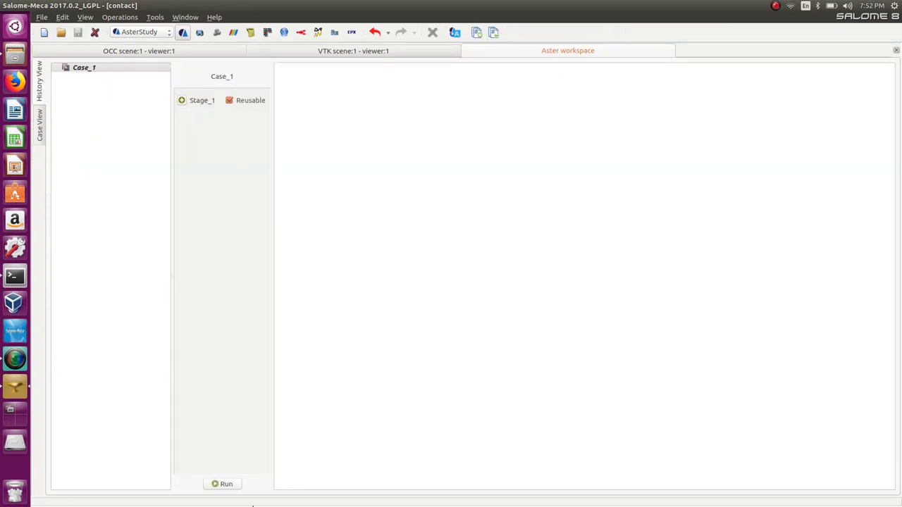
{"action": "left_click", "coordinate": [226, 484]}
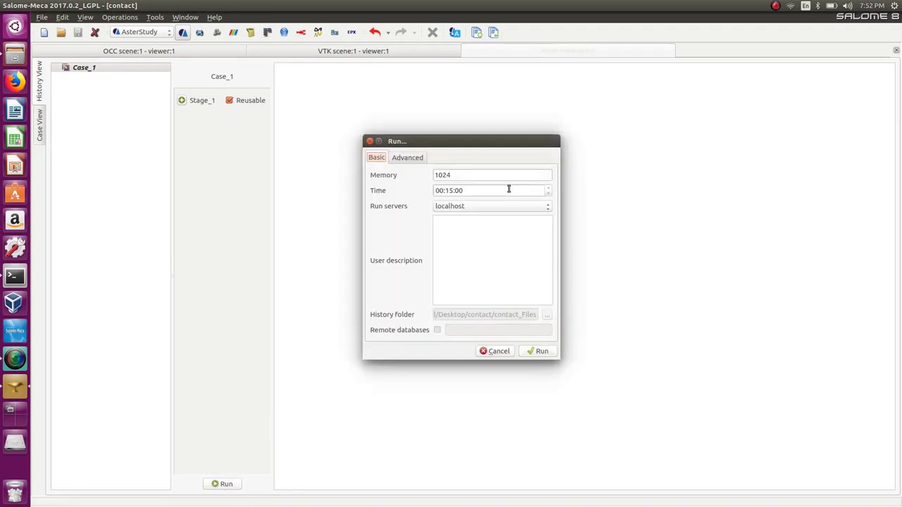
{"action": "left_click", "coordinate": [541, 352]}
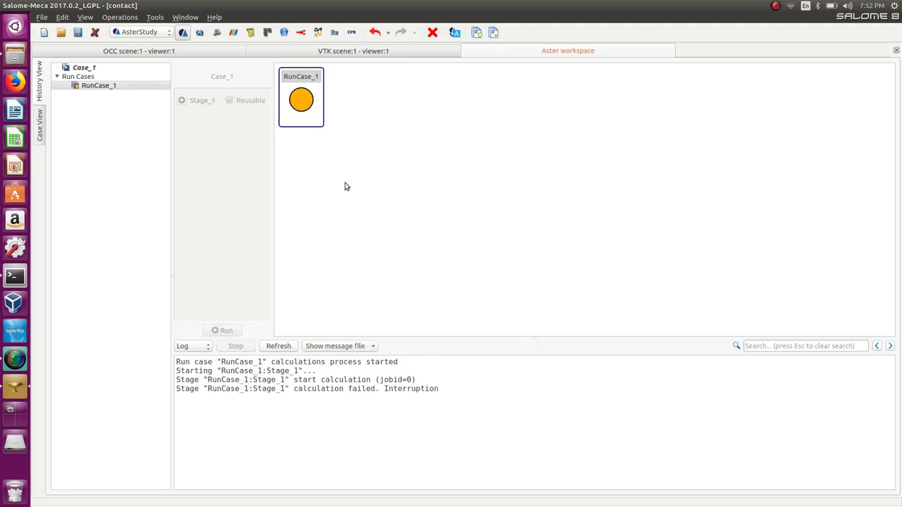
{"action": "left_click", "coordinate": [333, 346]}
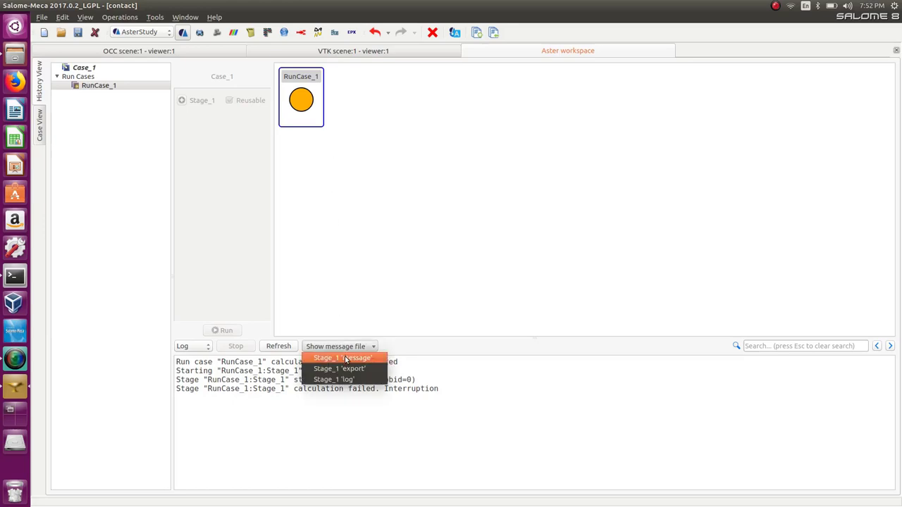
Review the Stage_1 message file's memory allocation error over the 350 Mo limit, then close gedit
{"action": "left_click", "coordinate": [339, 357]}
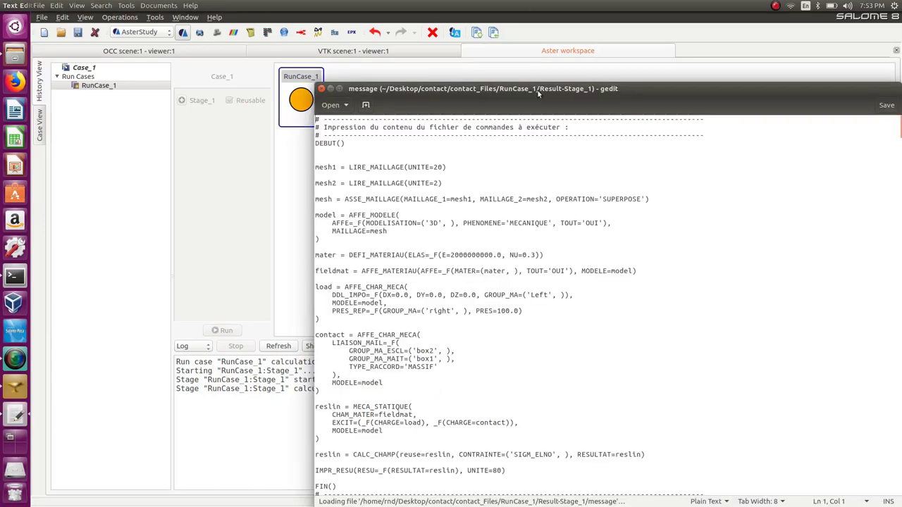
{"action": "scroll", "coordinate": [502, 410], "scroll_direction": "down", "scroll_amount": 7}
{"action": "scroll", "coordinate": [502, 410], "scroll_direction": "down", "scroll_amount": 20}
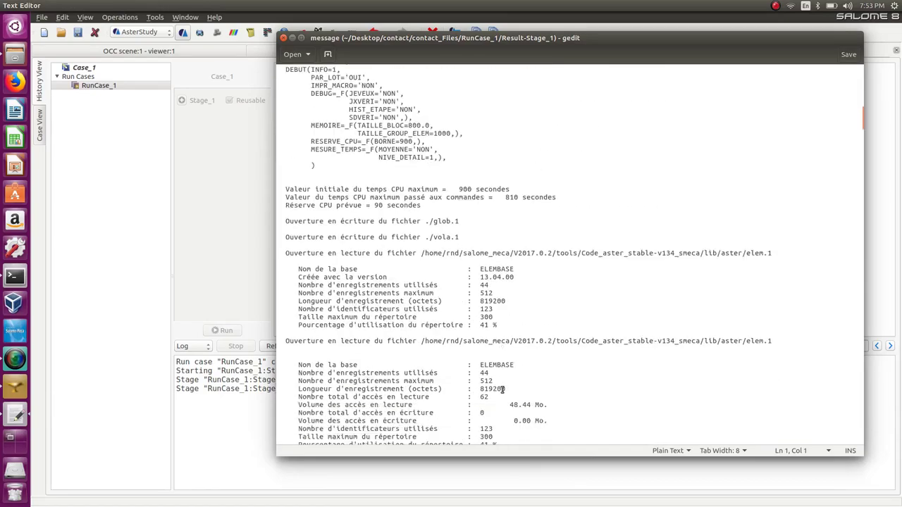
{"action": "scroll", "coordinate": [818, 222], "scroll_direction": "down", "scroll_amount": 20}
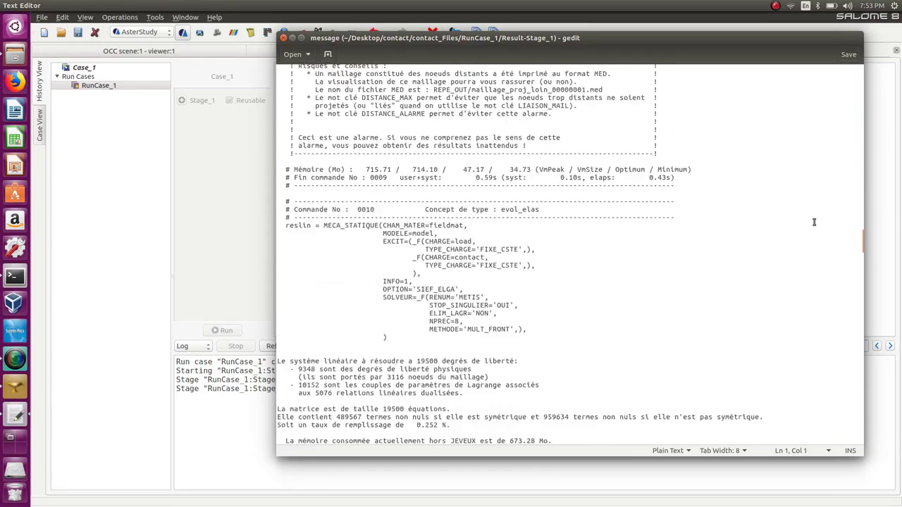
{"action": "left_click_drag", "start_coordinate": [862, 264], "coordinate": [861, 437]}
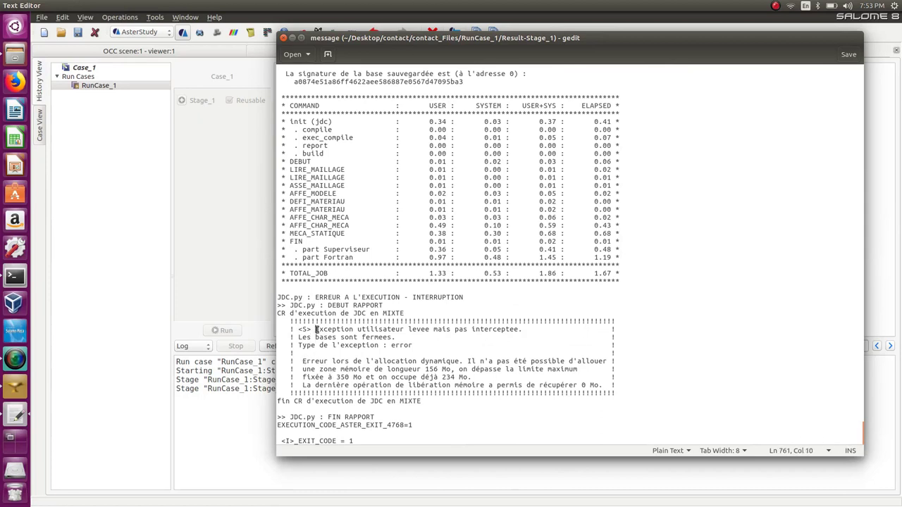
{"action": "left_click_drag", "start_coordinate": [314, 329], "coordinate": [605, 387]}
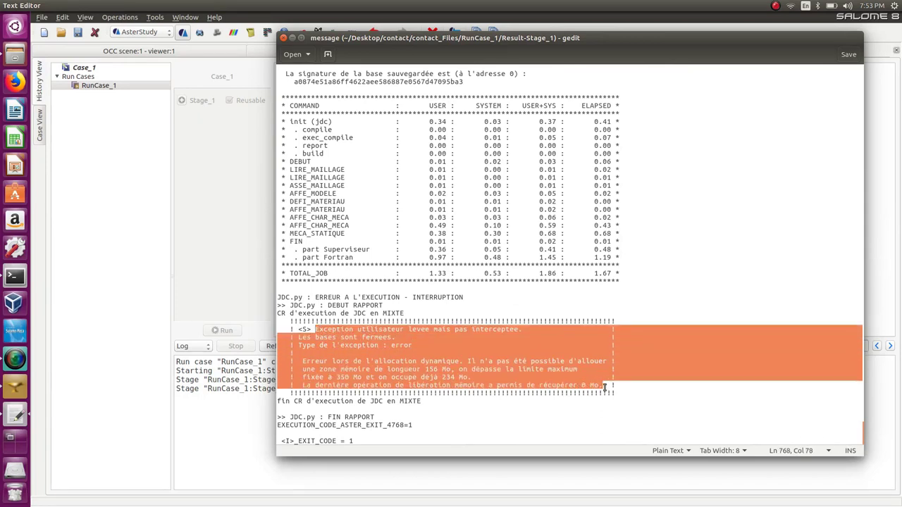
{"action": "left_click", "coordinate": [368, 368]}
{"action": "left_click_drag", "start_coordinate": [335, 361], "coordinate": [600, 385]}
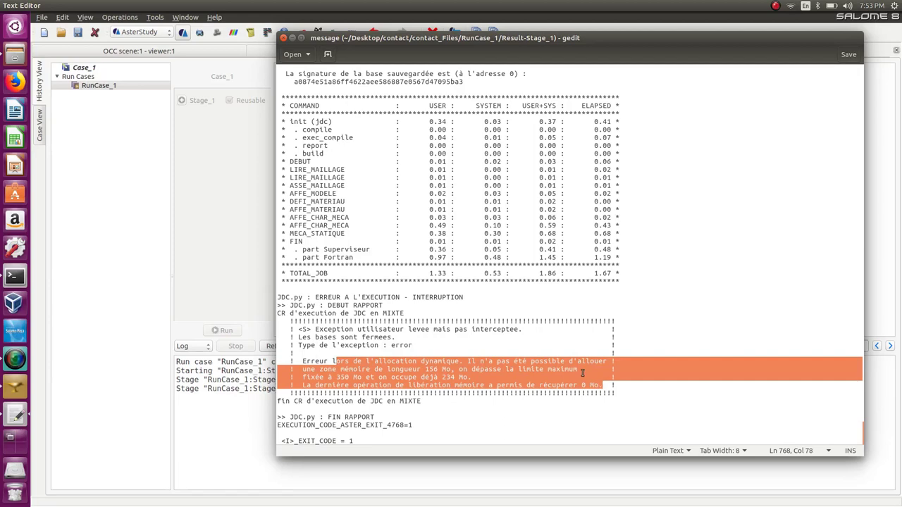
{"action": "left_click", "coordinate": [283, 38]}
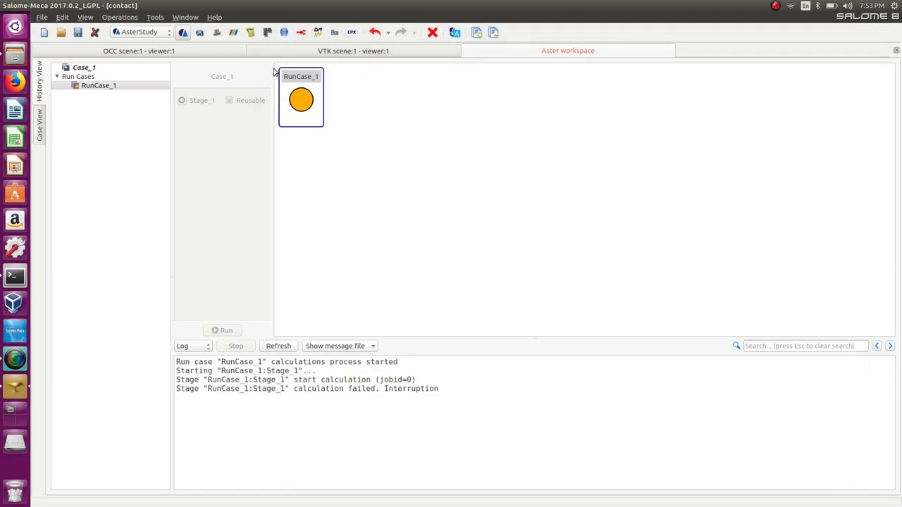
Rerun Case_1 as RunCase_2 with memory raised from 1024 to 3000
{"action": "left_click", "coordinate": [84, 68]}
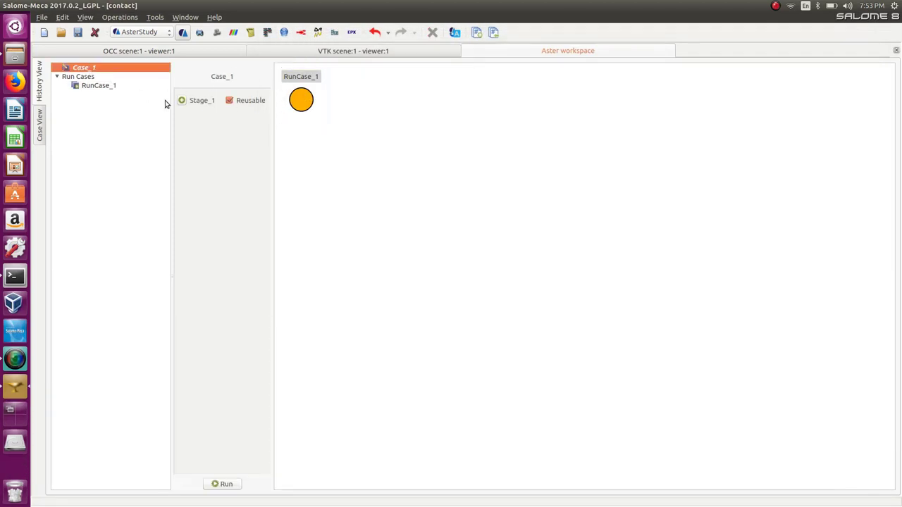
{"action": "left_click", "coordinate": [225, 485]}
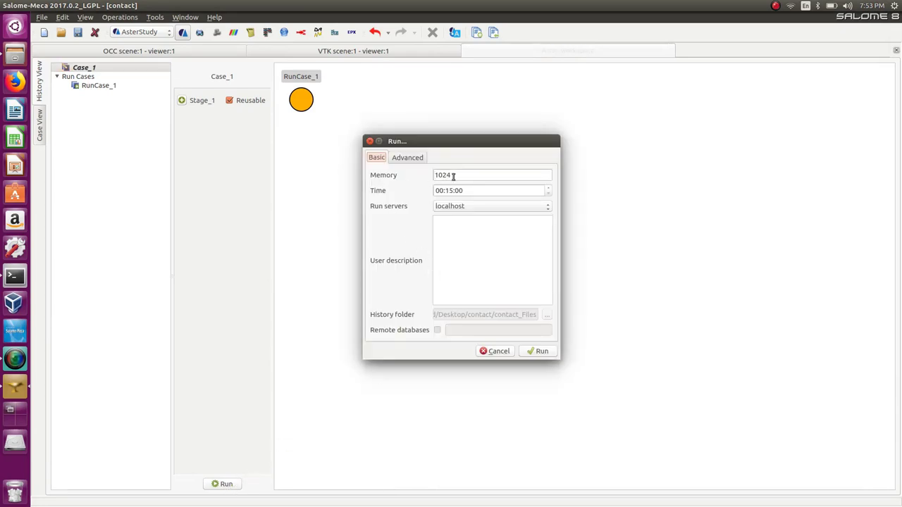
{"action": "left_click_drag", "start_coordinate": [453, 176], "coordinate": [428, 171]}
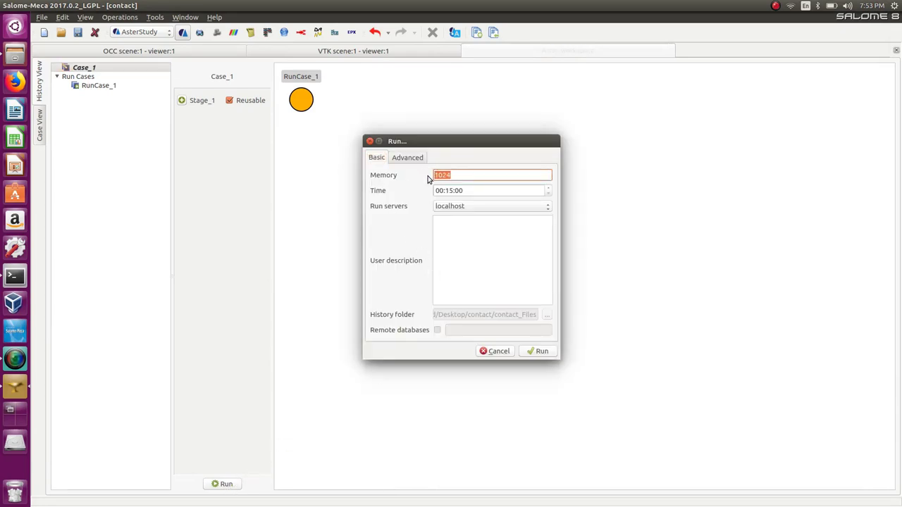
{"action": "type", "text": "3000"}
{"action": "left_click", "coordinate": [539, 352]}
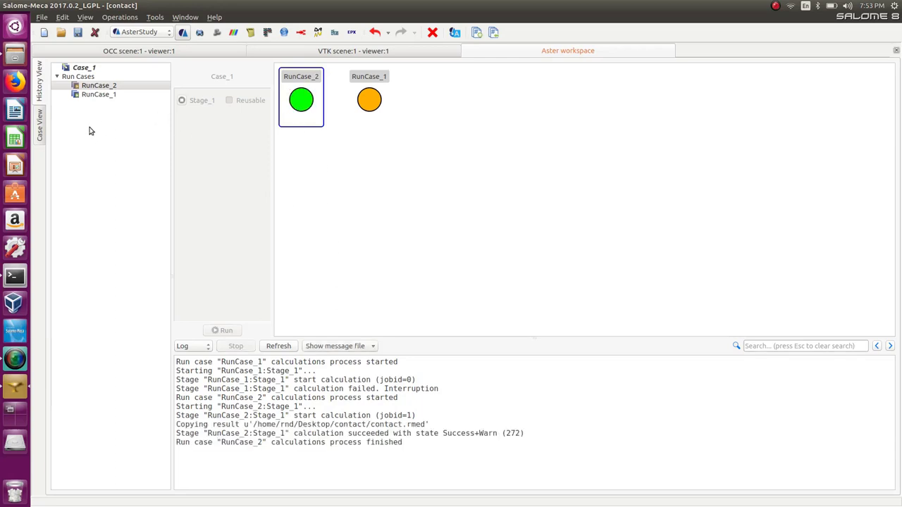
Locate contact.rmed among the case's data files and open it in ParaVis
{"action": "left_click", "coordinate": [40, 125]}
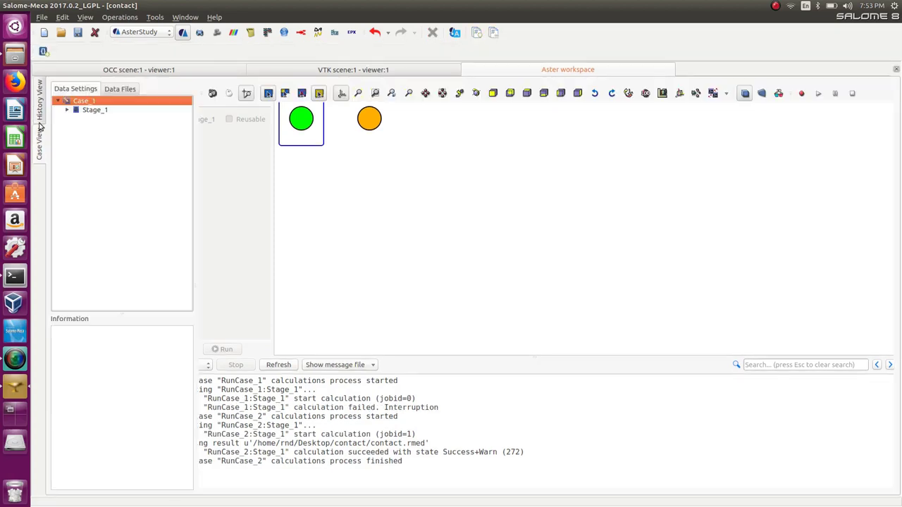
{"action": "left_click", "coordinate": [67, 110]}
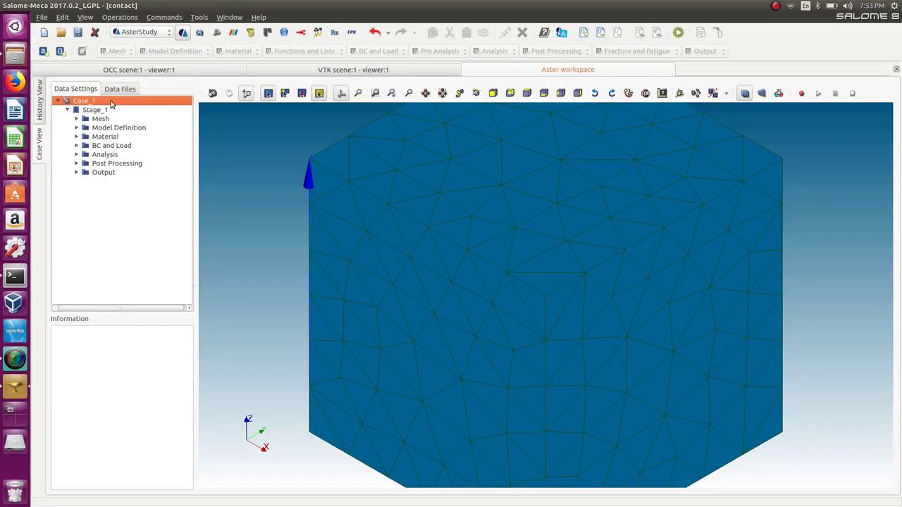
{"action": "left_click", "coordinate": [119, 90]}
{"action": "left_click", "coordinate": [113, 169]}
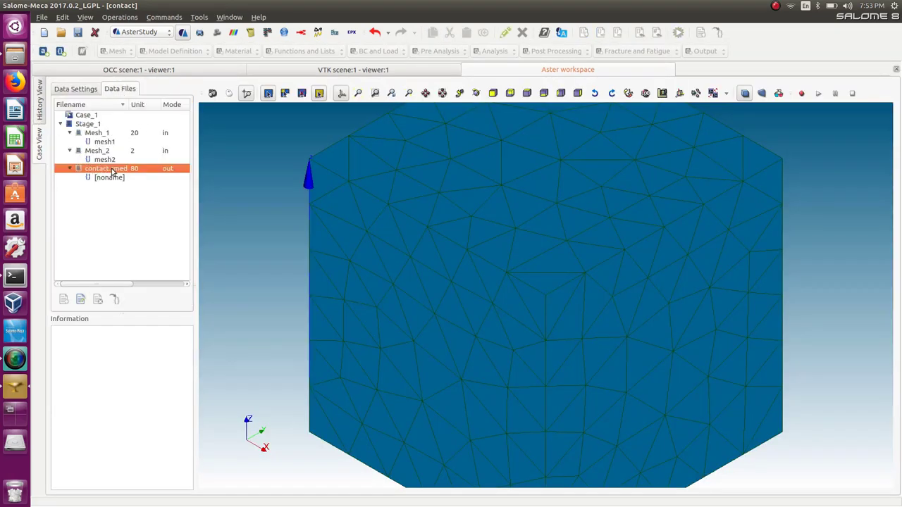
{"action": "right_click", "coordinate": [113, 170]}
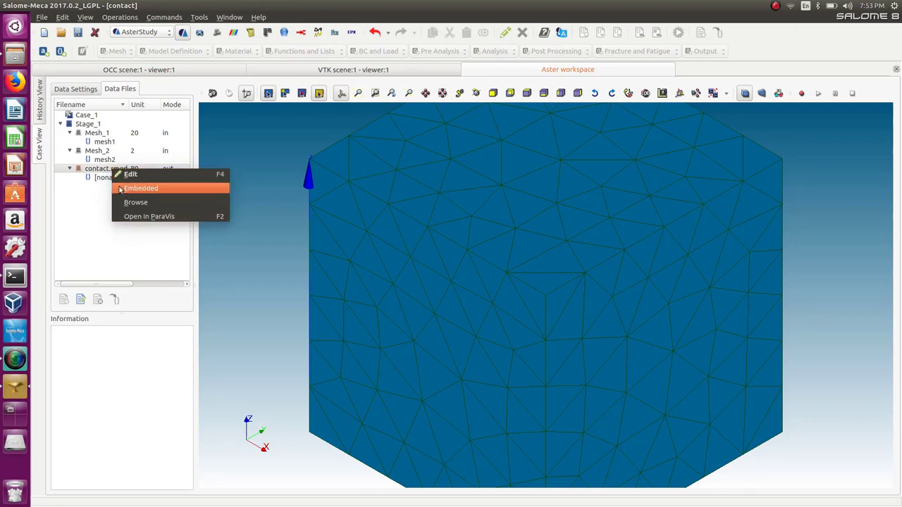
{"action": "left_click", "coordinate": [141, 218]}
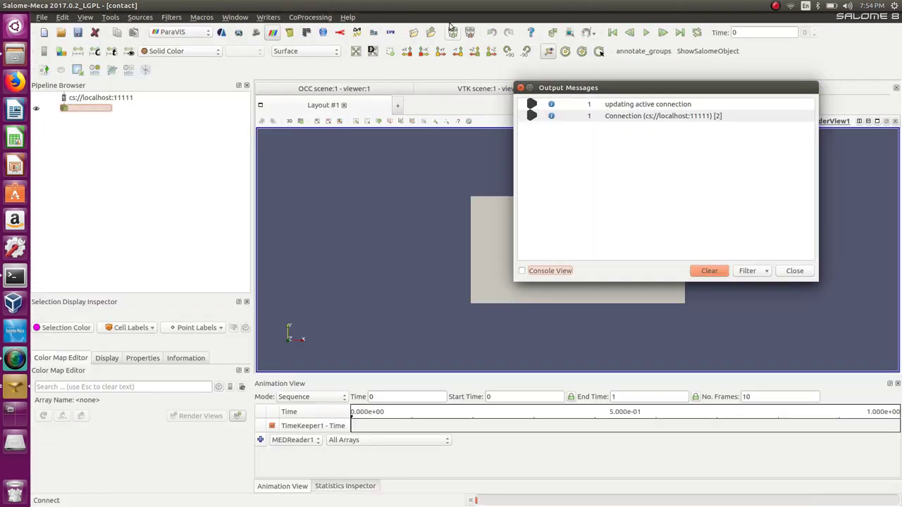
Dismiss the output messages and colour the box by reslin__DEPL displacement
{"action": "left_click", "coordinate": [392, 245]}
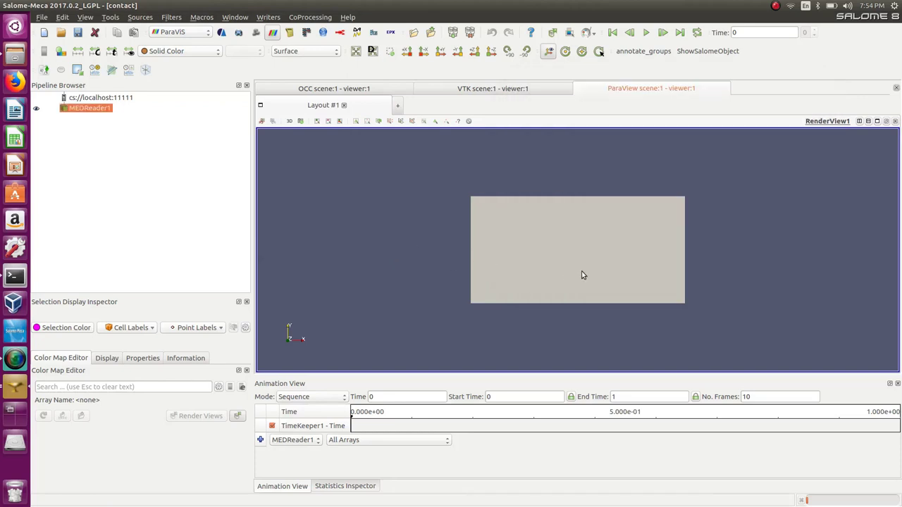
{"action": "left_click_drag", "start_coordinate": [582, 275], "coordinate": [476, 272]}
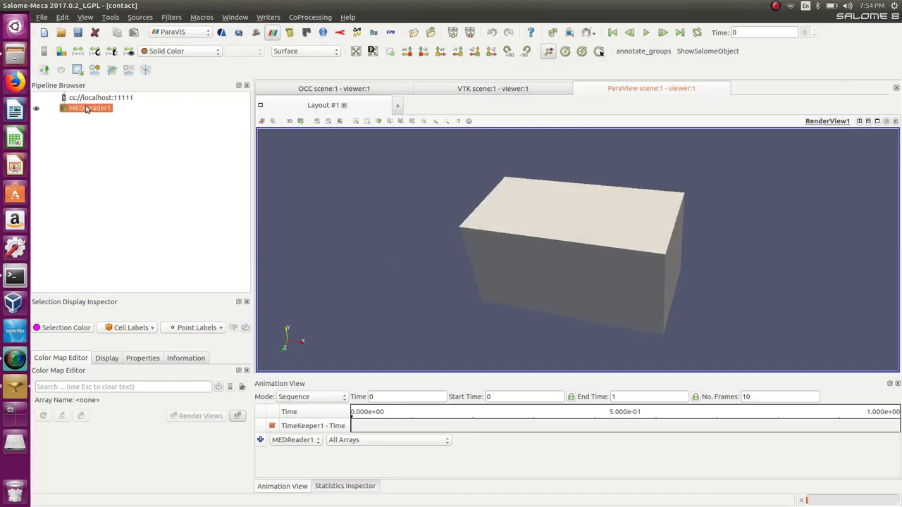
{"action": "left_click", "coordinate": [198, 53]}
{"action": "left_click", "coordinate": [187, 62]}
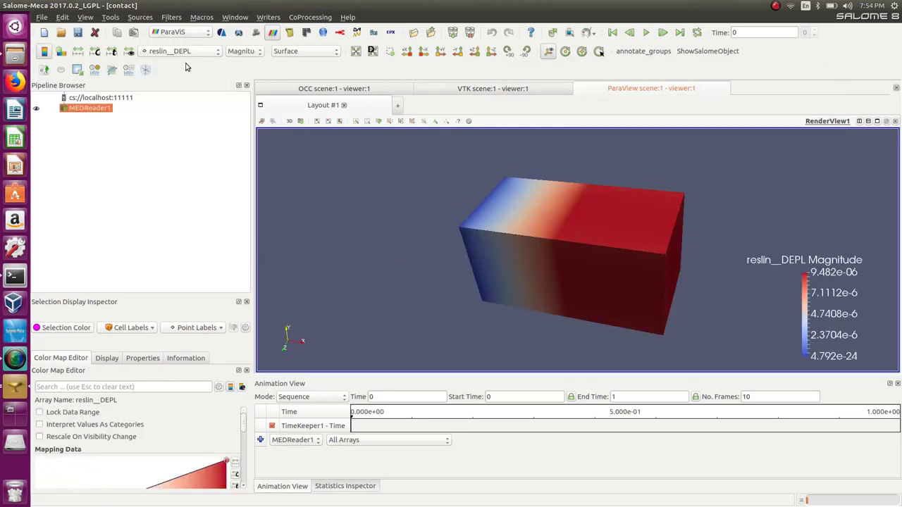
Orbit the coloured box to inspect it from several angles, including top and bottom faces
{"action": "left_click_drag", "start_coordinate": [479, 271], "coordinate": [463, 195]}
{"action": "left_click_drag", "start_coordinate": [545, 252], "coordinate": [561, 270]}
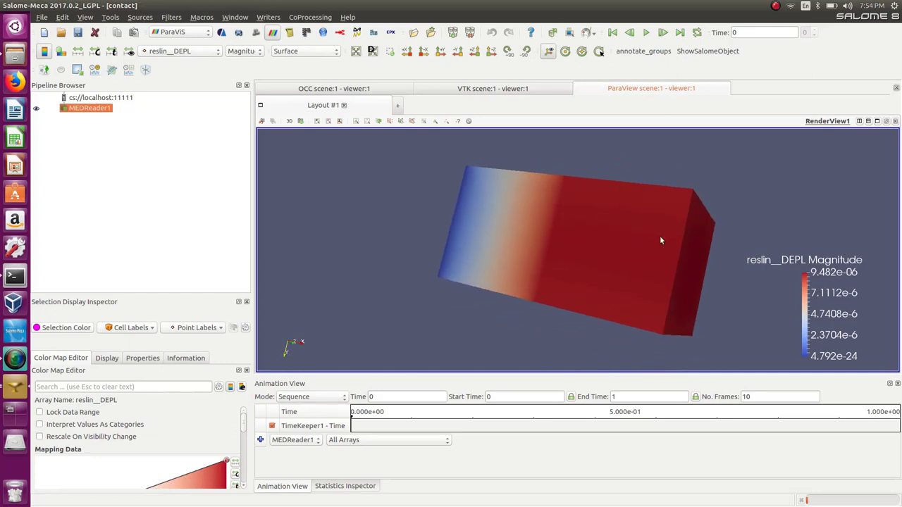
{"action": "left_click_drag", "start_coordinate": [499, 235], "coordinate": [526, 231]}
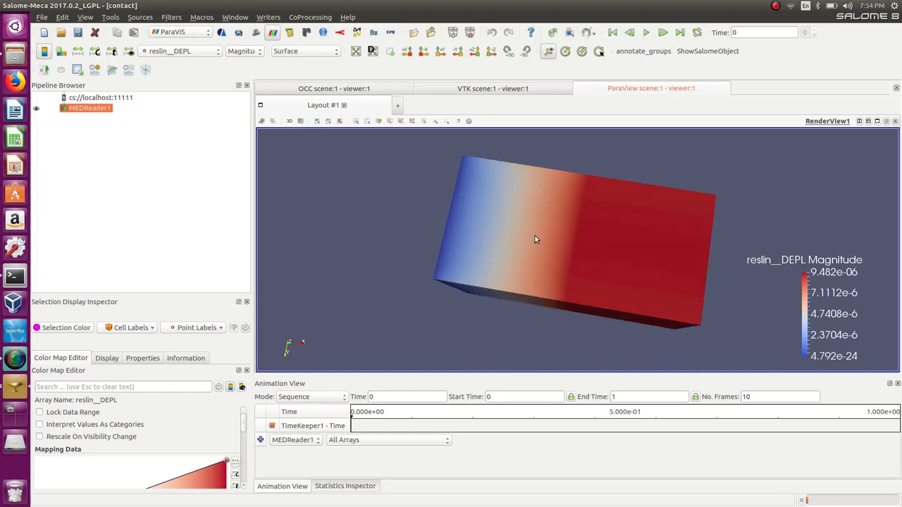
{"action": "left_click_drag", "start_coordinate": [588, 229], "coordinate": [531, 226]}
{"action": "left_click_drag", "start_coordinate": [572, 248], "coordinate": [586, 201]}
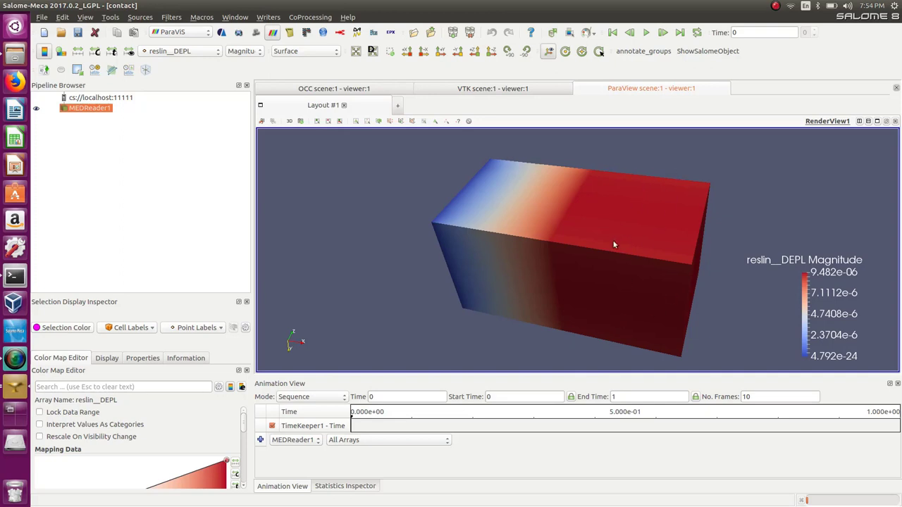
{"action": "left_click_drag", "start_coordinate": [613, 245], "coordinate": [632, 233]}
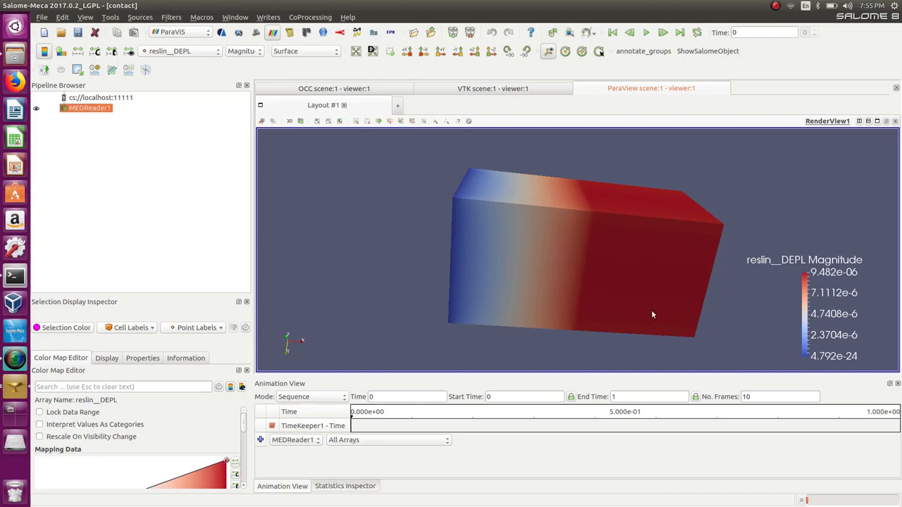
{"action": "left_click_drag", "start_coordinate": [641, 263], "coordinate": [589, 264]}
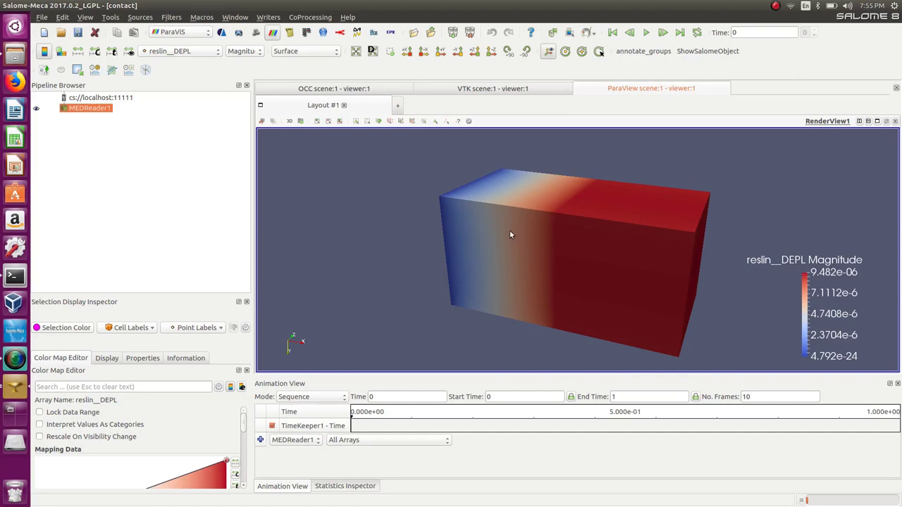
{"action": "left_click", "coordinate": [179, 33]}
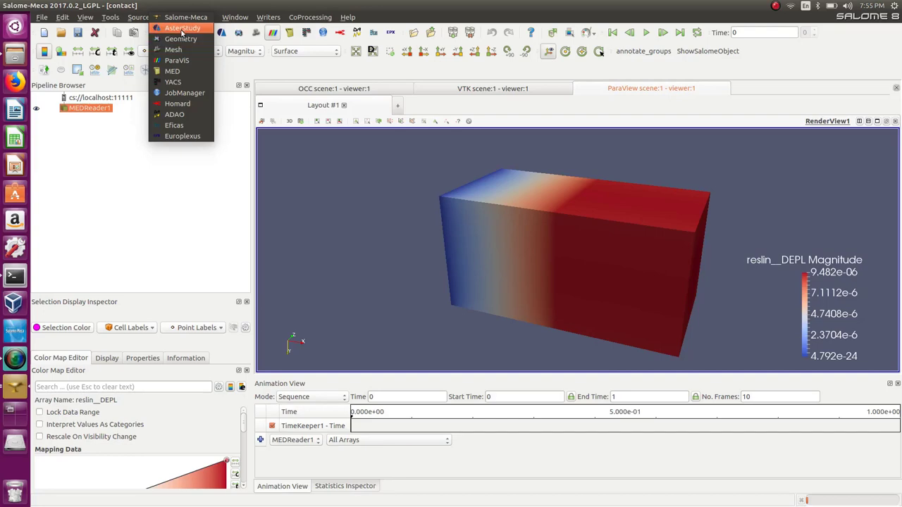
In AsterStudy, review the run cases, then open the contact load under BC and Load for editing
{"action": "left_click", "coordinate": [181, 28]}
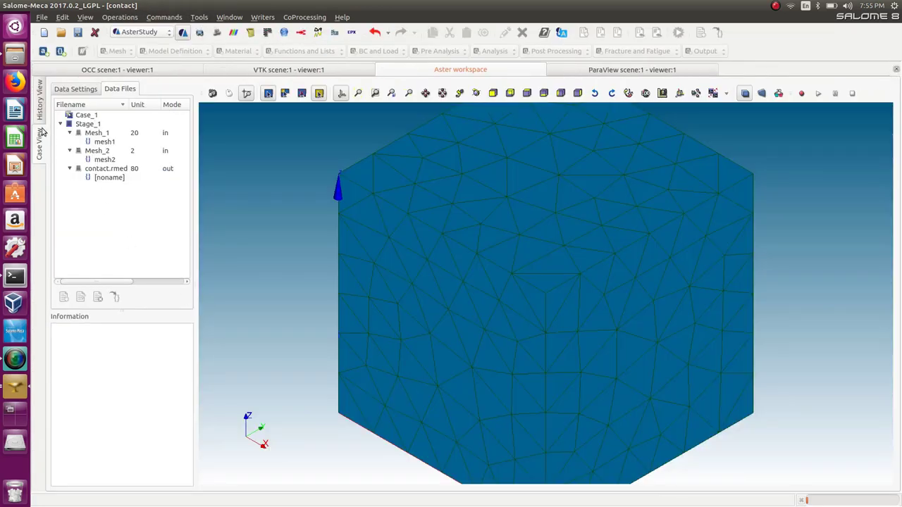
{"action": "left_click", "coordinate": [40, 133]}
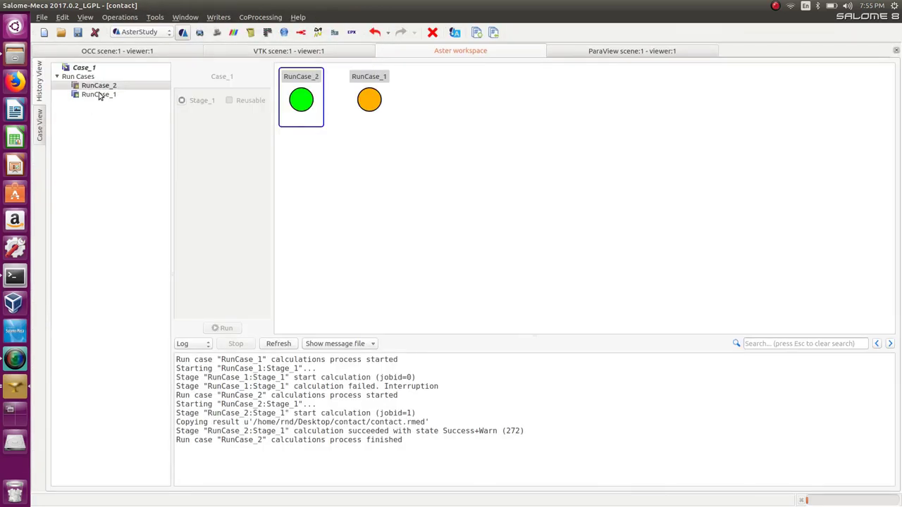
{"action": "left_click", "coordinate": [41, 125]}
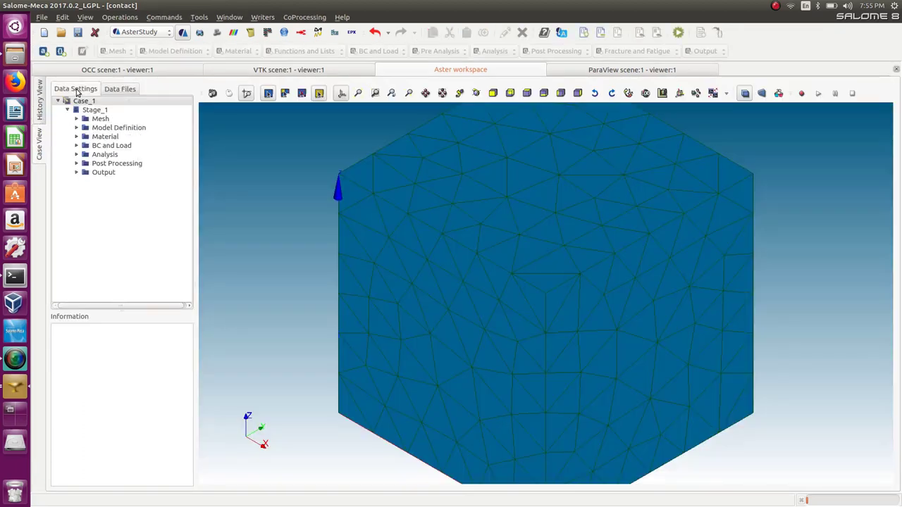
{"action": "left_click", "coordinate": [76, 146]}
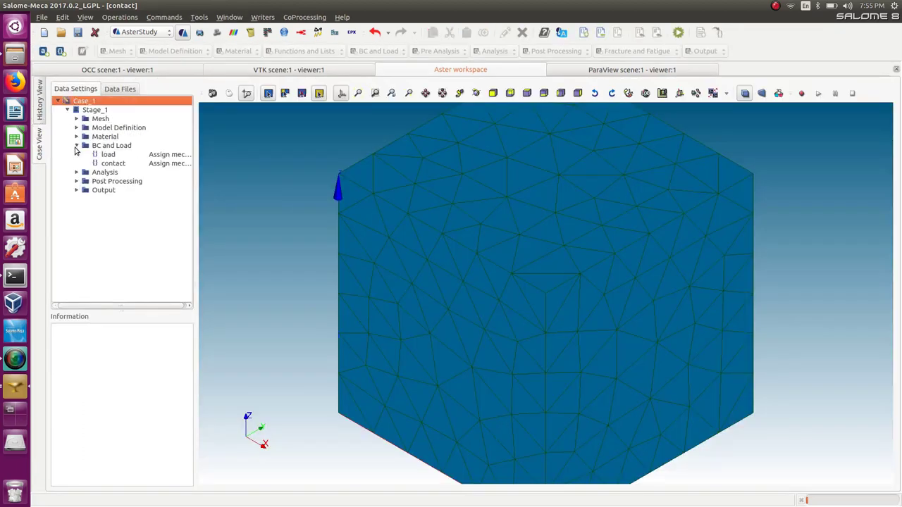
{"action": "left_click", "coordinate": [109, 163]}
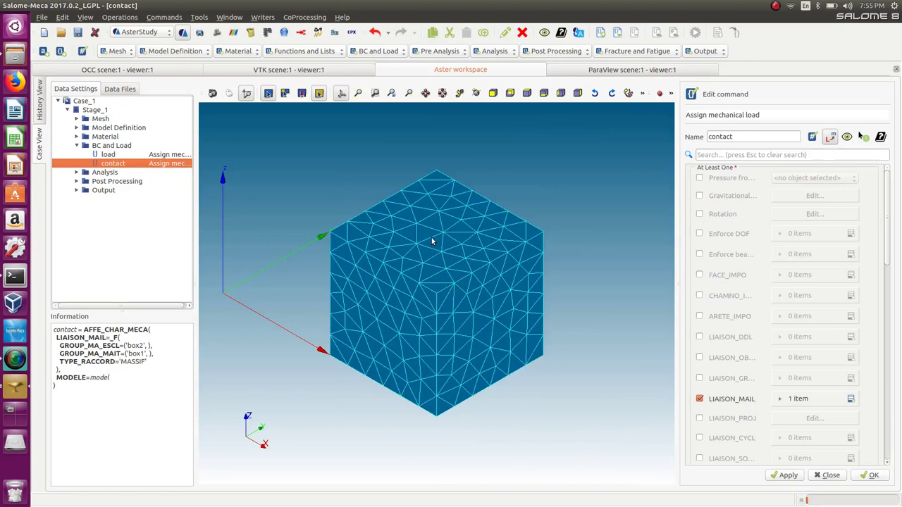
In LIAISON_MAIL [0], try GROUP_NO_ESCL with mesh2 then mesh1, then discard the change
{"action": "left_click", "coordinate": [779, 400]}
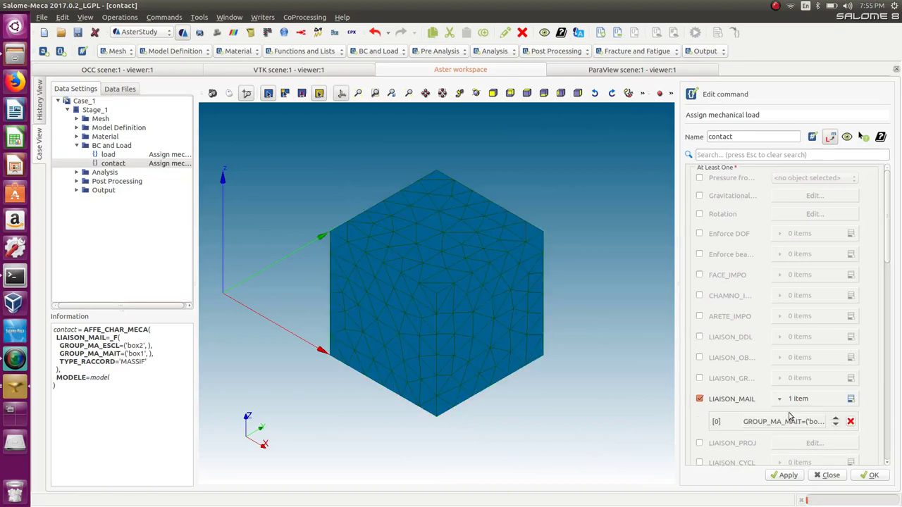
{"action": "left_click", "coordinate": [787, 422]}
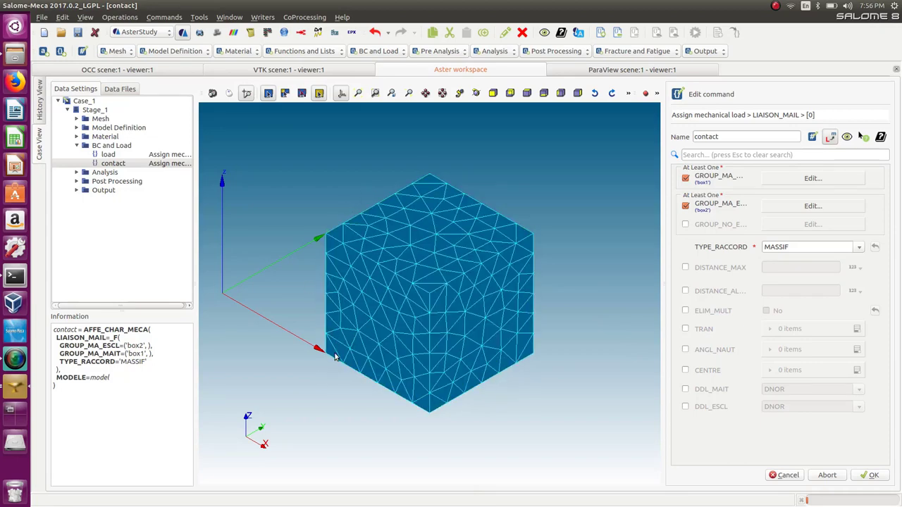
{"action": "left_click", "coordinate": [686, 224]}
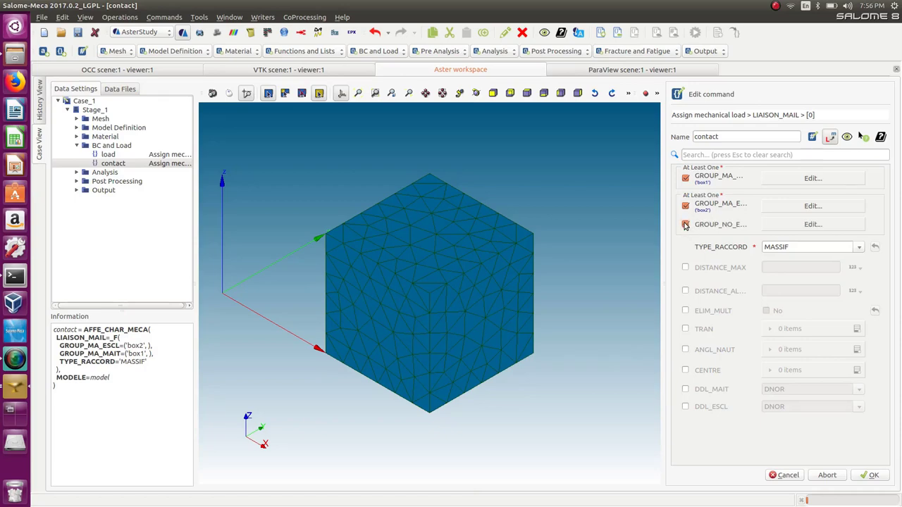
{"action": "left_click", "coordinate": [789, 227]}
{"action": "left_click", "coordinate": [737, 177]}
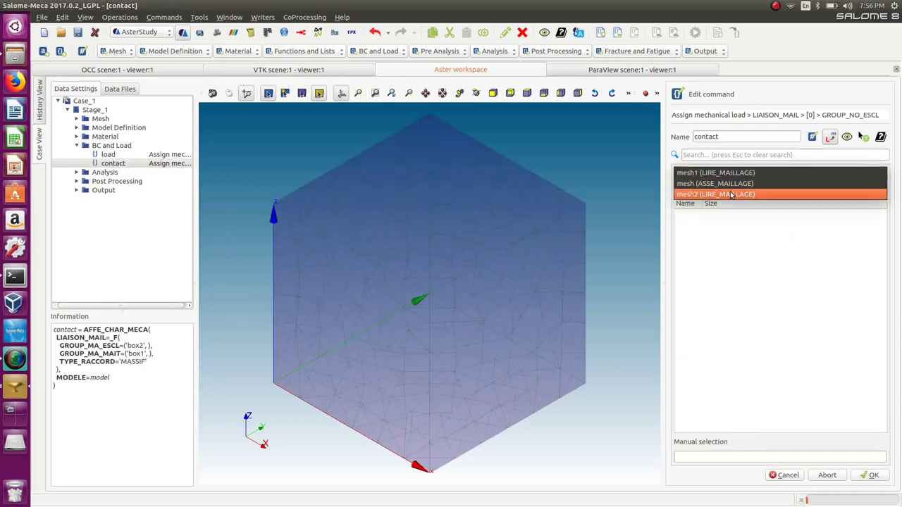
{"action": "left_click", "coordinate": [731, 193]}
{"action": "left_click", "coordinate": [731, 177]}
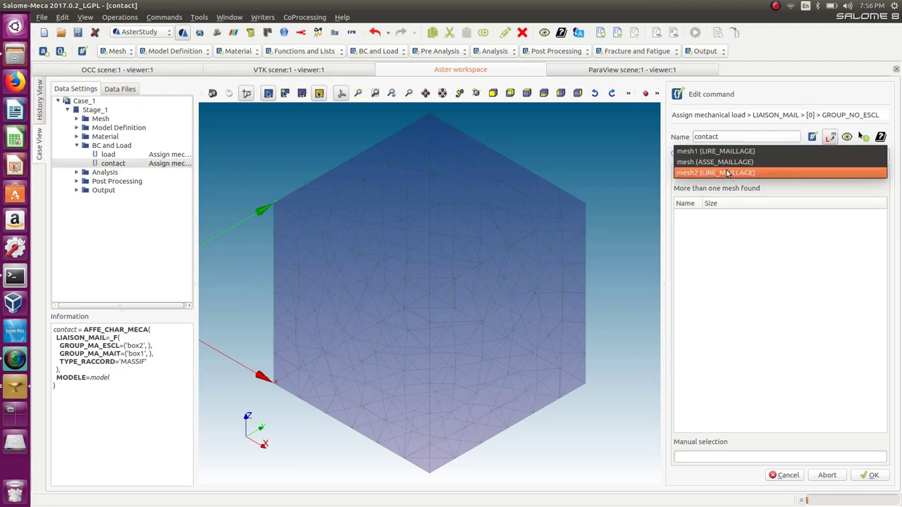
{"action": "left_click", "coordinate": [725, 147]}
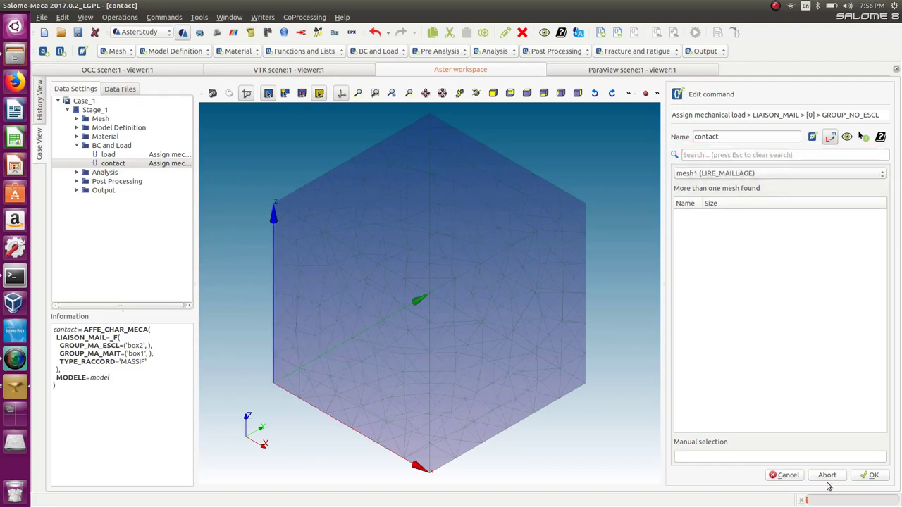
{"action": "left_click", "coordinate": [791, 477]}
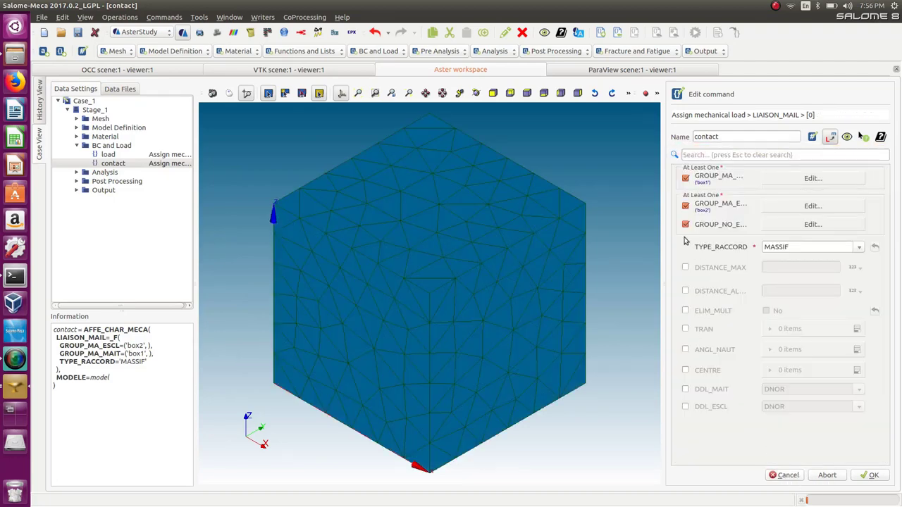
{"action": "left_click", "coordinate": [685, 224]}
{"action": "left_click", "coordinate": [787, 476]}
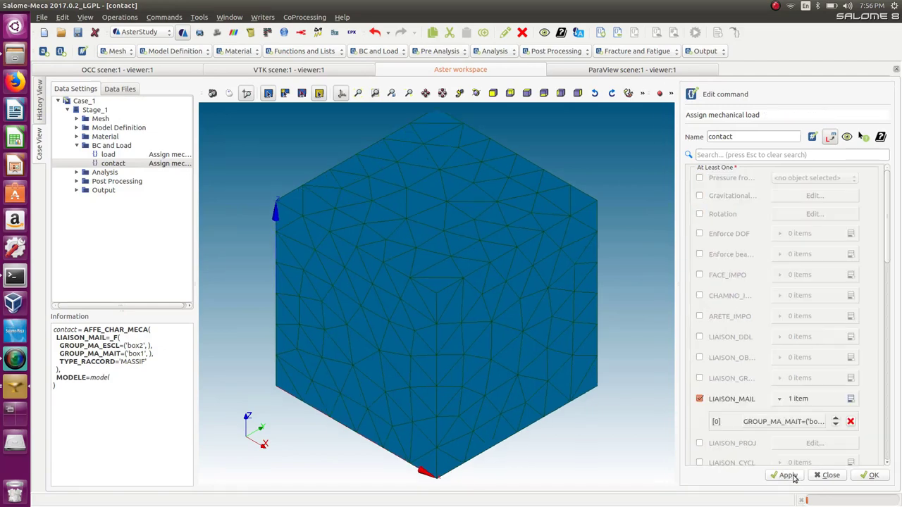
Close the contact editor, switch to the Mesh module and expand the Geometry and Mesh trees
{"action": "left_click", "coordinate": [817, 476]}
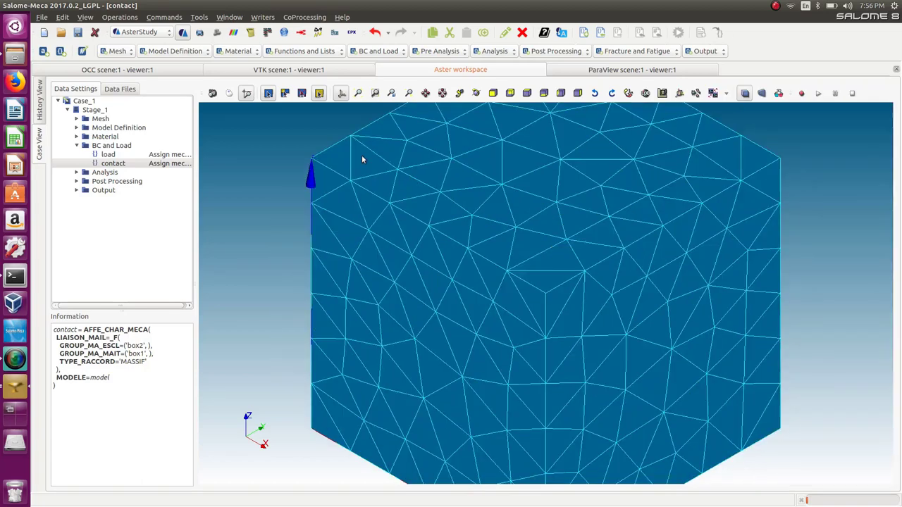
{"action": "left_click", "coordinate": [154, 33]}
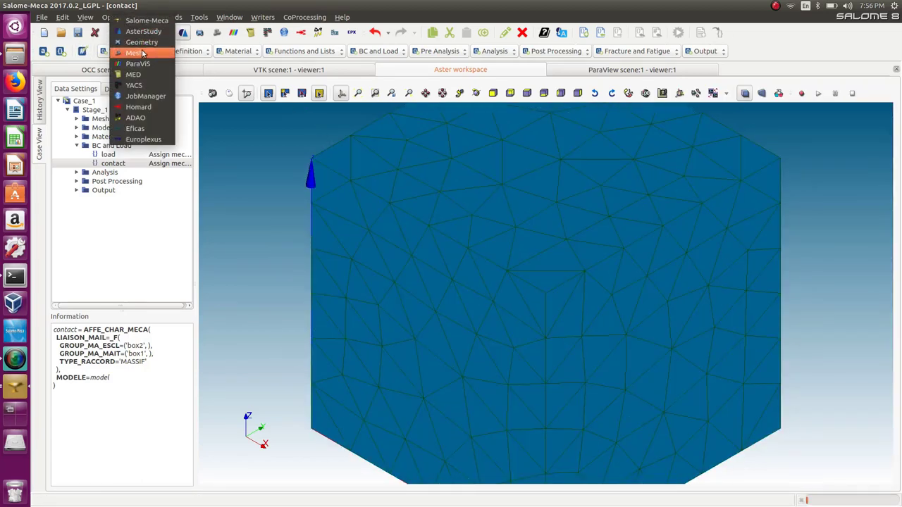
{"action": "left_click", "coordinate": [149, 54]}
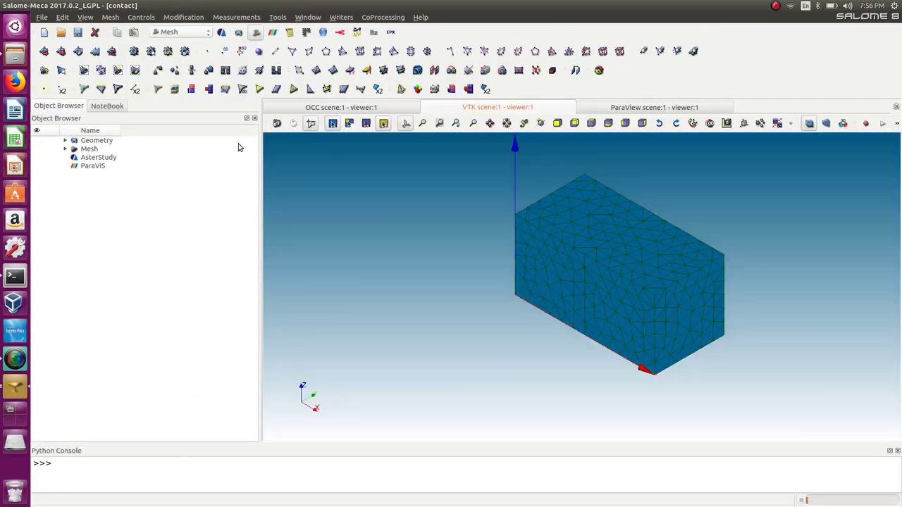
{"action": "left_click", "coordinate": [65, 148]}
{"action": "left_click", "coordinate": [64, 141]}
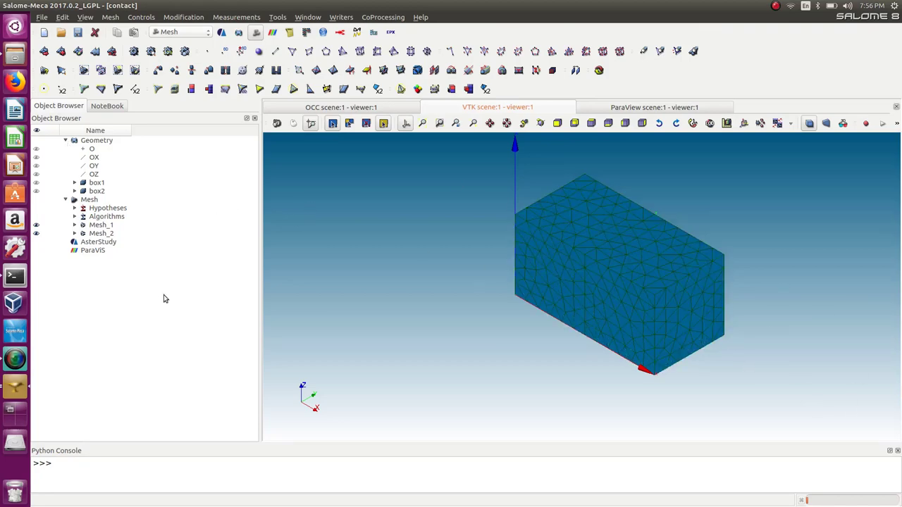
Expand Mesh_1, Mesh_2 and Mesh_2's volume and face groups, then hide Mesh_1
{"action": "left_click", "coordinate": [74, 233]}
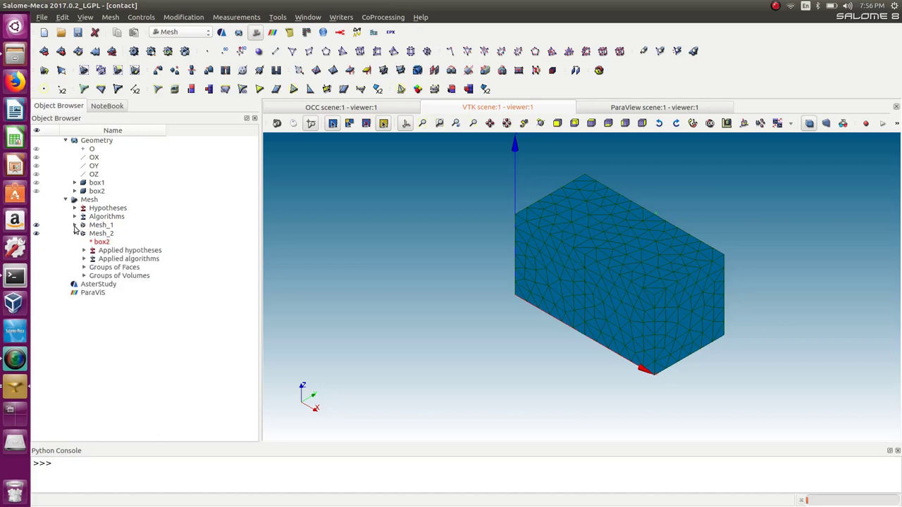
{"action": "left_click", "coordinate": [74, 225]}
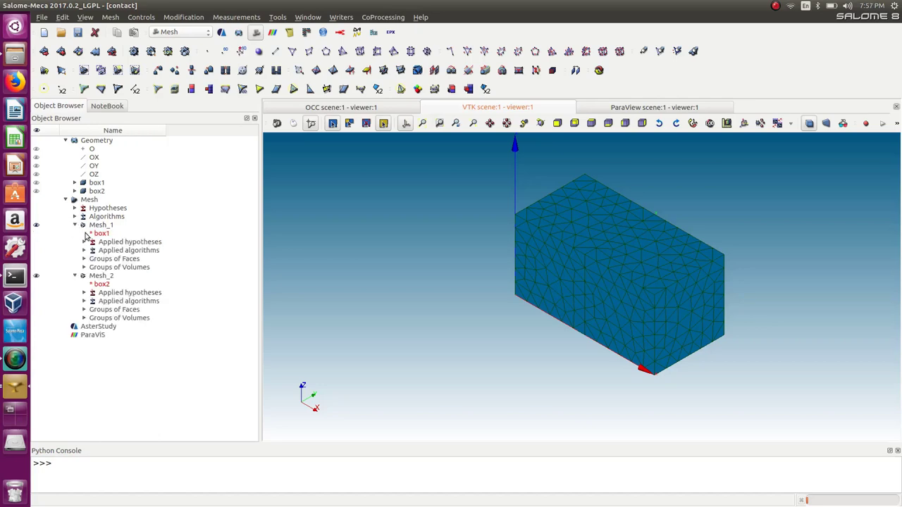
{"action": "left_click", "coordinate": [84, 317]}
{"action": "left_click", "coordinate": [84, 309]}
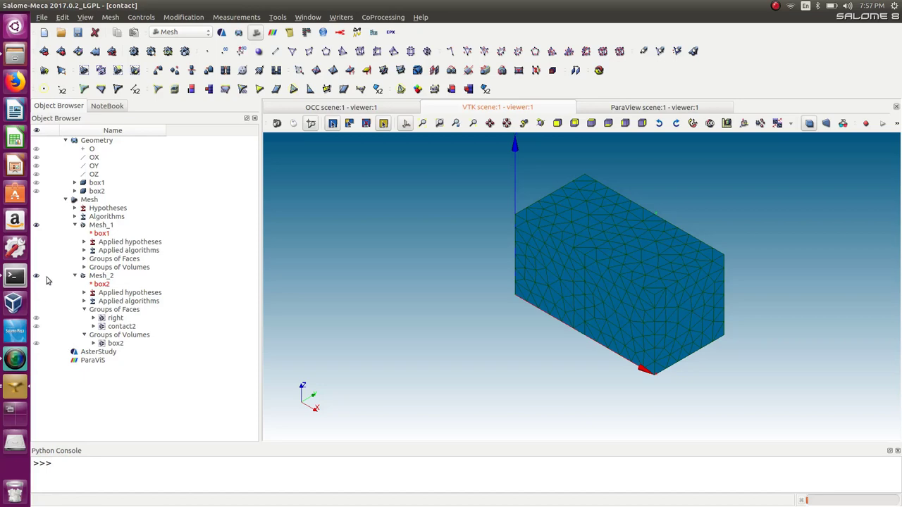
{"action": "left_click", "coordinate": [38, 226]}
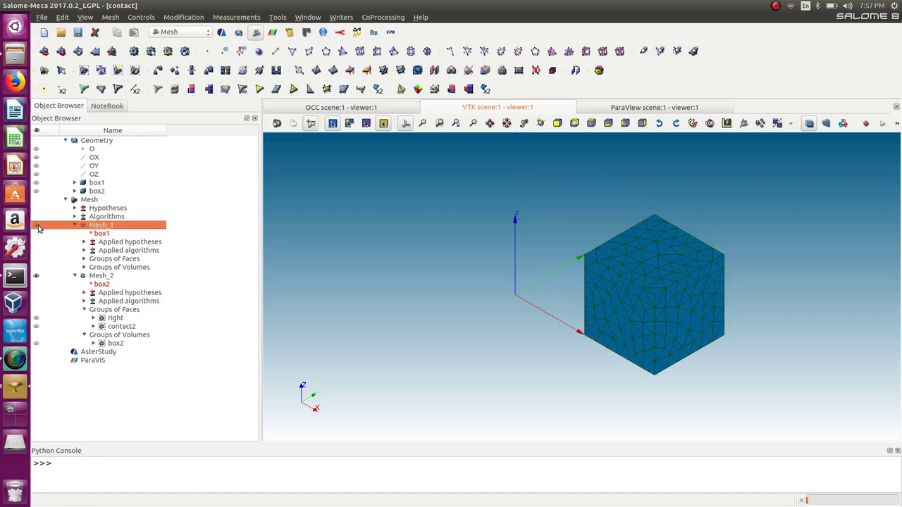
Rotate and zoom in on Mesh_2's tetrahedral box2 cube, then open the Controls and Mesh menus
{"action": "left_click", "coordinate": [567, 312]}
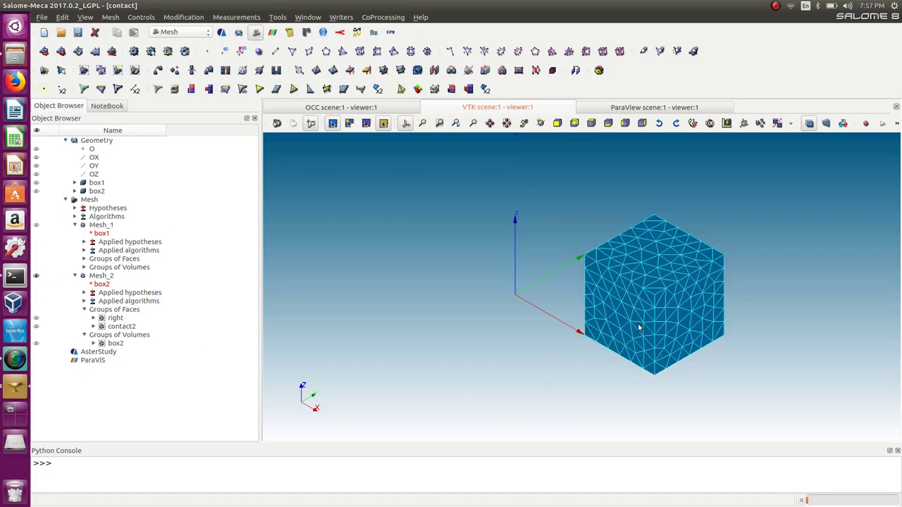
{"action": "left_click_drag", "start_coordinate": [595, 319], "coordinate": [600, 273], "text": "ctrl"}
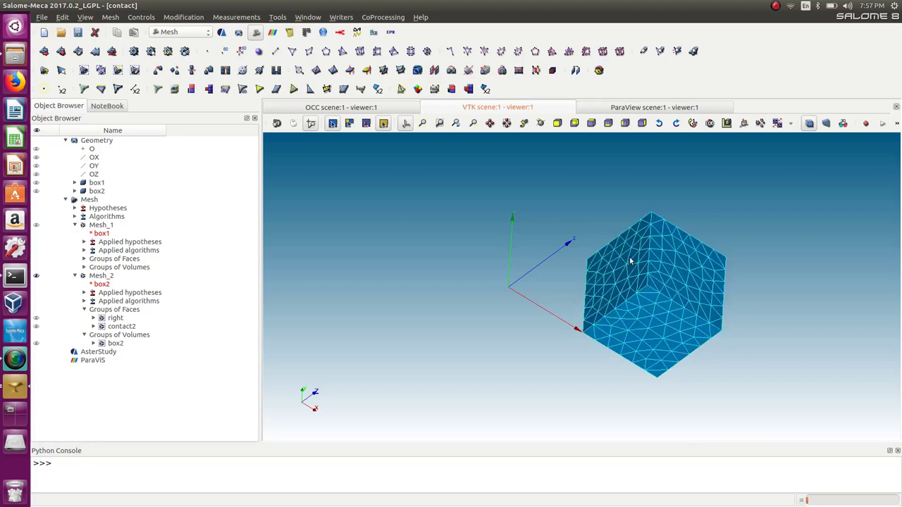
{"action": "right_click_drag", "start_coordinate": [631, 261], "coordinate": [630, 370], "text": "ctrl"}
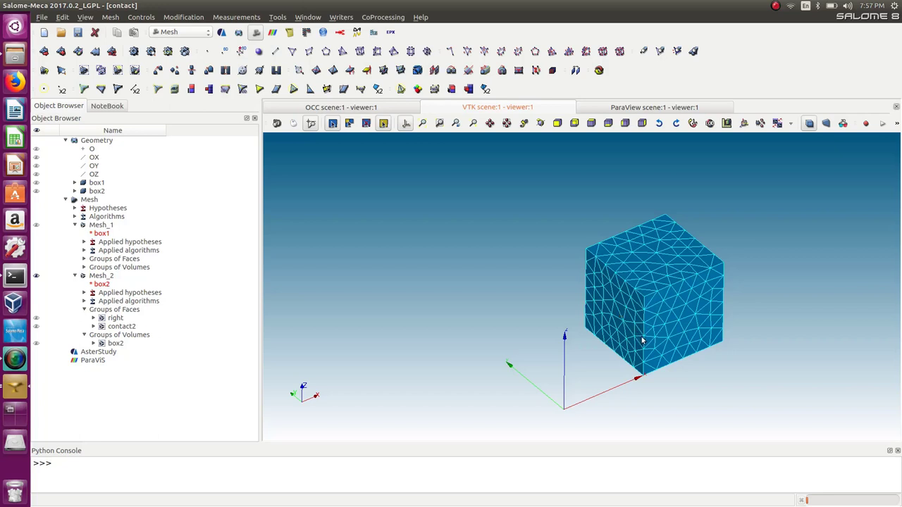
{"action": "scroll", "coordinate": [641, 341], "scroll_direction": "up", "scroll_amount": 5}
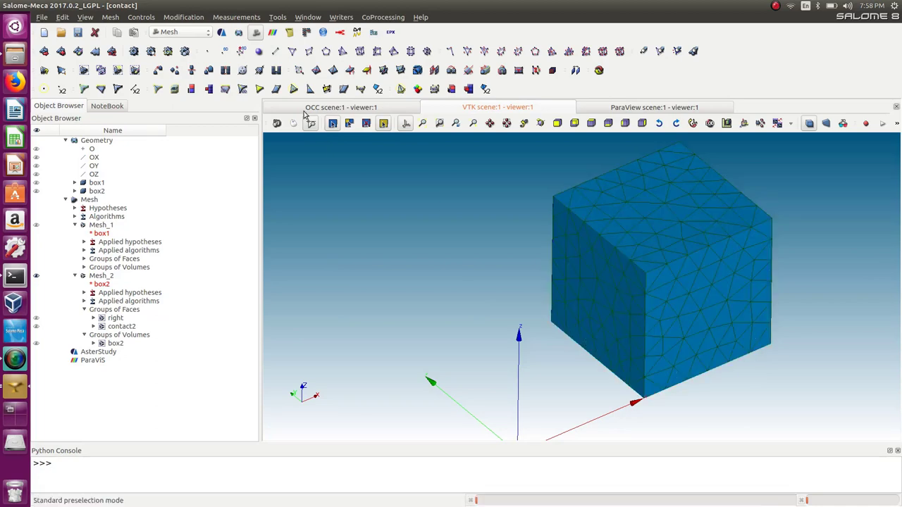
{"action": "left_click", "coordinate": [136, 19]}
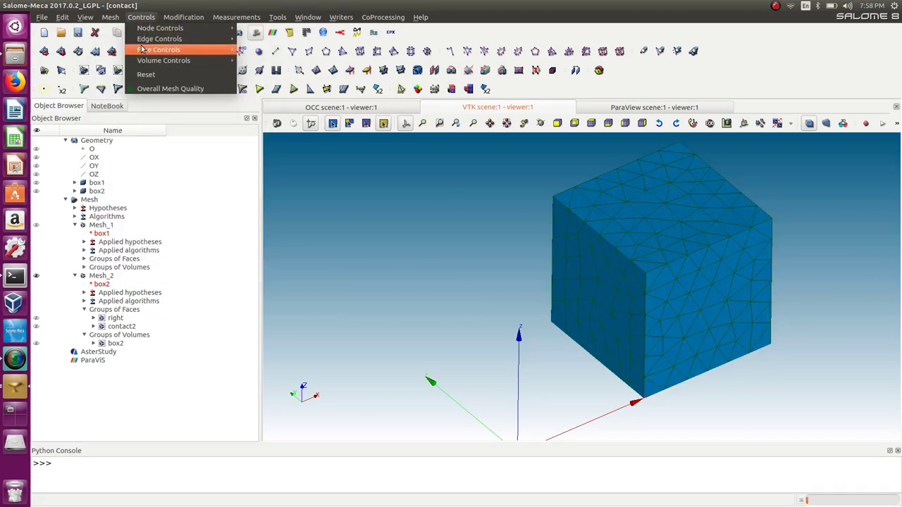
{"action": "mouse_move", "coordinate": [110, 17]}
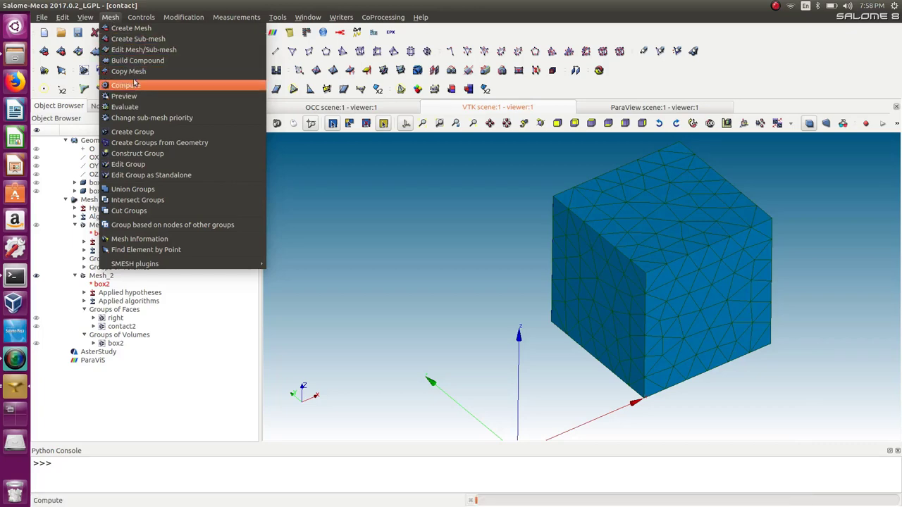
{"action": "left_click", "coordinate": [129, 133]}
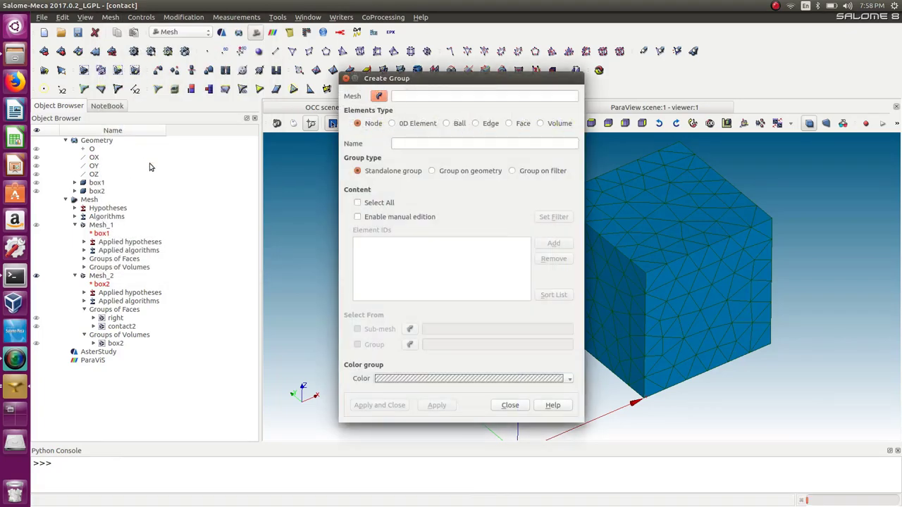
{"action": "double_click", "coordinate": [445, 79]}
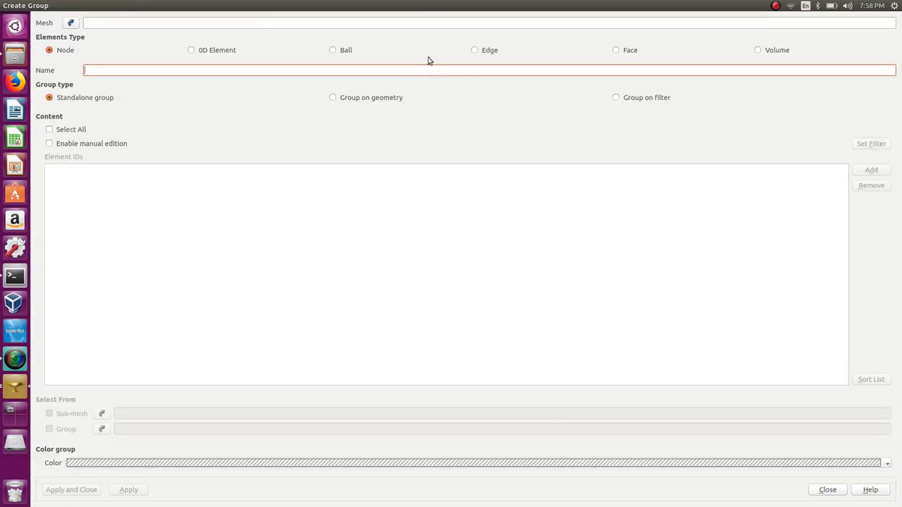
{"action": "left_click_drag", "start_coordinate": [427, 5], "coordinate": [312, 84]}
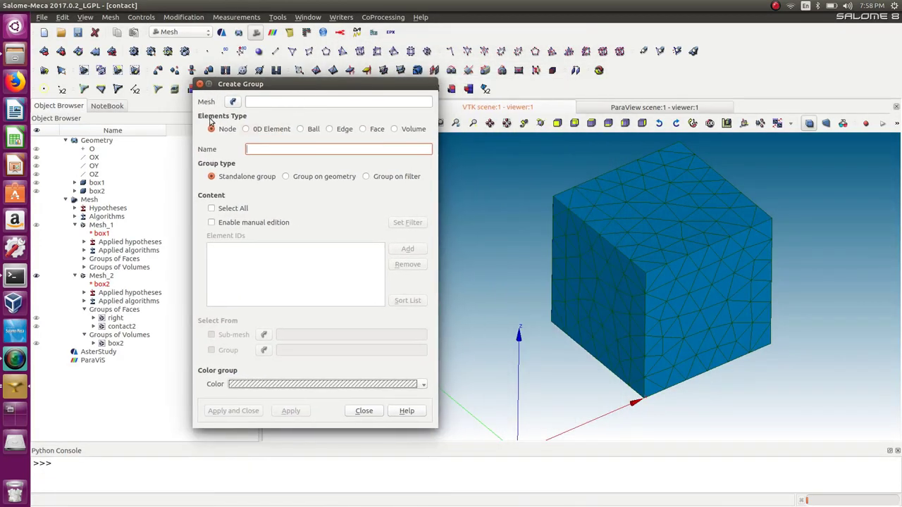
{"action": "left_click", "coordinate": [232, 101]}
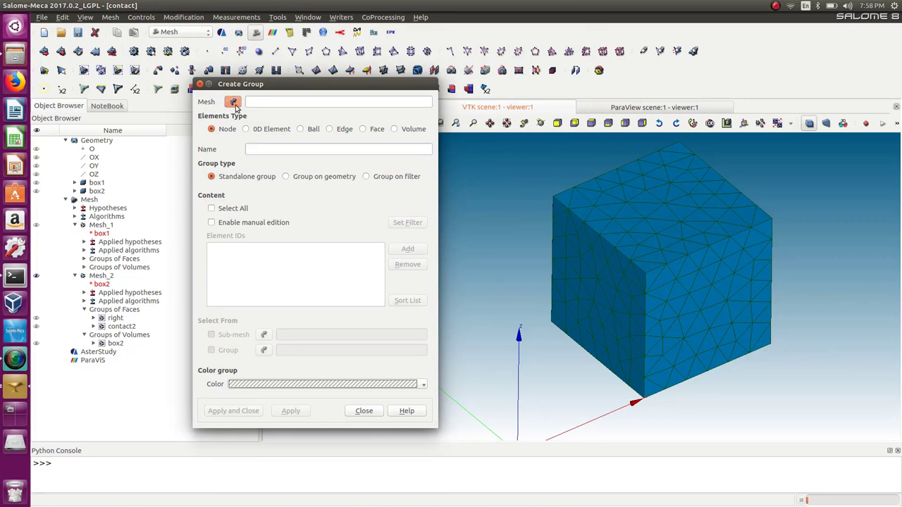
{"action": "left_click", "coordinate": [743, 255]}
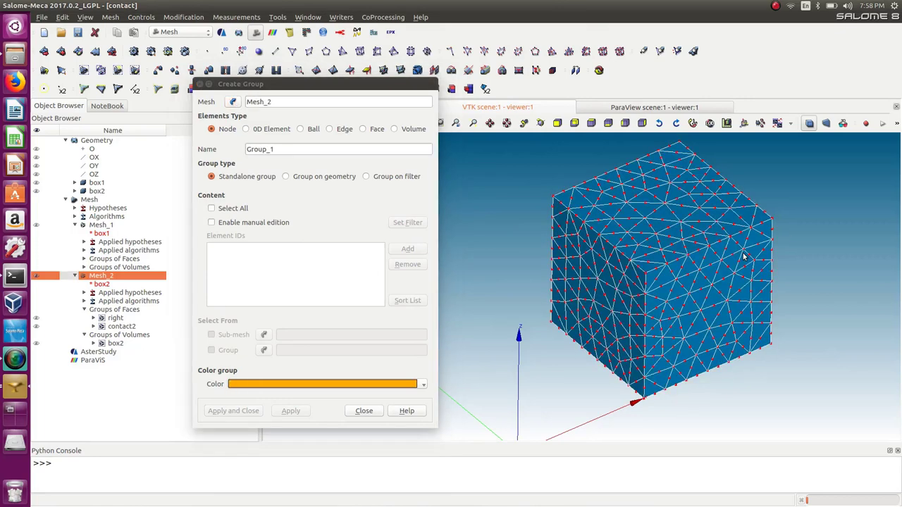
{"action": "left_click_drag", "start_coordinate": [281, 83], "coordinate": [263, 77]}
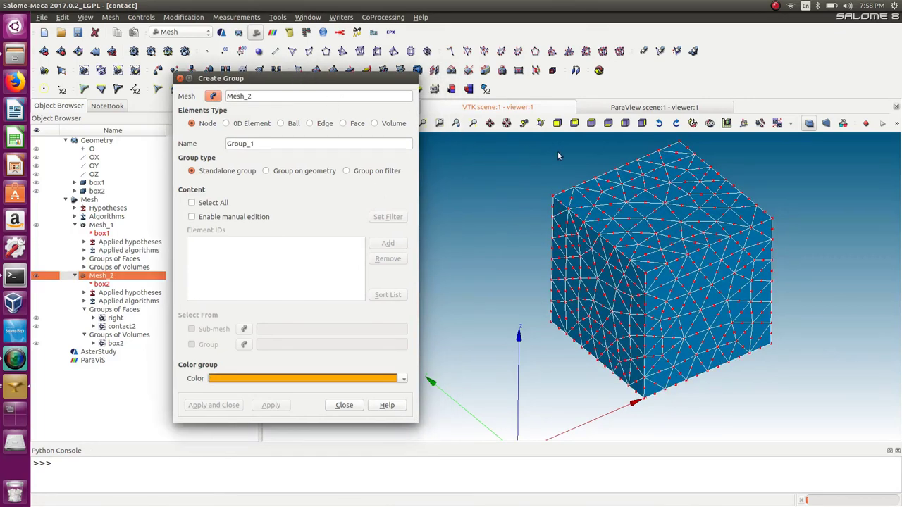
{"action": "left_click", "coordinate": [631, 127]}
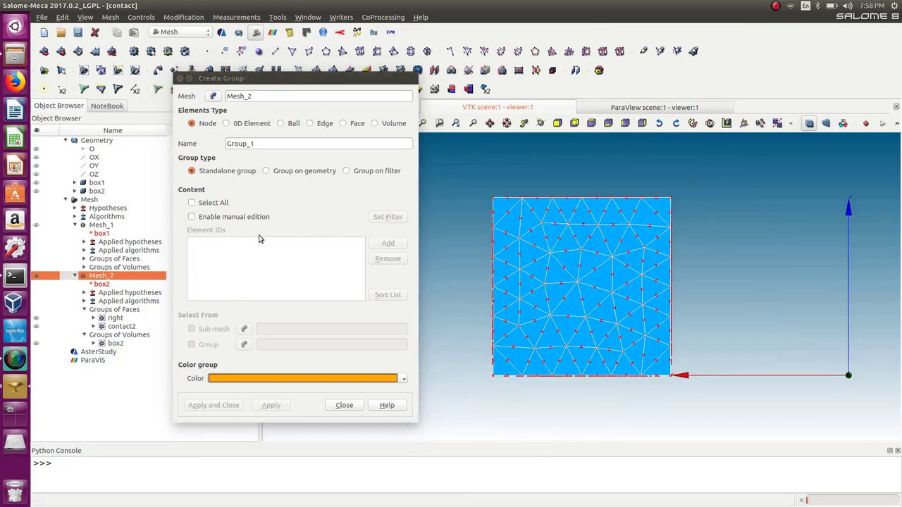
{"action": "left_click", "coordinate": [193, 217]}
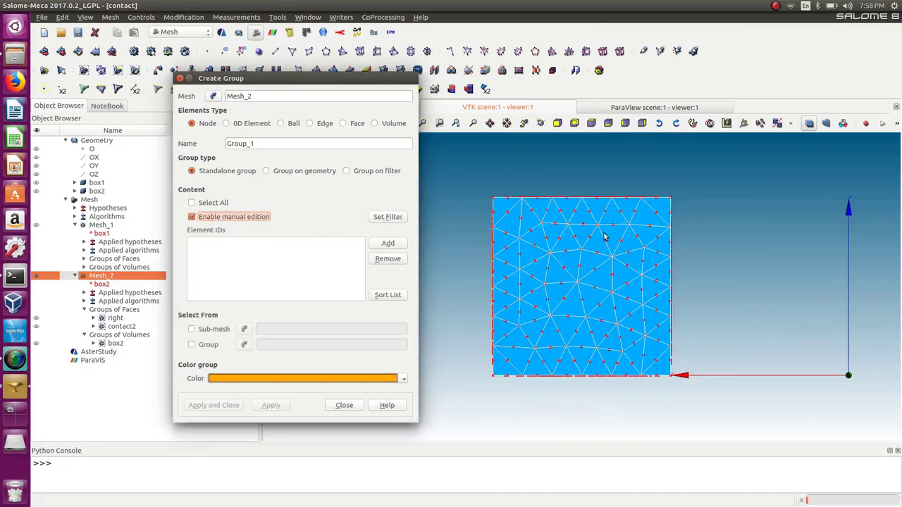
{"action": "left_click_drag", "start_coordinate": [706, 176], "coordinate": [669, 406]}
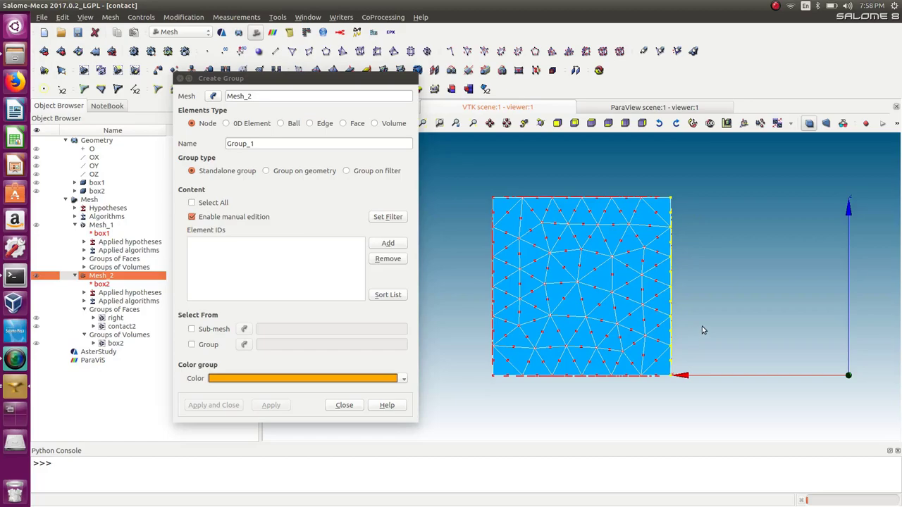
{"action": "right_click_drag", "start_coordinate": [701, 330], "coordinate": [715, 266], "text": "ctrl"}
{"action": "scroll", "coordinate": [713, 266], "scroll_direction": "up", "scroll_amount": 3}
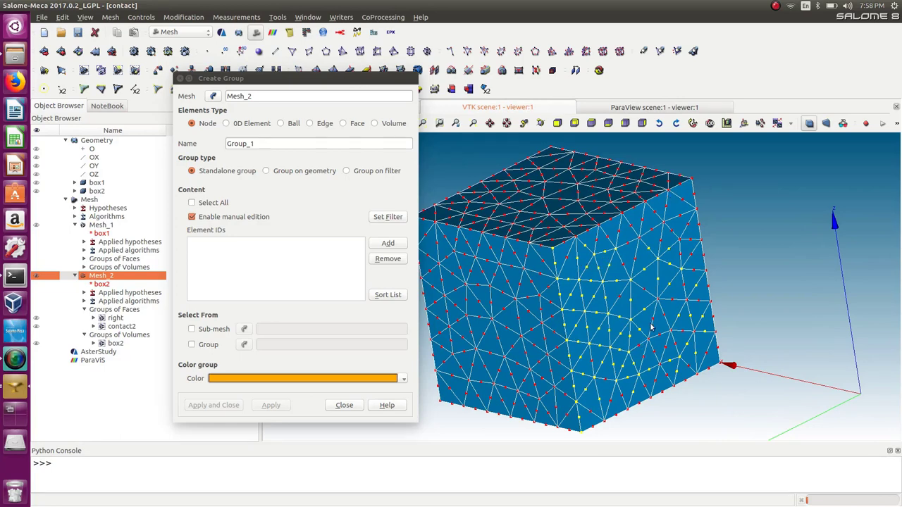
{"action": "scroll", "coordinate": [604, 248], "scroll_direction": "up", "scroll_amount": 4}
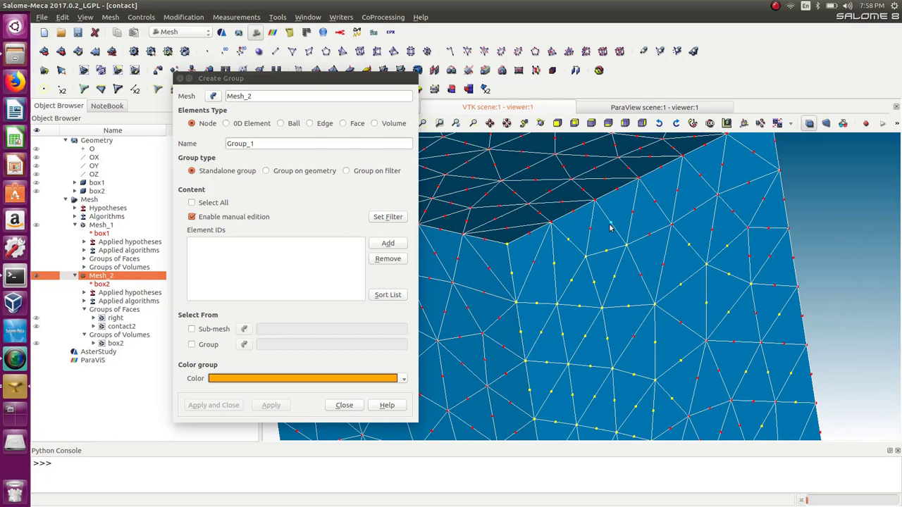
{"action": "scroll", "coordinate": [609, 258], "scroll_direction": "down", "scroll_amount": 4}
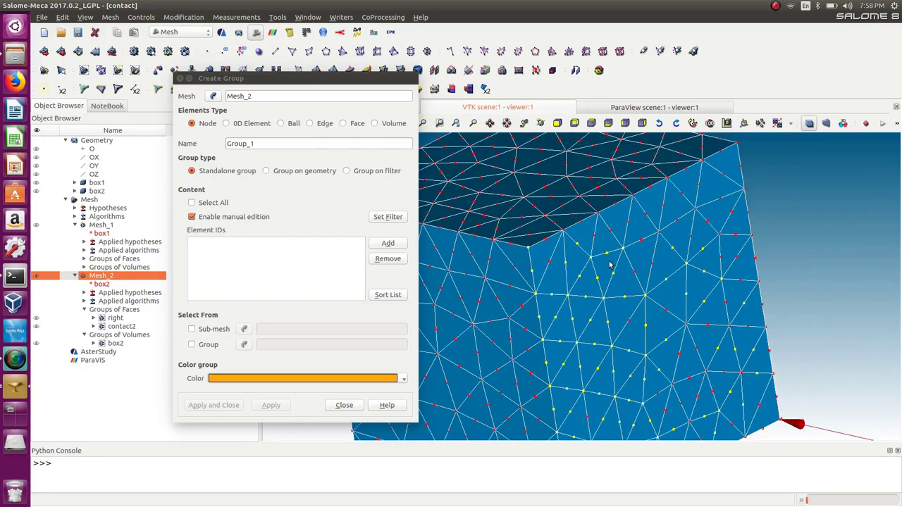
{"action": "scroll", "coordinate": [610, 265], "scroll_direction": "down", "scroll_amount": 2}
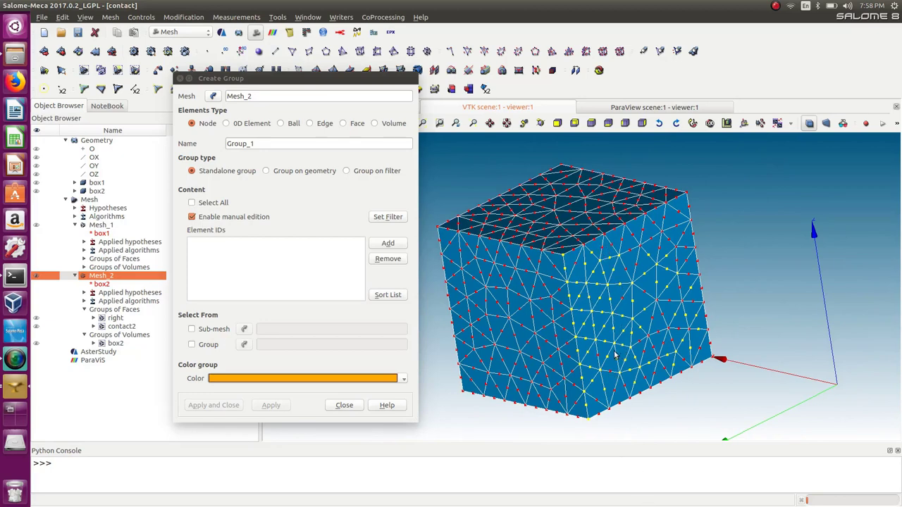
{"action": "left_click", "coordinate": [342, 410]}
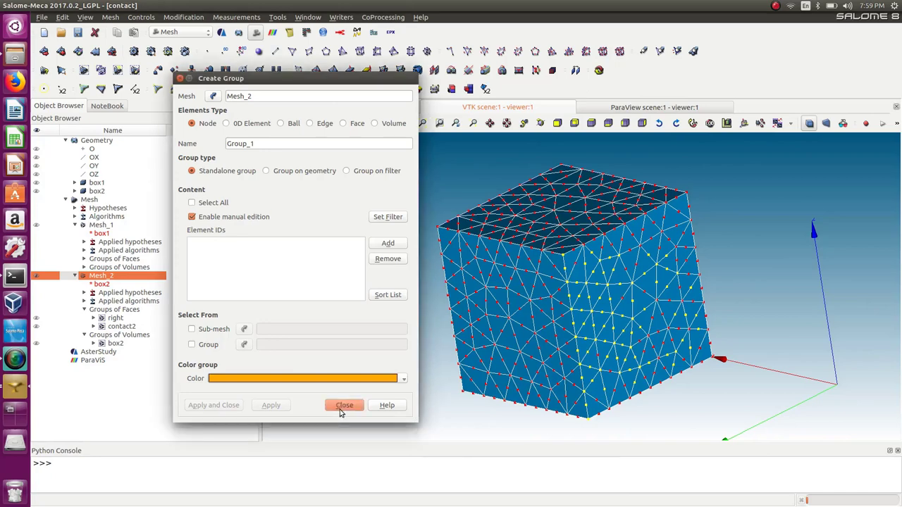
Start Create Groups from Geometry with Mesh_2 as the target mesh
{"action": "left_click", "coordinate": [111, 17]}
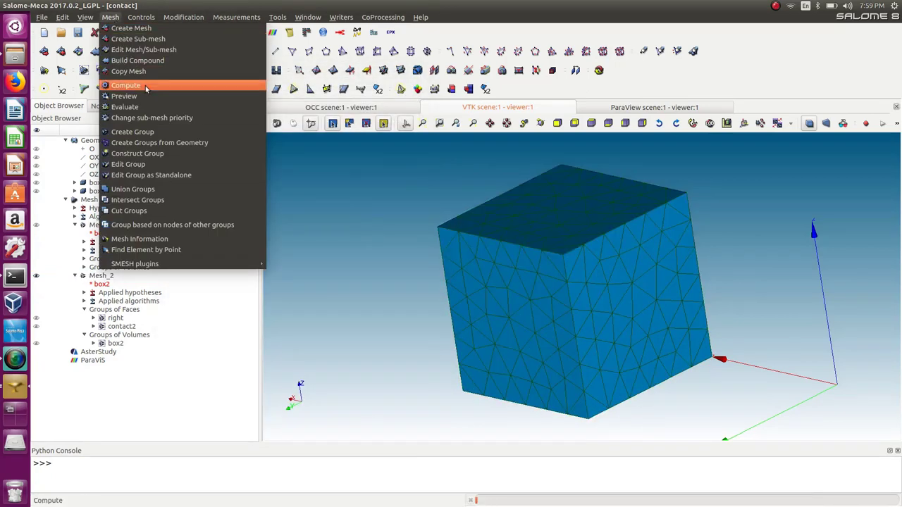
{"action": "left_click", "coordinate": [158, 142]}
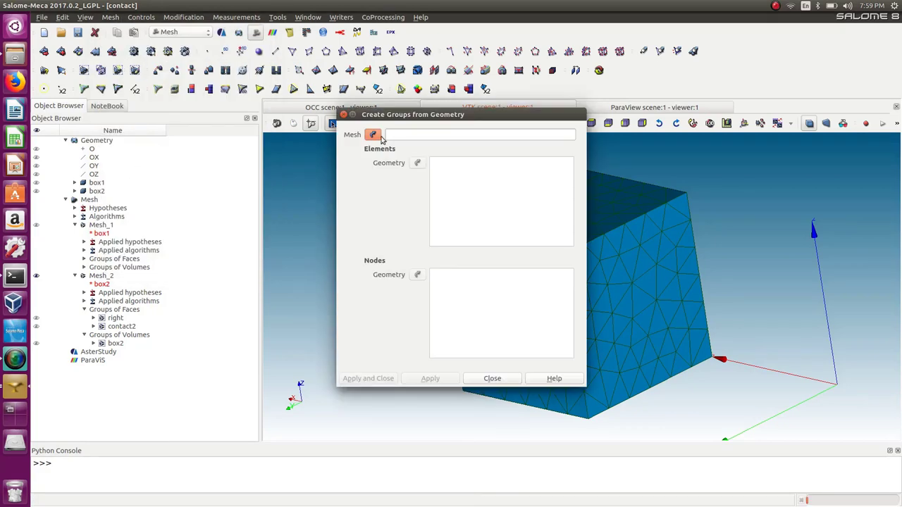
{"action": "left_click_drag", "start_coordinate": [476, 121], "coordinate": [299, 119]}
{"action": "left_click", "coordinate": [472, 259]}
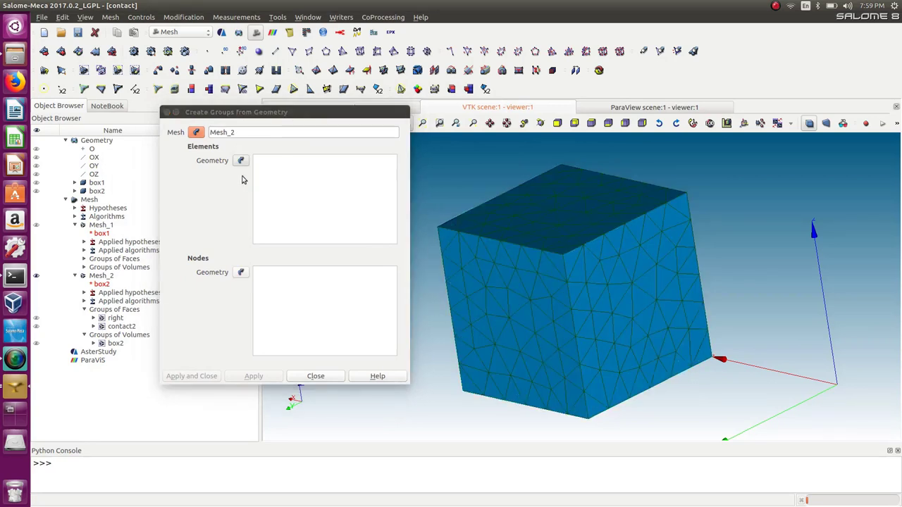
{"action": "left_click_drag", "start_coordinate": [245, 111], "coordinate": [279, 99]}
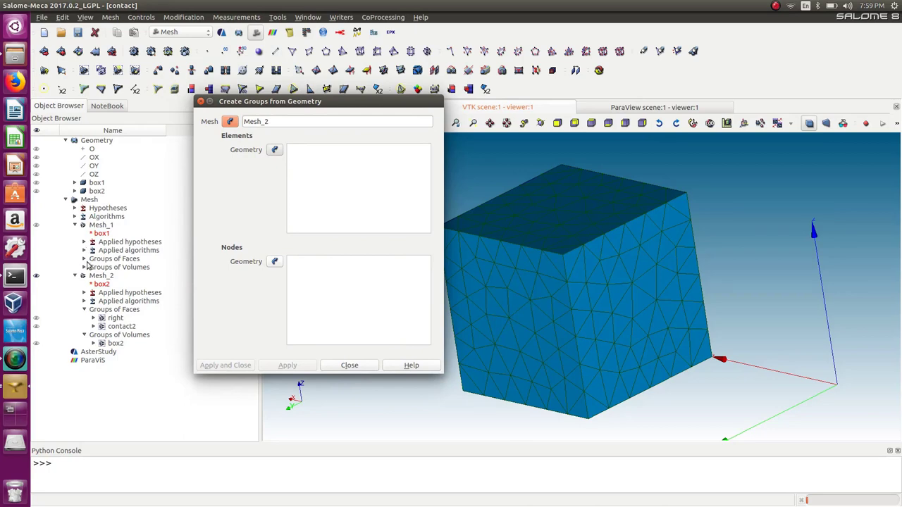
Set box2's contact2 geometry group as the Nodes geometry, apply, and confirm contact2 under Groups of Nodes
{"action": "left_click", "coordinate": [74, 191]}
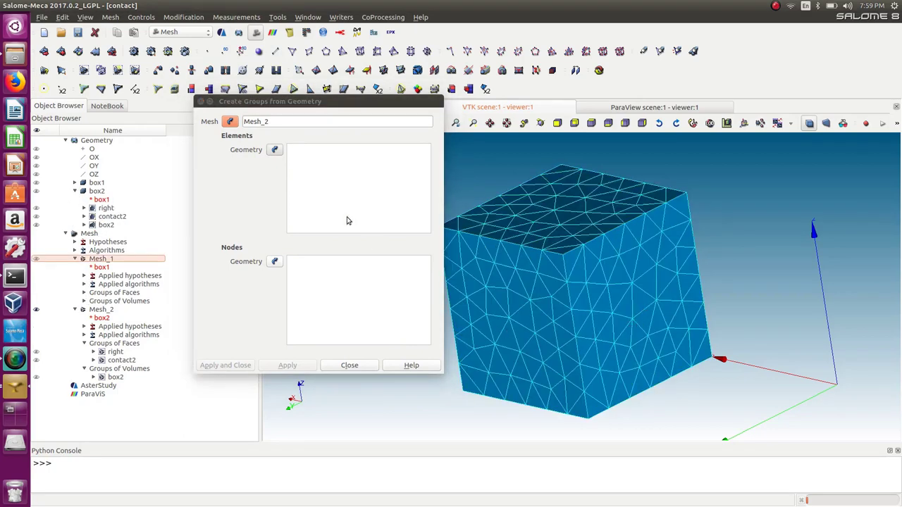
{"action": "left_click", "coordinate": [274, 263]}
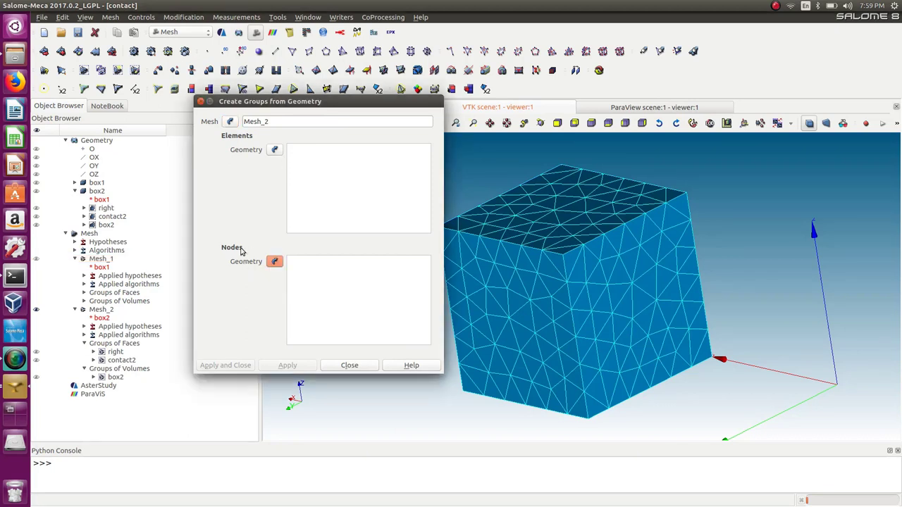
{"action": "left_click", "coordinate": [663, 317]}
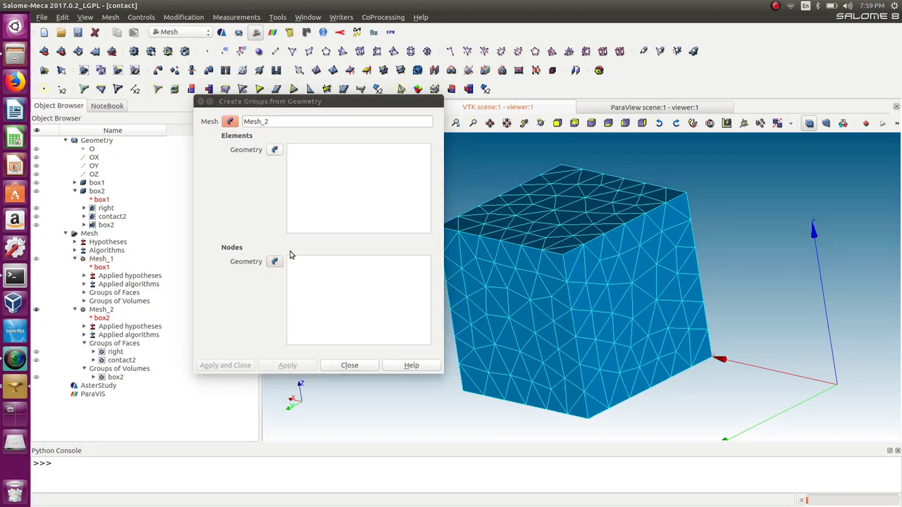
{"action": "left_click", "coordinate": [274, 262]}
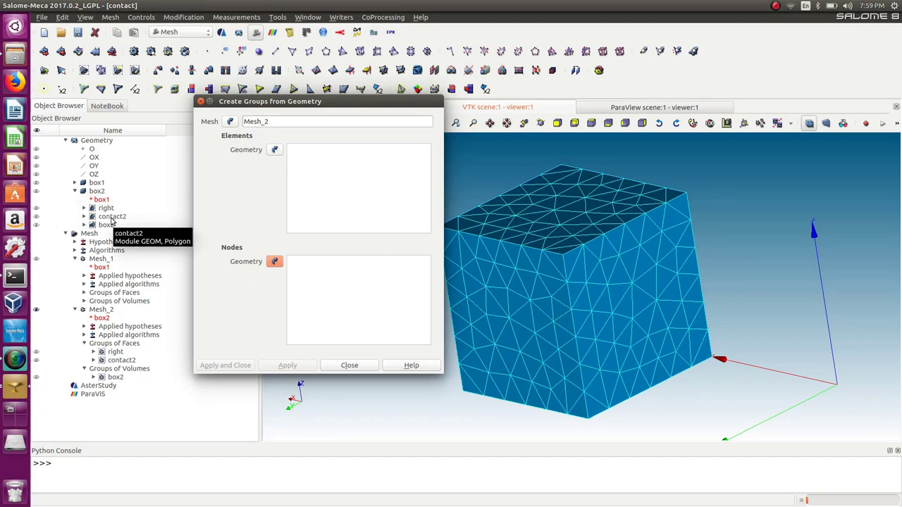
{"action": "left_click", "coordinate": [110, 217]}
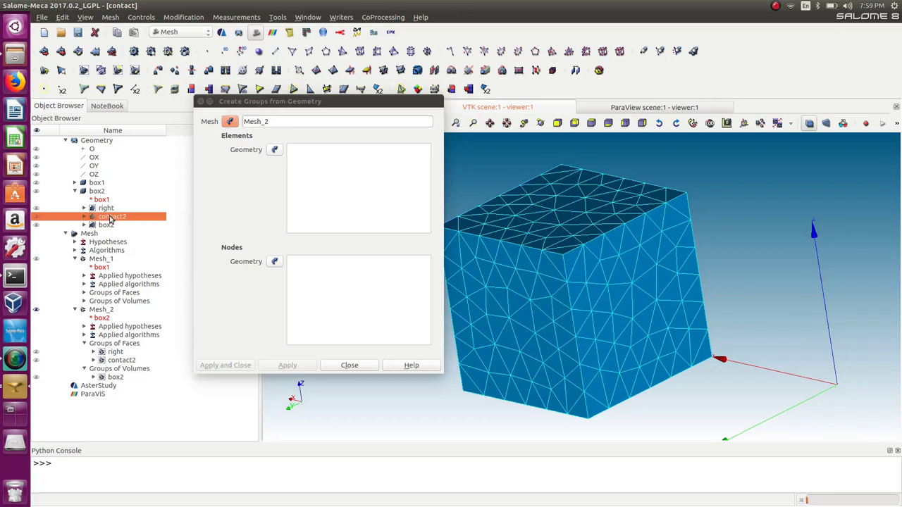
{"action": "left_click", "coordinate": [274, 262]}
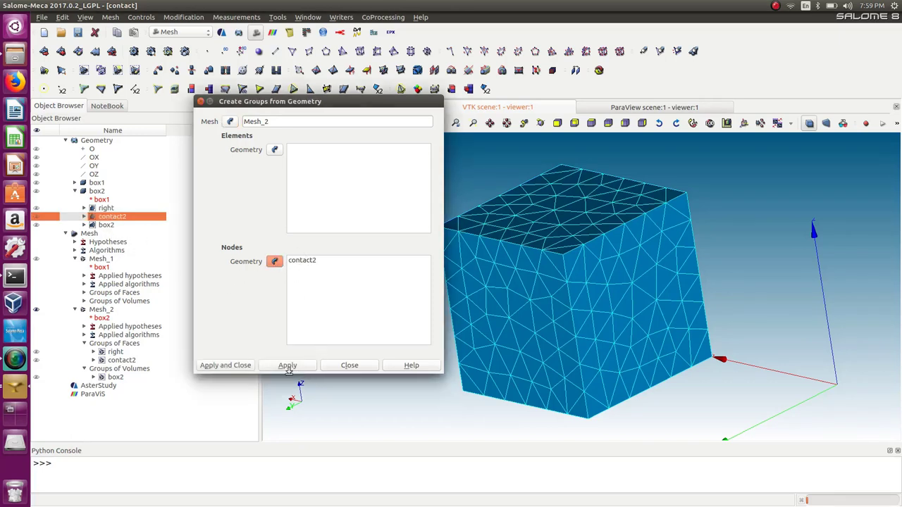
{"action": "left_click", "coordinate": [227, 367]}
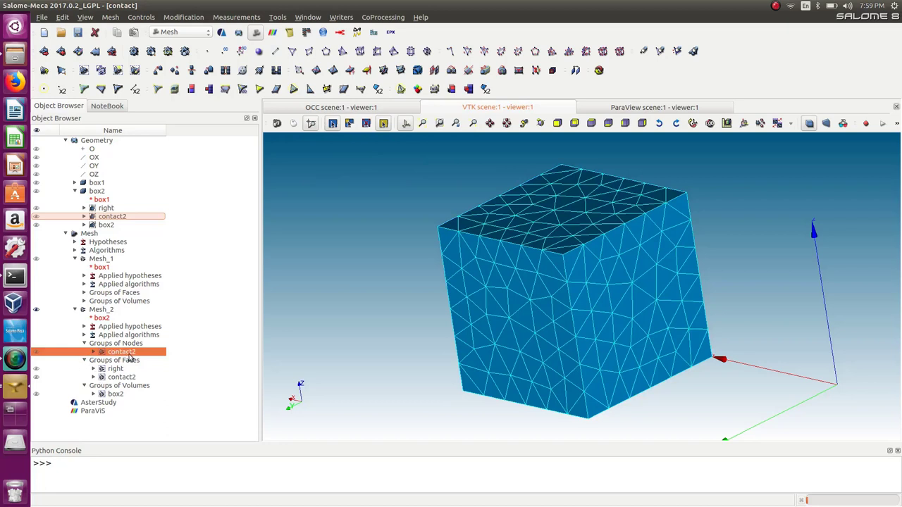
{"action": "left_click", "coordinate": [84, 343]}
{"action": "left_click", "coordinate": [85, 343]}
Back in AsterStudy, open the contact load's first LIAISON_MAIL entry for editing
{"action": "left_click", "coordinate": [184, 32]}
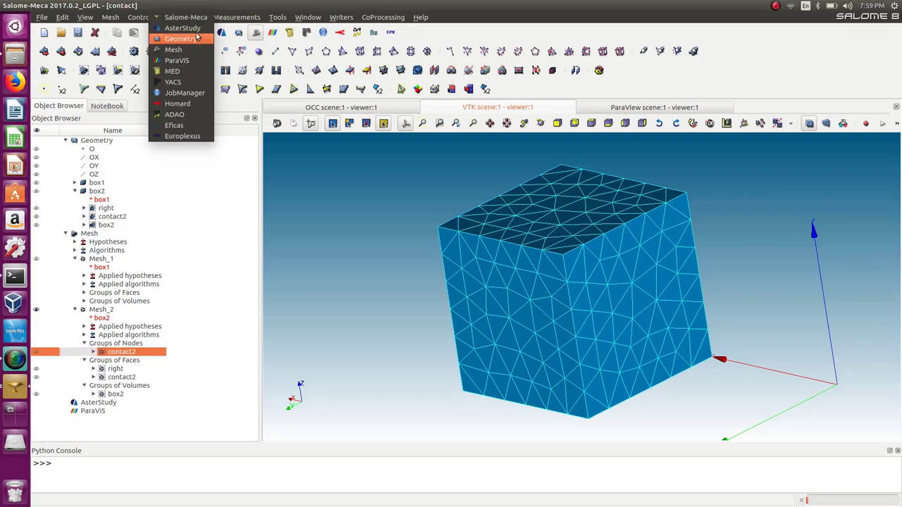
{"action": "left_click", "coordinate": [196, 35]}
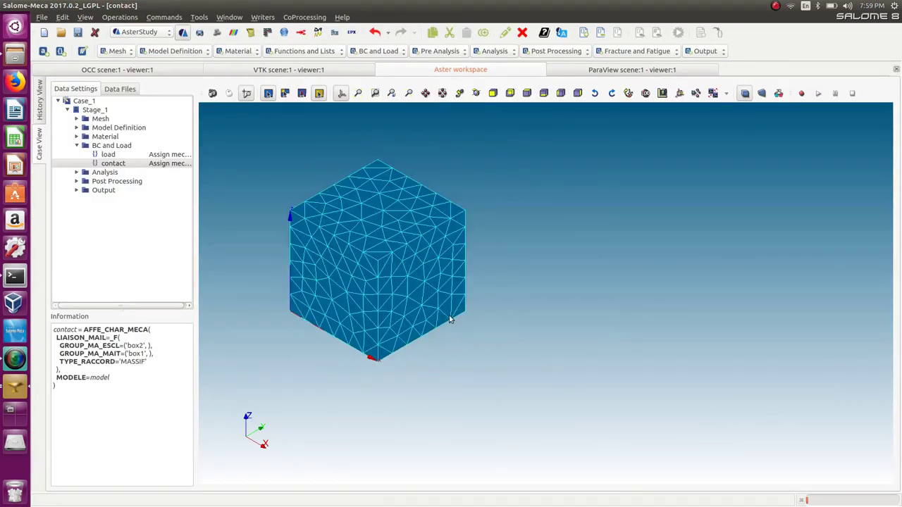
{"action": "left_click", "coordinate": [76, 173]}
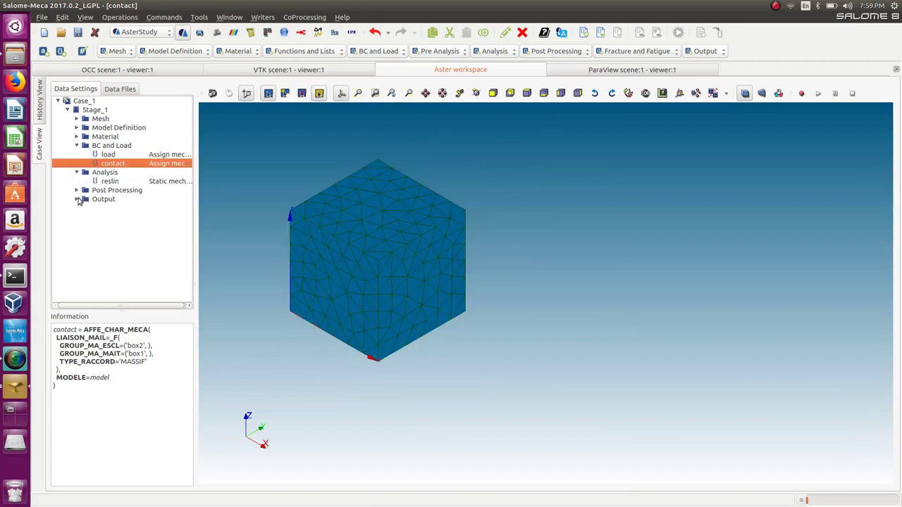
{"action": "double_click", "coordinate": [109, 163]}
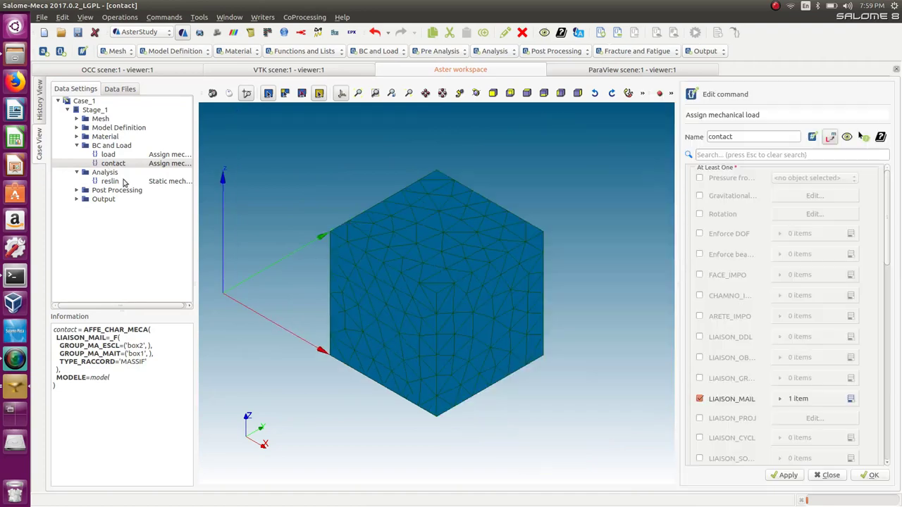
{"action": "left_click", "coordinate": [780, 398]}
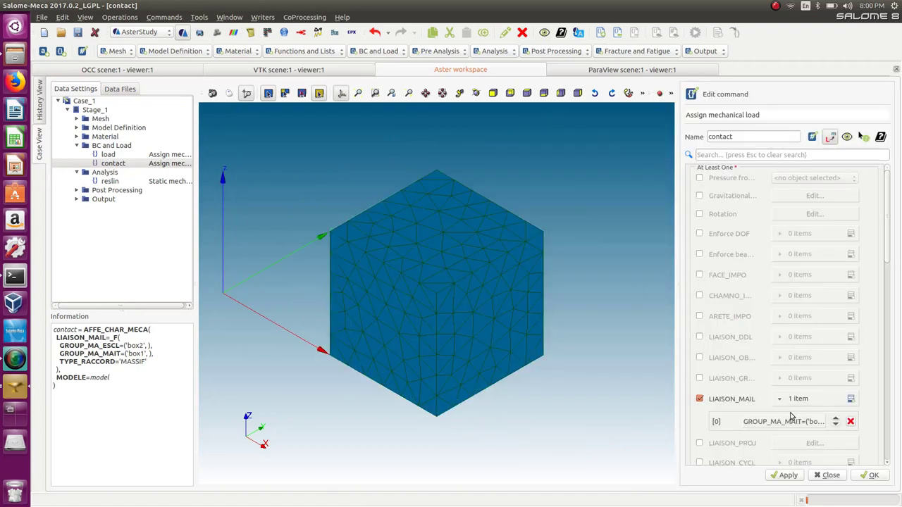
{"action": "double_click", "coordinate": [788, 423]}
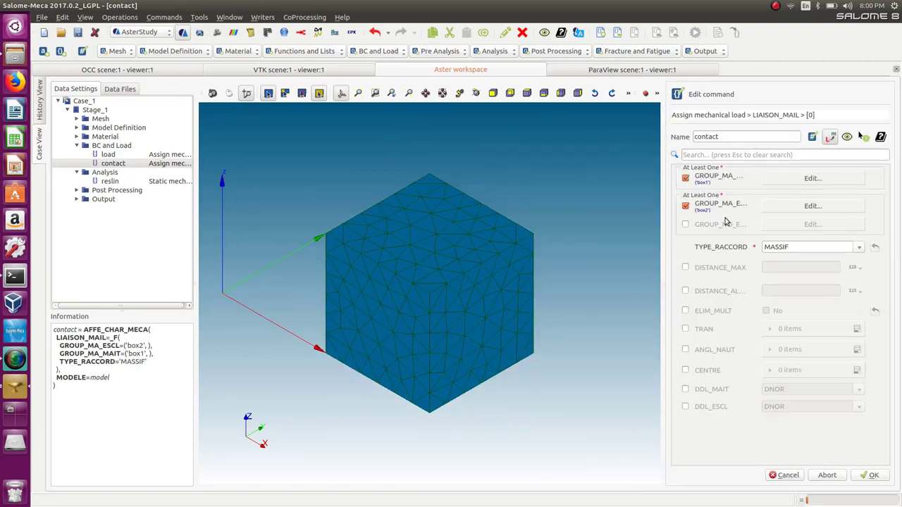
Remove box2 from the GROUP_MA_ESCL slave element group selection
{"action": "left_click", "coordinate": [686, 207]}
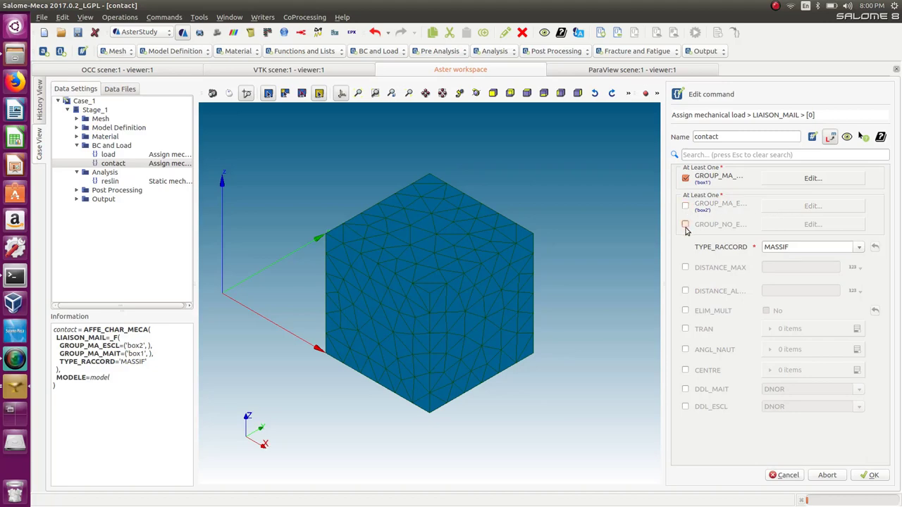
{"action": "left_click", "coordinate": [685, 225]}
{"action": "left_click", "coordinate": [686, 224]}
{"action": "left_click", "coordinate": [685, 205]}
{"action": "left_click", "coordinate": [781, 207]}
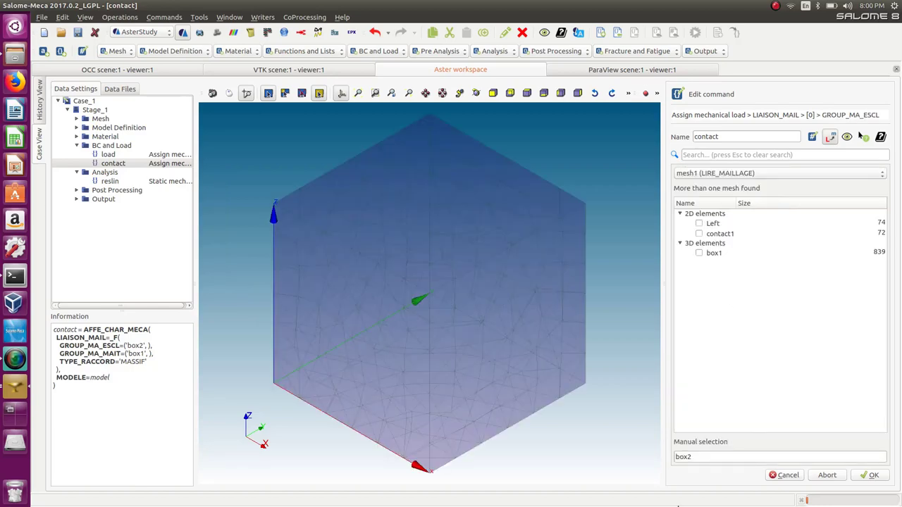
{"action": "left_click_drag", "start_coordinate": [696, 456], "coordinate": [670, 457]}
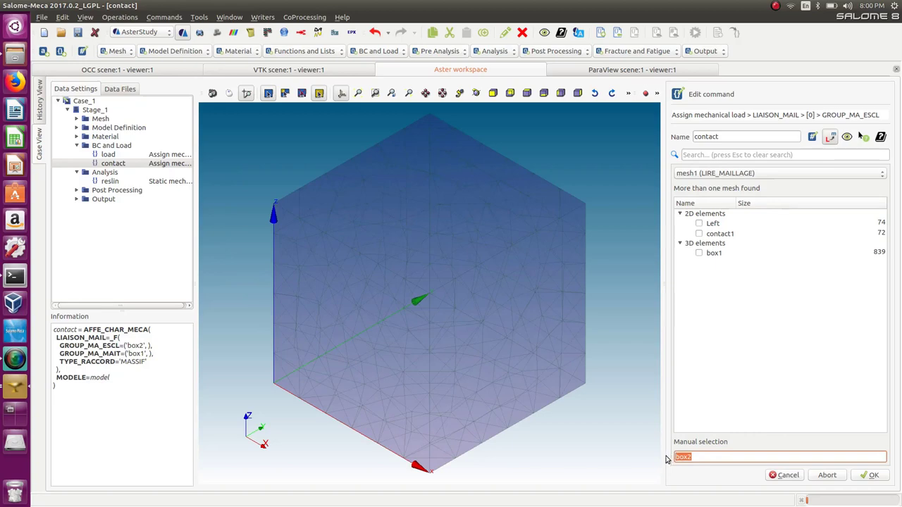
{"action": "key", "text": "BackSpace"}
{"action": "left_click", "coordinate": [869, 476]}
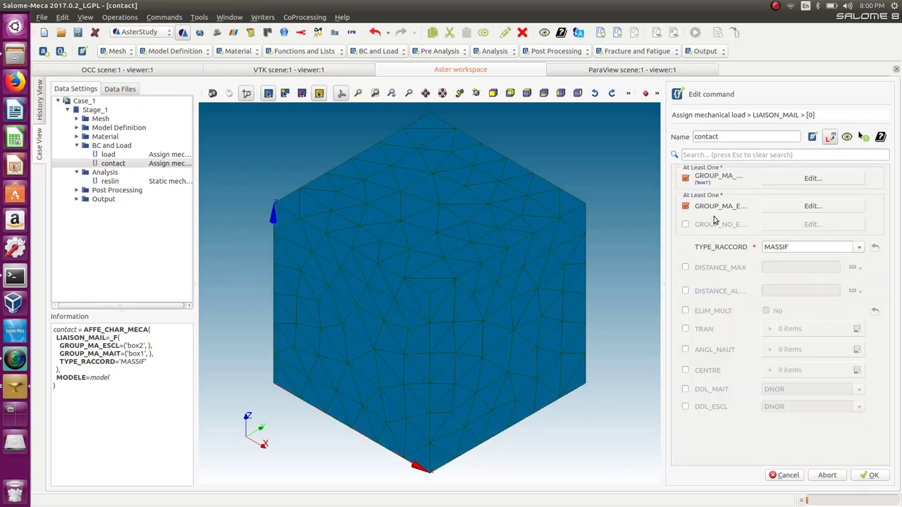
Replace GROUP_MA_ESCL with GROUP_NO_ESCL set to mesh2's contact2 group, store the command and save
{"action": "left_click", "coordinate": [686, 206]}
{"action": "left_click", "coordinate": [685, 224]}
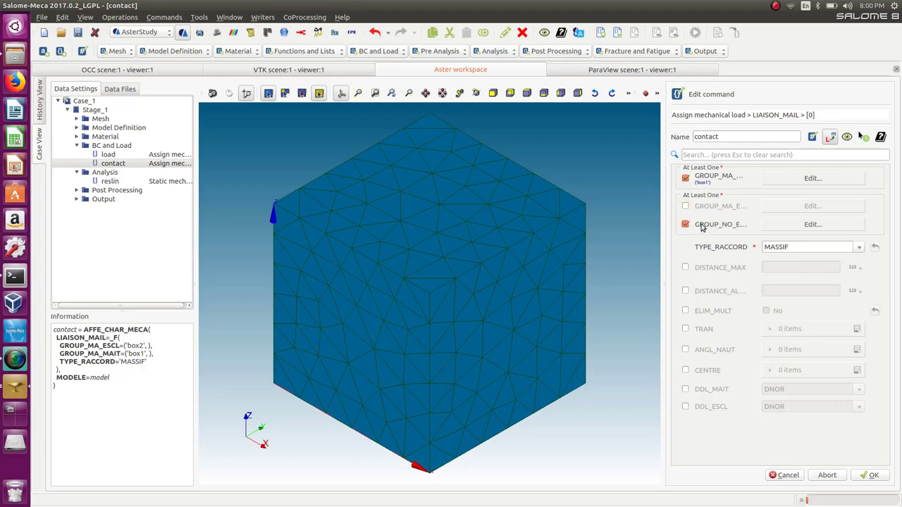
{"action": "left_click", "coordinate": [778, 227]}
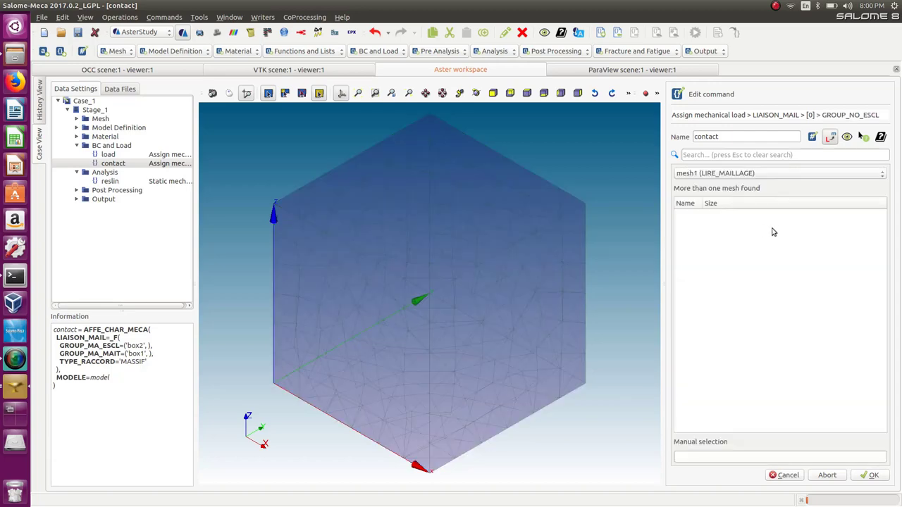
{"action": "left_click", "coordinate": [718, 175]}
{"action": "left_click", "coordinate": [709, 196]}
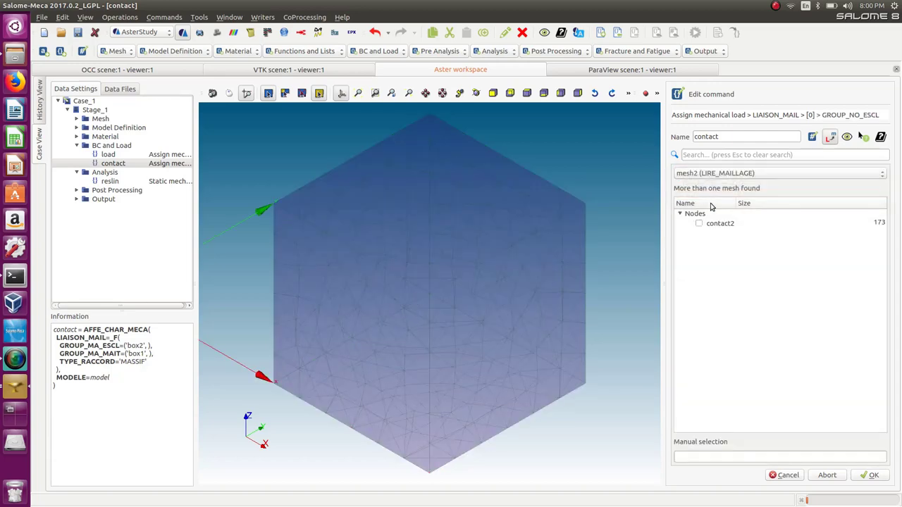
{"action": "left_click", "coordinate": [699, 223]}
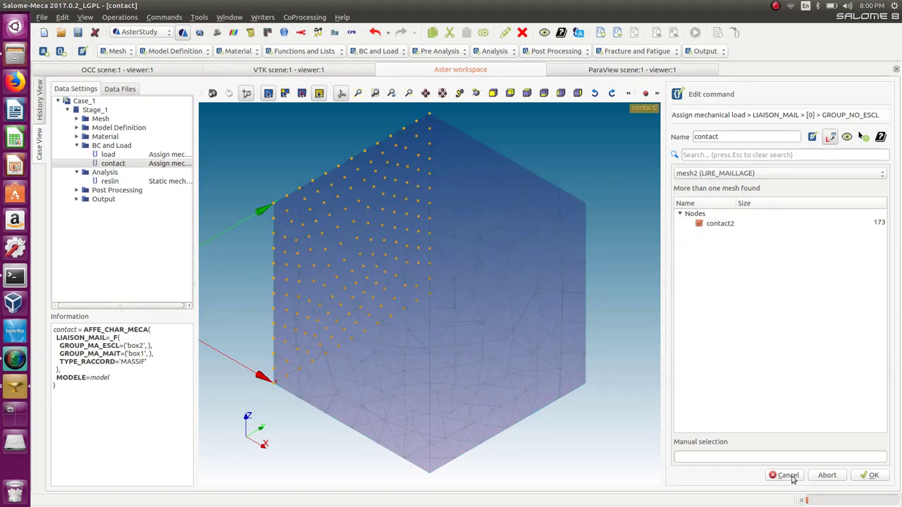
{"action": "left_click", "coordinate": [871, 476]}
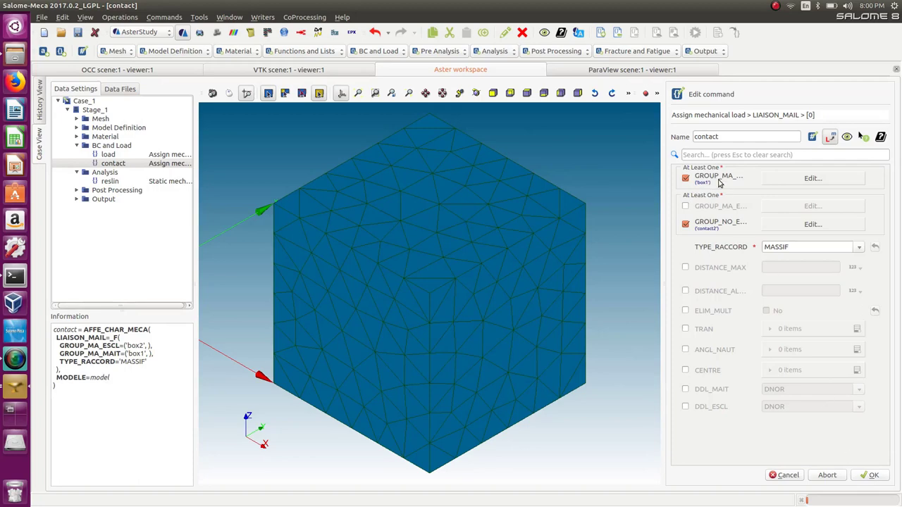
{"action": "left_click", "coordinate": [872, 477]}
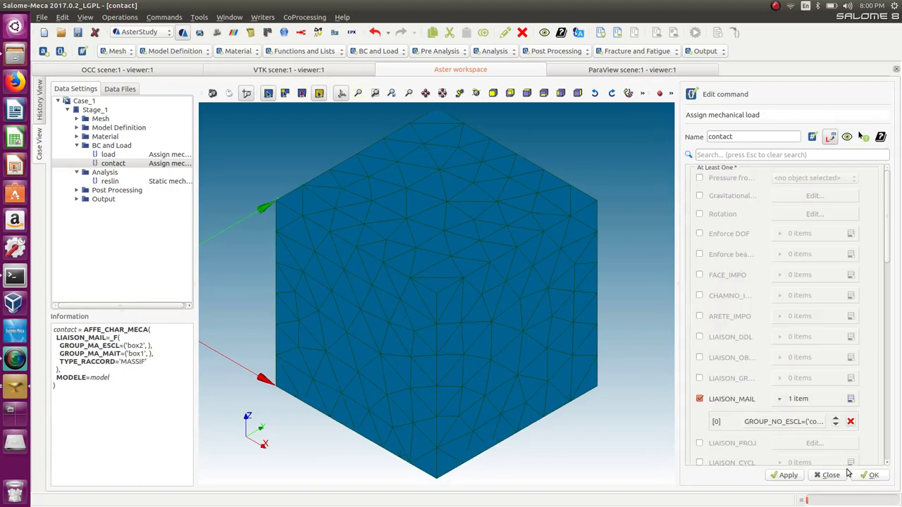
{"action": "left_click", "coordinate": [842, 473]}
{"action": "left_click", "coordinate": [80, 34]}
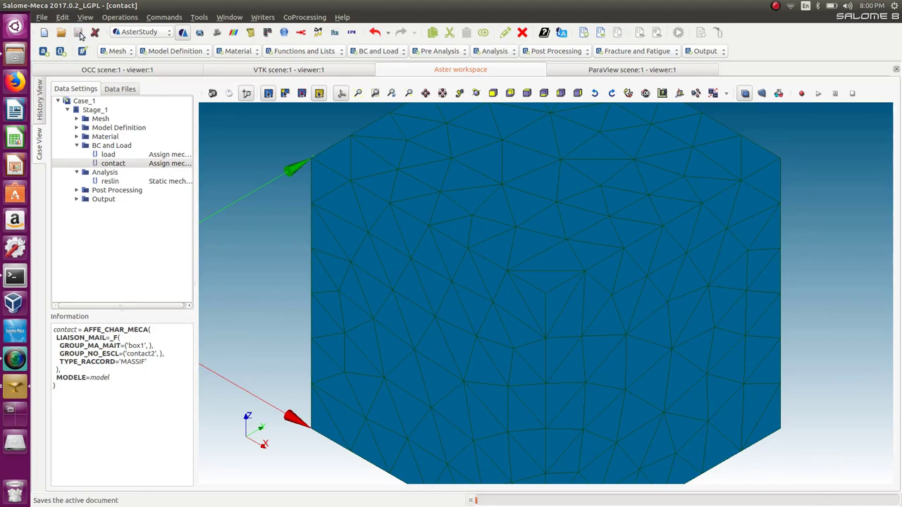
Rerun Stage_1 of Case_1 from the History View
{"action": "left_click", "coordinate": [41, 104]}
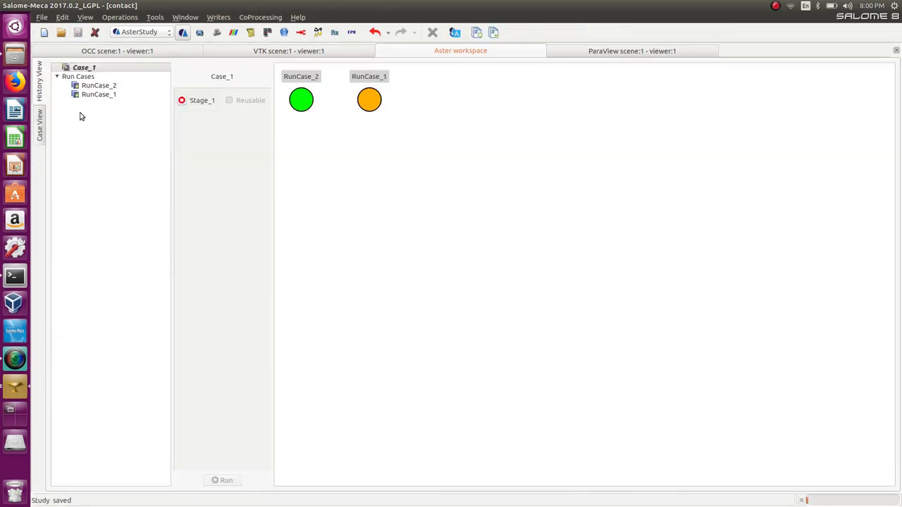
{"action": "left_click", "coordinate": [83, 68]}
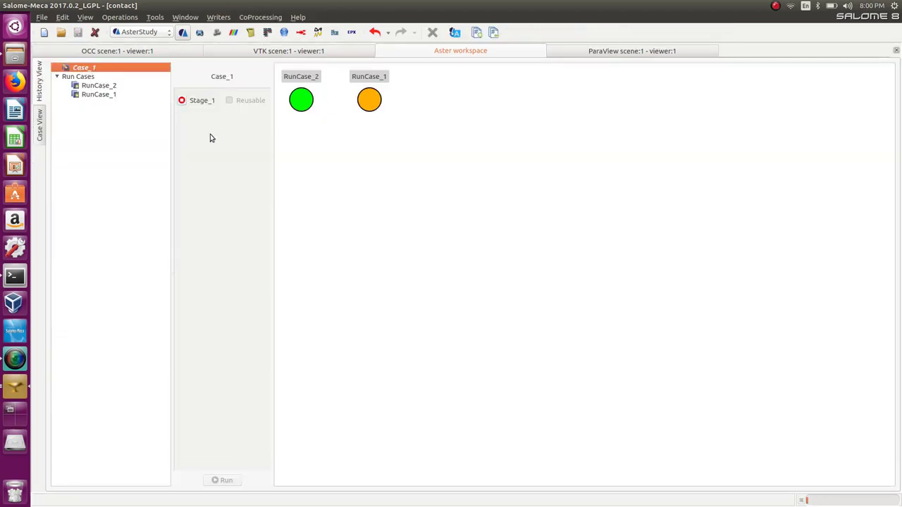
{"action": "left_click", "coordinate": [181, 101]}
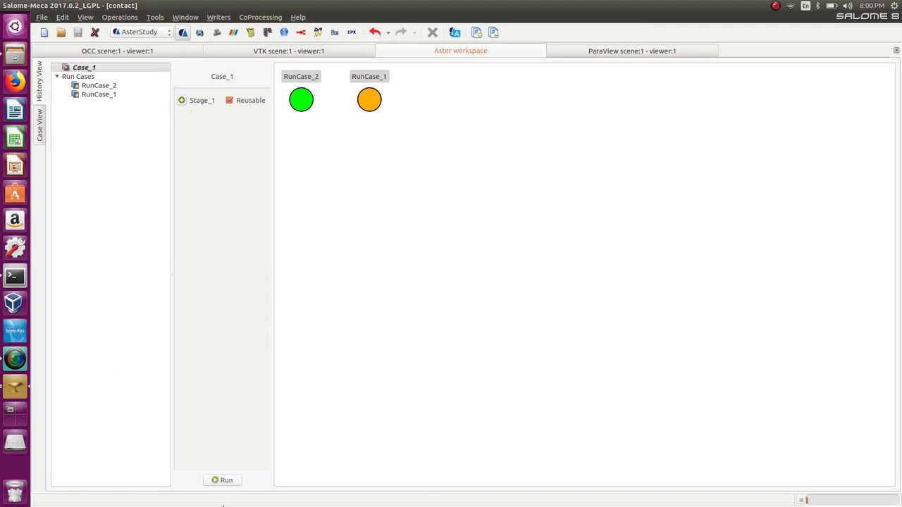
{"action": "left_click", "coordinate": [223, 480]}
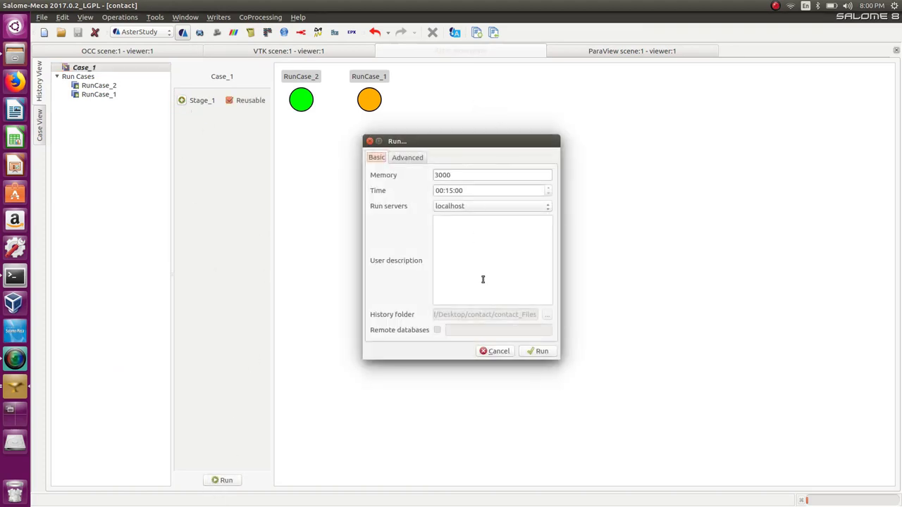
{"action": "left_click", "coordinate": [541, 351]}
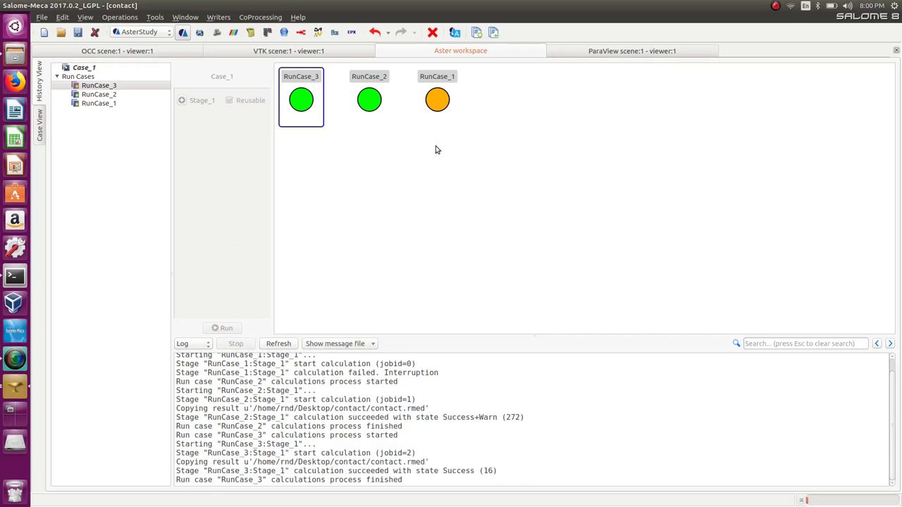
Open the contact.rmed result from Data Files in ParaVis
{"action": "left_click", "coordinate": [40, 133]}
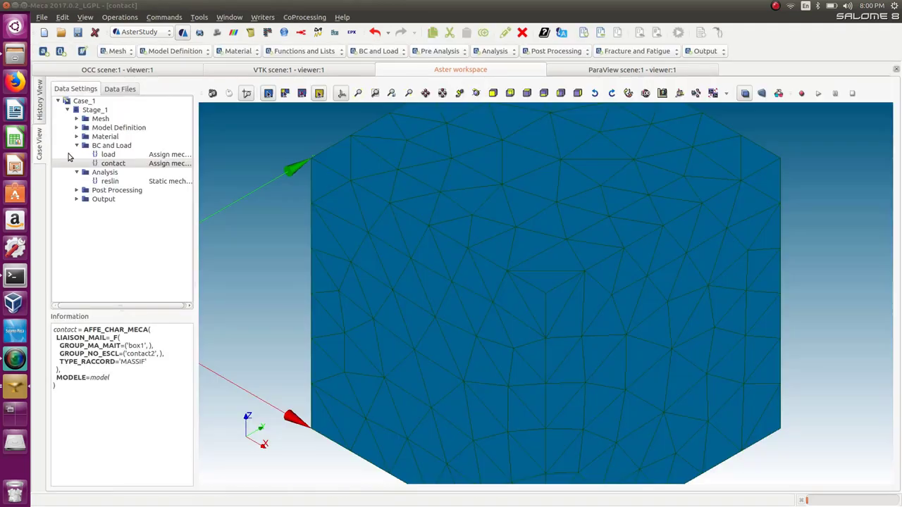
{"action": "left_click", "coordinate": [119, 89]}
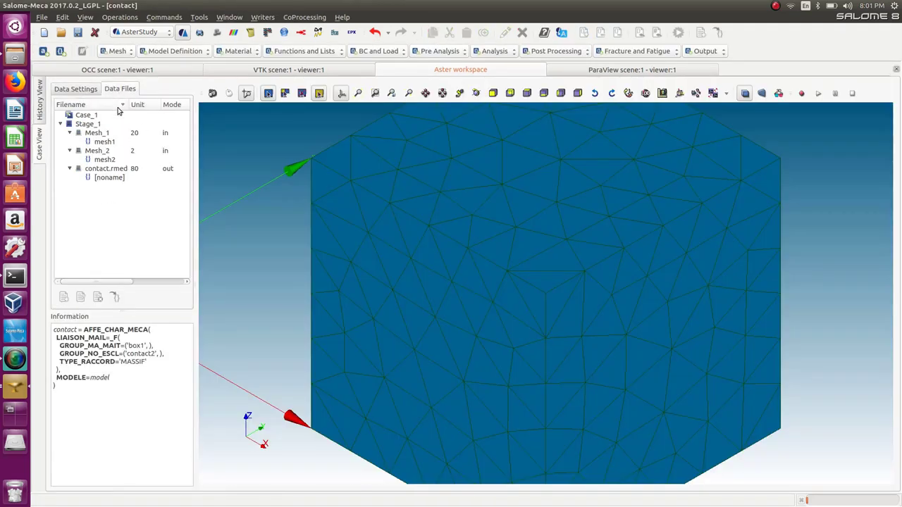
{"action": "right_click", "coordinate": [109, 170]}
{"action": "left_click", "coordinate": [148, 216]}
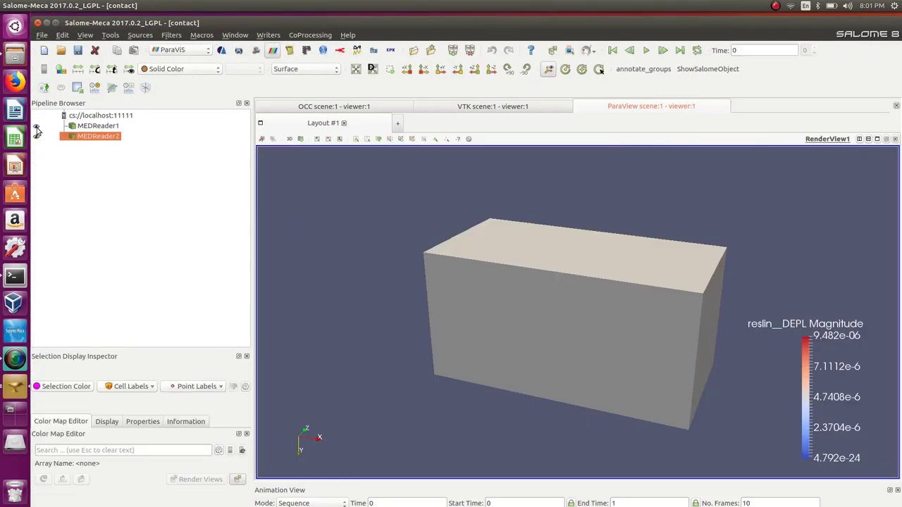
Colour the box by reslin__DEPL and rotate it to inspect the displacement
{"action": "left_click", "coordinate": [172, 71]}
{"action": "left_click", "coordinate": [172, 89]}
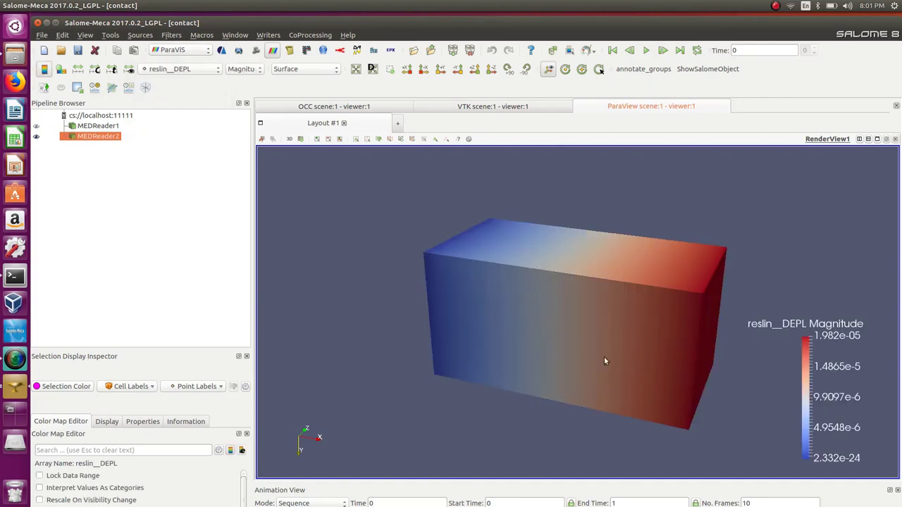
{"action": "mouse_move", "coordinate": [604, 358]}
{"action": "left_mouse_down"}
{"action": "mouse_move", "coordinate": [560, 341]}
{"action": "mouse_move", "coordinate": [505, 296]}
{"action": "mouse_move", "coordinate": [676, 409]}
{"action": "mouse_move", "coordinate": [593, 328]}
{"action": "mouse_move", "coordinate": [608, 336]}
{"action": "mouse_move", "coordinate": [599, 350]}
{"action": "left_mouse_up"}
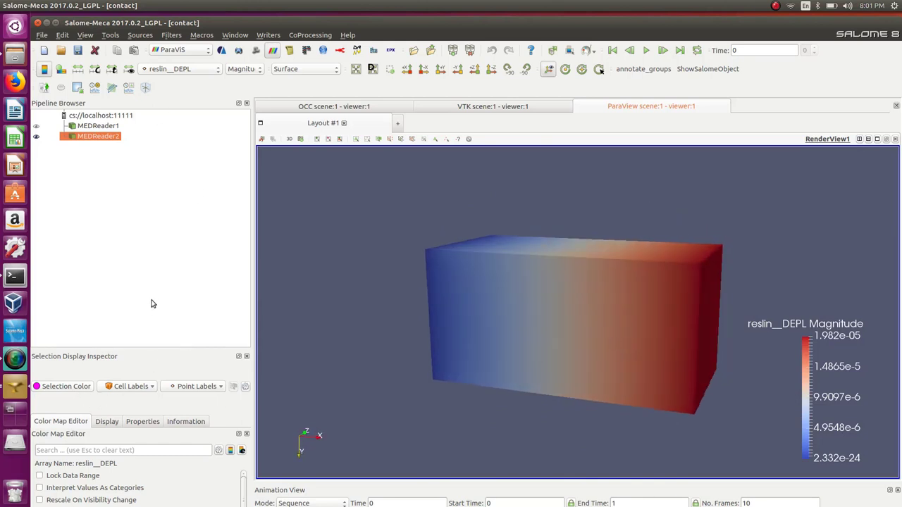
Enlarge the side panels and show MEDReader2's properties with its available fields
{"action": "left_click", "coordinate": [146, 347]}
{"action": "left_click_drag", "start_coordinate": [141, 349], "coordinate": [132, 203]}
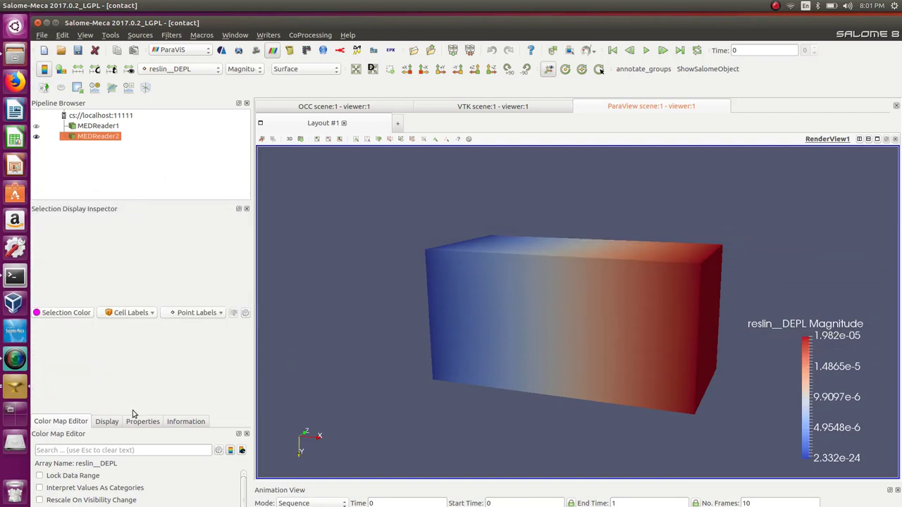
{"action": "left_click_drag", "start_coordinate": [133, 413], "coordinate": [148, 303]}
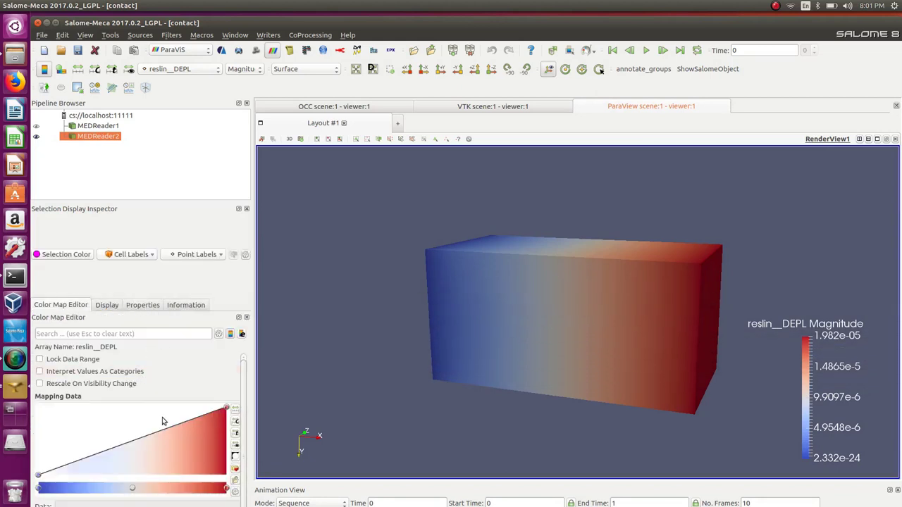
{"action": "scroll", "coordinate": [185, 374], "scroll_direction": "down", "scroll_amount": 3}
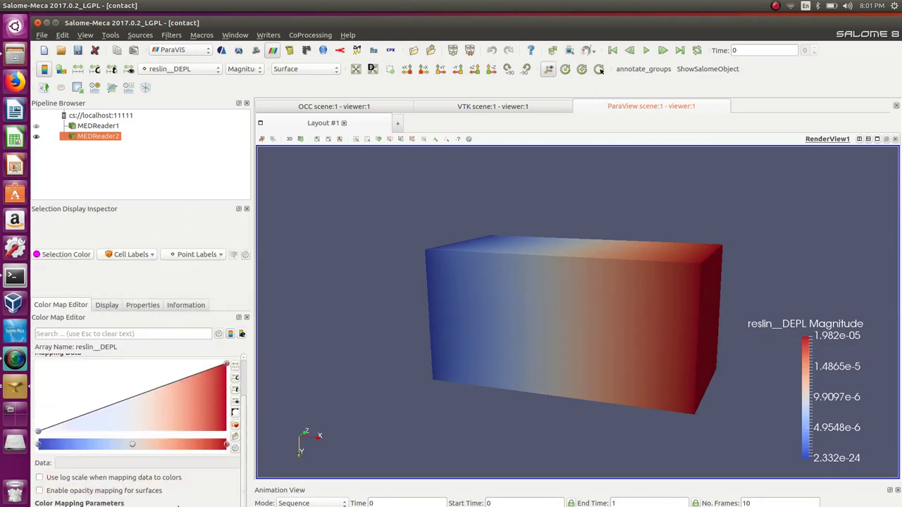
{"action": "left_click", "coordinate": [125, 307]}
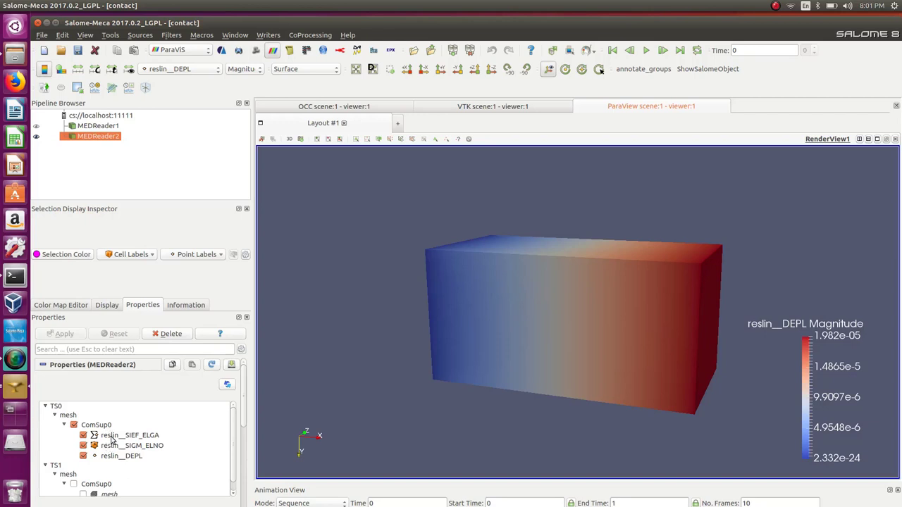
{"action": "left_click", "coordinate": [172, 71]}
{"action": "left_click", "coordinate": [167, 71]}
Add an ELNO field to surface filter and colour the box by reslin__SIGM_ELNO
{"action": "left_click", "coordinate": [171, 37]}
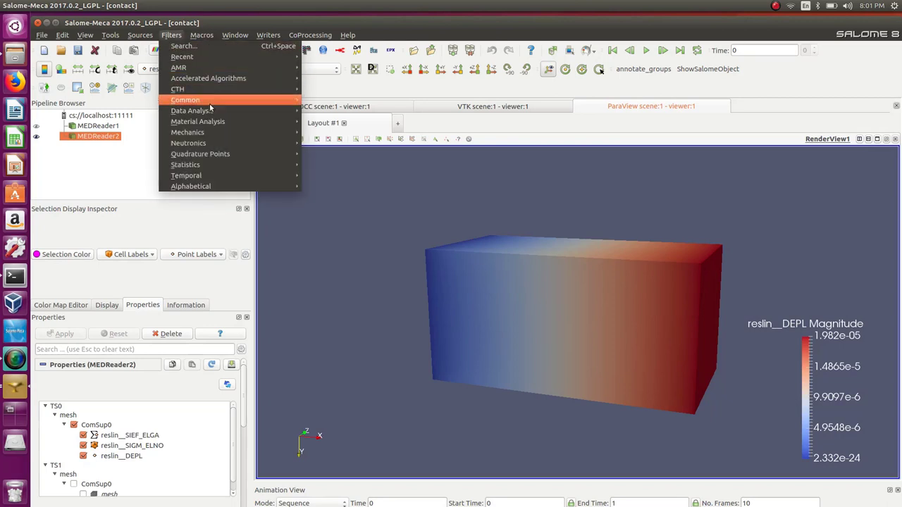
{"action": "mouse_move", "coordinate": [220, 130]}
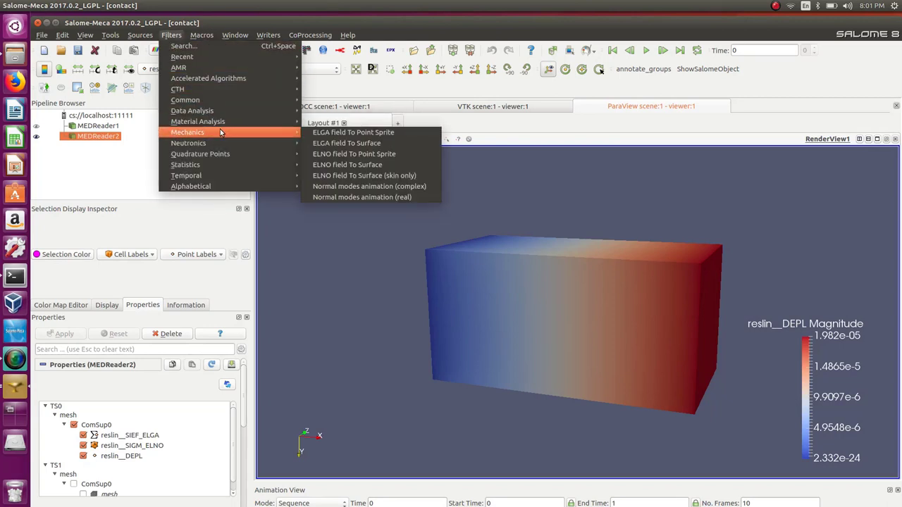
{"action": "left_click", "coordinate": [338, 167]}
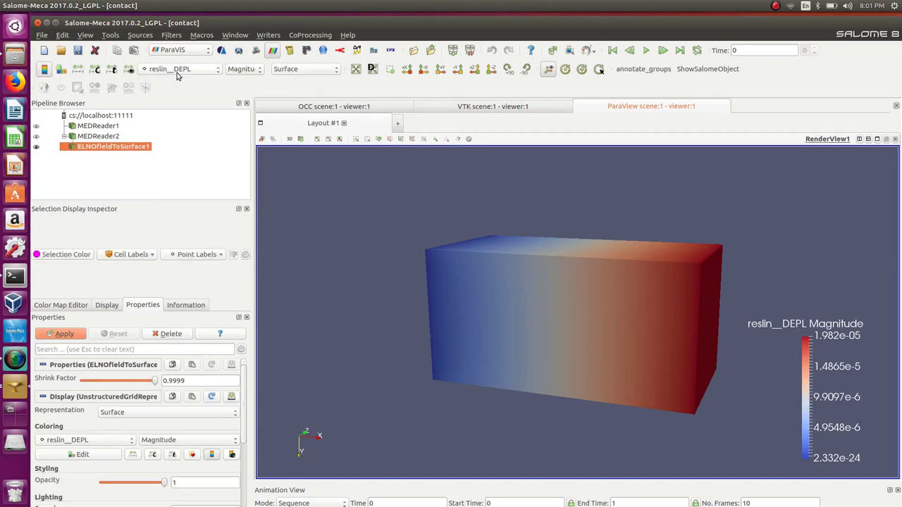
{"action": "left_click", "coordinate": [184, 69]}
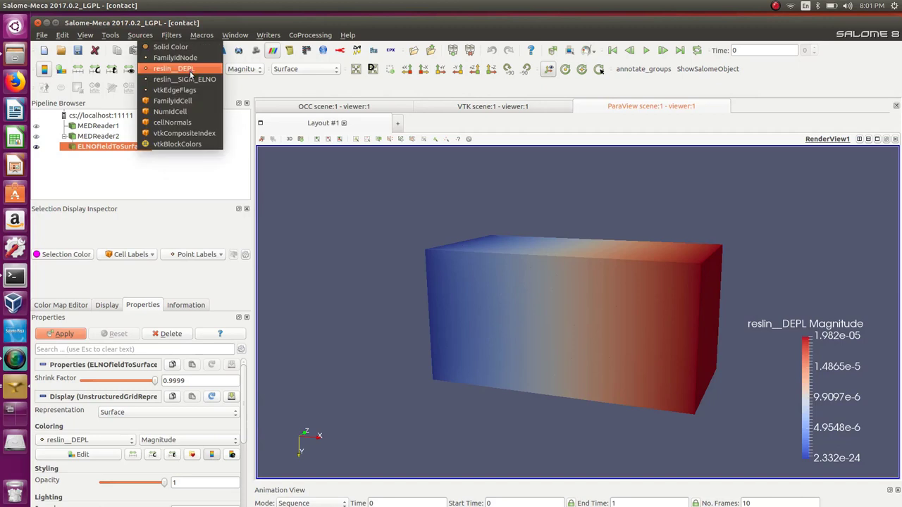
{"action": "left_click", "coordinate": [186, 77]}
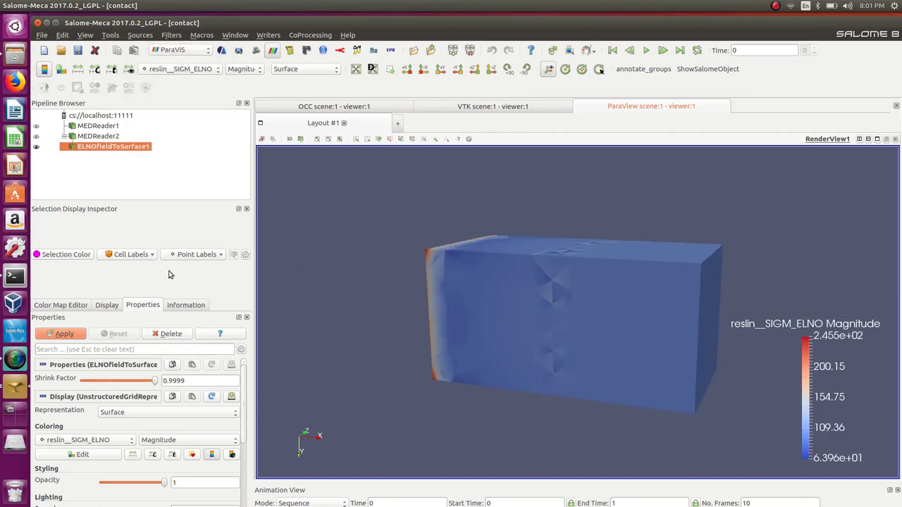
Rotate, zoom and view along Z to inspect the stress distribution on several faces
{"action": "left_click_drag", "start_coordinate": [565, 289], "coordinate": [543, 297]}
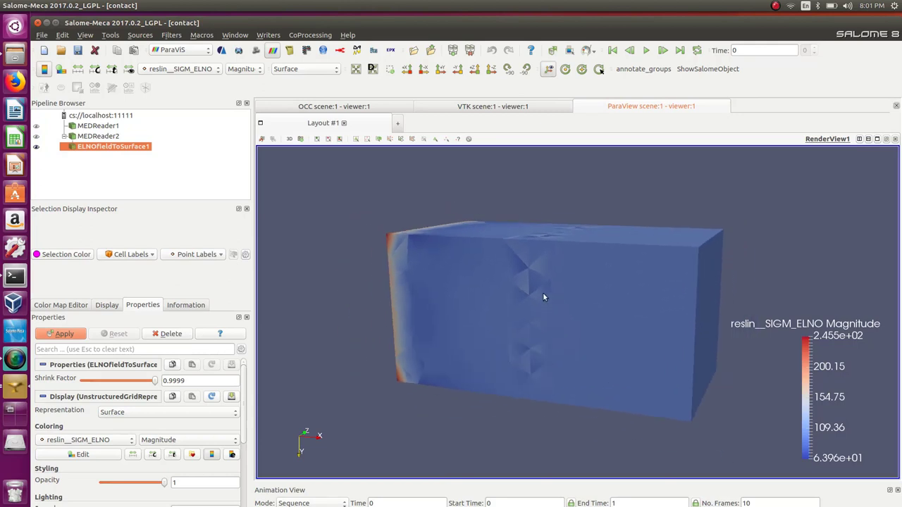
{"action": "scroll", "coordinate": [535, 292], "scroll_direction": "up", "scroll_amount": 5}
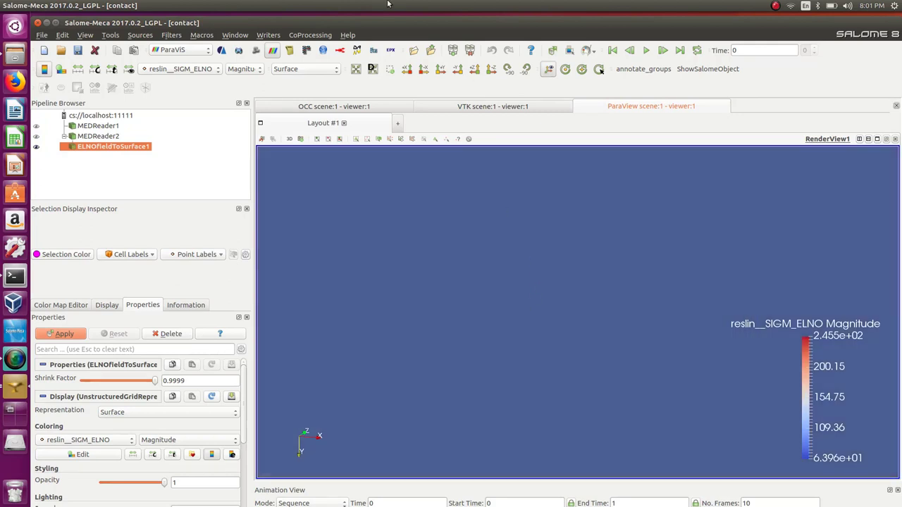
{"action": "left_click", "coordinate": [491, 68]}
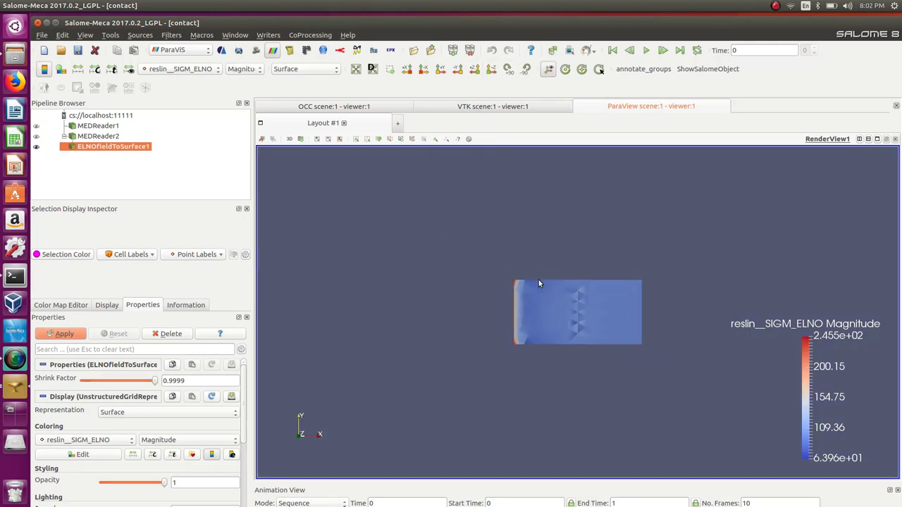
{"action": "scroll", "coordinate": [573, 311], "scroll_direction": "up", "scroll_amount": 5}
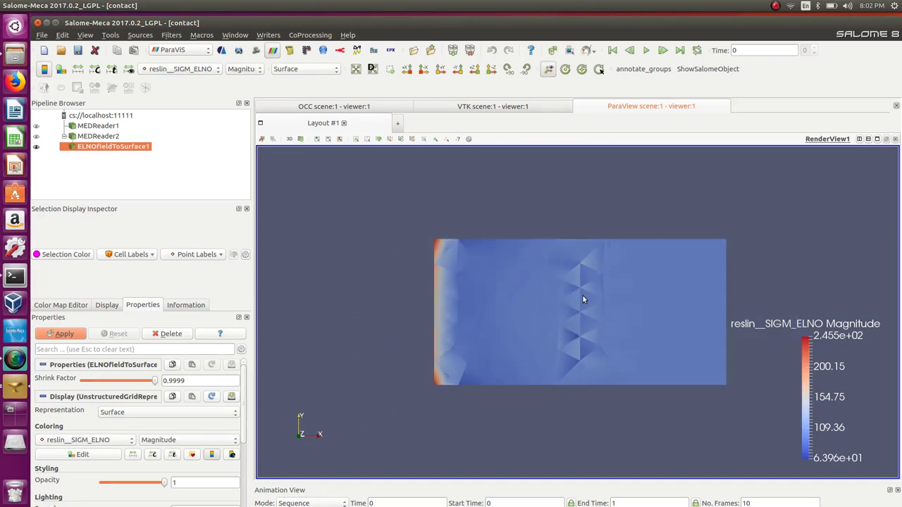
{"action": "scroll", "coordinate": [582, 295], "scroll_direction": "up", "scroll_amount": 5}
{"action": "scroll", "coordinate": [578, 301], "scroll_direction": "down", "scroll_amount": 8}
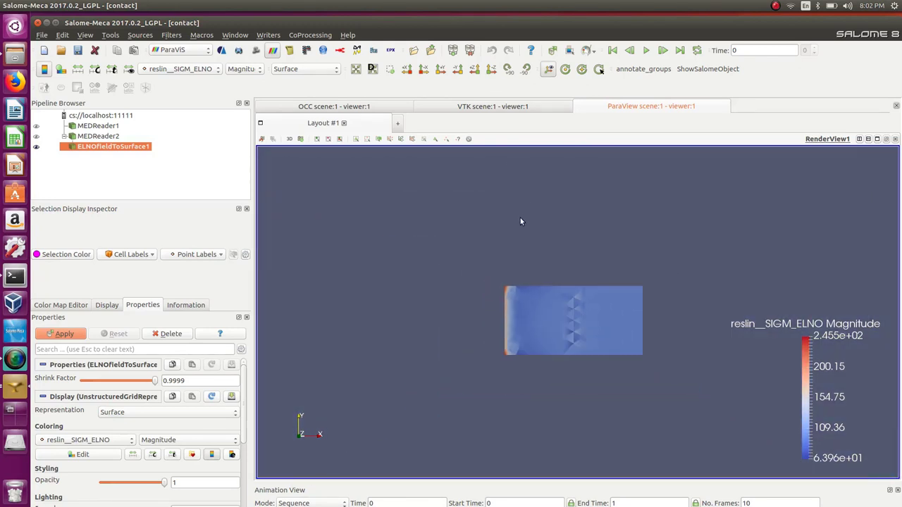
{"action": "scroll", "coordinate": [558, 307], "scroll_direction": "up", "scroll_amount": 4}
{"action": "left_click_drag", "start_coordinate": [562, 312], "coordinate": [653, 364]}
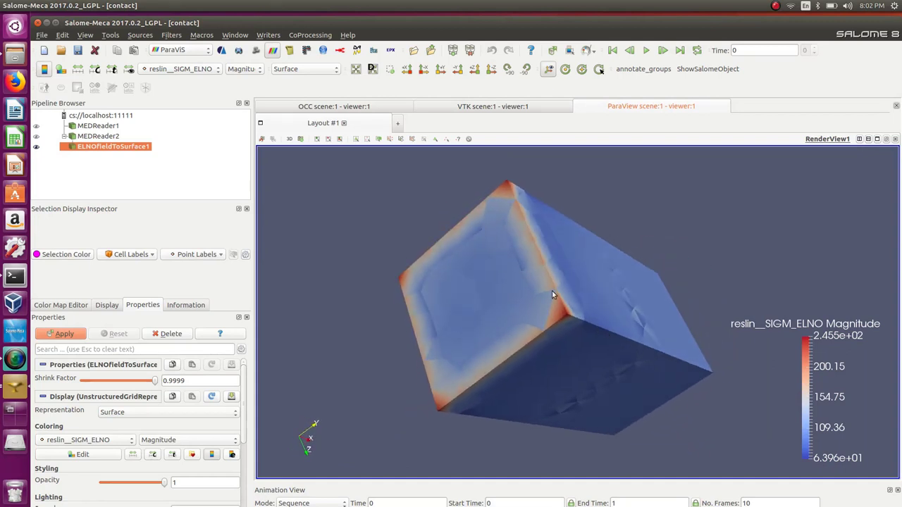
{"action": "left_click_drag", "start_coordinate": [552, 291], "coordinate": [440, 225]}
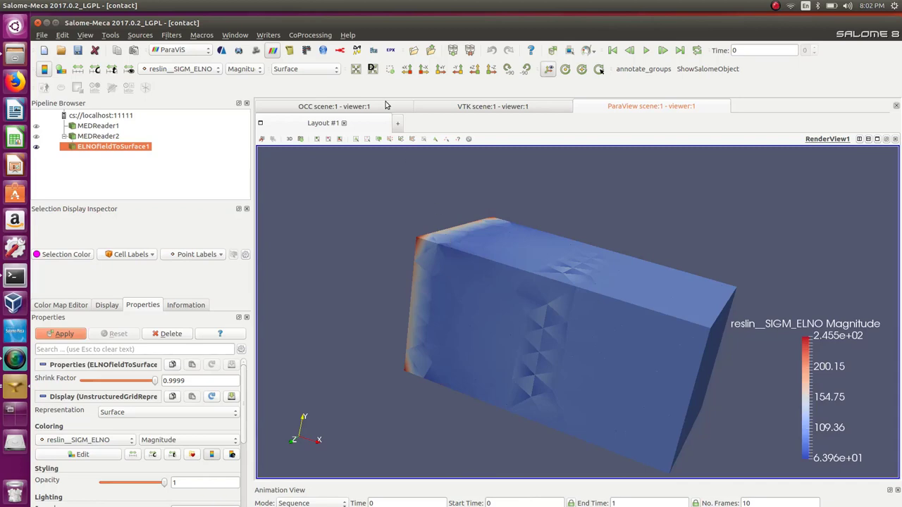
{"action": "left_click", "coordinate": [303, 69]}
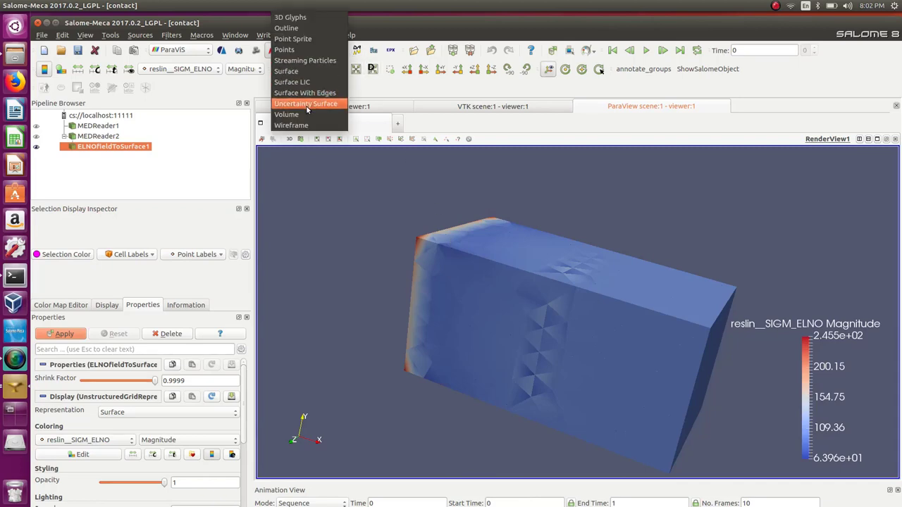
Switch the representation to Surface With Edges and orbit and zoom to inspect the tetrahedral mesh
{"action": "left_click", "coordinate": [310, 95]}
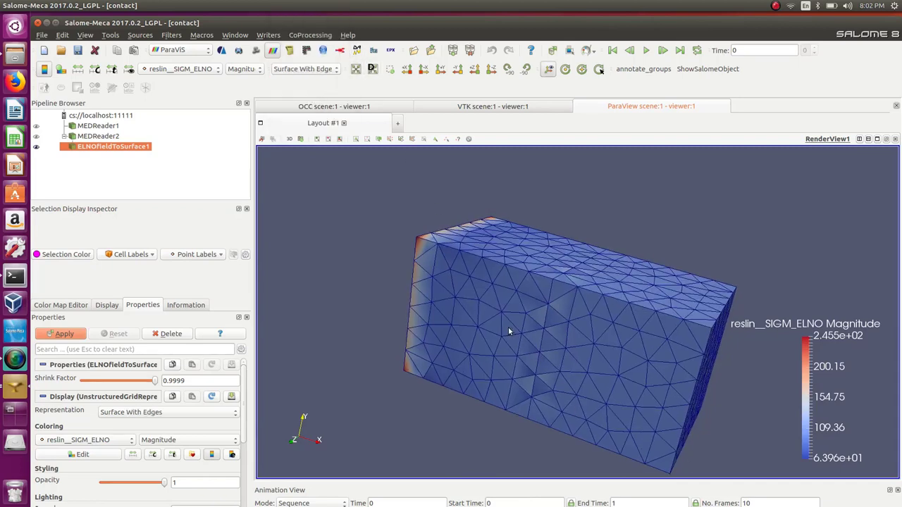
{"action": "left_click_drag", "start_coordinate": [508, 326], "coordinate": [418, 258]}
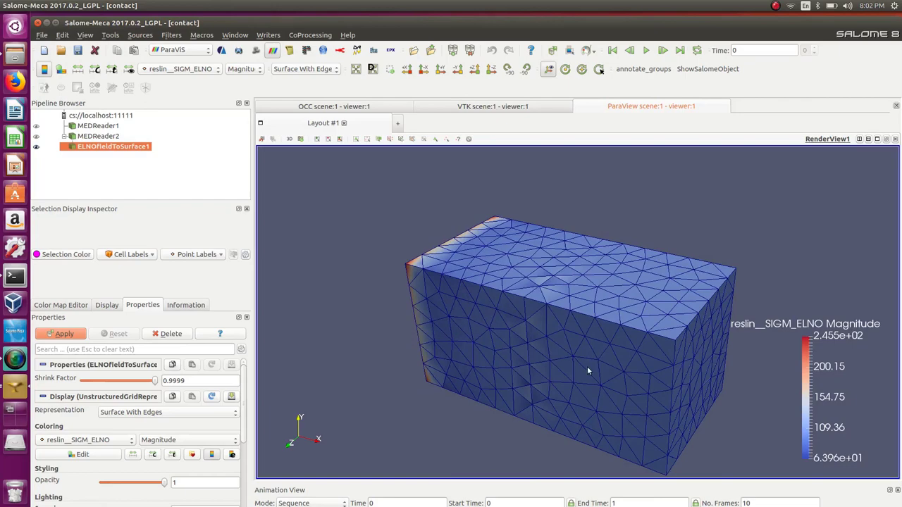
{"action": "left_click_drag", "start_coordinate": [588, 370], "coordinate": [599, 367]}
{"action": "left_click_drag", "start_coordinate": [474, 309], "coordinate": [537, 330]}
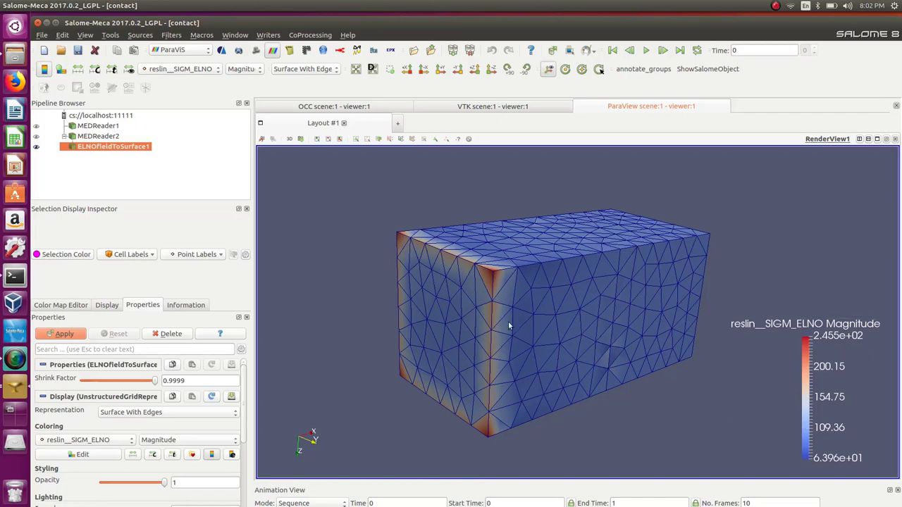
{"action": "scroll", "coordinate": [494, 303], "scroll_direction": "up", "scroll_amount": 2}
{"action": "scroll", "coordinate": [487, 295], "scroll_direction": "down", "scroll_amount": 3}
{"action": "scroll", "coordinate": [496, 296], "scroll_direction": "up", "scroll_amount": 4}
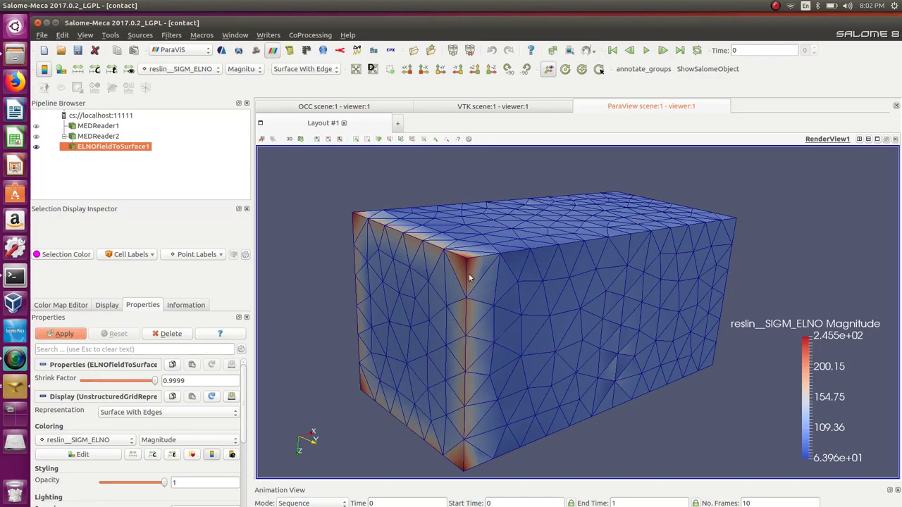
{"action": "left_click_drag", "start_coordinate": [549, 413], "coordinate": [392, 356]}
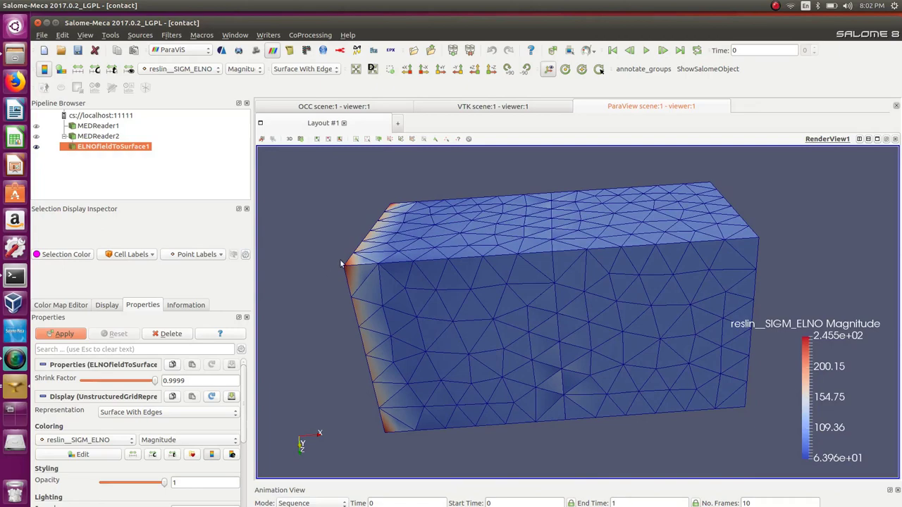
{"action": "scroll", "coordinate": [346, 270], "scroll_direction": "up", "scroll_amount": 4}
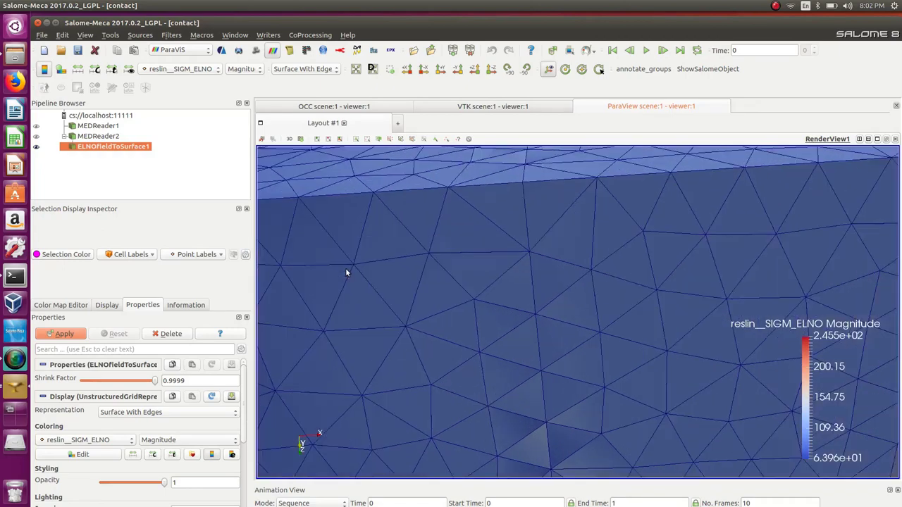
{"action": "scroll", "coordinate": [345, 269], "scroll_direction": "down", "scroll_amount": 6}
{"action": "scroll", "coordinate": [381, 287], "scroll_direction": "up", "scroll_amount": 2}
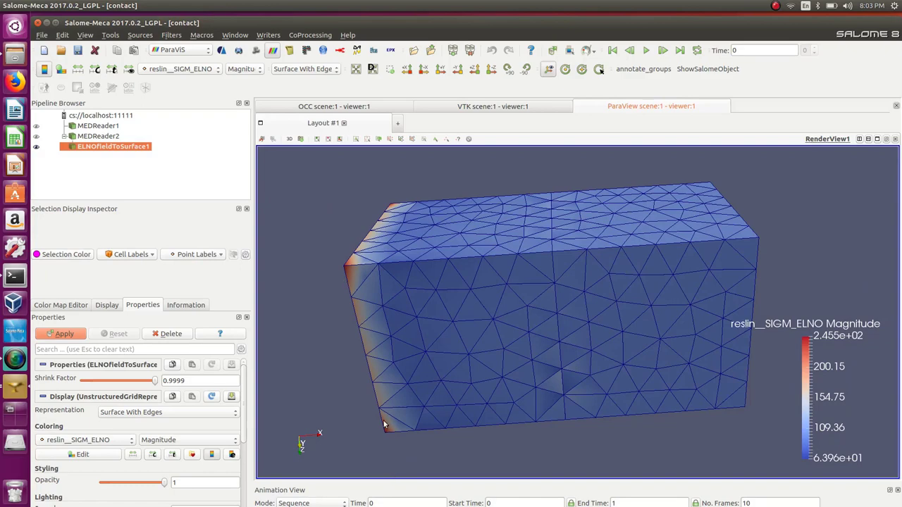
{"action": "left_click_drag", "start_coordinate": [491, 395], "coordinate": [504, 300]}
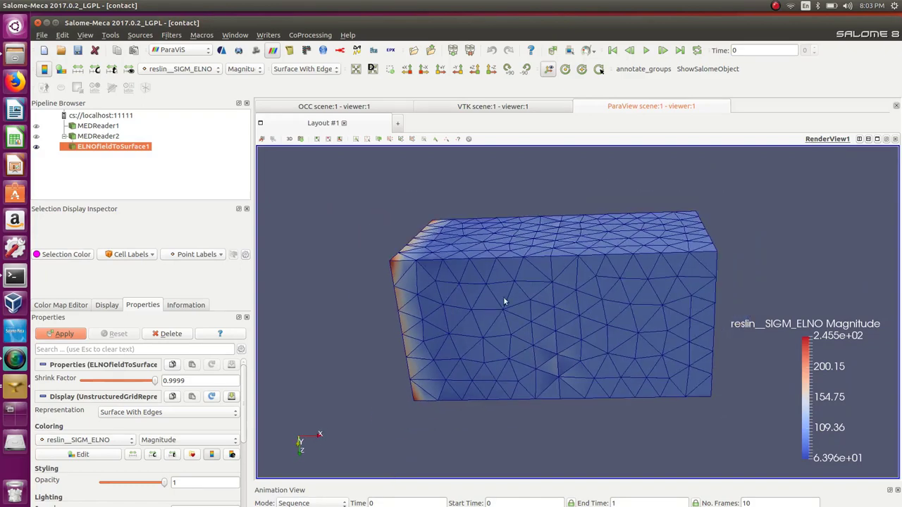
{"action": "left_click", "coordinate": [313, 69]}
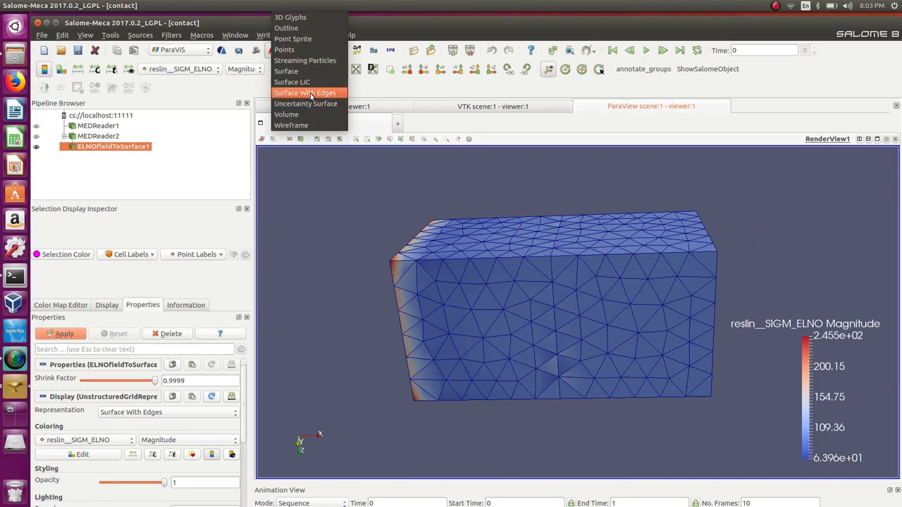
Set the representation back to Surface and orbit and zoom the box, including its underside
{"action": "left_click", "coordinate": [310, 71]}
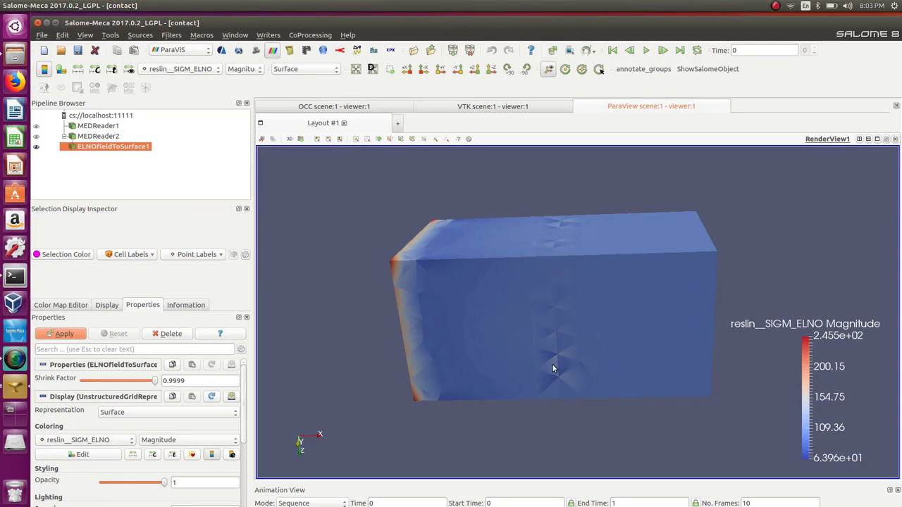
{"action": "scroll", "coordinate": [558, 387], "scroll_direction": "up", "scroll_amount": 10}
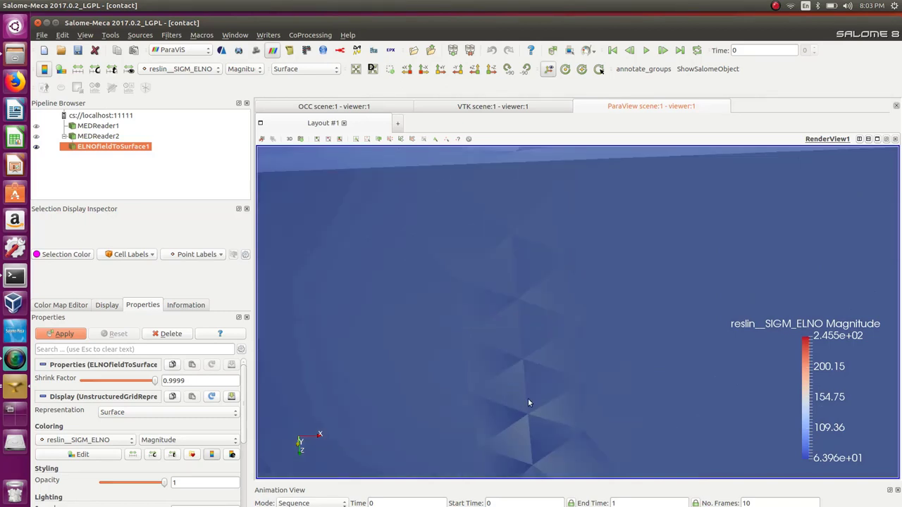
{"action": "scroll", "coordinate": [528, 405], "scroll_direction": "down", "scroll_amount": 5}
{"action": "scroll", "coordinate": [539, 405], "scroll_direction": "up", "scroll_amount": 3}
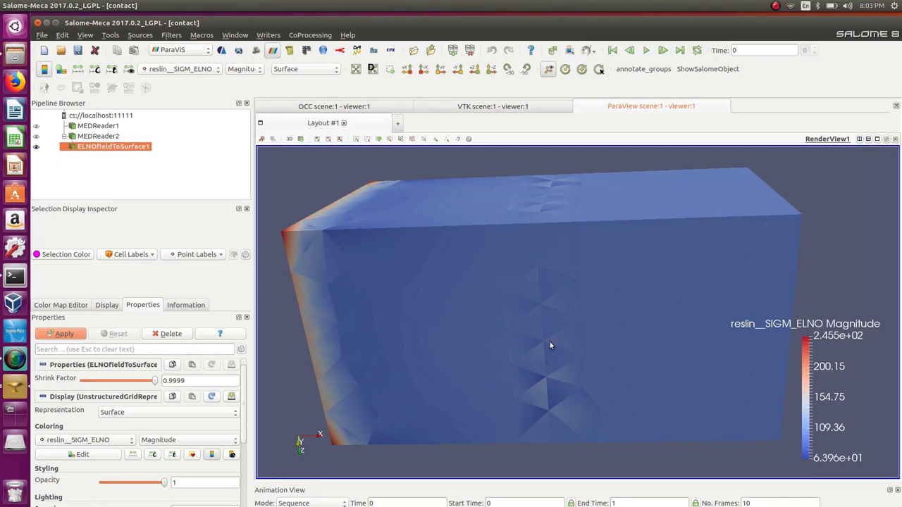
{"action": "left_click_drag", "start_coordinate": [551, 346], "coordinate": [539, 296]}
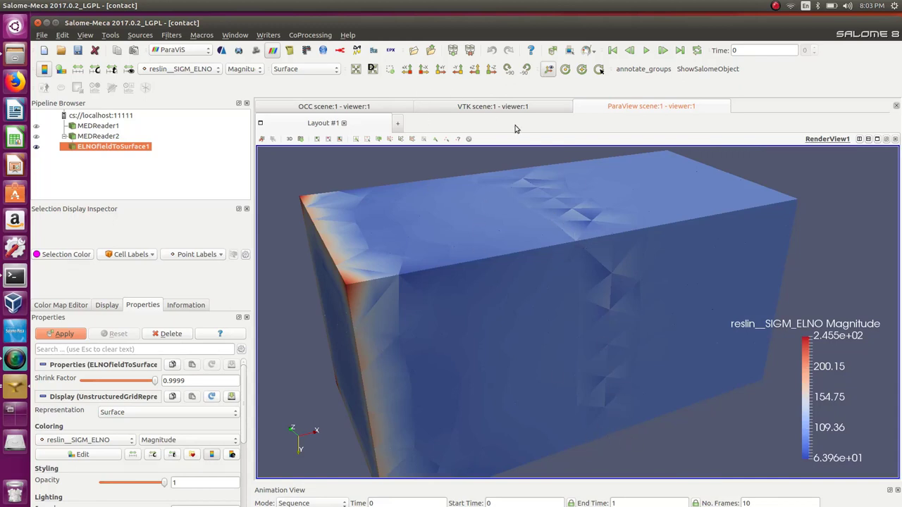
{"action": "right_click_drag", "start_coordinate": [429, 241], "coordinate": [521, 142]}
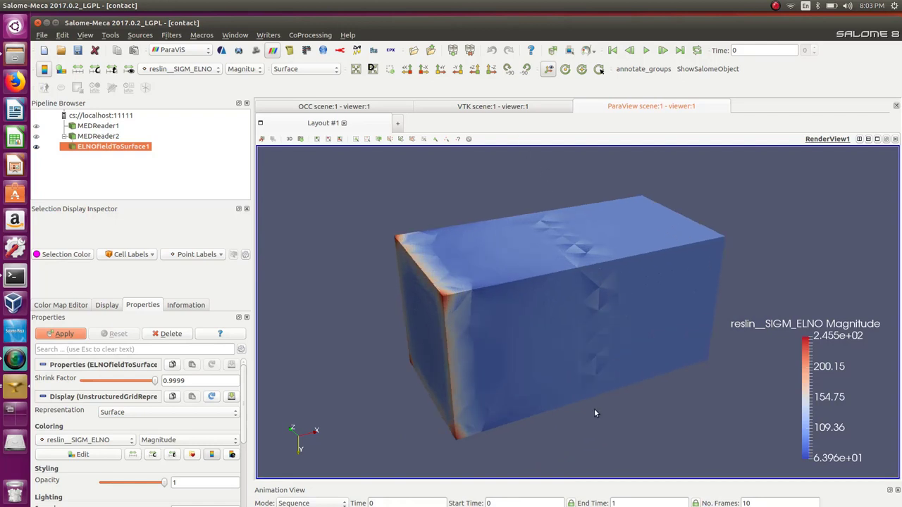
{"action": "scroll", "coordinate": [598, 380], "scroll_direction": "up", "scroll_amount": 5}
{"action": "scroll", "coordinate": [596, 381], "scroll_direction": "down", "scroll_amount": 6}
{"action": "scroll", "coordinate": [596, 382], "scroll_direction": "up", "scroll_amount": 2}
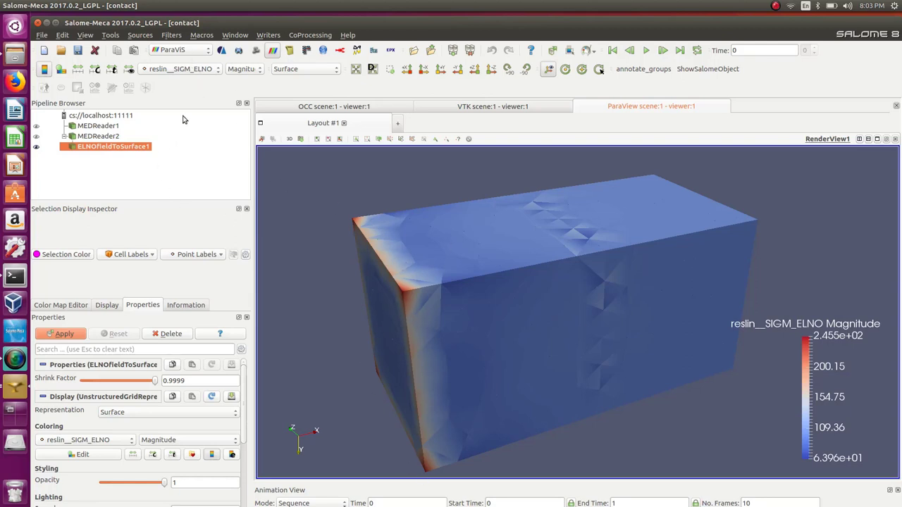
{"action": "left_click", "coordinate": [184, 49]}
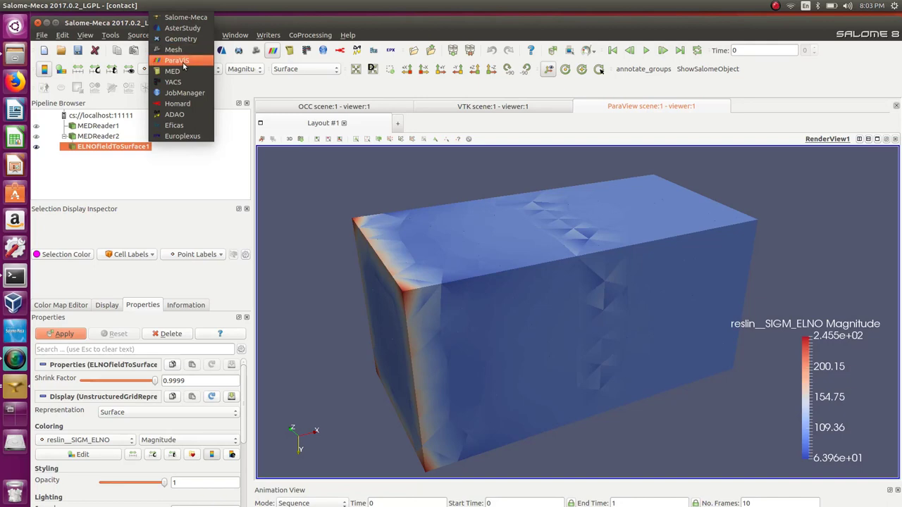
In AsterStudy, select the reslin CALC_CHAMP command under the case's Post Processing branch
{"action": "left_click", "coordinate": [182, 28]}
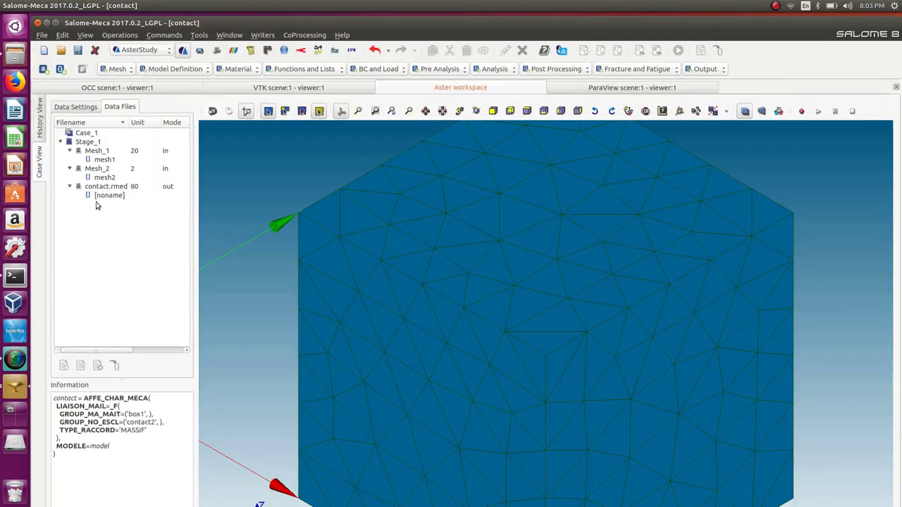
{"action": "left_click", "coordinate": [42, 136]}
{"action": "left_click", "coordinate": [40, 146]}
{"action": "left_click", "coordinate": [75, 107]}
{"action": "left_click", "coordinate": [77, 217]}
{"action": "left_click", "coordinate": [77, 208]}
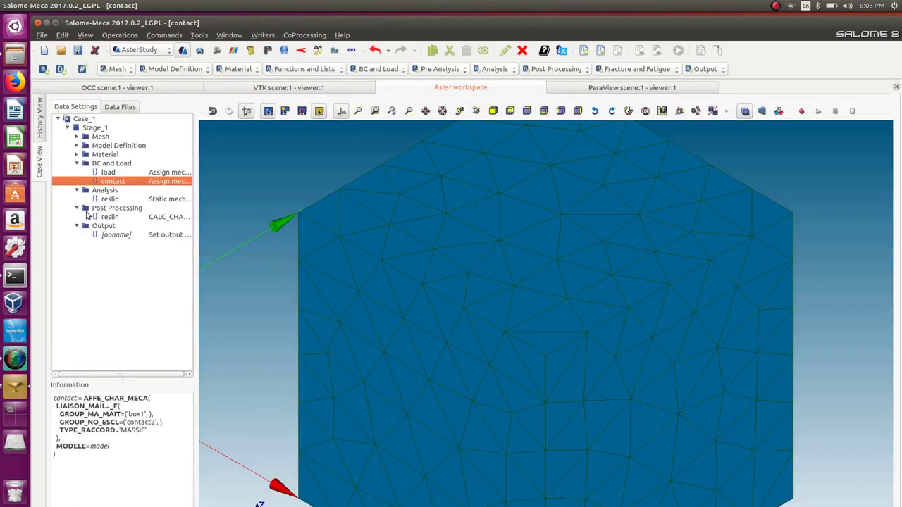
{"action": "left_click", "coordinate": [111, 217]}
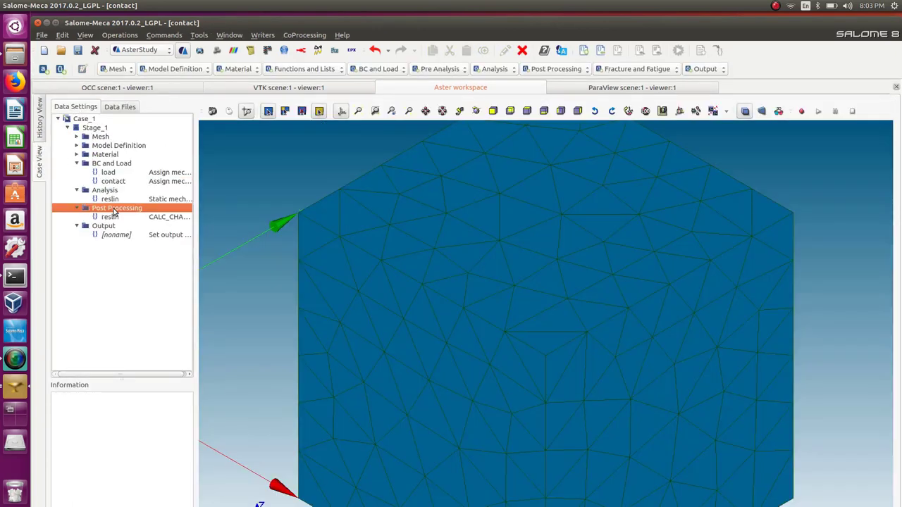
Add a CALC_ERREUR post-processing command and name it reslin
{"action": "left_click", "coordinate": [570, 69]}
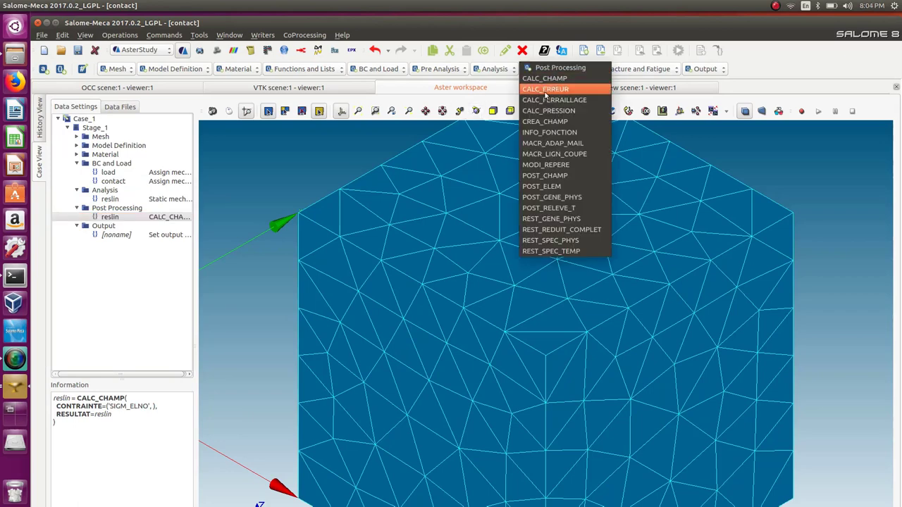
{"action": "left_click", "coordinate": [545, 89]}
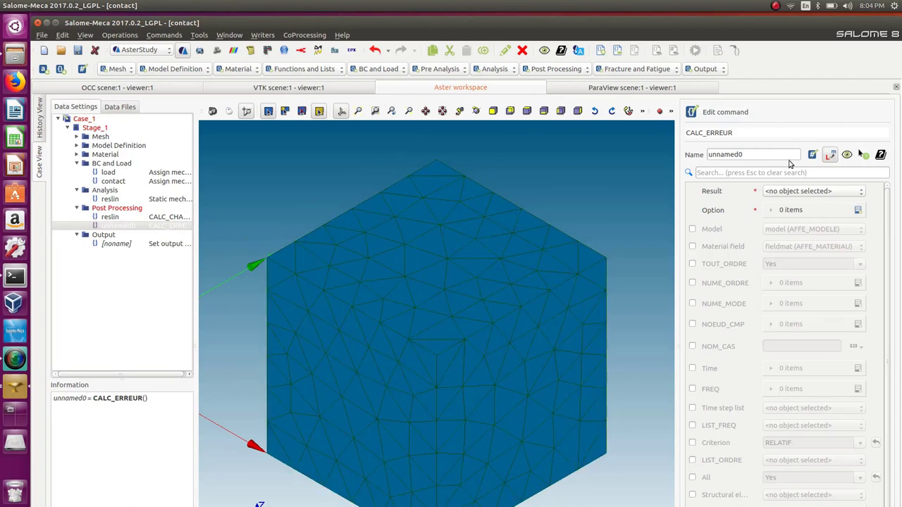
{"action": "left_click_drag", "start_coordinate": [767, 155], "coordinate": [698, 149]}
{"action": "type", "text": "reslin"}
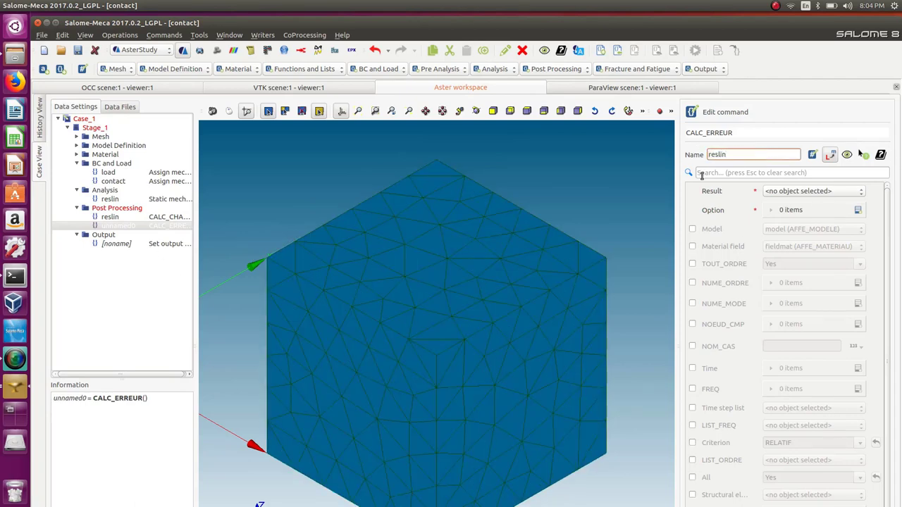
Set CALC_ERREUR's Result to reslin (CALC_CHAMP), add Option ERME_ELNO, and store the command
{"action": "left_click", "coordinate": [840, 191]}
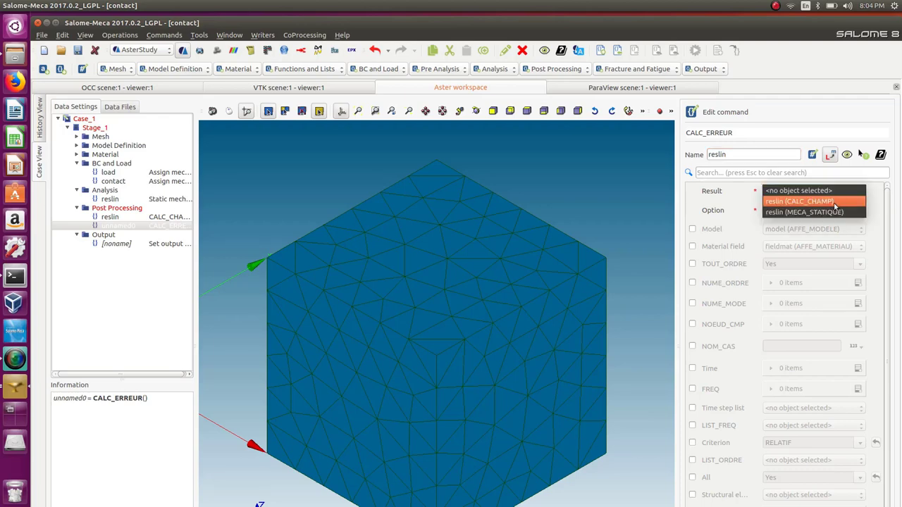
{"action": "left_click", "coordinate": [829, 202]}
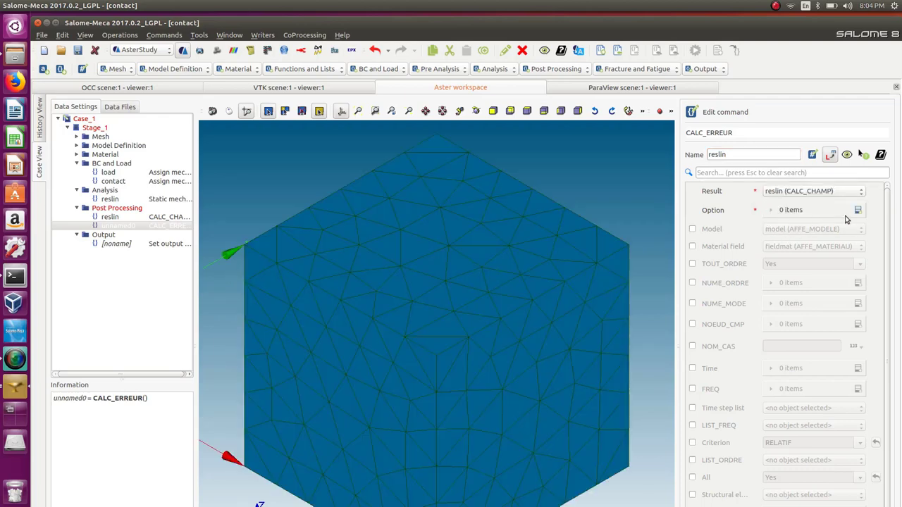
{"action": "left_click", "coordinate": [858, 210]}
{"action": "left_click", "coordinate": [828, 233]}
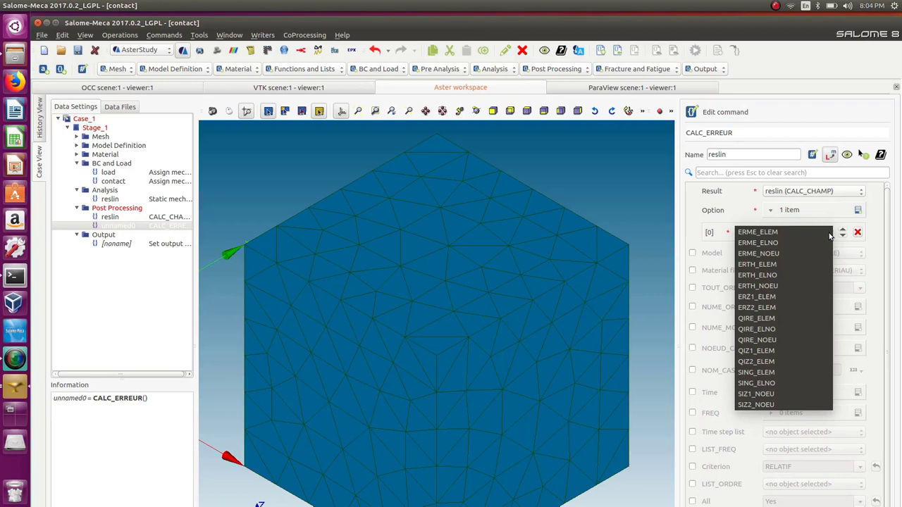
{"action": "left_click", "coordinate": [781, 245]}
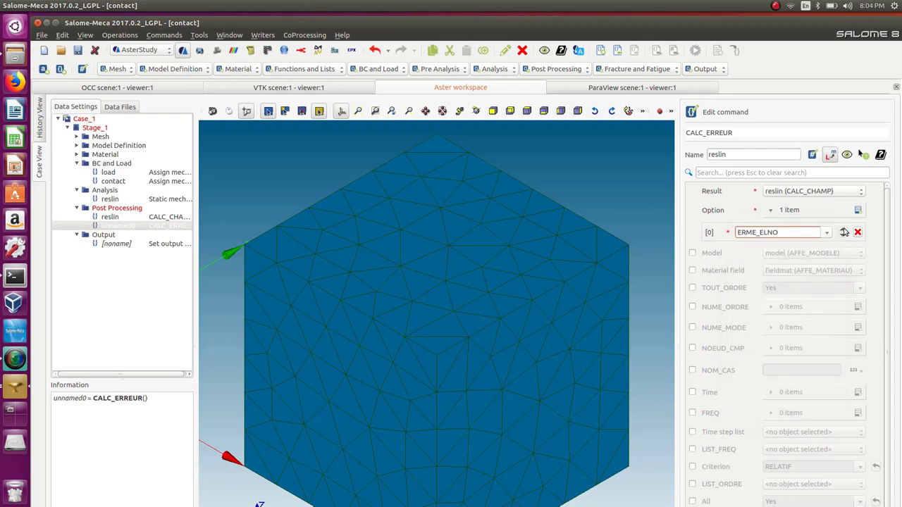
{"action": "scroll", "coordinate": [887, 226], "scroll_direction": "down", "scroll_amount": 2}
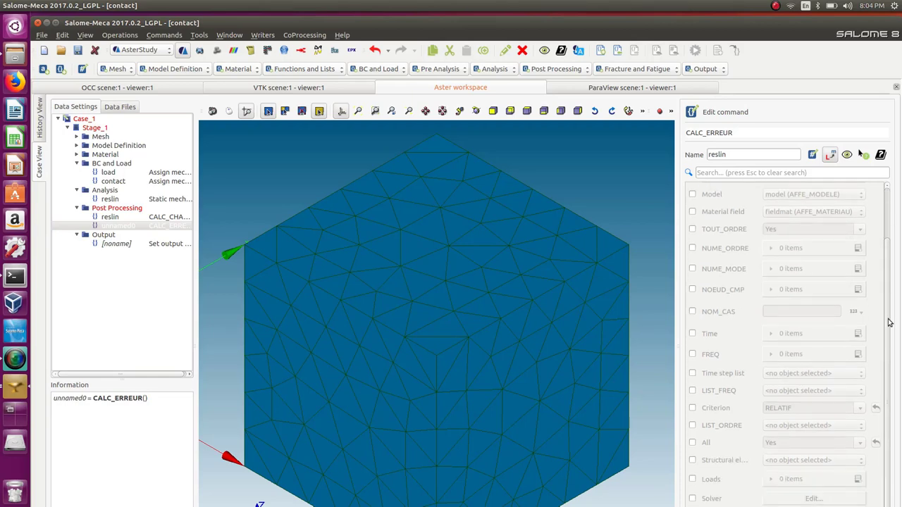
{"action": "scroll", "coordinate": [889, 322], "scroll_direction": "up", "scroll_amount": 2}
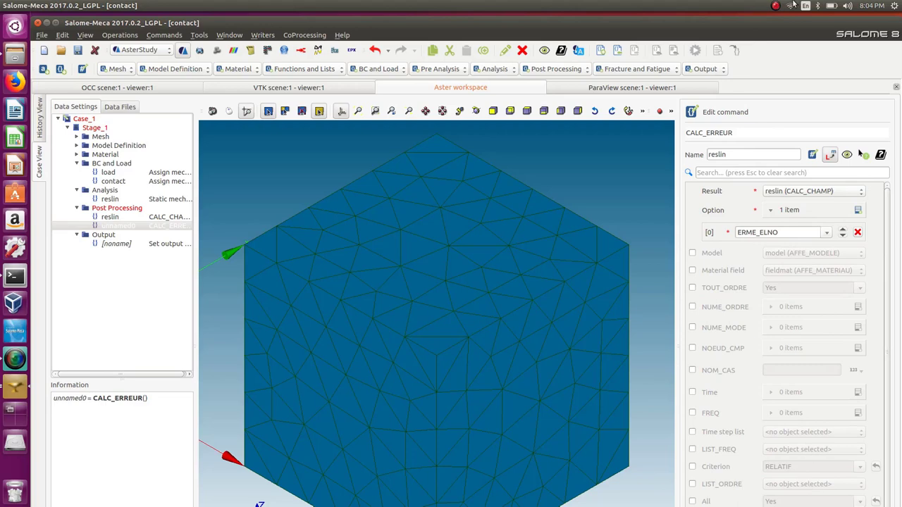
{"action": "double_click", "coordinate": [709, 24]}
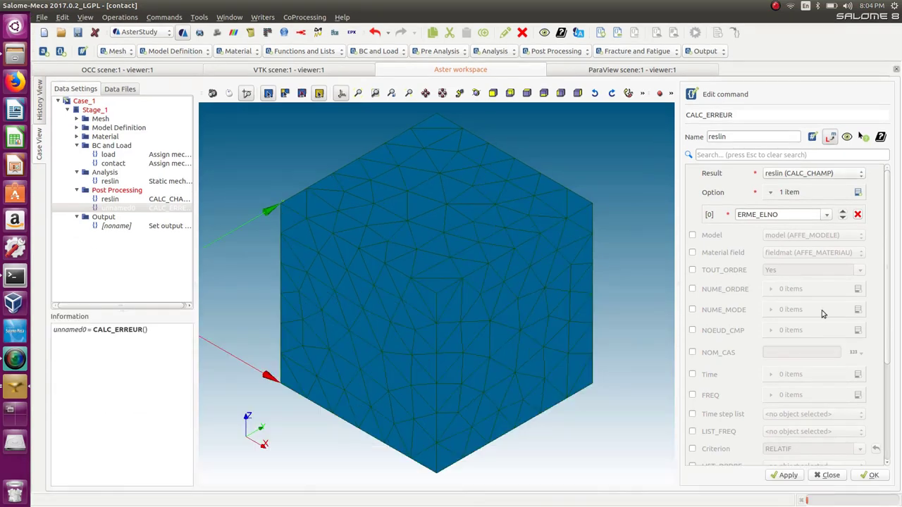
{"action": "left_click", "coordinate": [871, 476]}
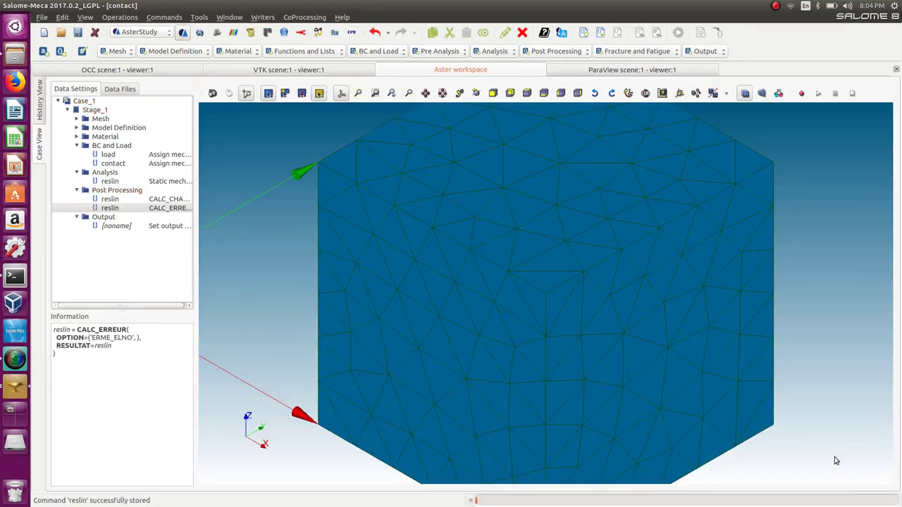
{"action": "left_click", "coordinate": [40, 103]}
Rerun Case_1 from the History View and confirm the run
{"action": "double_click", "coordinate": [102, 69]}
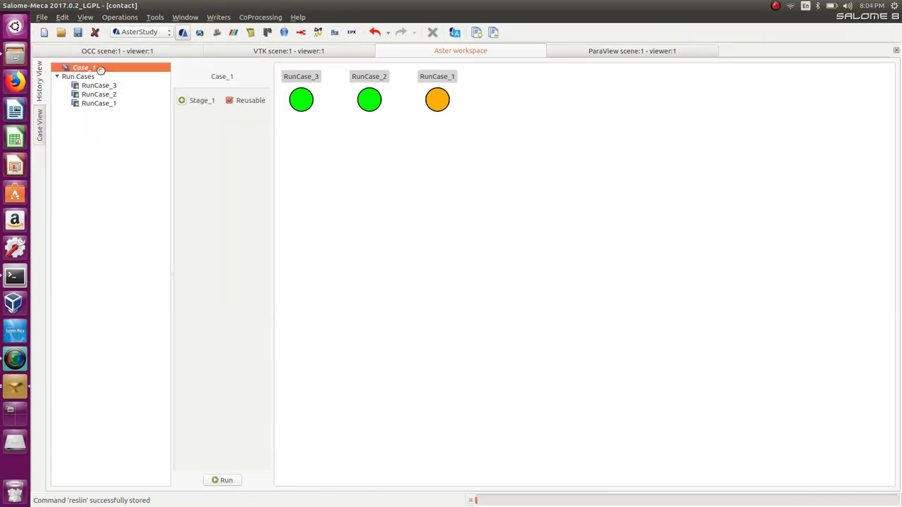
{"action": "left_click", "coordinate": [40, 98]}
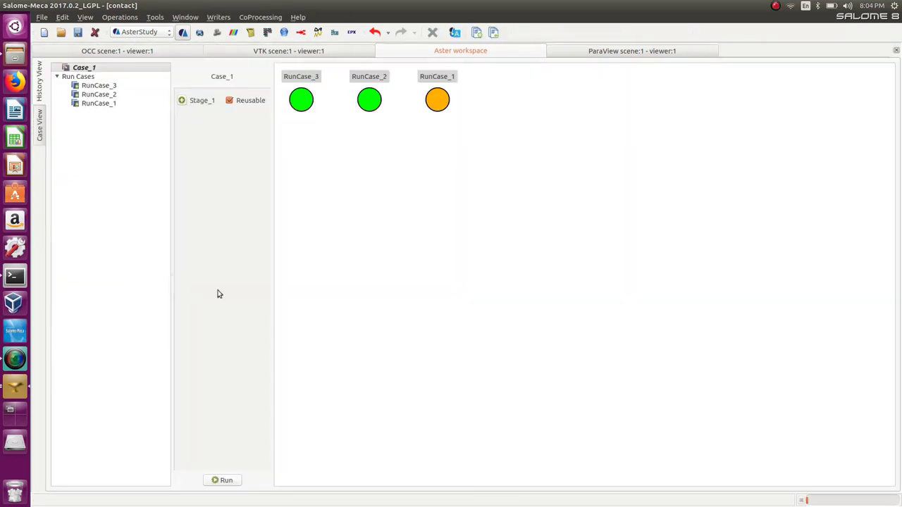
{"action": "left_click", "coordinate": [224, 480]}
{"action": "left_click", "coordinate": [539, 351]}
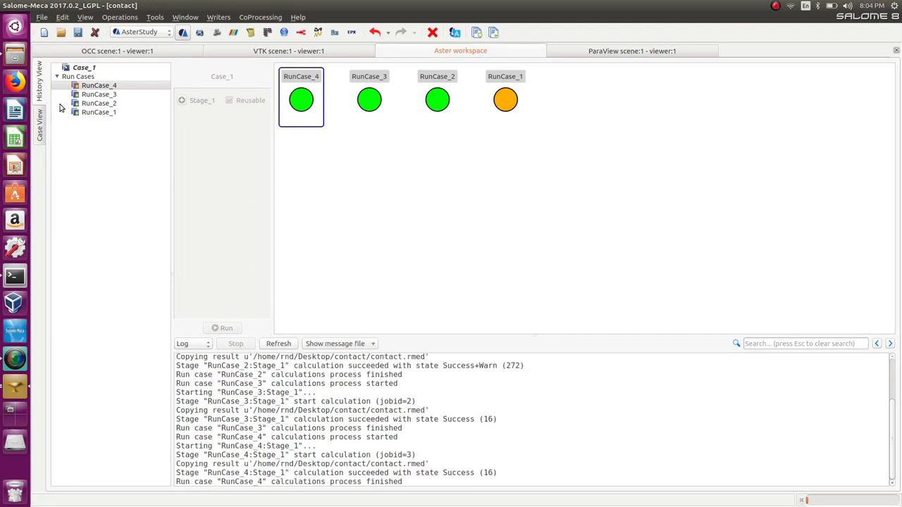
Open the contact.rmed data file in ParaVis from the case's Data Files
{"action": "left_click", "coordinate": [39, 119]}
{"action": "left_click", "coordinate": [120, 89]}
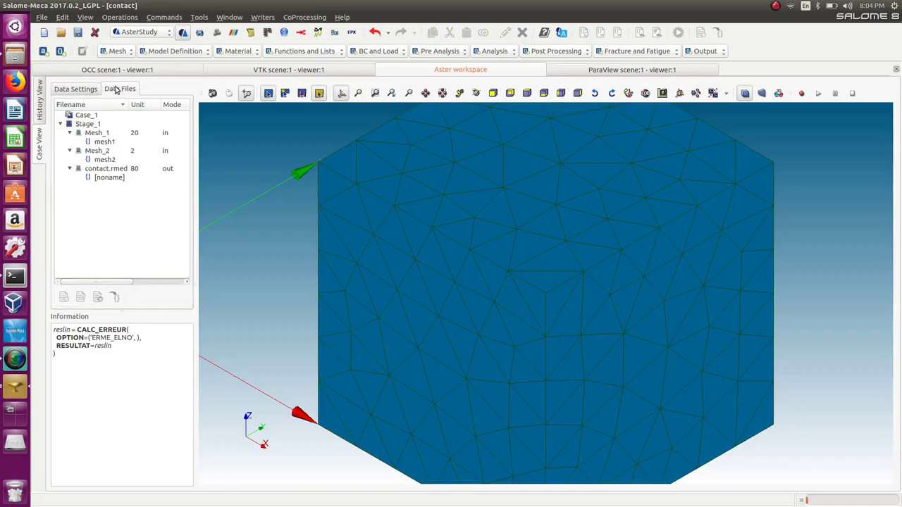
{"action": "left_click", "coordinate": [140, 34]}
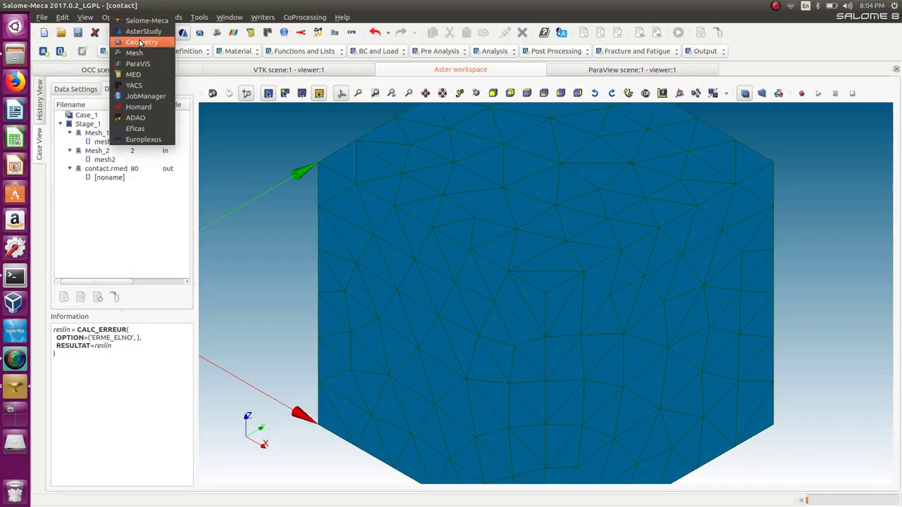
{"action": "left_click", "coordinate": [149, 257]}
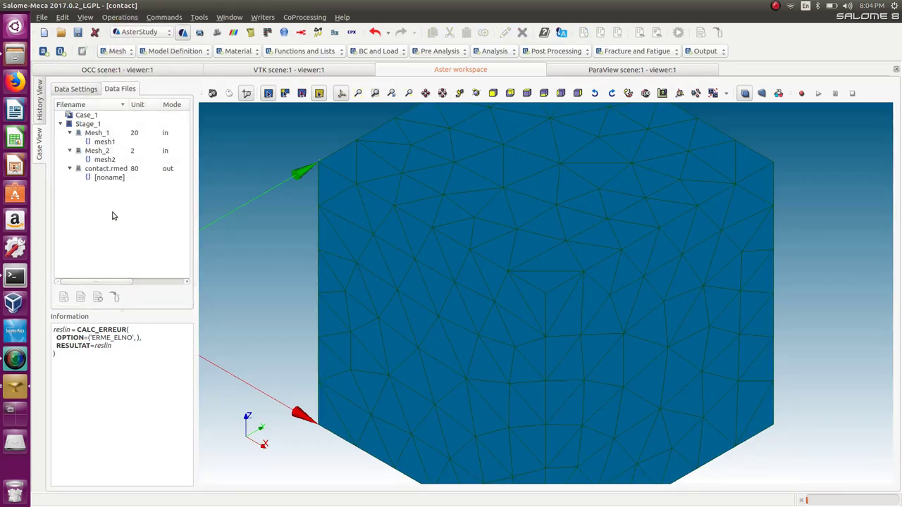
{"action": "left_click", "coordinate": [106, 169]}
{"action": "right_click", "coordinate": [107, 169]}
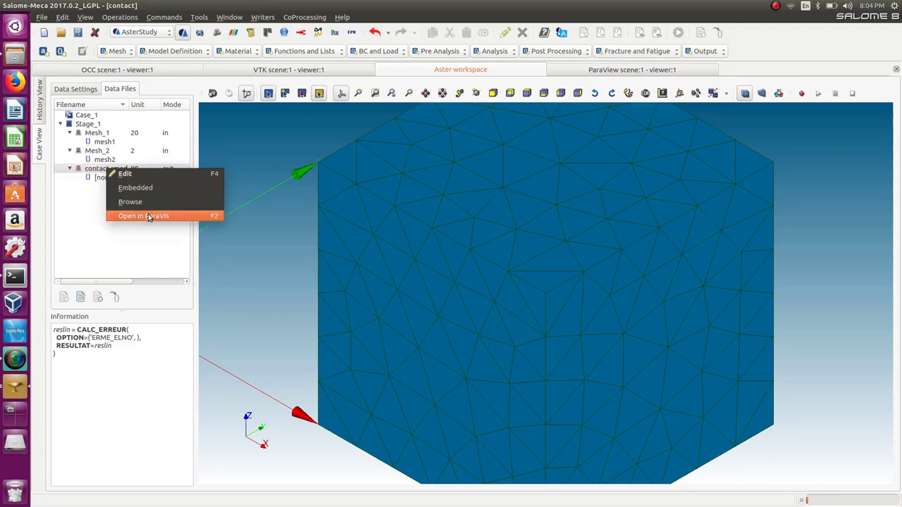
{"action": "left_click", "coordinate": [148, 216]}
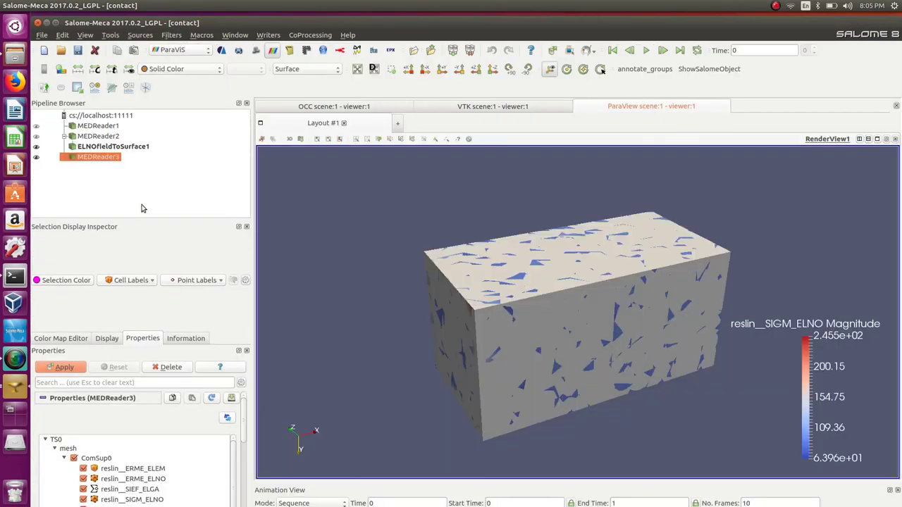
Hide ELNOfieldToSurface1 and colour MEDReader3 by reslin__ERME_ELEM
{"action": "left_click", "coordinate": [36, 145]}
{"action": "left_click", "coordinate": [172, 70]}
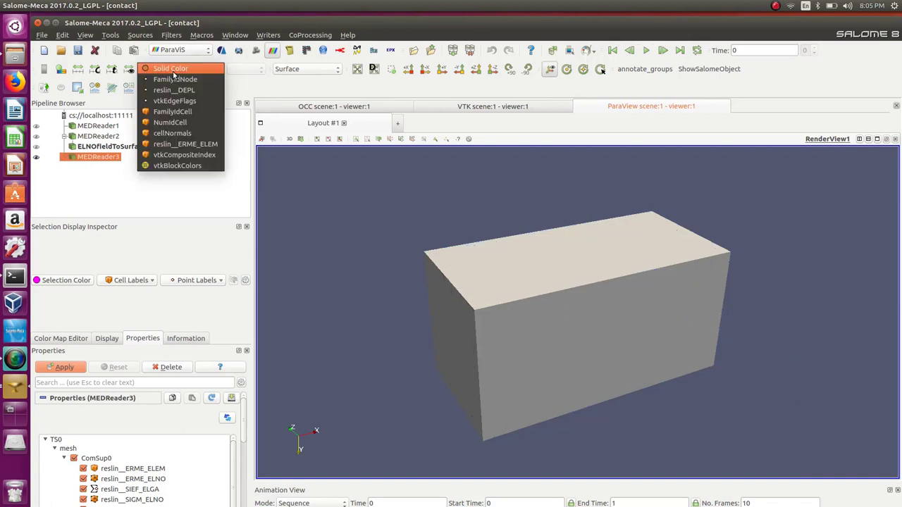
{"action": "left_click", "coordinate": [186, 145]}
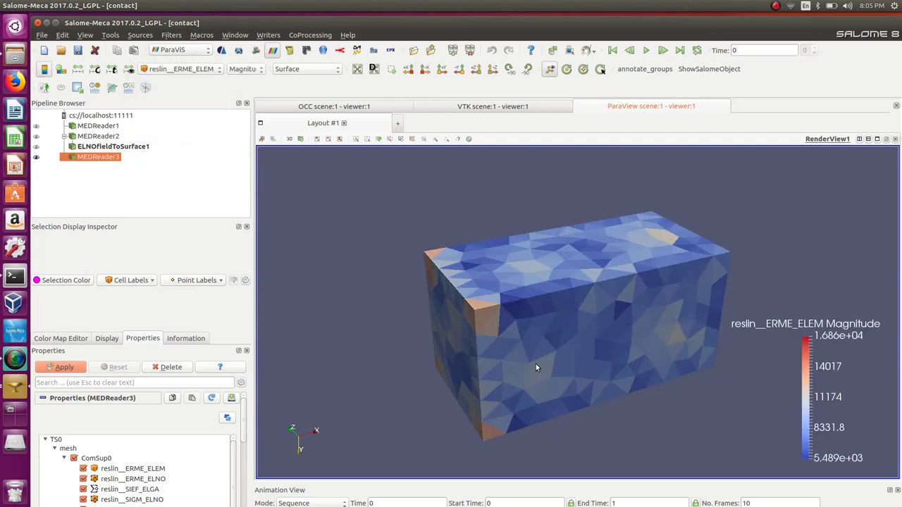
Rotate and zoom the render view to inspect the error field on the box's faces
{"action": "left_click_drag", "start_coordinate": [536, 368], "coordinate": [540, 308]}
{"action": "scroll", "coordinate": [542, 326], "scroll_direction": "up", "scroll_amount": 8}
{"action": "scroll", "coordinate": [520, 353], "scroll_direction": "down", "scroll_amount": 2}
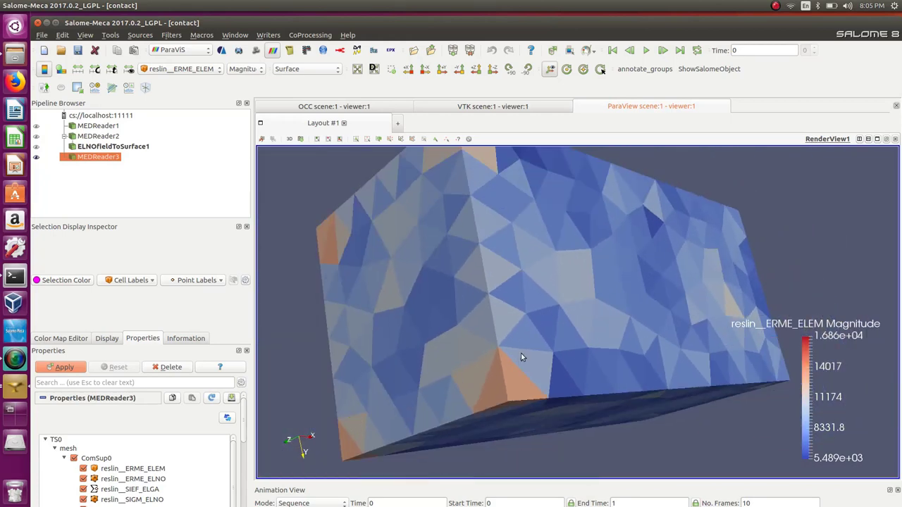
{"action": "scroll", "coordinate": [492, 376], "scroll_direction": "down", "scroll_amount": 4}
{"action": "scroll", "coordinate": [500, 374], "scroll_direction": "up", "scroll_amount": 1}
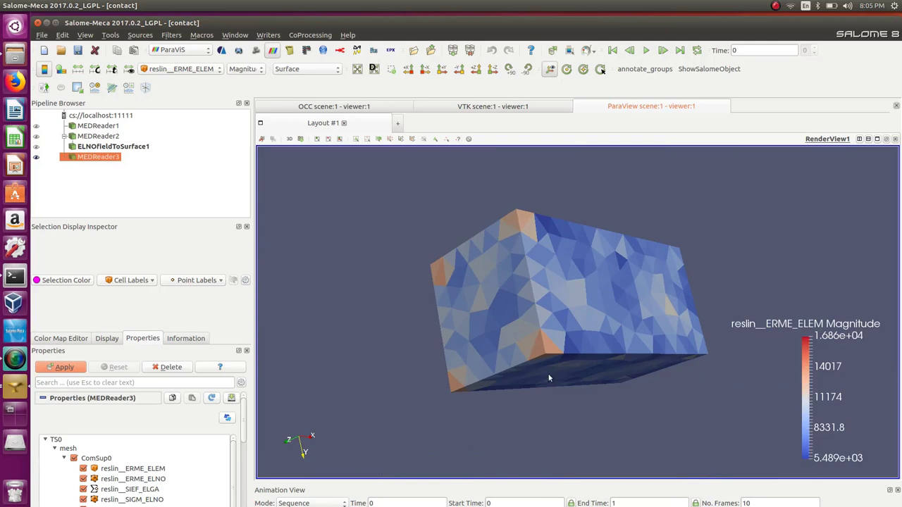
{"action": "left_click_drag", "start_coordinate": [453, 281], "coordinate": [434, 274]}
{"action": "scroll", "coordinate": [590, 314], "scroll_direction": "up", "scroll_amount": 5}
{"action": "scroll", "coordinate": [590, 315], "scroll_direction": "down", "scroll_amount": 8}
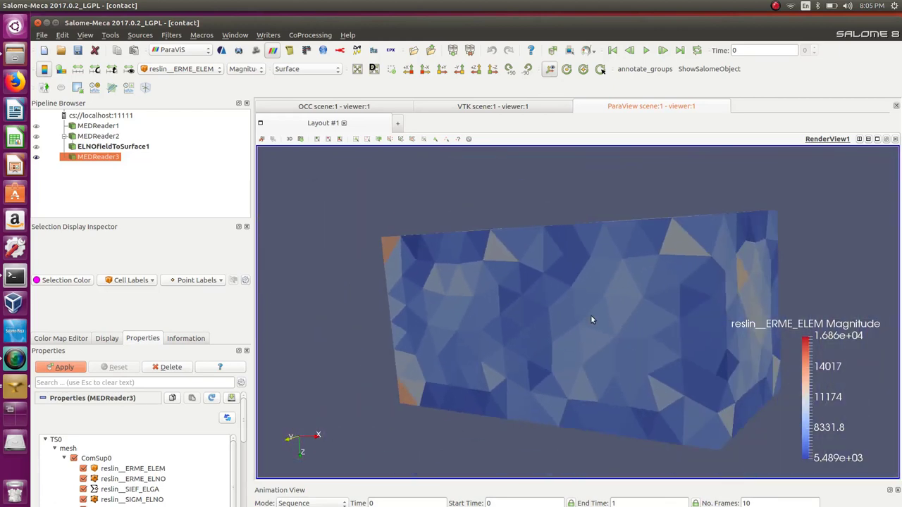
{"action": "middle_click_drag", "start_coordinate": [582, 323], "coordinate": [585, 351]}
{"action": "left_click_drag", "start_coordinate": [598, 350], "coordinate": [576, 327]}
{"action": "scroll", "coordinate": [577, 326], "scroll_direction": "up", "scroll_amount": 3}
{"action": "scroll", "coordinate": [577, 325], "scroll_direction": "down", "scroll_amount": 1}
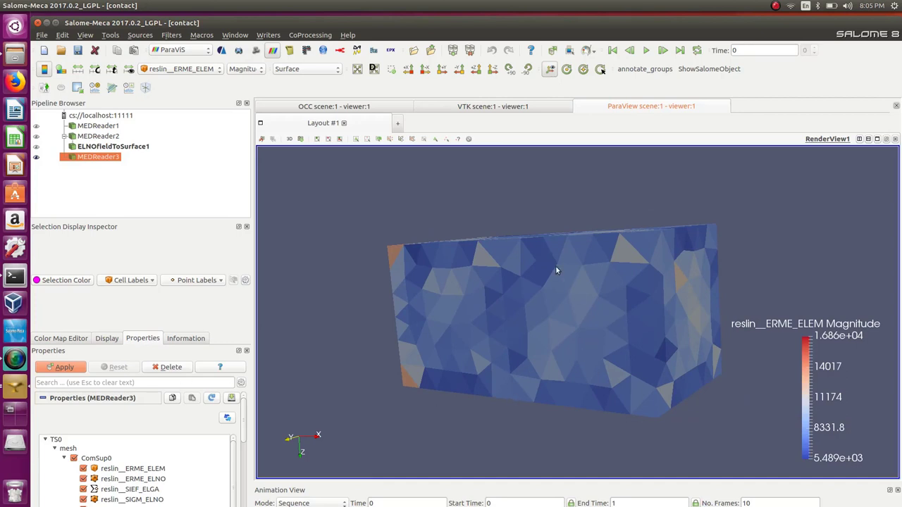
{"action": "left_click_drag", "start_coordinate": [544, 379], "coordinate": [574, 332]}
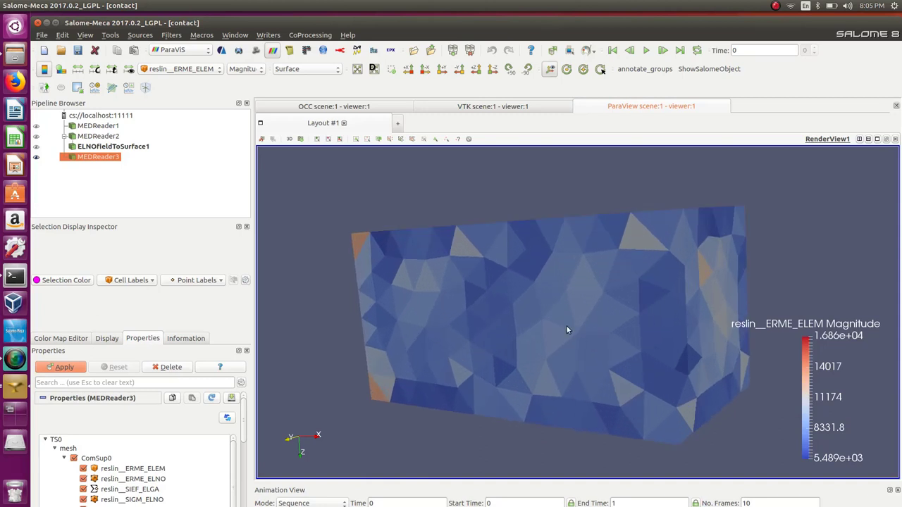
{"action": "scroll", "coordinate": [566, 326], "scroll_direction": "down", "scroll_amount": 5}
{"action": "scroll", "coordinate": [562, 325], "scroll_direction": "up", "scroll_amount": 4}
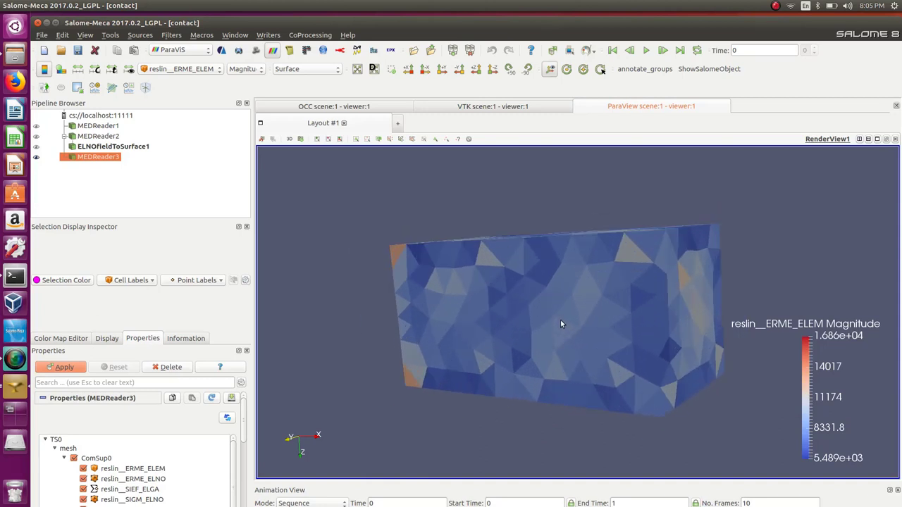
{"action": "left_click_drag", "start_coordinate": [556, 314], "coordinate": [574, 344]}
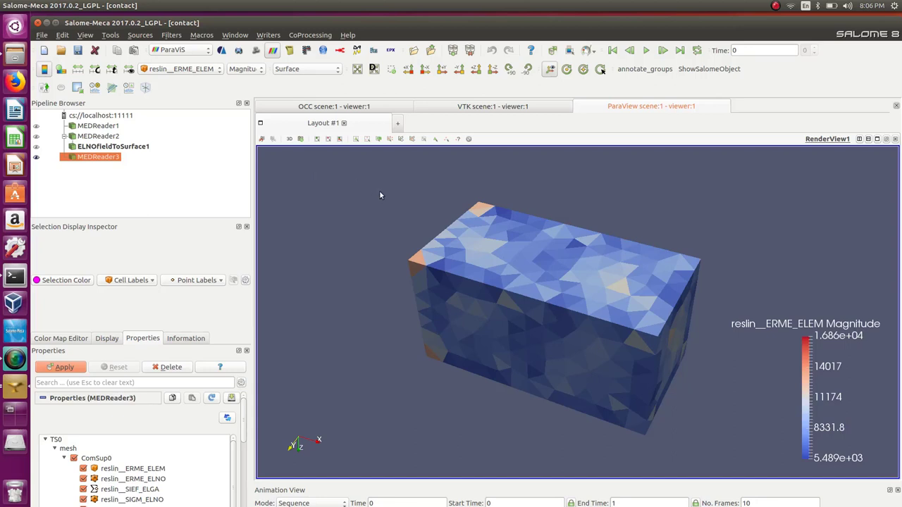
{"action": "scroll", "coordinate": [529, 324], "scroll_direction": "up", "scroll_amount": 2}
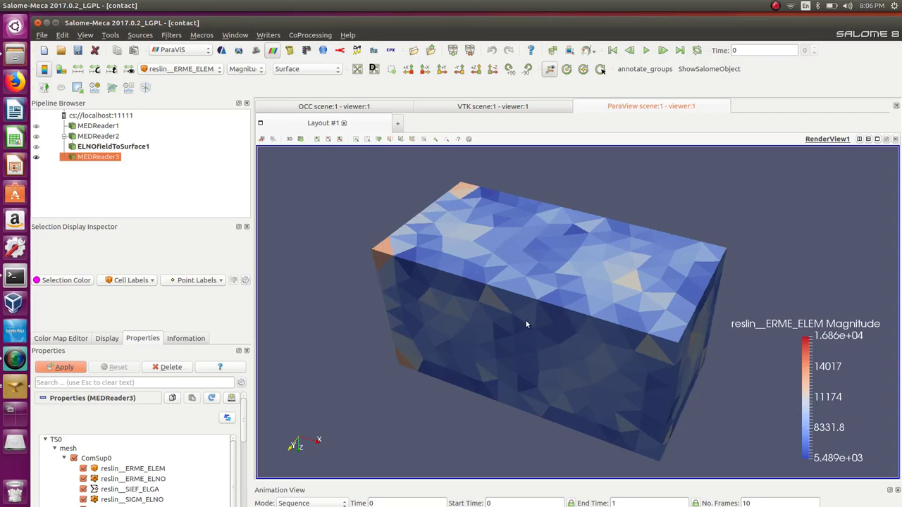